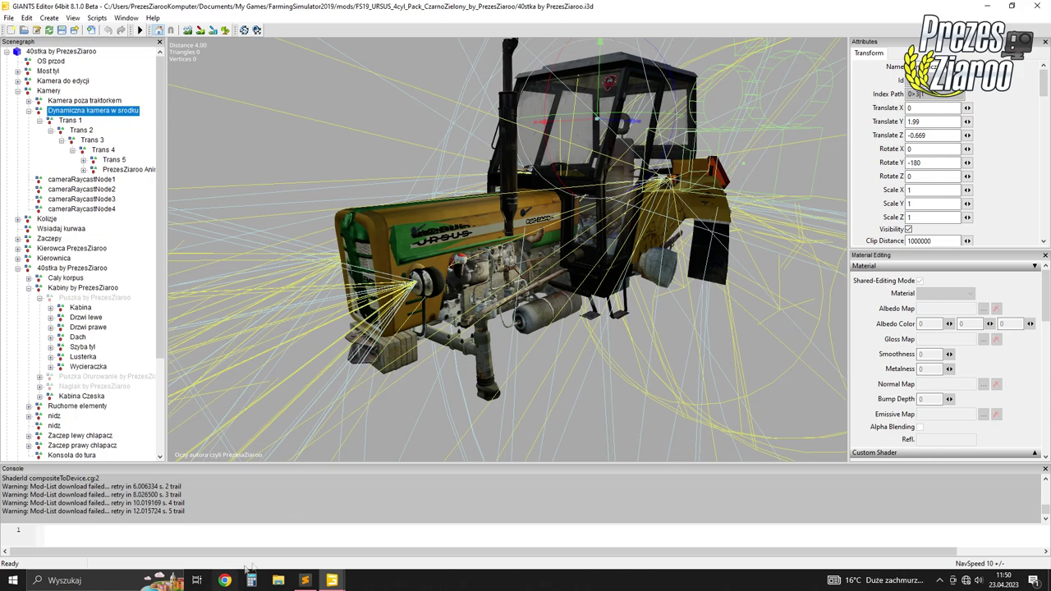
Switch to the MF 235 255 tractor scene and examine the whole tractor and its cab from outside
{"action": "left_click", "coordinate": [332, 580]}
{"action": "left_click", "coordinate": [364, 523]}
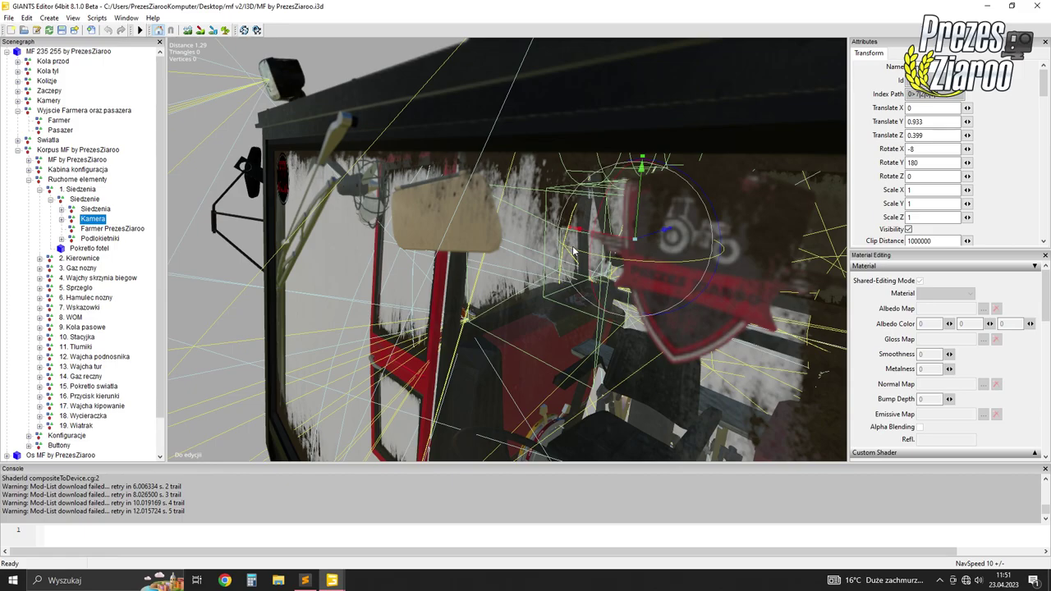
{"action": "scroll", "coordinate": [578, 197], "scroll_direction": "down", "scroll_amount": 6}
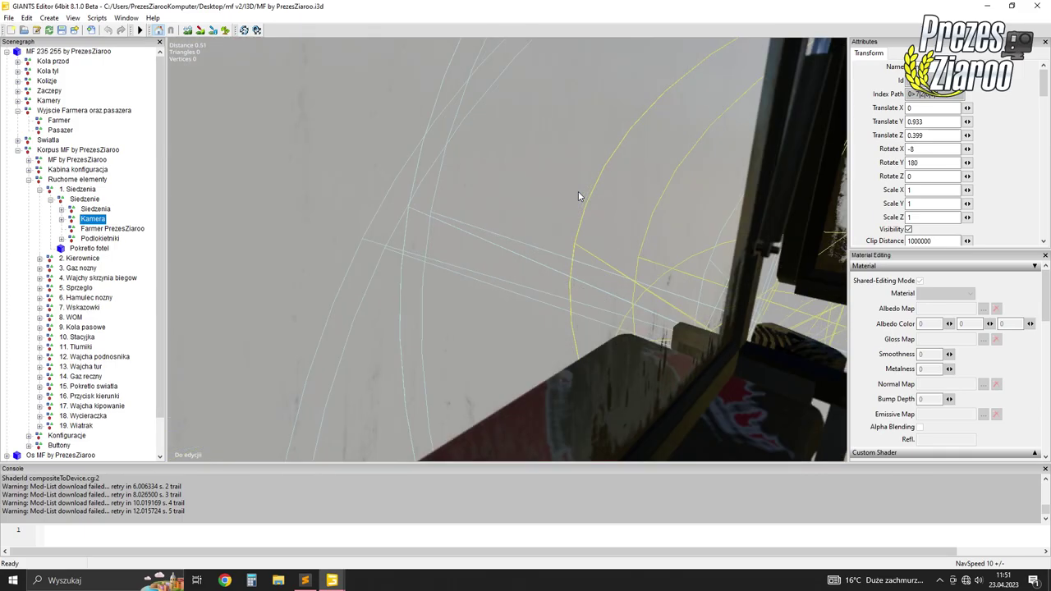
{"action": "scroll", "coordinate": [578, 191], "scroll_direction": "down", "scroll_amount": 2}
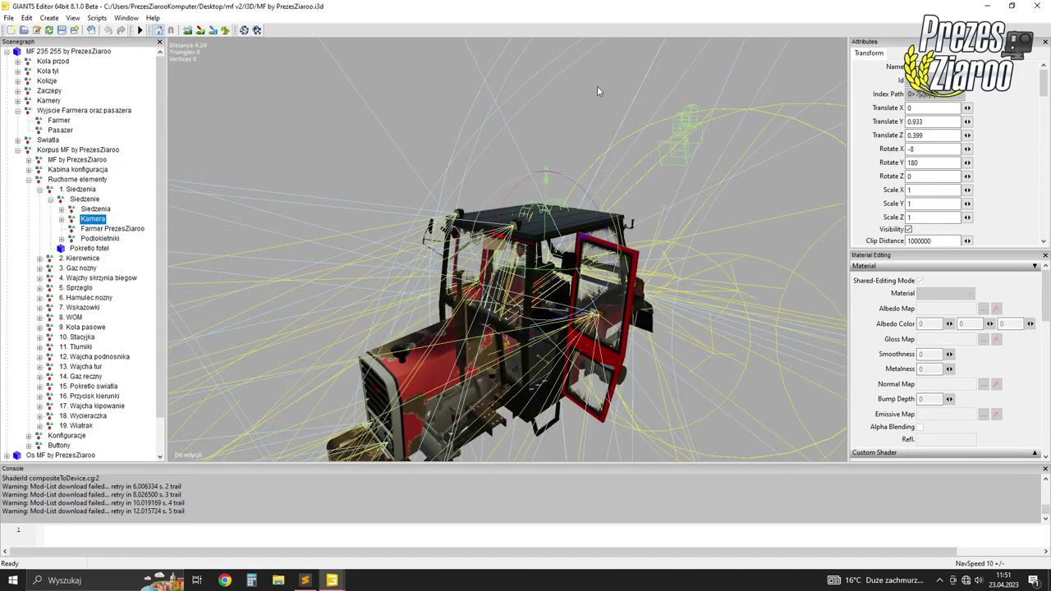
{"action": "left_click", "coordinate": [556, 142]}
{"action": "middle_click_drag", "start_coordinate": [556, 145], "coordinate": [566, 171]}
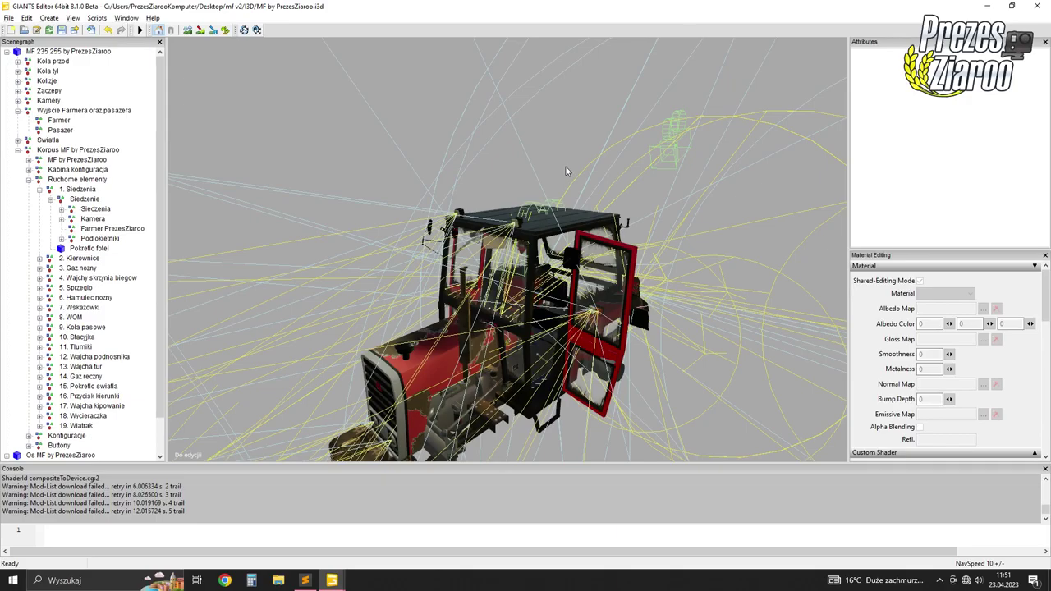
{"action": "left_click", "coordinate": [568, 146]}
{"action": "left_click", "coordinate": [435, 174]}
{"action": "middle_click_drag", "start_coordinate": [436, 174], "coordinate": [480, 170]}
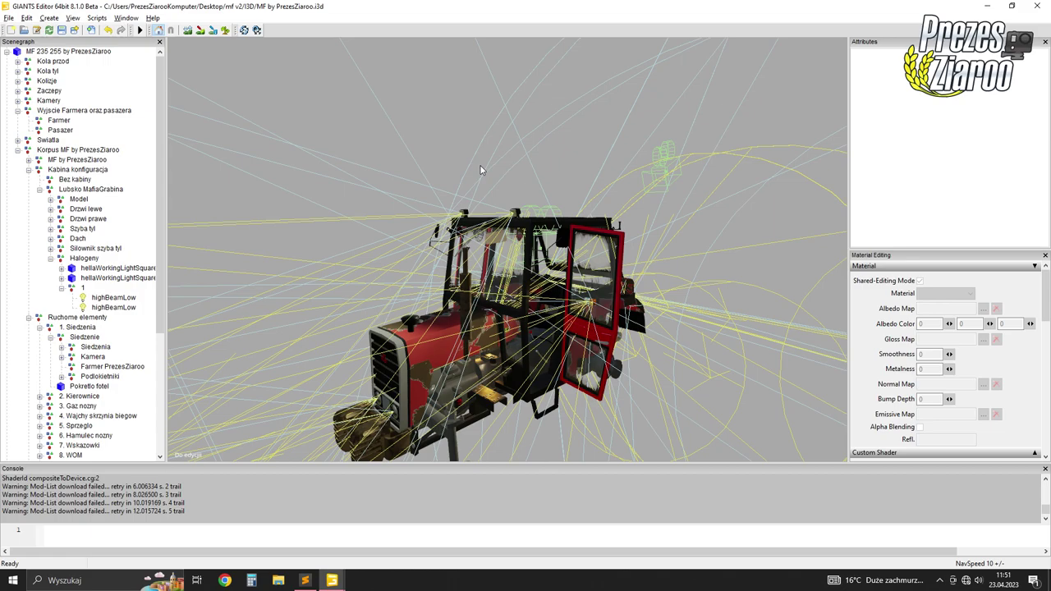
{"action": "scroll", "coordinate": [485, 190], "scroll_direction": "down", "scroll_amount": 3}
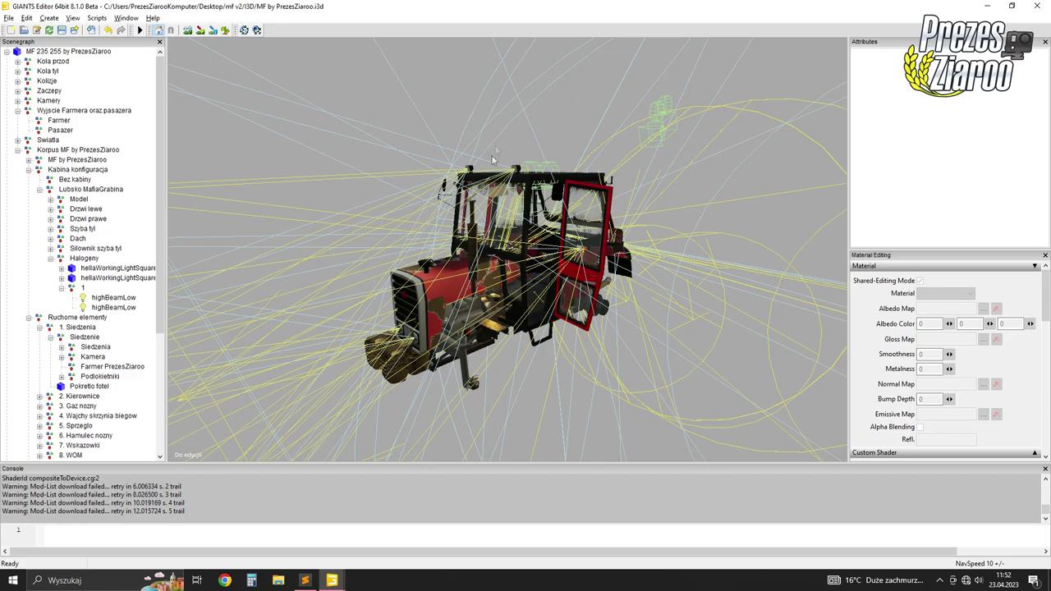
Review the entry animation code in modDesc.xml in Sublime Text and the Ursus mod's folder contents in File Explorer
{"action": "left_click", "coordinate": [332, 581]}
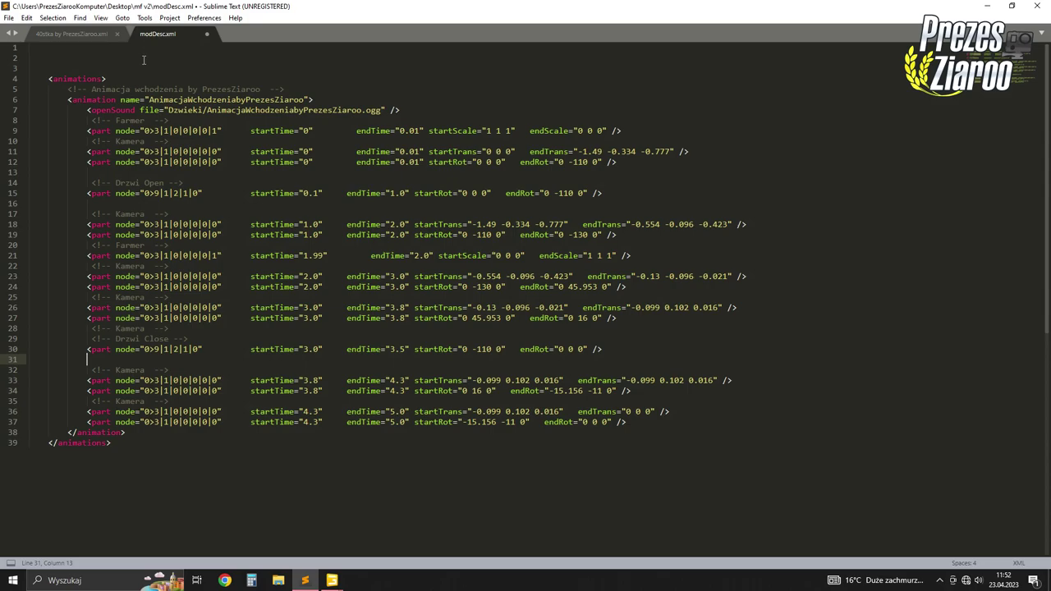
{"action": "left_click", "coordinate": [133, 47]}
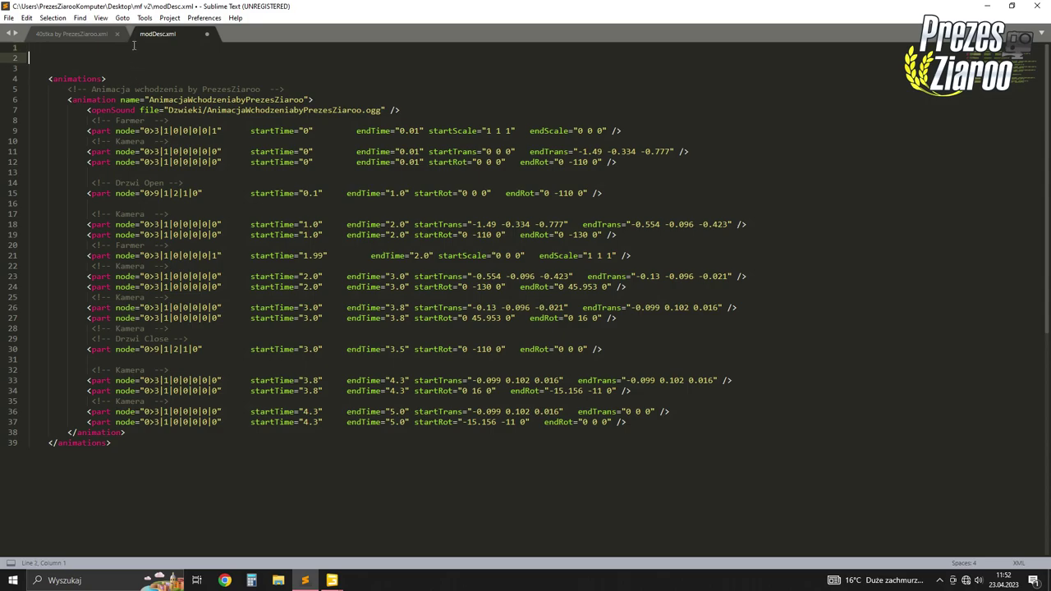
{"action": "left_click", "coordinate": [315, 581]}
{"action": "left_click", "coordinate": [279, 580]}
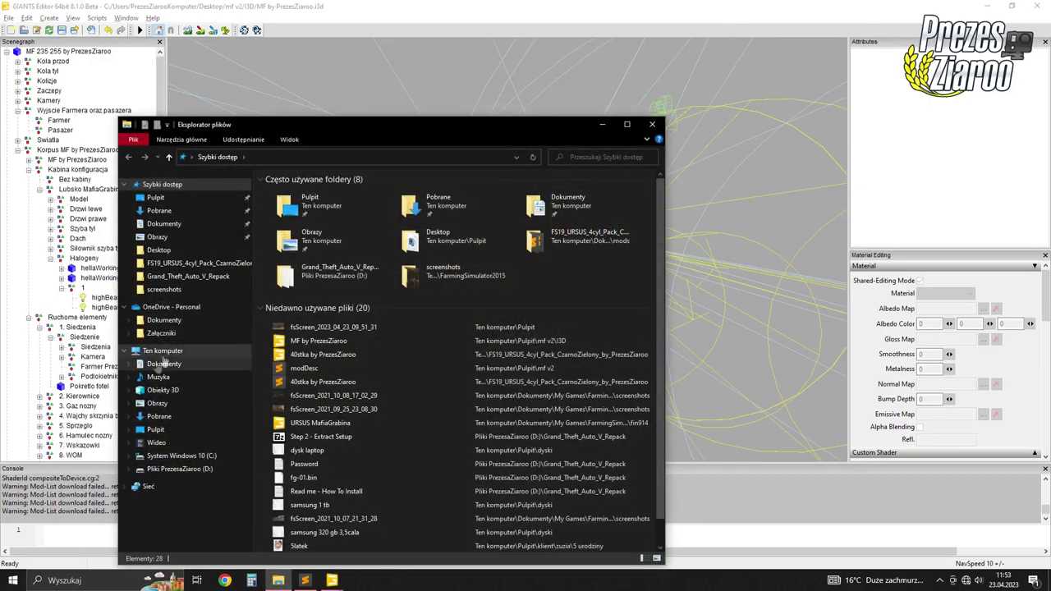
{"action": "left_click", "coordinate": [153, 367]}
{"action": "left_click", "coordinate": [190, 262]}
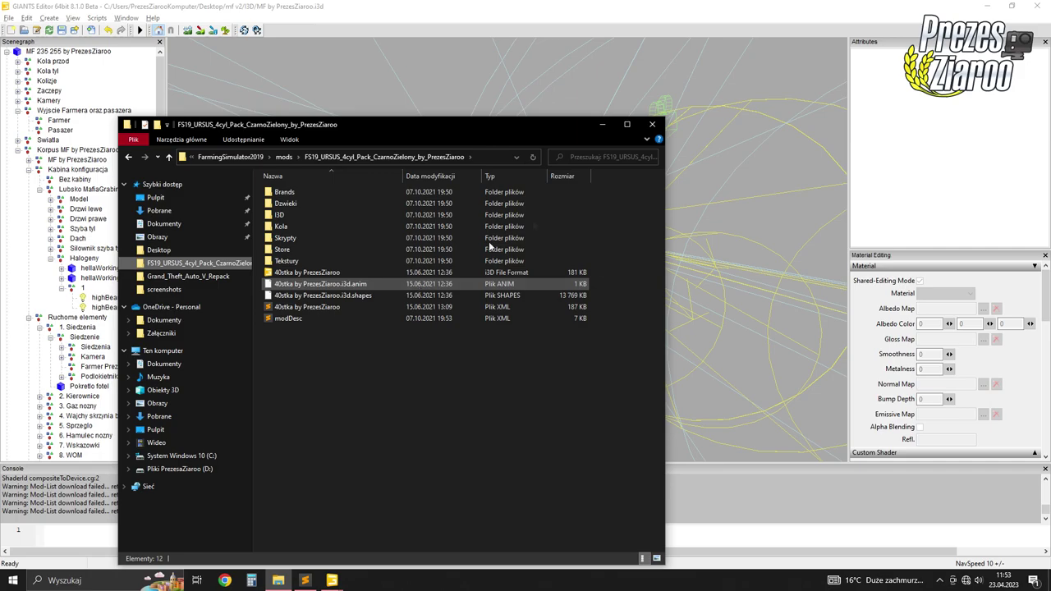
{"action": "left_click", "coordinate": [604, 124]}
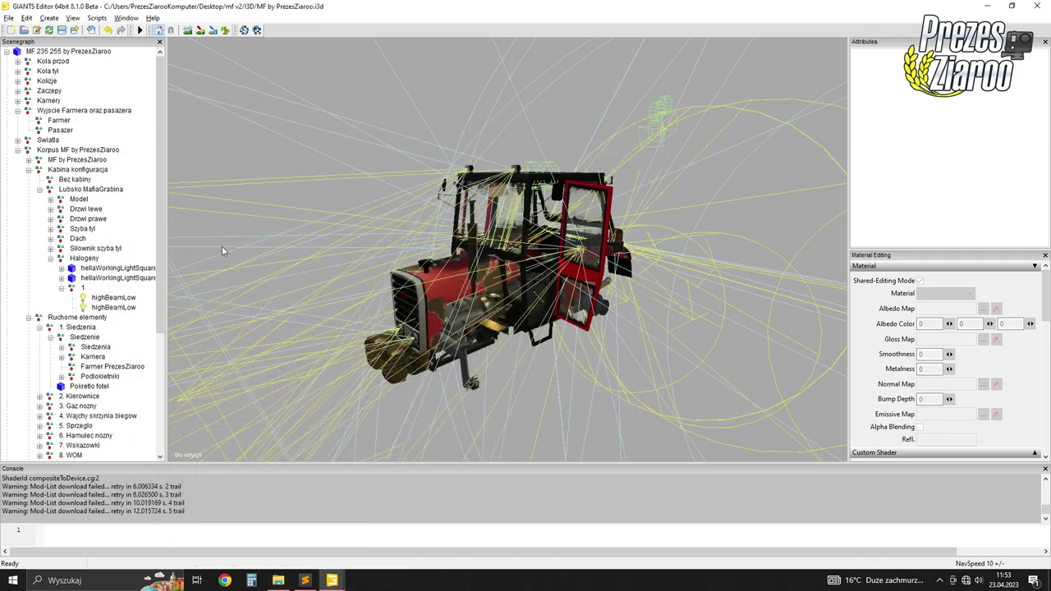
Return from Sublime Text to the MF scene in GIANTS Editor and collapse the Wyjscie Farmera oraz pasazera and Kabina konfiguracja groups
{"action": "left_click", "coordinate": [304, 580]}
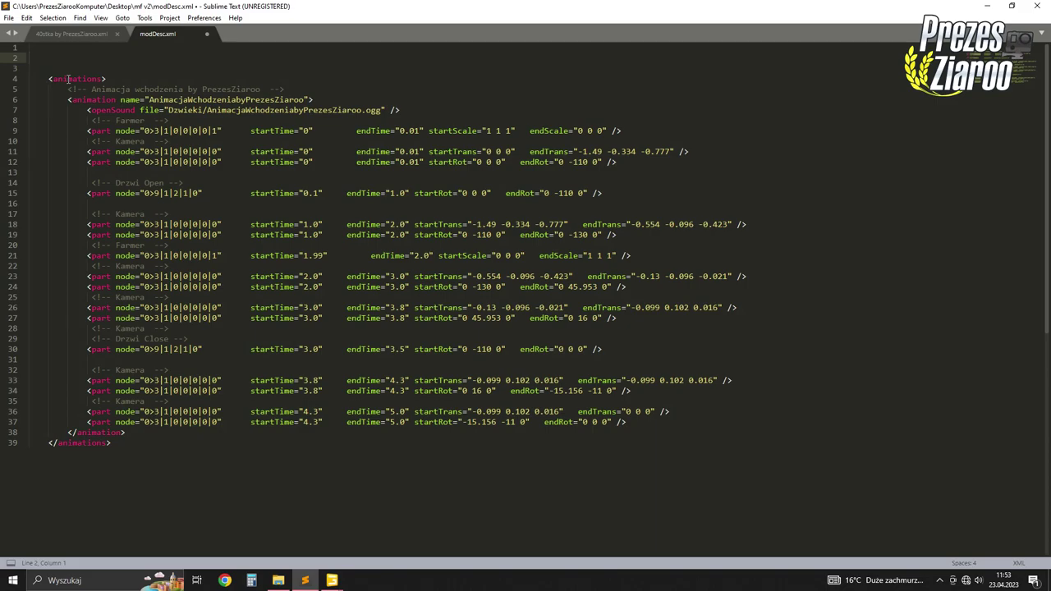
{"action": "mouse_move", "coordinate": [331, 579]}
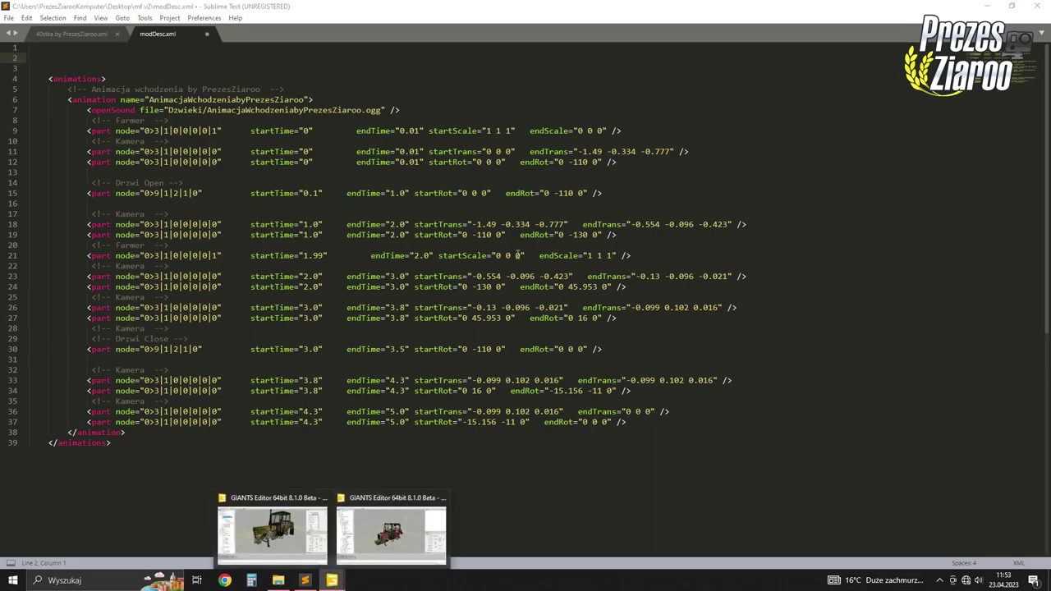
{"action": "left_click", "coordinate": [391, 534]}
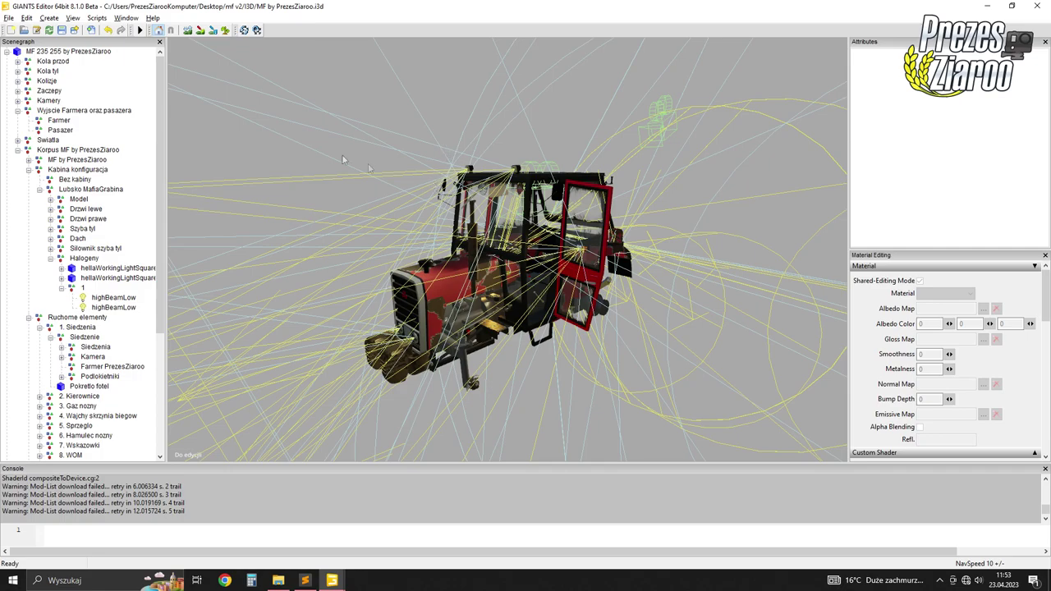
{"action": "middle_click_drag", "start_coordinate": [311, 99], "coordinate": [418, 134]}
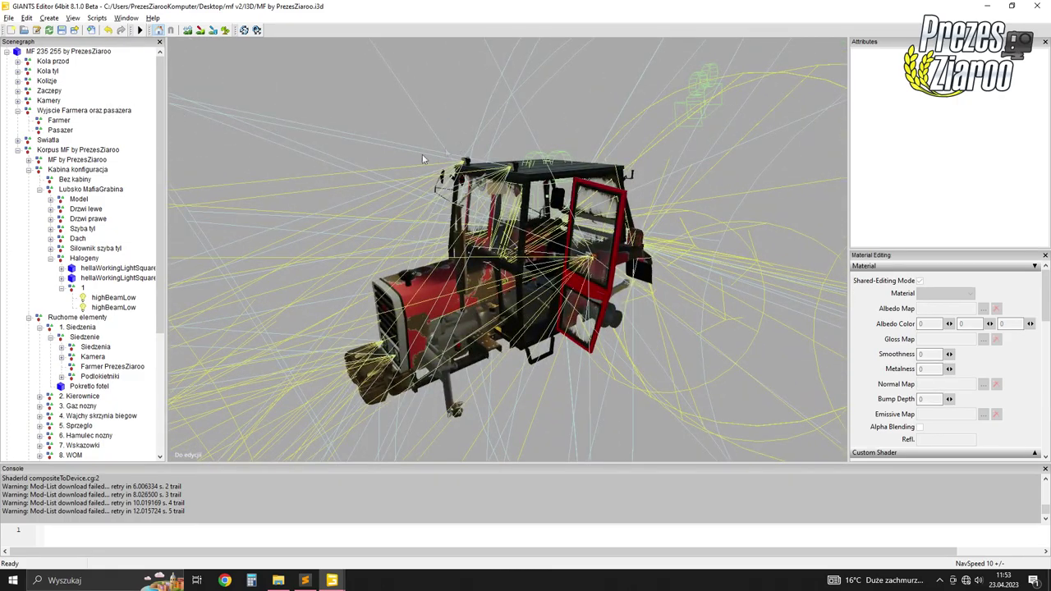
{"action": "left_click", "coordinate": [17, 111]}
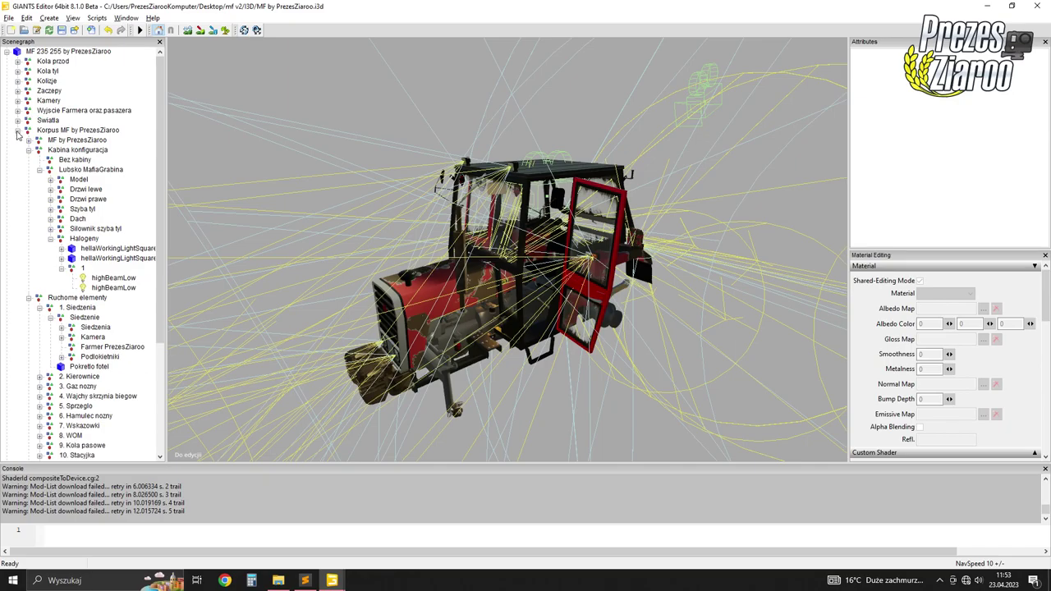
{"action": "left_click", "coordinate": [17, 129]}
{"action": "scroll", "coordinate": [574, 206], "scroll_direction": "up", "scroll_amount": 8}
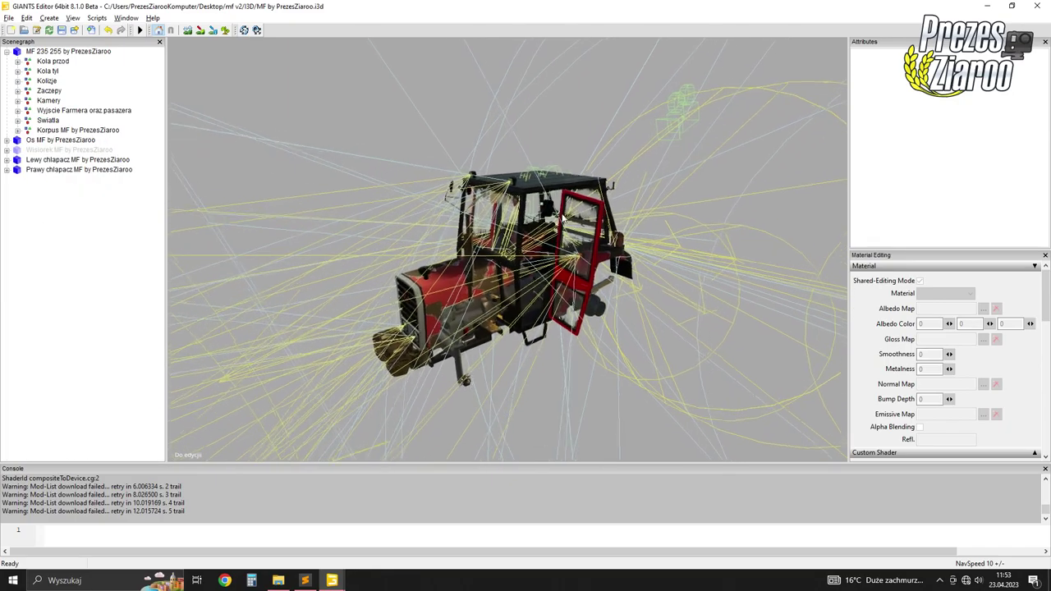
{"action": "left_click", "coordinate": [18, 131]}
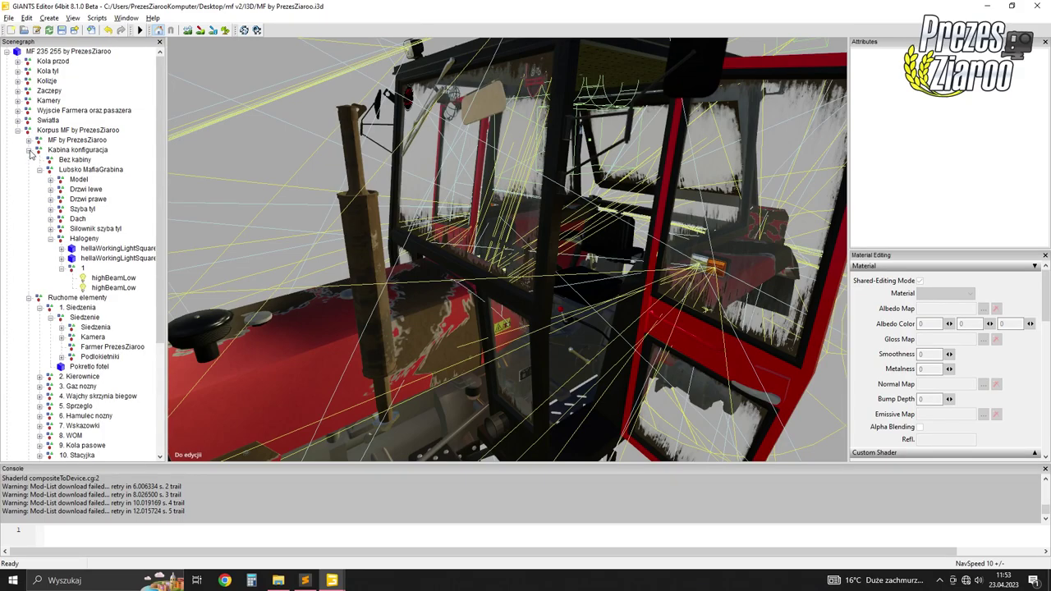
{"action": "left_click", "coordinate": [28, 150]}
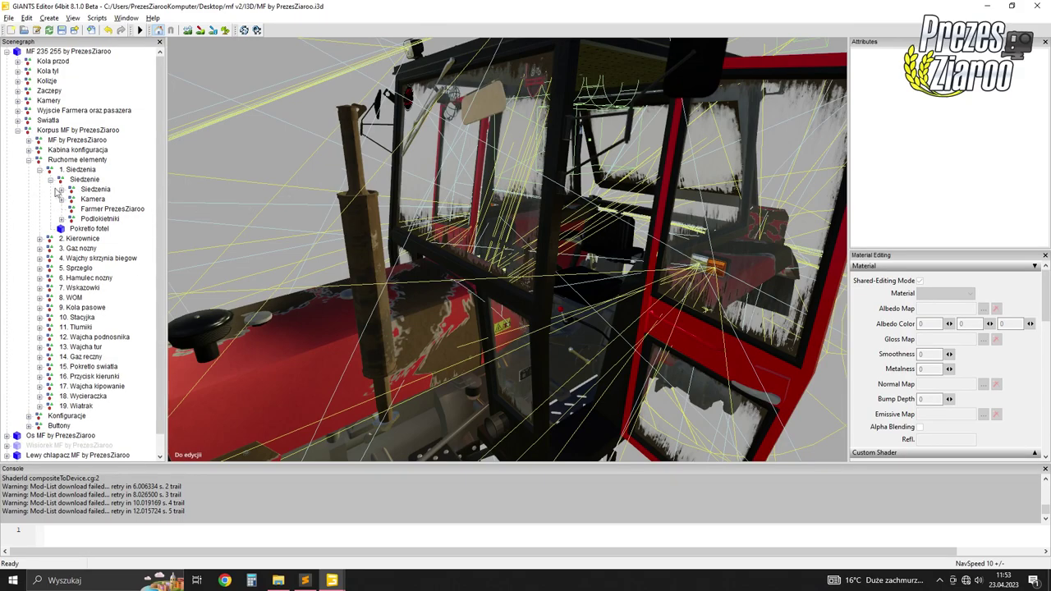
Inspect the Farmer and Kamera nodes under Siedzenie, framing each in the view, and expand Kamera to reveal its nested camera
{"action": "left_click", "coordinate": [98, 210]}
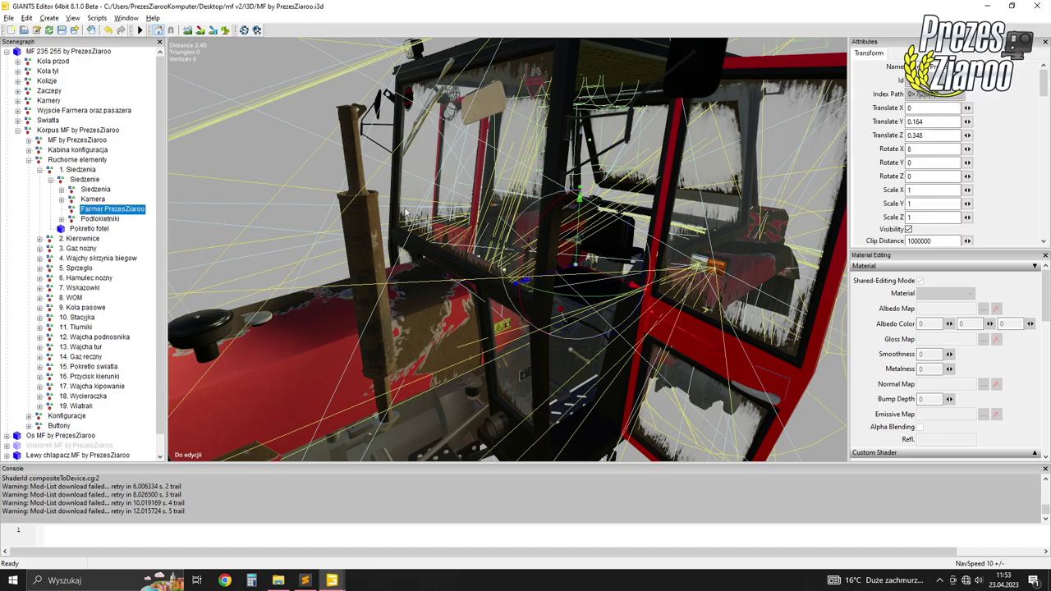
{"action": "key", "text": "f"}
{"action": "left_click", "coordinate": [93, 200]}
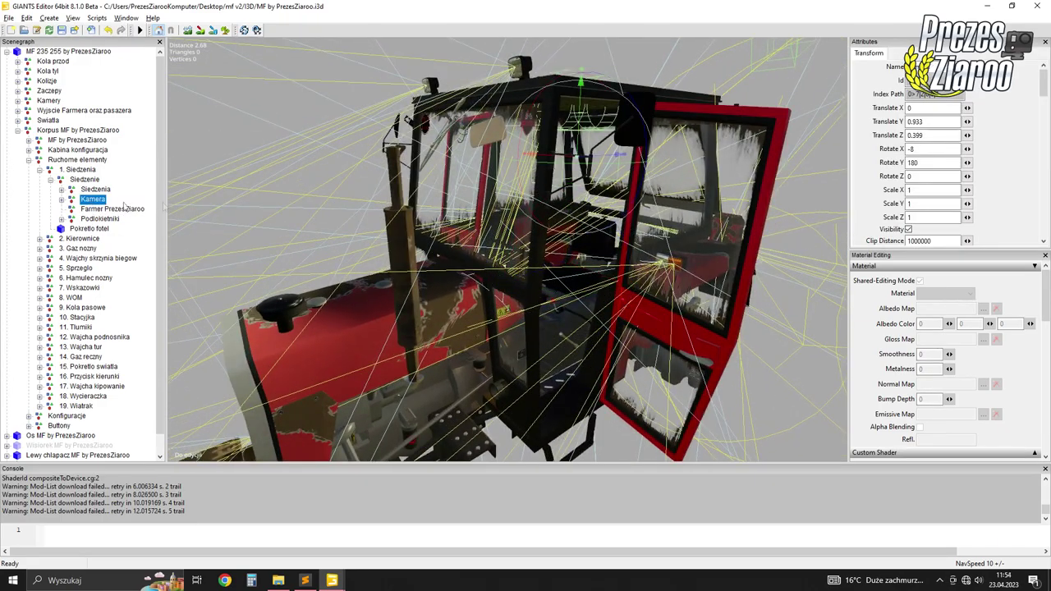
{"action": "key", "text": "f"}
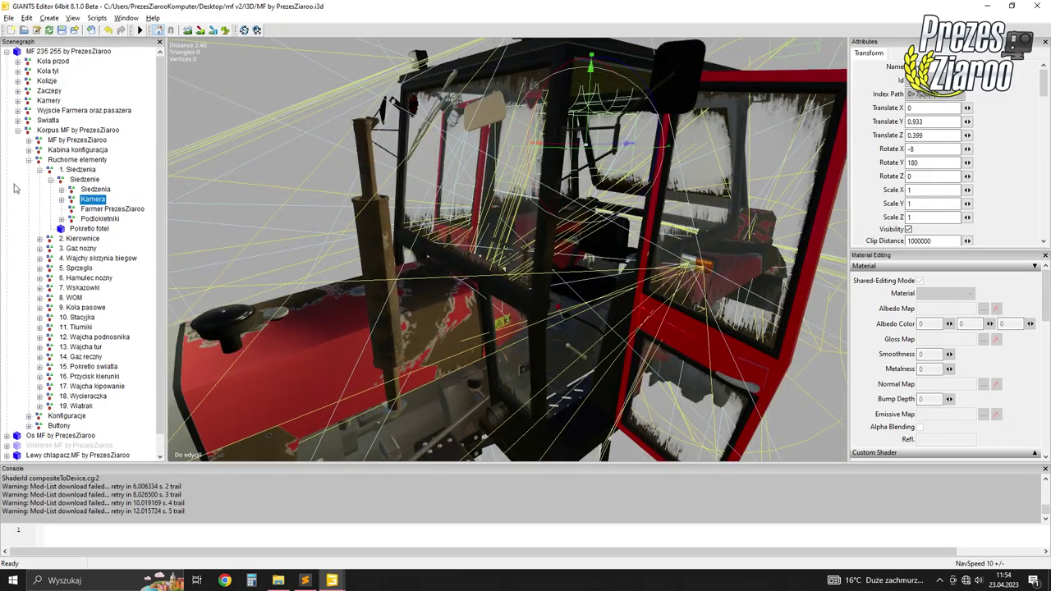
{"action": "left_click", "coordinate": [60, 199]}
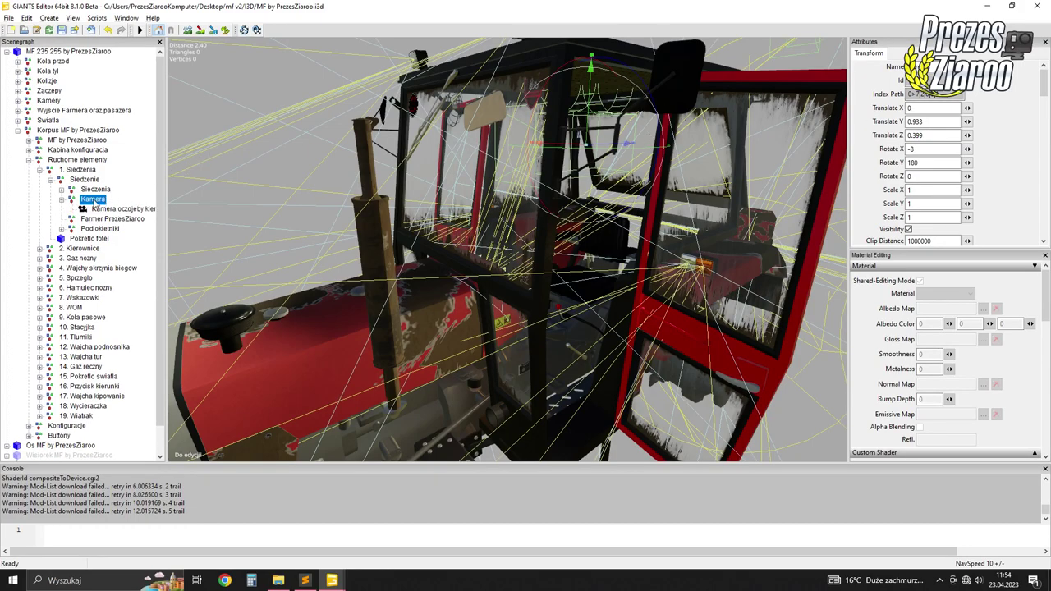
{"action": "right_click", "coordinate": [91, 201]}
{"action": "left_click", "coordinate": [82, 205]}
Switch to the Ursus tractor scene and examine the position of the Trans 5 node from several angles
{"action": "mouse_move", "coordinate": [332, 579]}
{"action": "left_click", "coordinate": [294, 544]}
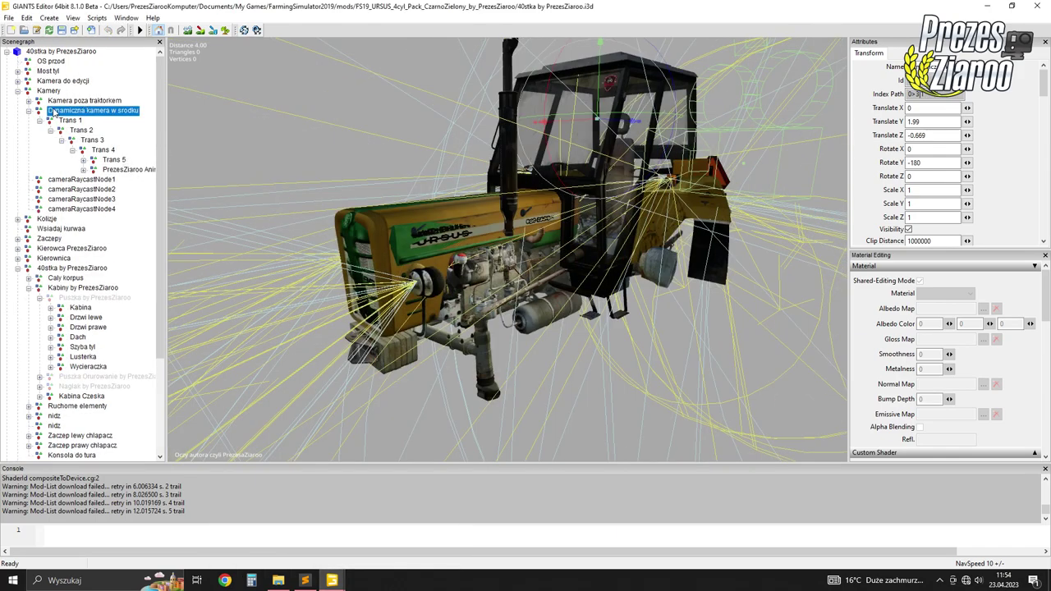
{"action": "left_click", "coordinate": [109, 160]}
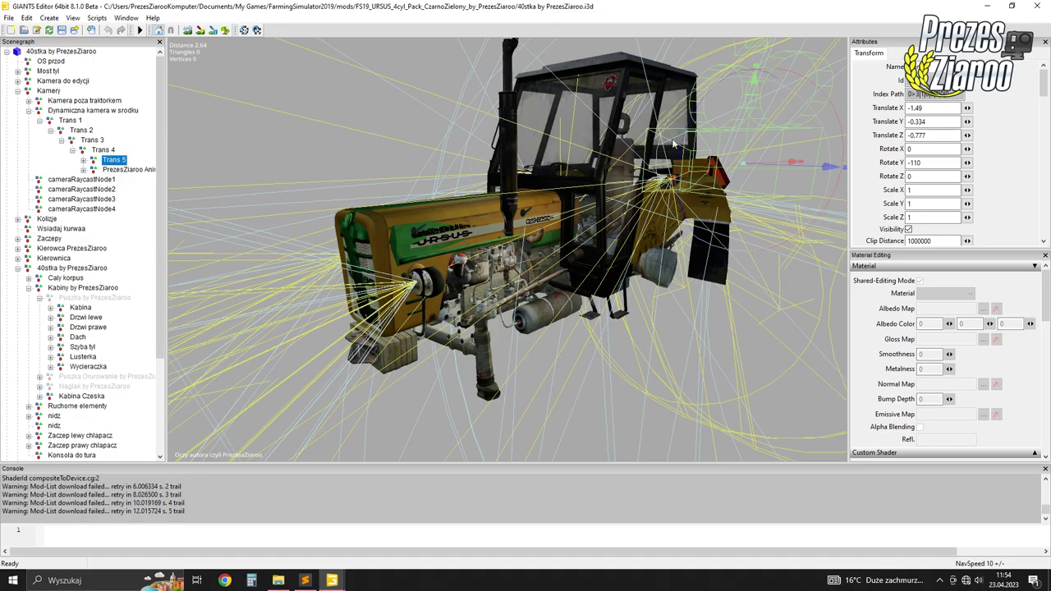
{"action": "middle_click_drag", "start_coordinate": [674, 140], "coordinate": [656, 186]}
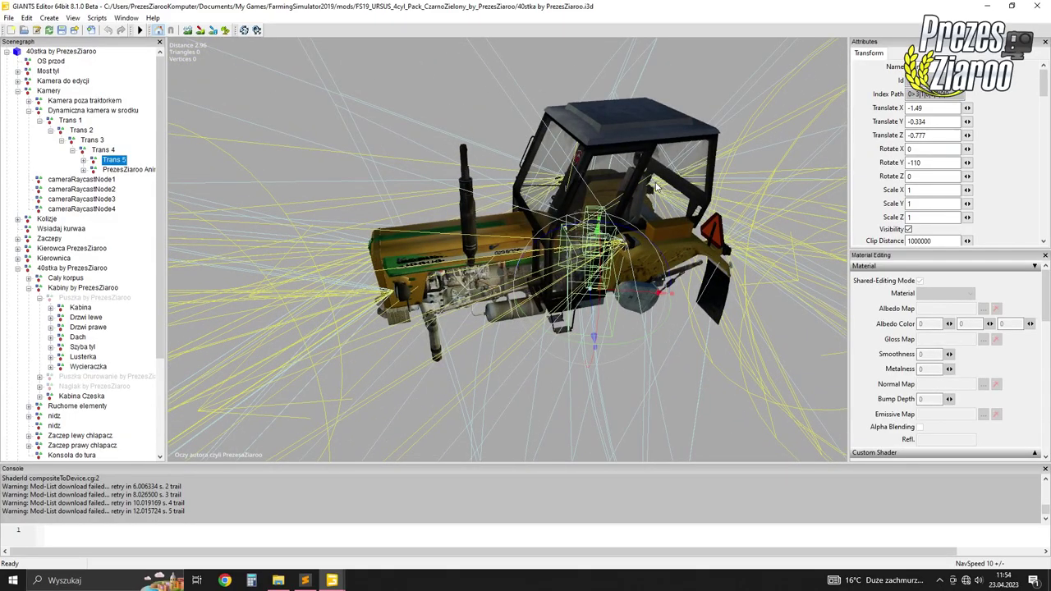
{"action": "middle_click_drag", "start_coordinate": [656, 186], "coordinate": [539, 186]}
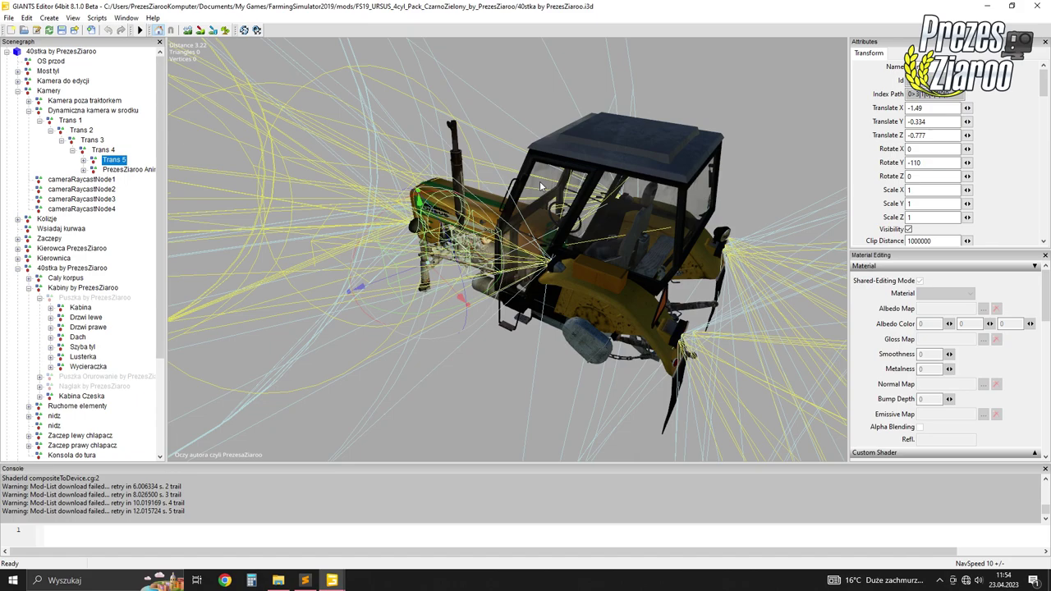
{"action": "middle_click_drag", "start_coordinate": [444, 189], "coordinate": [530, 184]}
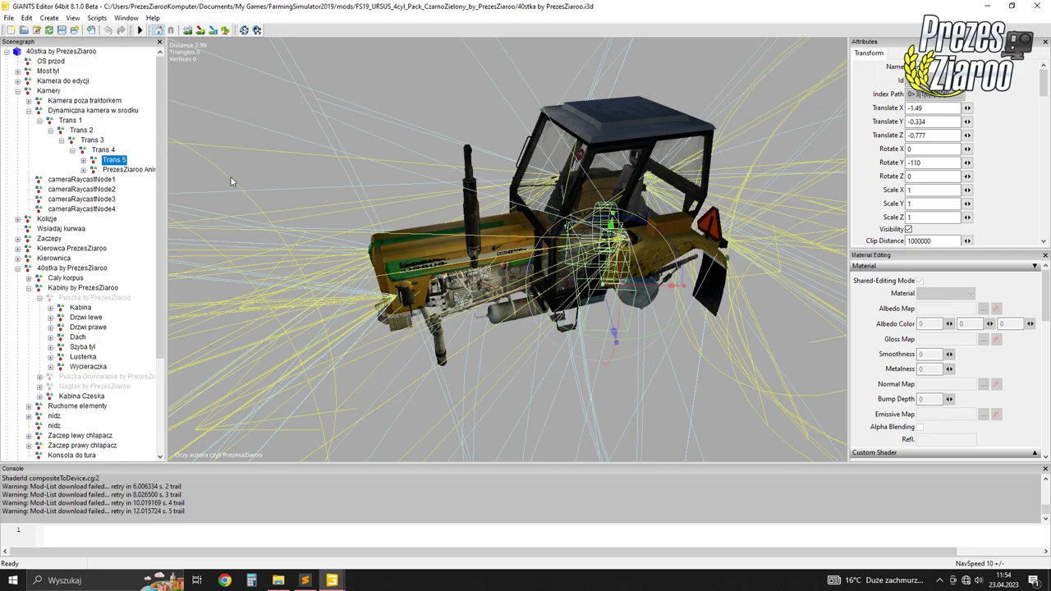
Inspect the nested Trans 1 to Trans 4 nodes and their parent, Dynamiczna kamera w srodku, comparing their transforms
{"action": "left_click", "coordinate": [71, 122]}
{"action": "left_click", "coordinate": [79, 133]}
{"action": "left_click", "coordinate": [90, 141]}
{"action": "left_click", "coordinate": [100, 149]}
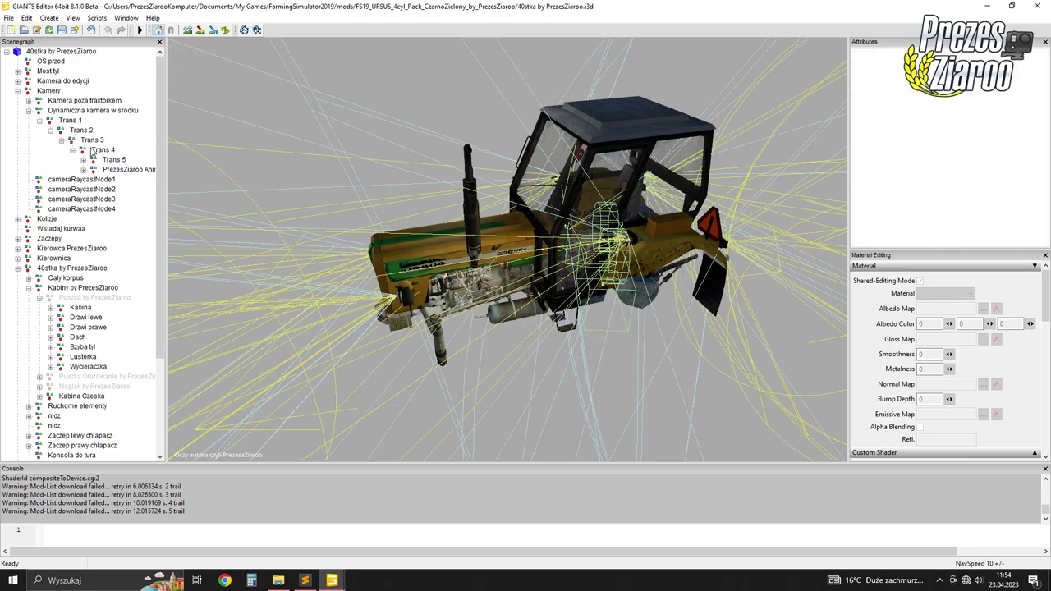
{"action": "left_click", "coordinate": [71, 121]}
{"action": "middle_click_drag", "start_coordinate": [644, 163], "coordinate": [374, 193]}
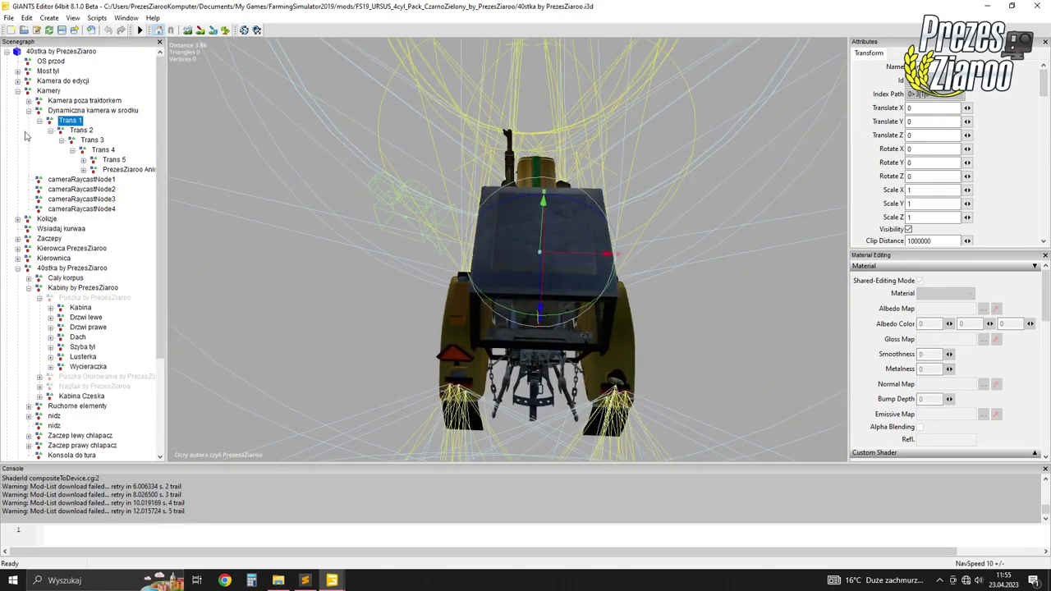
{"action": "left_click", "coordinate": [79, 132]}
{"action": "left_click", "coordinate": [76, 111]}
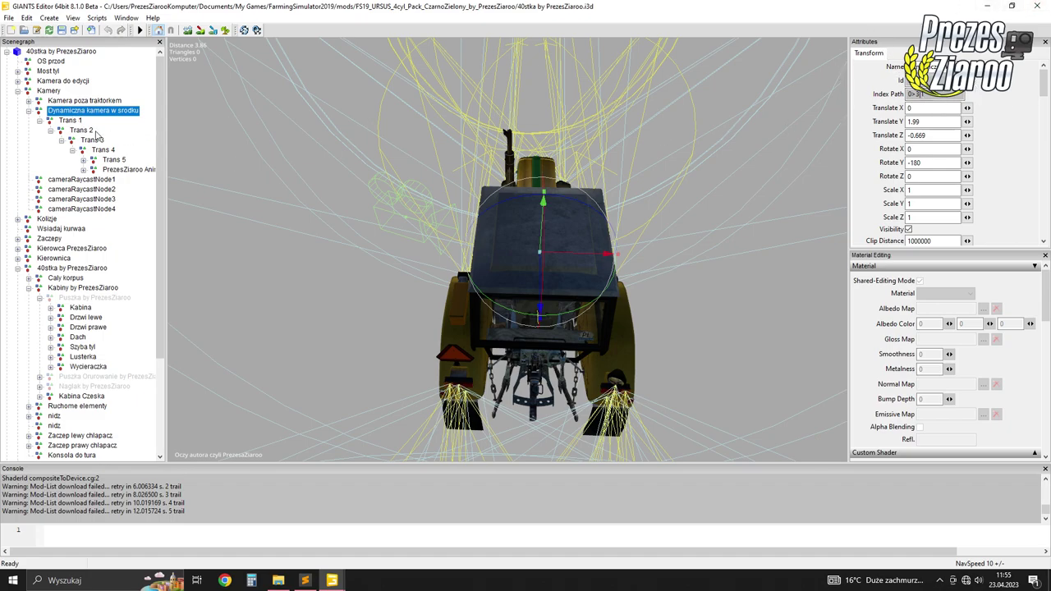
Compare Trans 5 with the neighbouring animation node under Trans 4, expand that node and examine its location inside the cab
{"action": "left_click", "coordinate": [106, 160]}
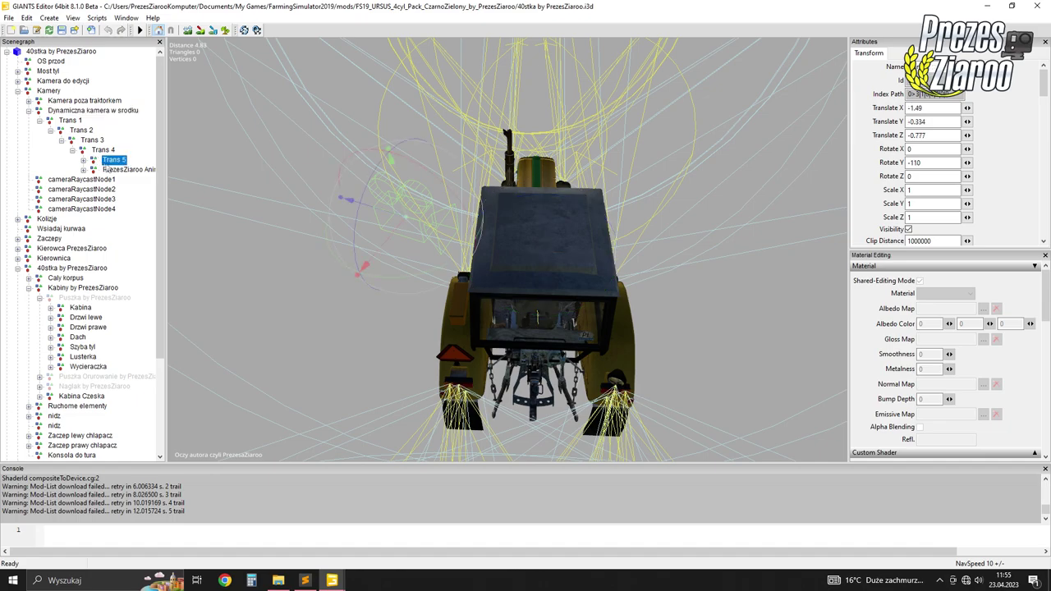
{"action": "left_click", "coordinate": [119, 169]}
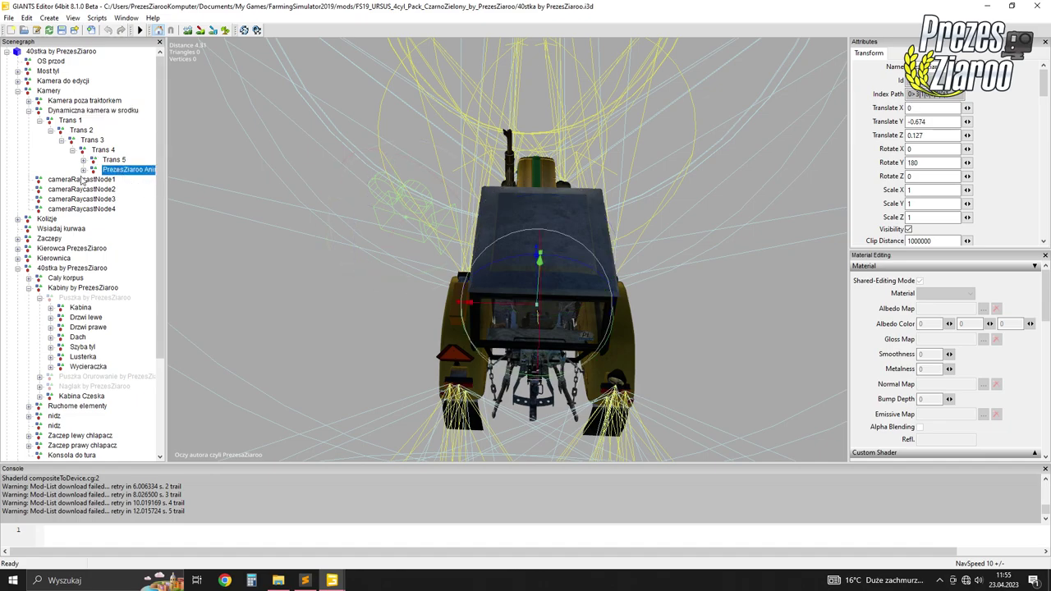
{"action": "left_click", "coordinate": [83, 170]}
{"action": "double_click", "coordinate": [935, 66]}
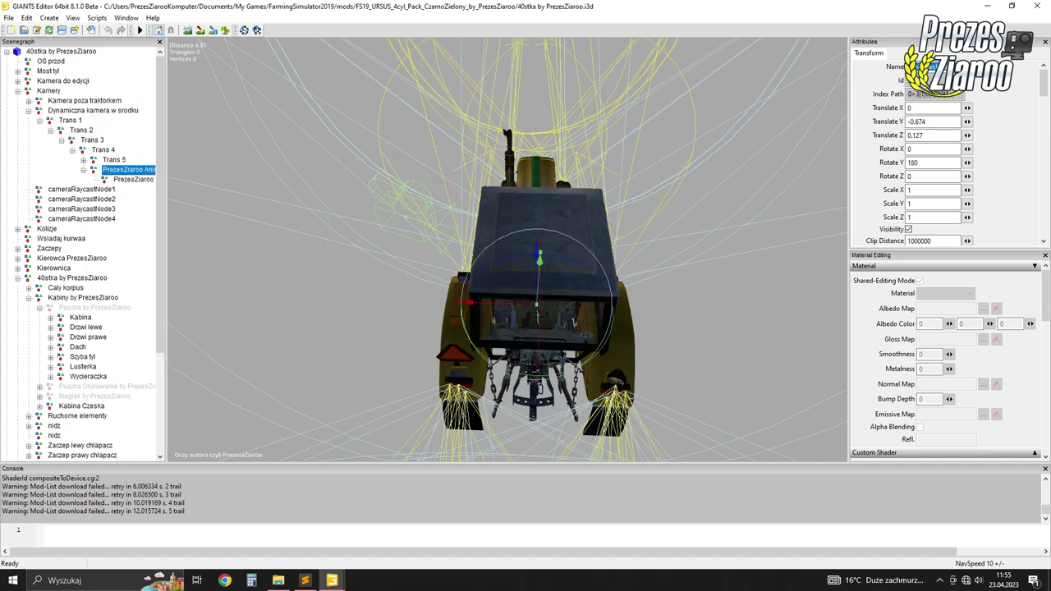
{"action": "middle_click_drag", "start_coordinate": [597, 146], "coordinate": [604, 197]}
{"action": "scroll", "coordinate": [604, 197], "scroll_direction": "up", "scroll_amount": 5}
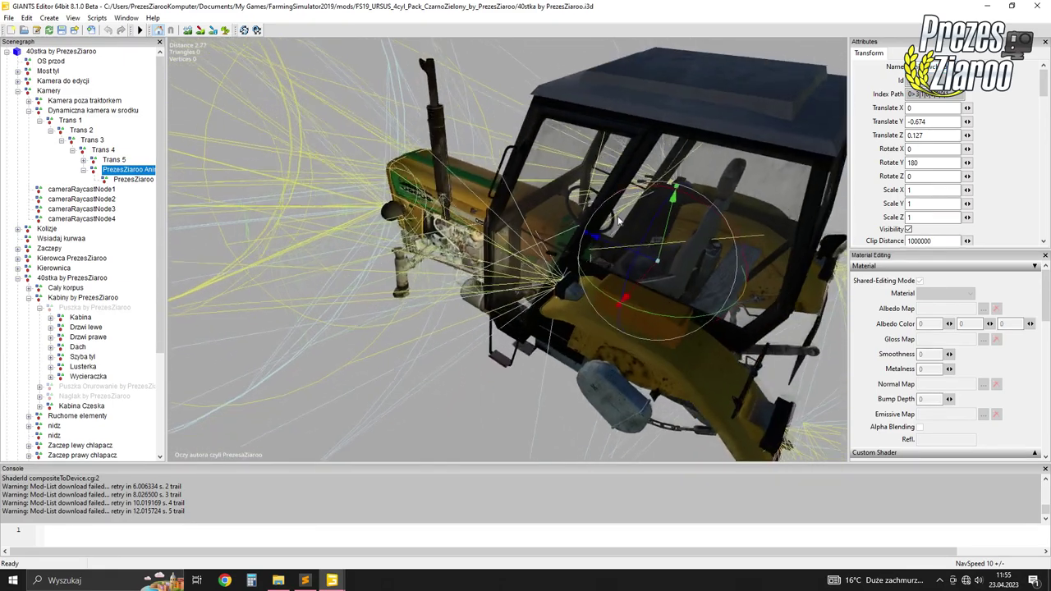
Compare Trans 5 with the neighbouring animation nodes, expand Trans 5 and examine where its nested camera sits relative to the cab
{"action": "left_click", "coordinate": [131, 179]}
{"action": "left_click", "coordinate": [113, 169]}
{"action": "left_click", "coordinate": [110, 159]}
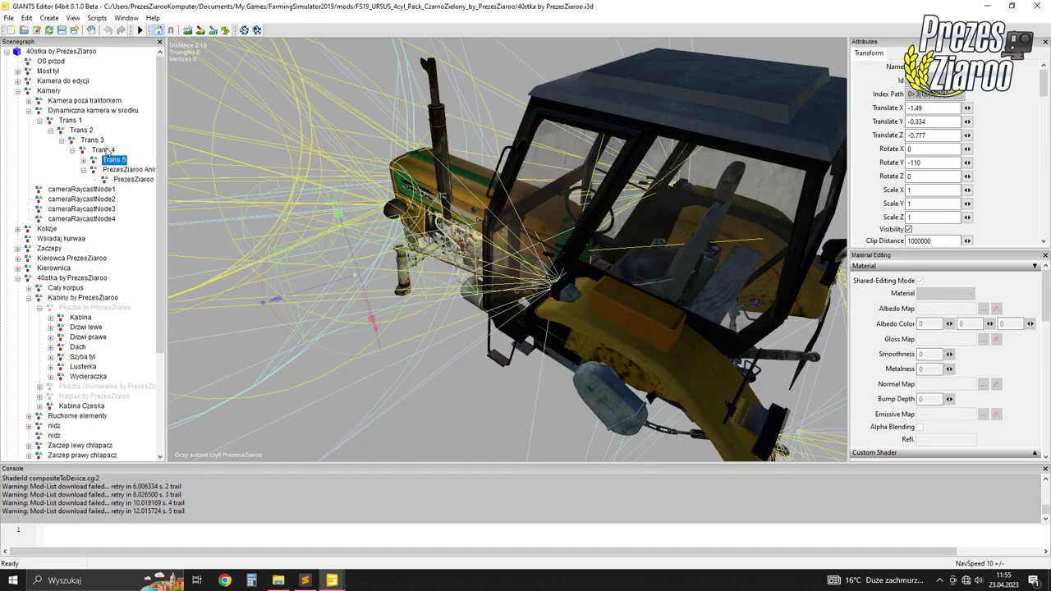
{"action": "scroll", "coordinate": [490, 208], "scroll_direction": "up", "scroll_amount": 2}
{"action": "middle_click_drag", "start_coordinate": [490, 208], "coordinate": [563, 223]}
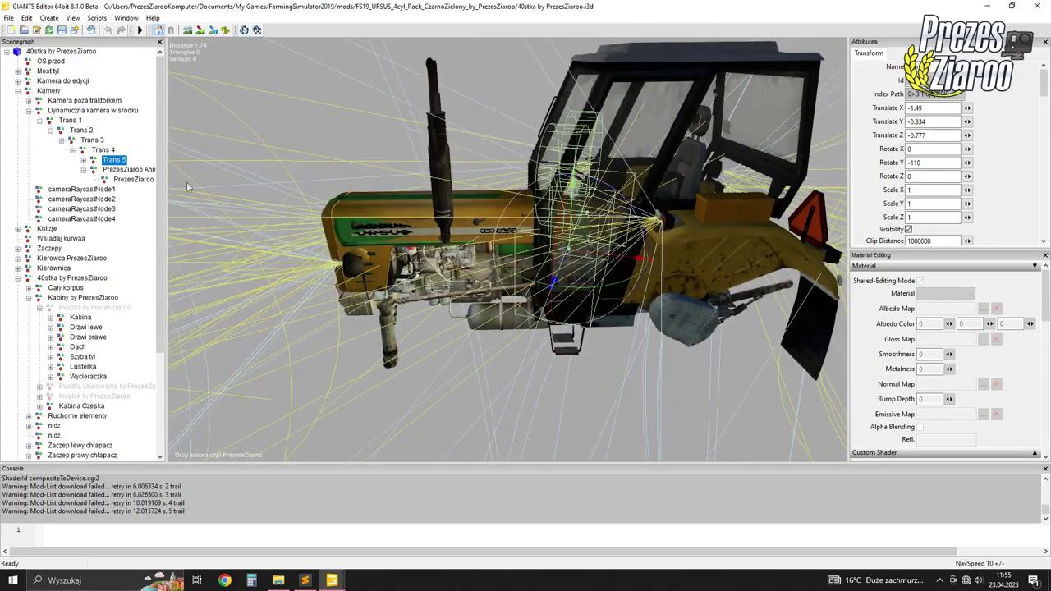
{"action": "left_click", "coordinate": [83, 160]}
{"action": "left_click", "coordinate": [119, 170]}
{"action": "middle_click_drag", "start_coordinate": [188, 180], "coordinate": [433, 197]}
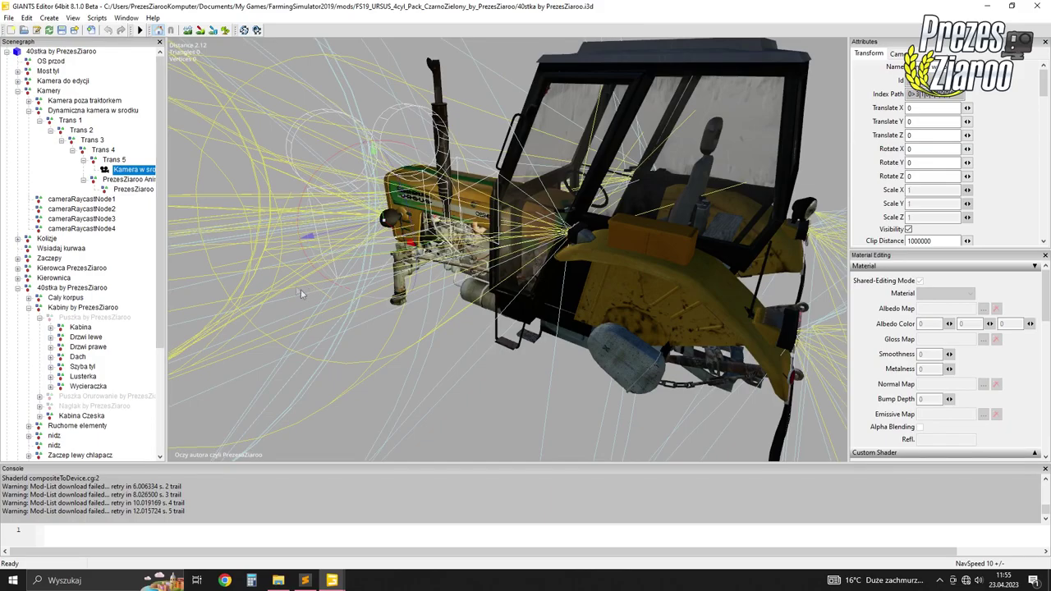
Switch to the MF 235 255 scene, examine the seat's Kamera node in the cab and collapse it
{"action": "mouse_move", "coordinate": [313, 584]}
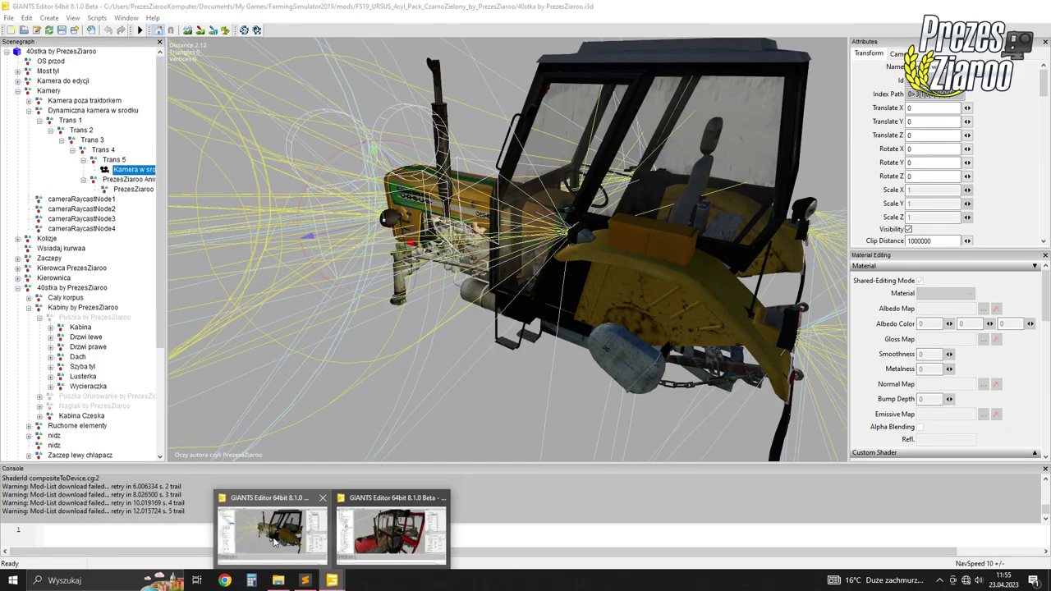
{"action": "left_click", "coordinate": [392, 538]}
{"action": "middle_click_drag", "start_coordinate": [364, 218], "coordinate": [183, 230]}
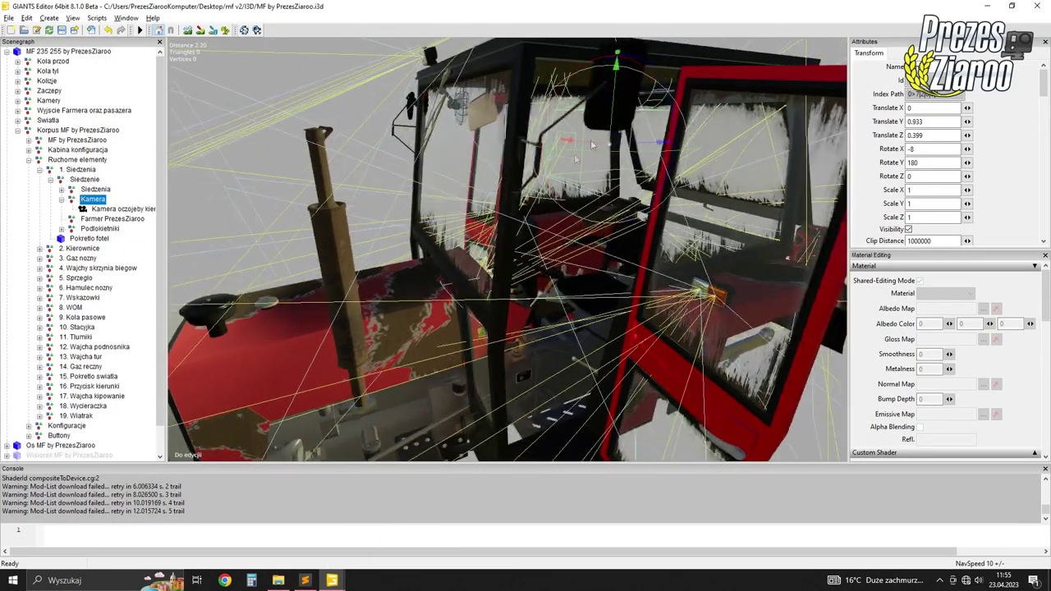
{"action": "left_click", "coordinate": [61, 199]}
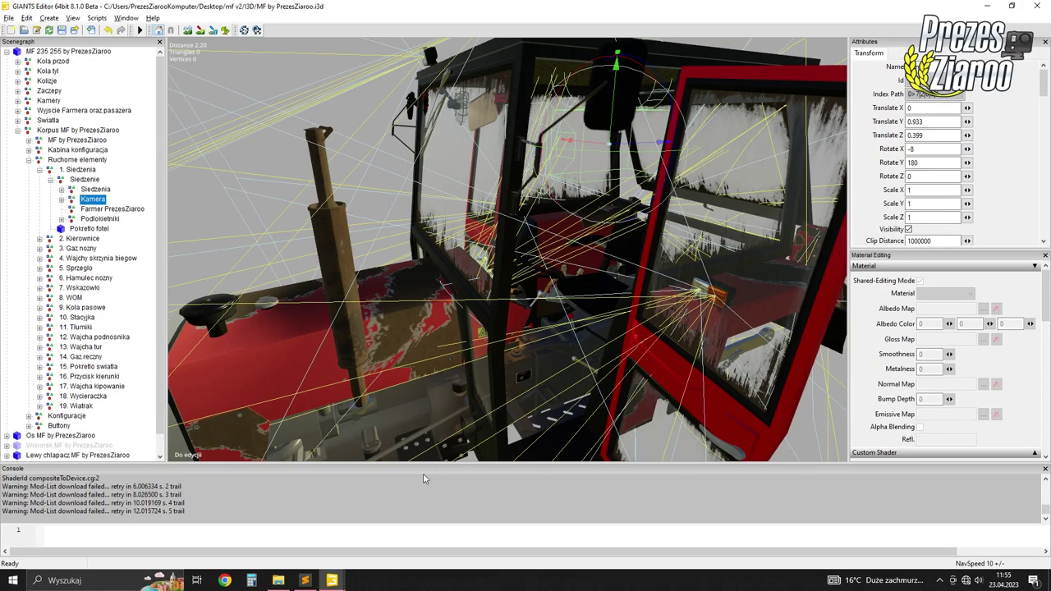
Return to the Ursus scene and compare Dynamiczna kamera w srodku with Trans 5 and its nested camera
{"action": "mouse_move", "coordinate": [337, 583]}
{"action": "left_click", "coordinate": [393, 526]}
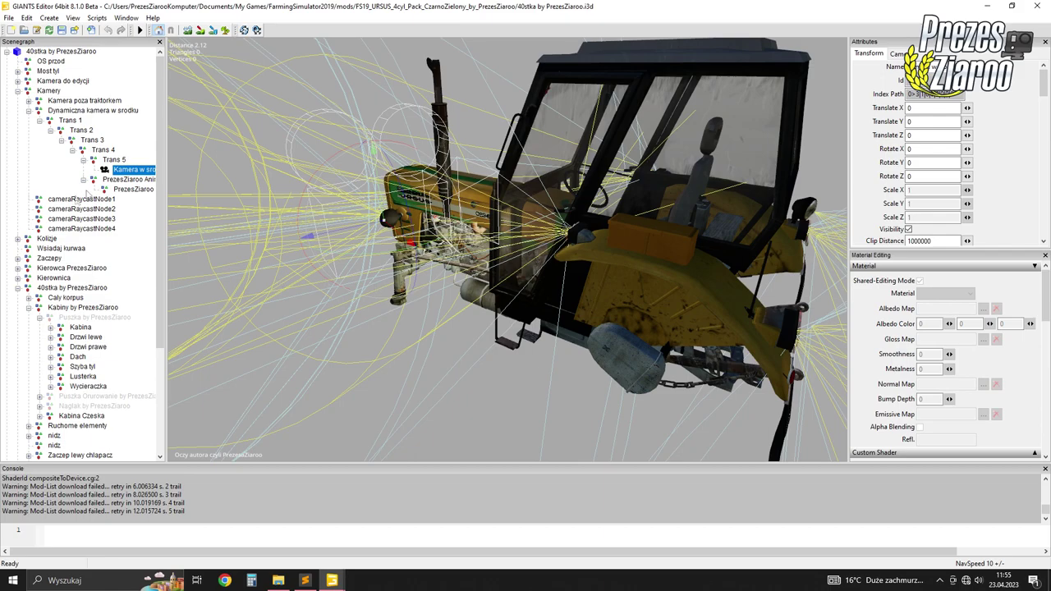
{"action": "left_click", "coordinate": [115, 159]}
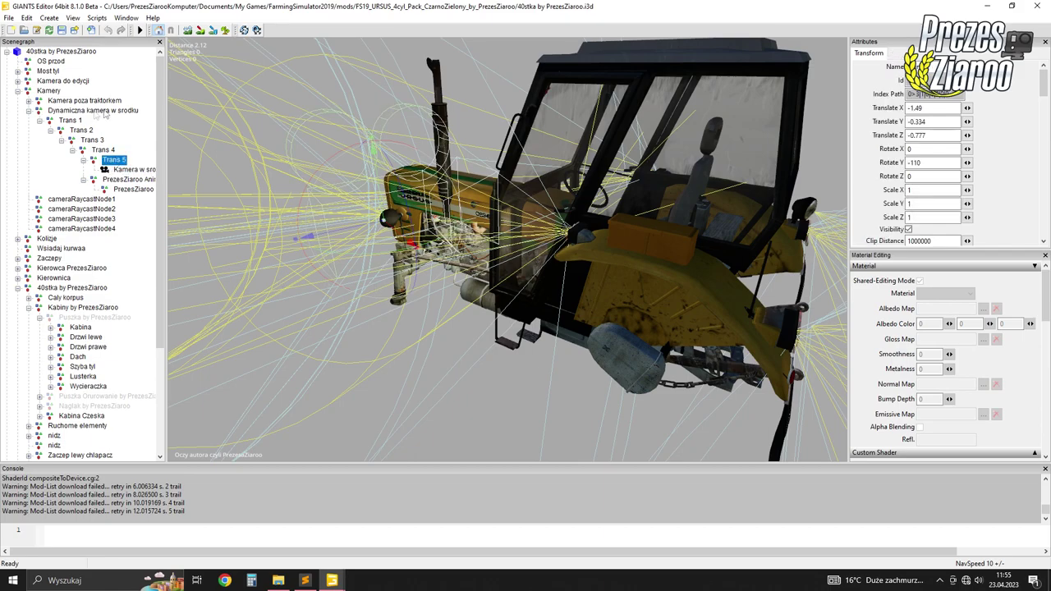
{"action": "left_click", "coordinate": [93, 110]}
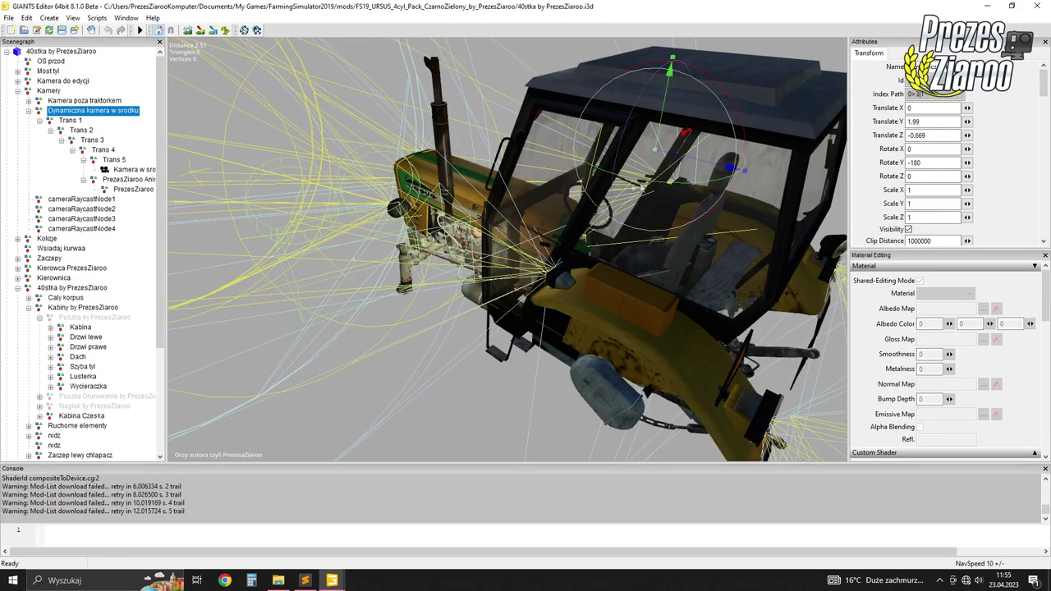
{"action": "left_click", "coordinate": [115, 159]}
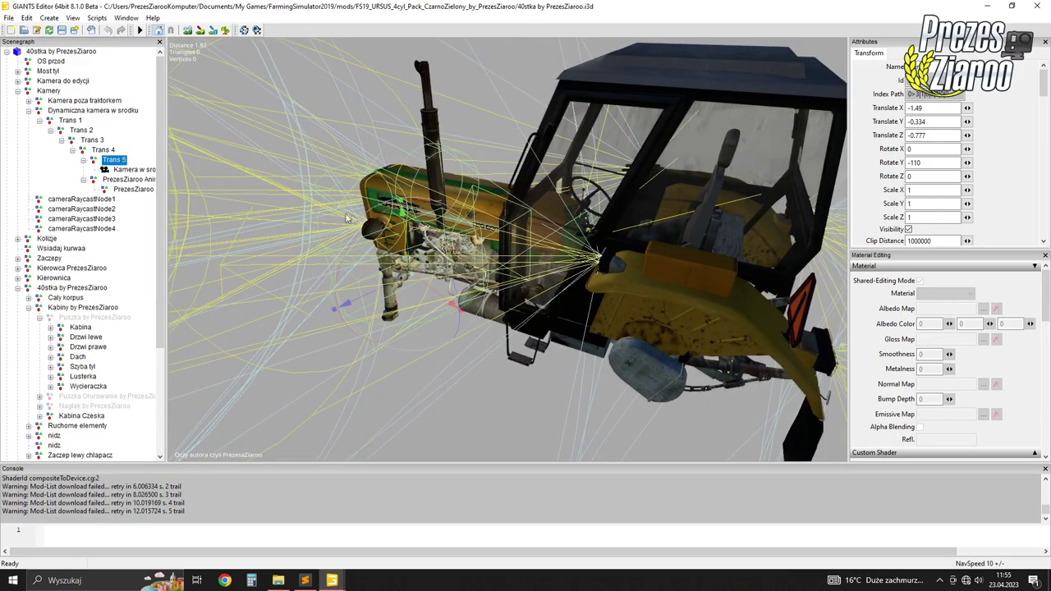
{"action": "left_click", "coordinate": [127, 170]}
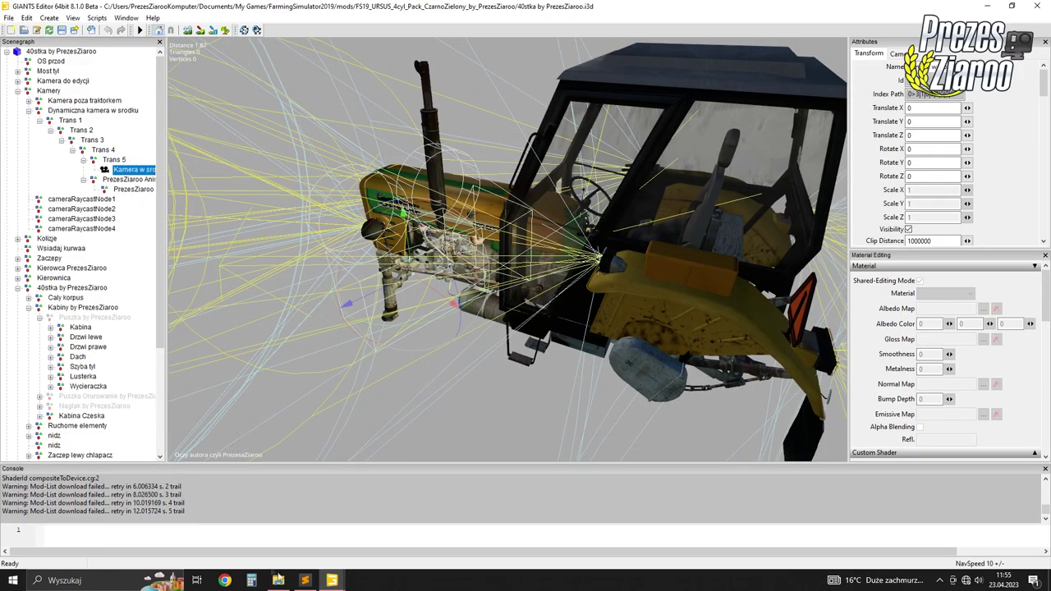
In the MF 235 255 scene, paste a copy of Kamera inside Kamera and keep the camera only under the nested copy
{"action": "mouse_move", "coordinate": [328, 581]}
{"action": "left_click", "coordinate": [399, 534]}
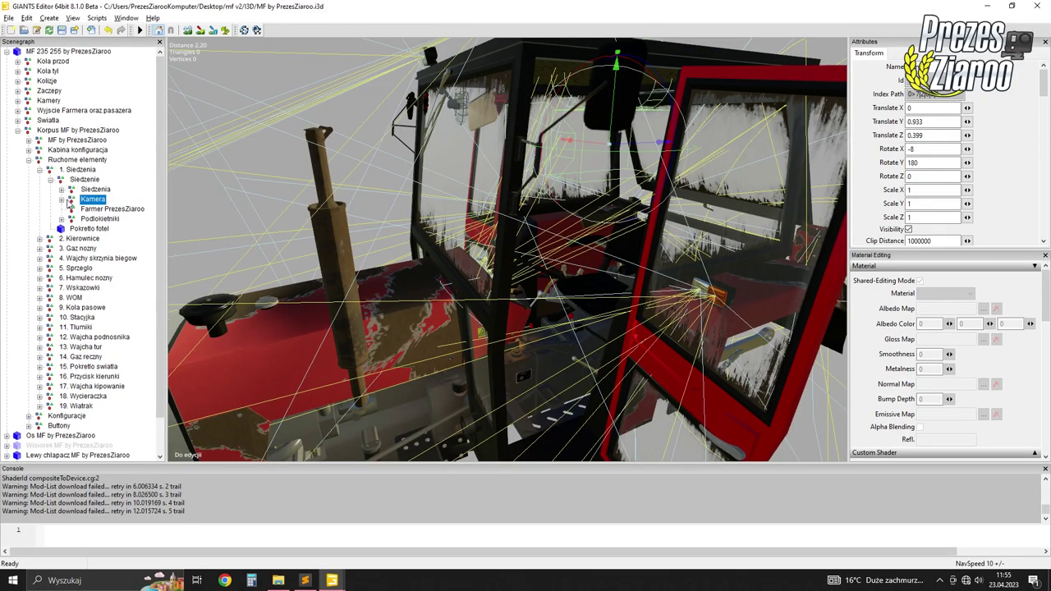
{"action": "key", "text": "ctrl+v"}
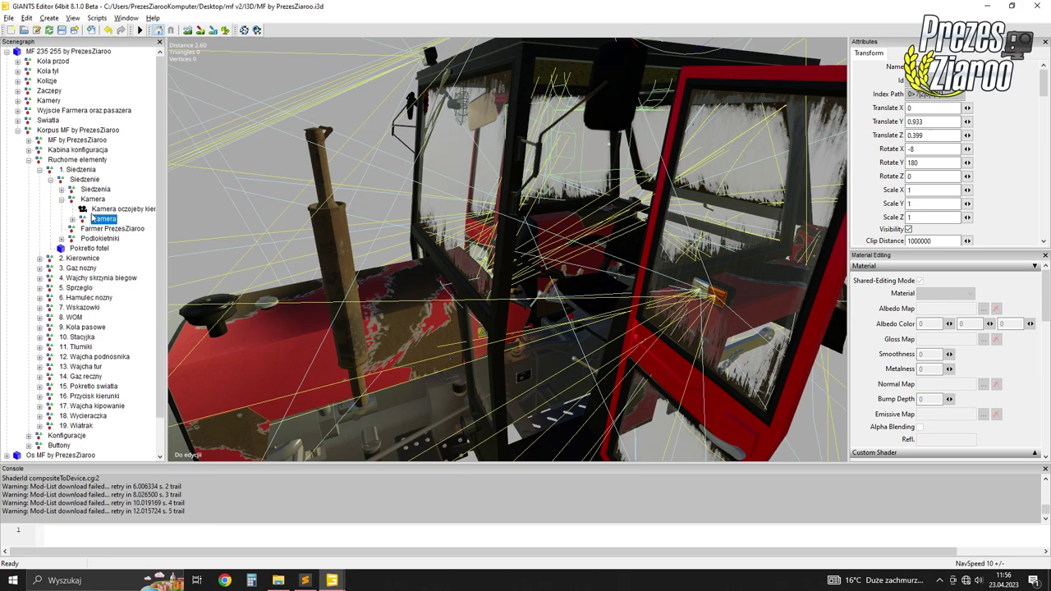
{"action": "left_click", "coordinate": [95, 210]}
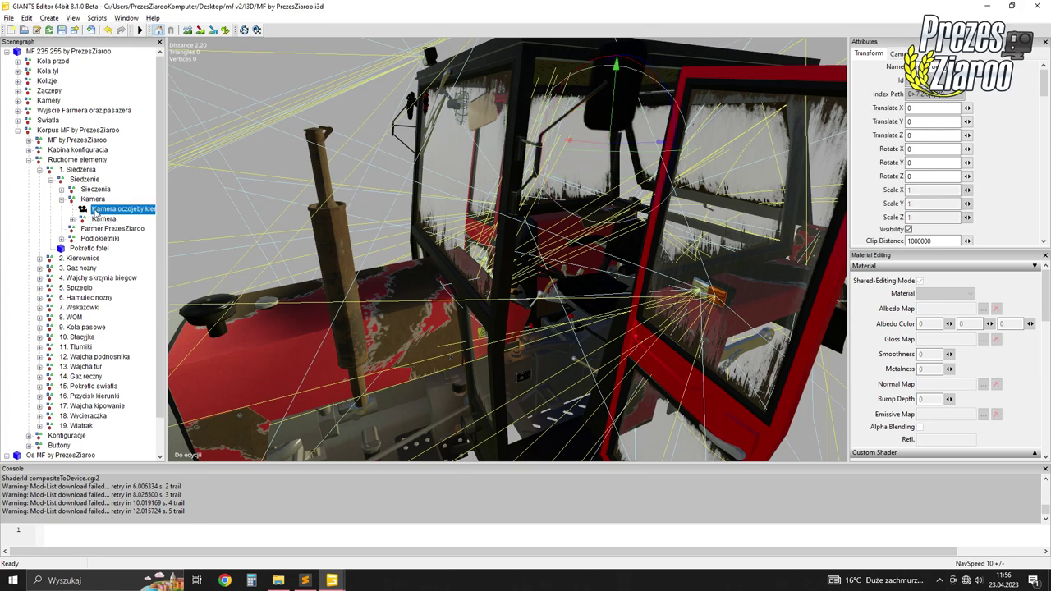
{"action": "left_click_drag", "start_coordinate": [96, 212], "coordinate": [98, 220]}
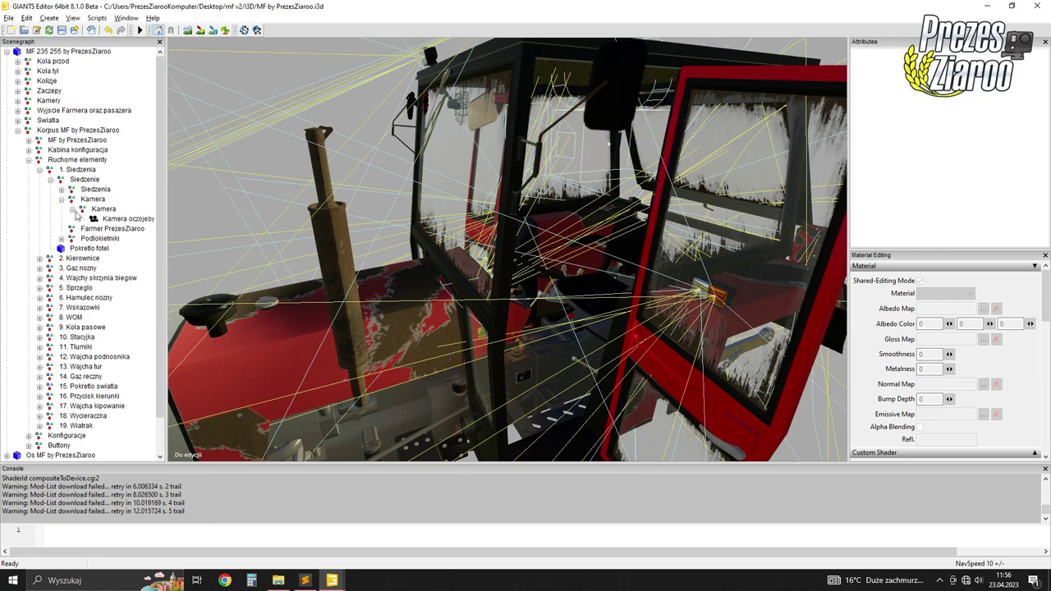
Reset the nested Kamera's Translate Y, Translate Z, Rotate X and Rotate Y to 0
{"action": "left_click", "coordinate": [102, 210]}
{"action": "left_click_drag", "start_coordinate": [942, 124], "coordinate": [889, 121]}
{"action": "key", "text": "BackSpace"}
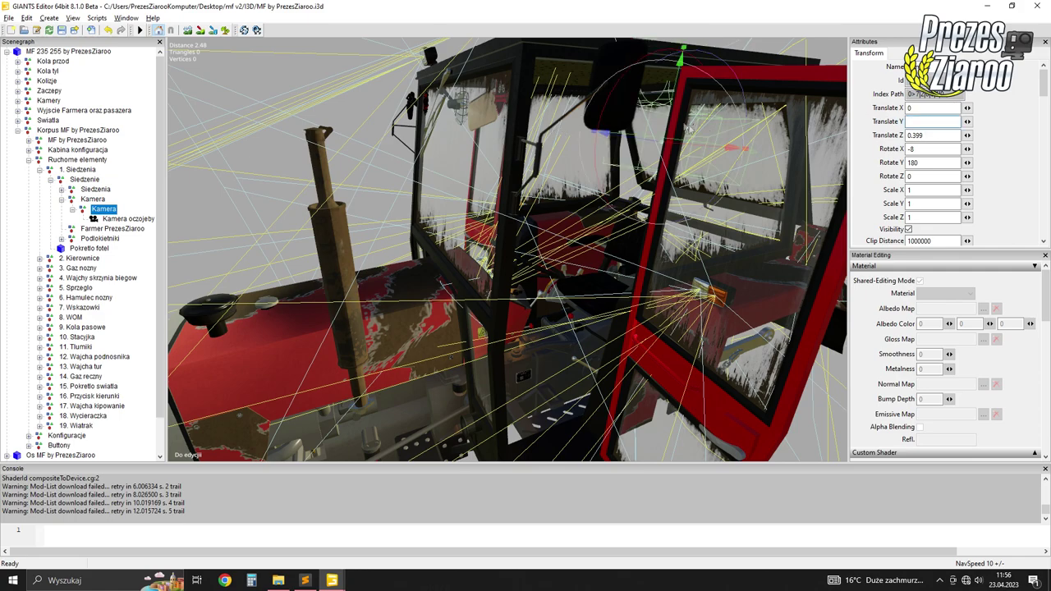
{"action": "left_click_drag", "start_coordinate": [950, 136], "coordinate": [921, 148]}
{"action": "key", "text": "BackSpace"}
{"action": "key", "text": "BackSpace"}
{"action": "key", "text": "Tab"}
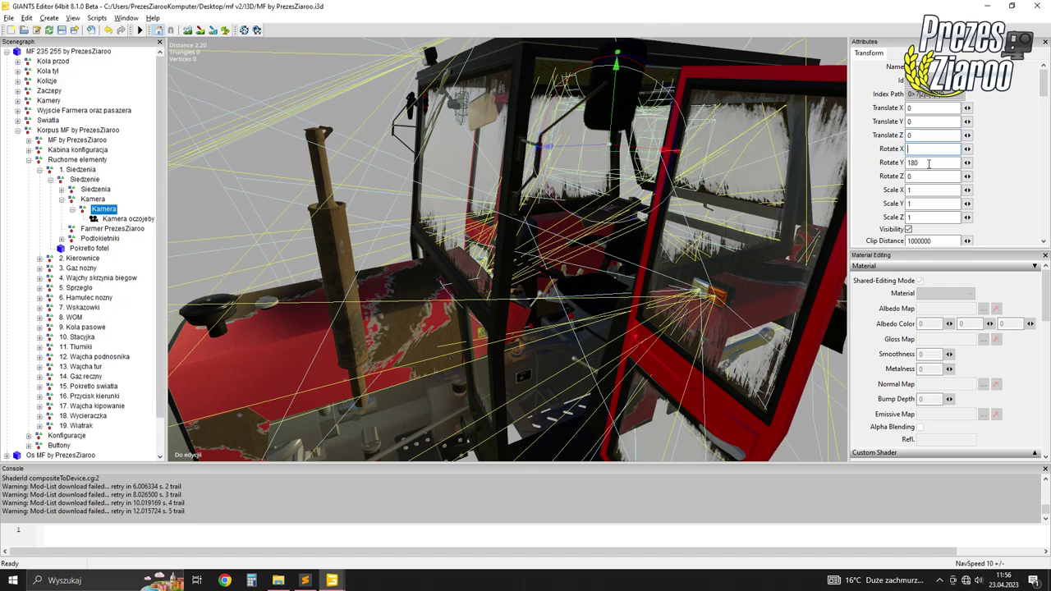
{"action": "key", "text": "BackSpace"}
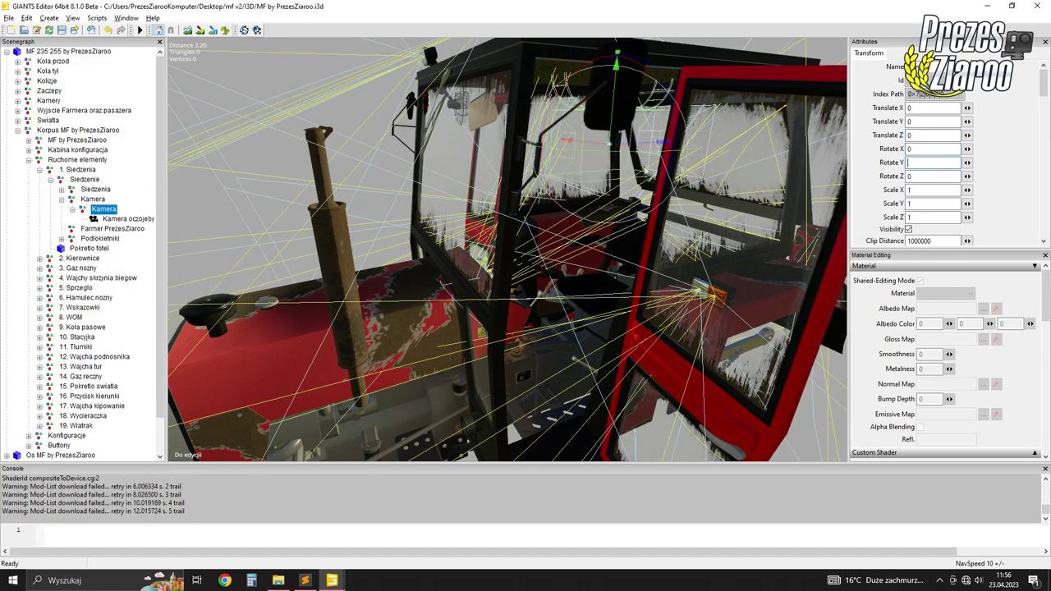
Check the outer Kamera, the nested Kamera and the camera beneath it, comparing their transforms and position in the cab
{"action": "scroll", "coordinate": [646, 169], "scroll_direction": "down", "scroll_amount": 5}
{"action": "scroll", "coordinate": [653, 169], "scroll_direction": "up", "scroll_amount": 3}
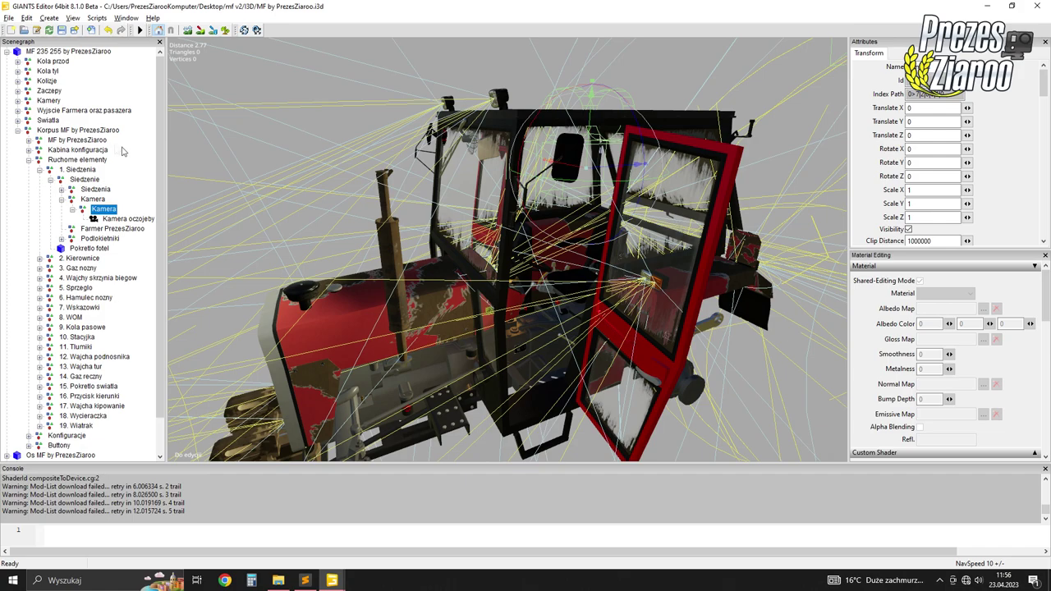
{"action": "left_click", "coordinate": [135, 174]}
{"action": "left_click", "coordinate": [104, 210]}
{"action": "left_click", "coordinate": [90, 199]}
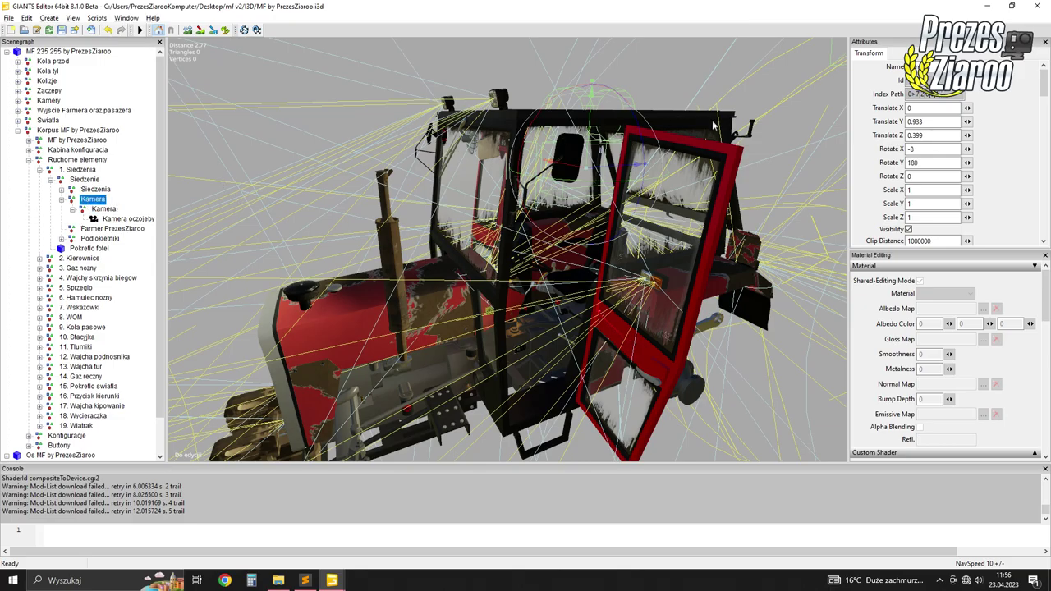
{"action": "scroll", "coordinate": [675, 160], "scroll_direction": "up", "scroll_amount": 4}
{"action": "middle_click_drag", "start_coordinate": [631, 153], "coordinate": [187, 192]}
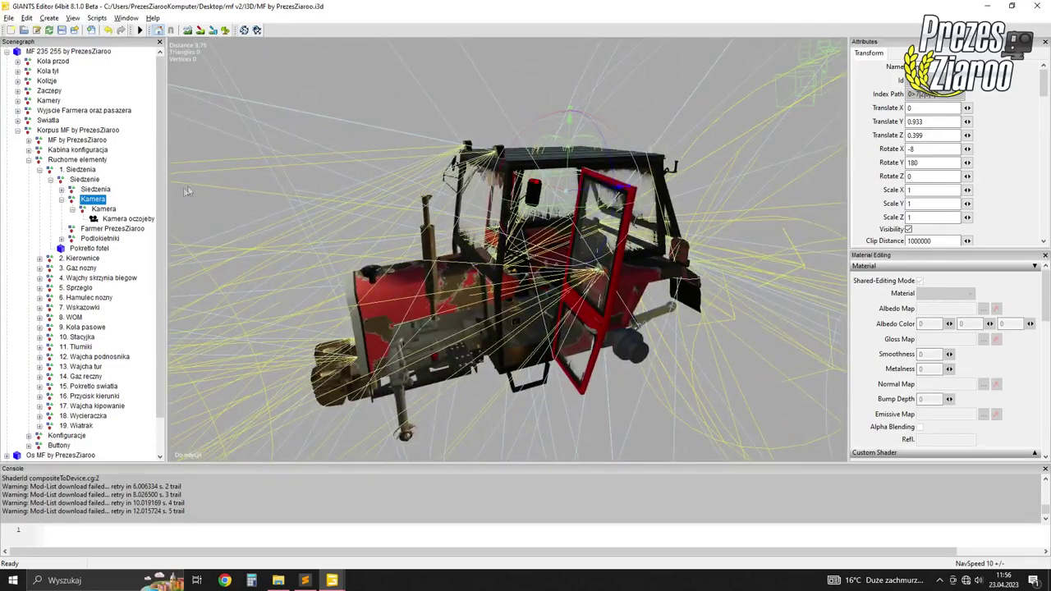
{"action": "left_click", "coordinate": [111, 210]}
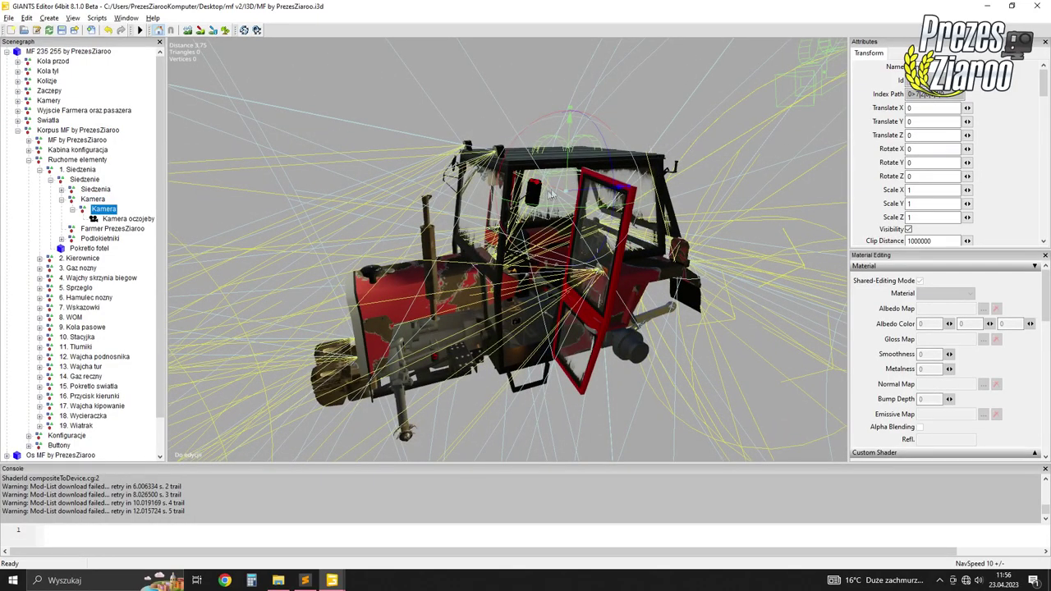
{"action": "left_click", "coordinate": [128, 218]}
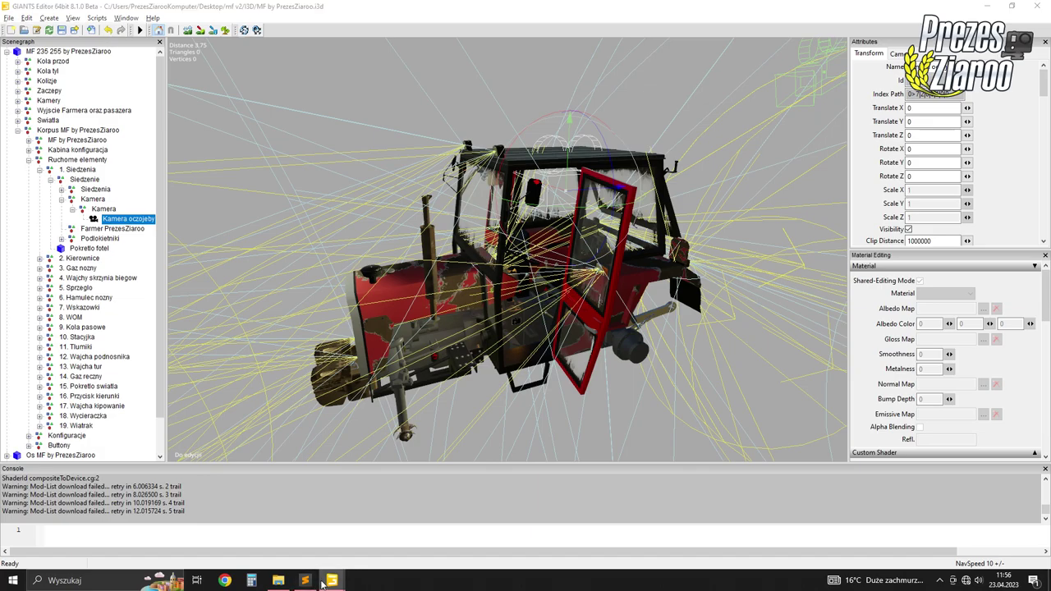
Switch to the Ursus scene and compare the transforms of Trans 4 and Trans 5, focusing on the Translate X of Trans 5
{"action": "mouse_move", "coordinate": [312, 585]}
{"action": "left_click", "coordinate": [268, 533]}
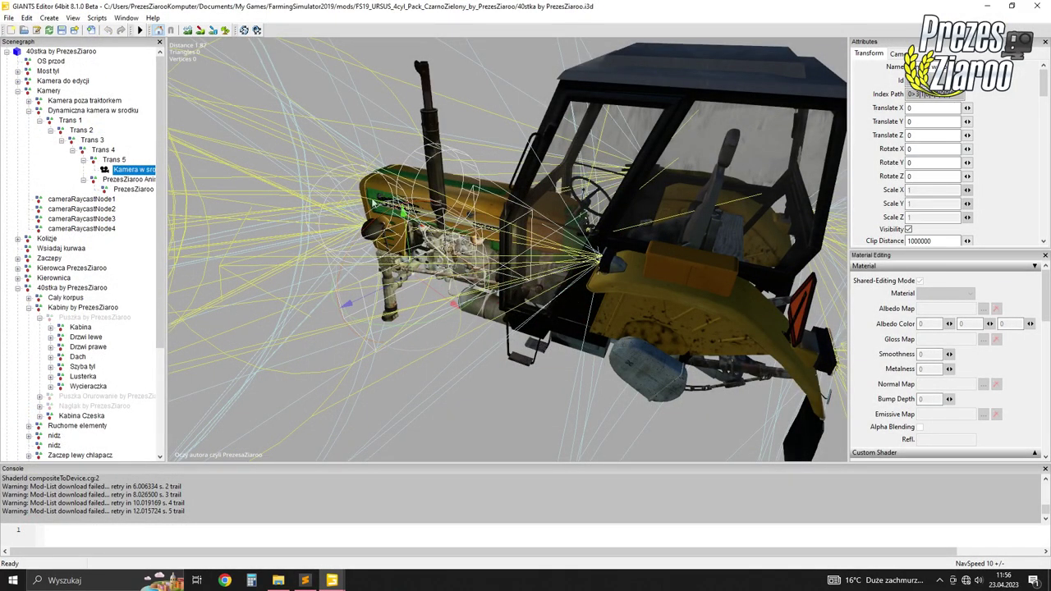
{"action": "left_click", "coordinate": [114, 160]}
{"action": "middle_click_drag", "start_coordinate": [612, 212], "coordinate": [594, 213]}
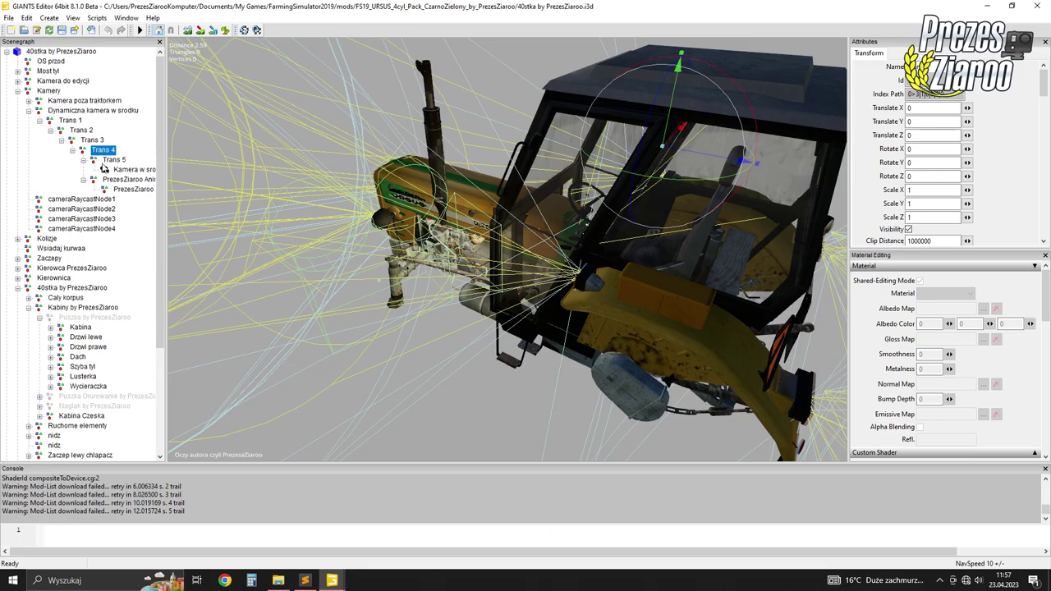
{"action": "mouse_move", "coordinate": [505, 215]}
{"action": "middle_mouse_down"}
{"action": "mouse_move", "coordinate": [484, 219]}
{"action": "mouse_move", "coordinate": [509, 215]}
{"action": "middle_mouse_up"}
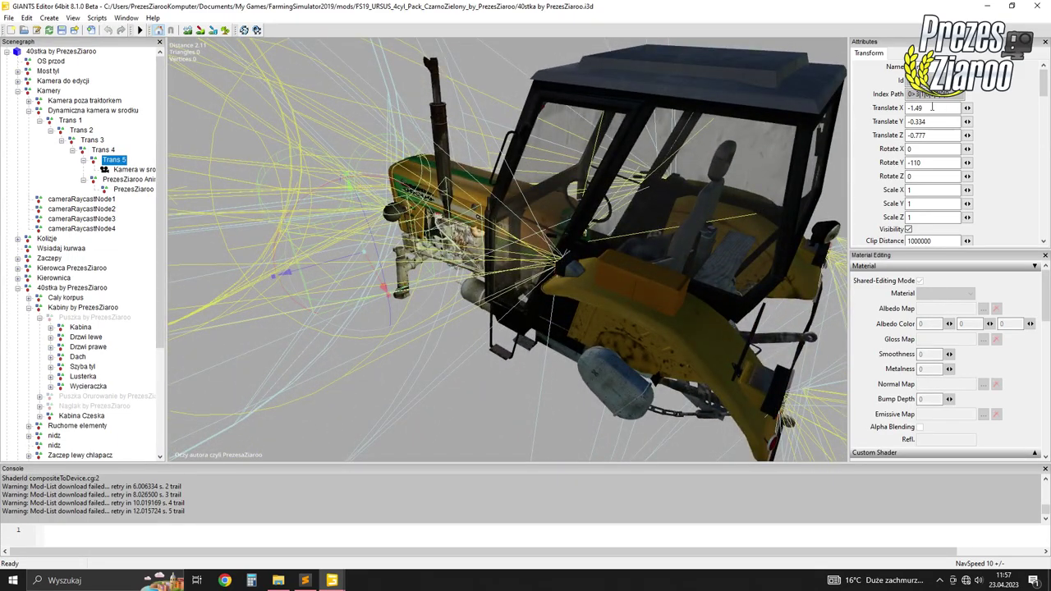
{"action": "left_click_drag", "start_coordinate": [932, 107], "coordinate": [903, 110]}
Switch to modDesc.xml in Sublime Text and copy the X value -1.49 from the first camera part's endTrans
{"action": "left_click", "coordinate": [305, 581]}
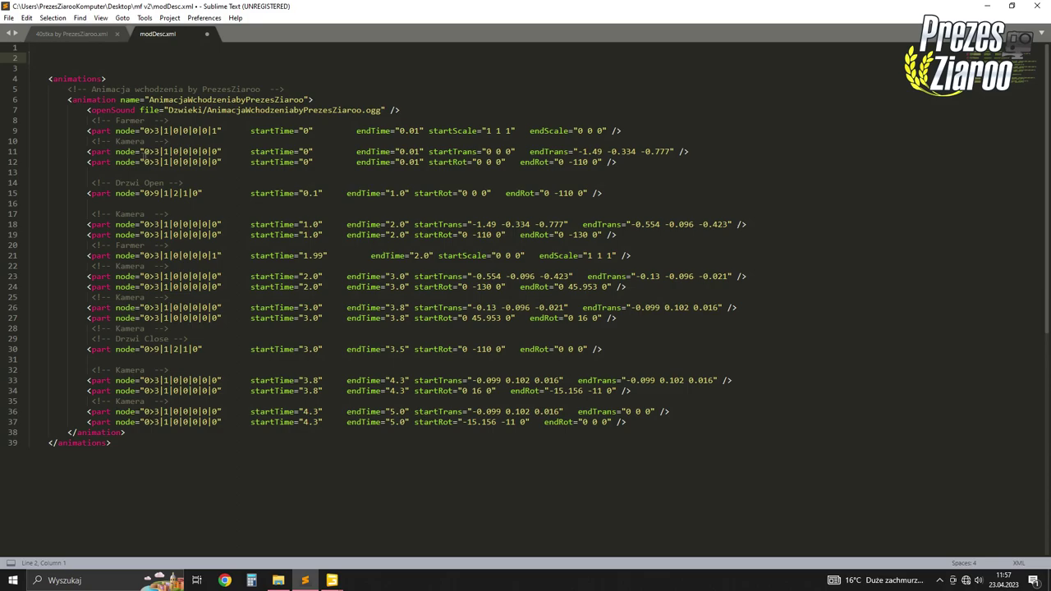
{"action": "triple_click", "coordinate": [156, 151]}
{"action": "left_click_drag", "start_coordinate": [156, 151], "coordinate": [648, 155]}
{"action": "left_click_drag", "start_coordinate": [578, 151], "coordinate": [665, 151]}
{"action": "left_click", "coordinate": [657, 151]}
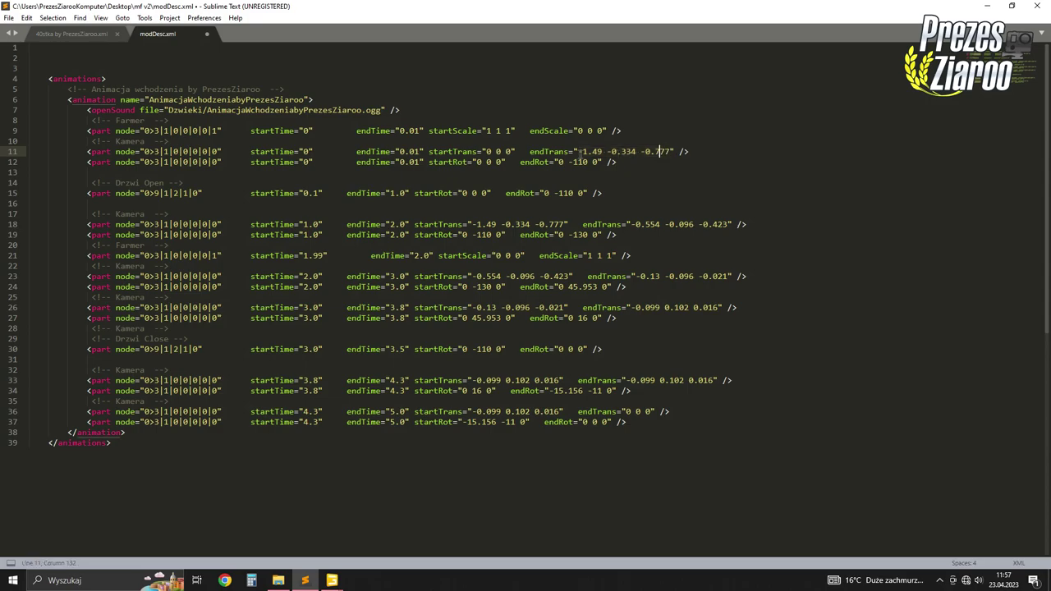
{"action": "left_click_drag", "start_coordinate": [579, 151], "coordinate": [603, 151]}
Return to the MF 235 255 scene in GIANTS Editor and set the nested Kamera's Translate X to -1.49
{"action": "left_click", "coordinate": [332, 579]}
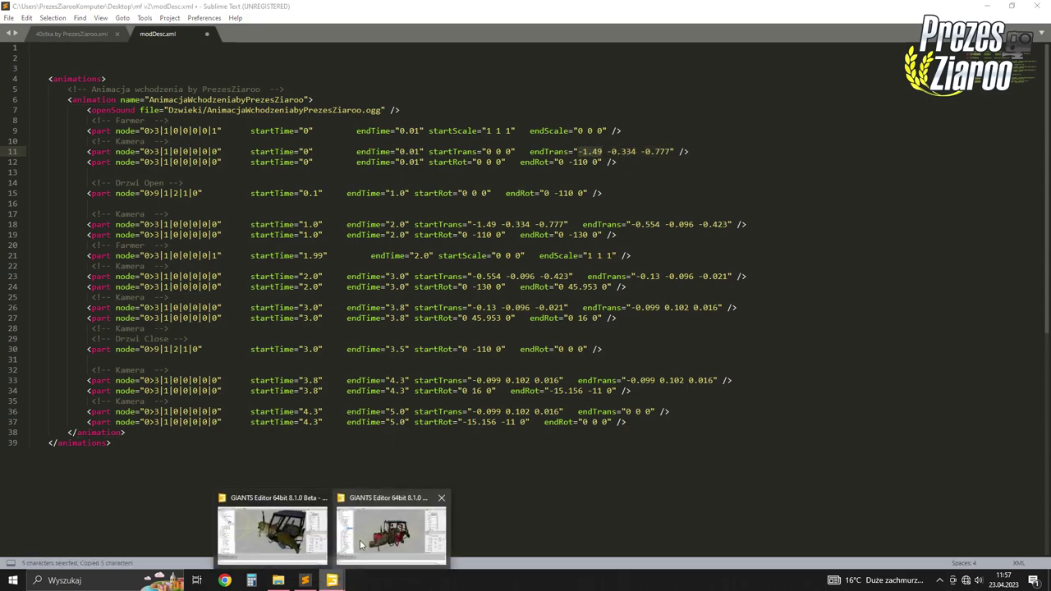
{"action": "left_click", "coordinate": [361, 542]}
{"action": "left_click", "coordinate": [91, 202]}
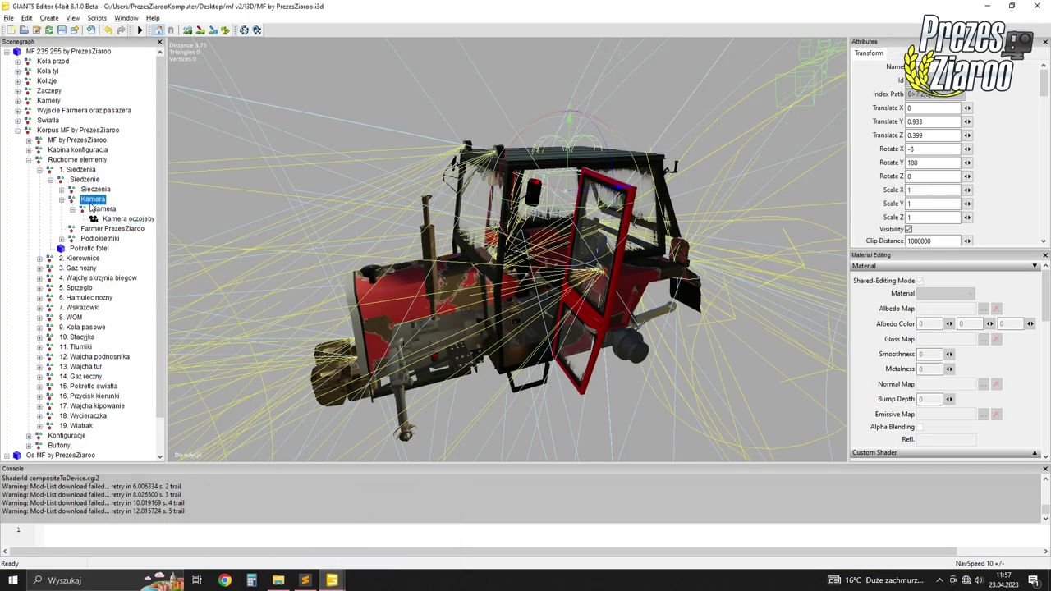
{"action": "left_click", "coordinate": [96, 211]}
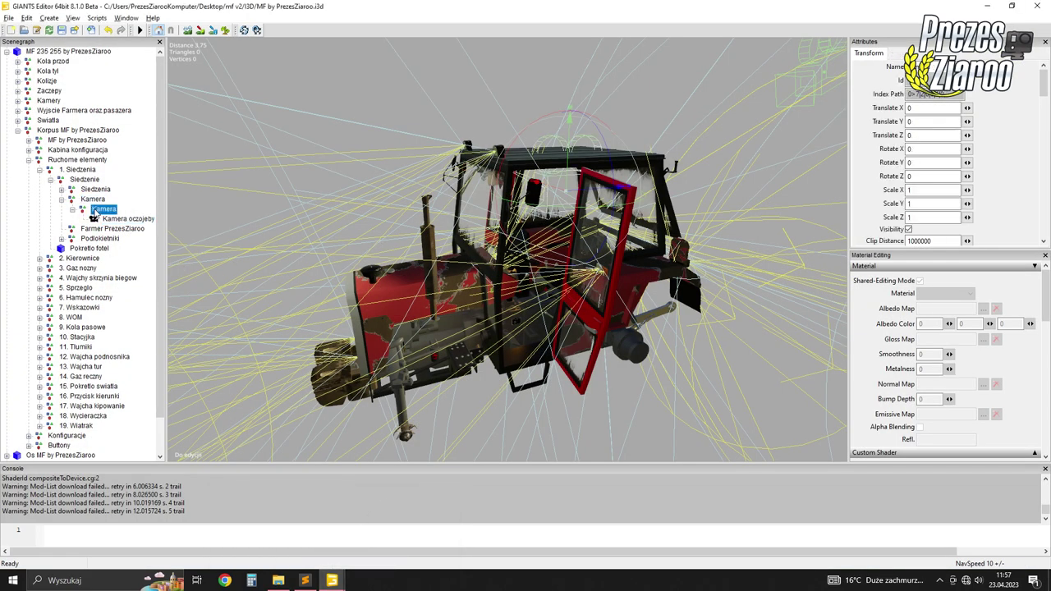
{"action": "left_click", "coordinate": [913, 108]}
{"action": "type", "text": "-1.49"}
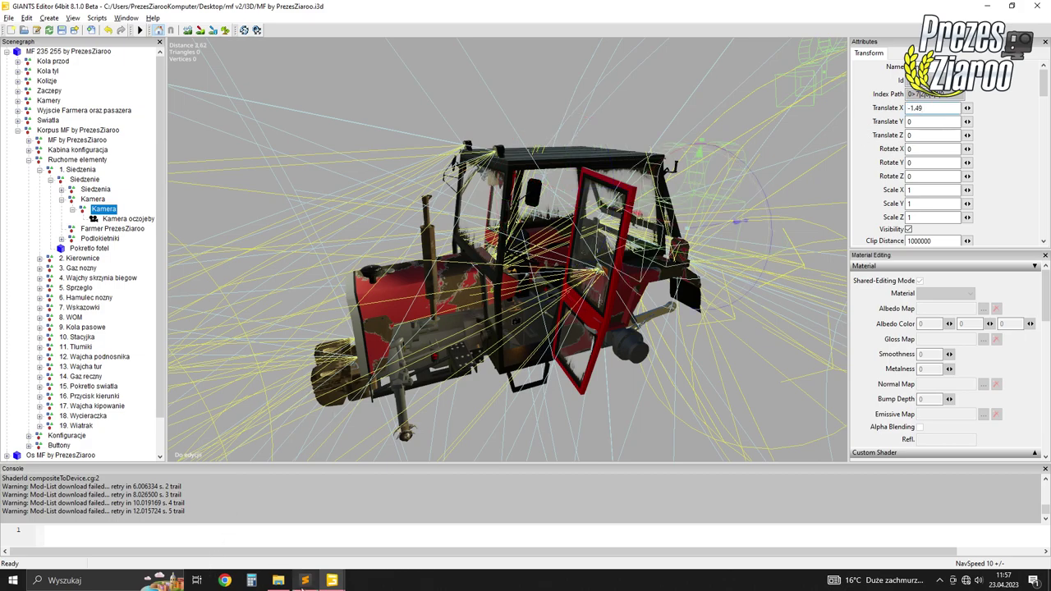
Copy the Y value from the same endTrans in modDesc.xml and set the nested Kamera's Translate Y to -0.334
{"action": "left_click", "coordinate": [305, 581]}
{"action": "left_click_drag", "start_coordinate": [607, 151], "coordinate": [633, 151]}
{"action": "key", "text": "ctrl+c"}
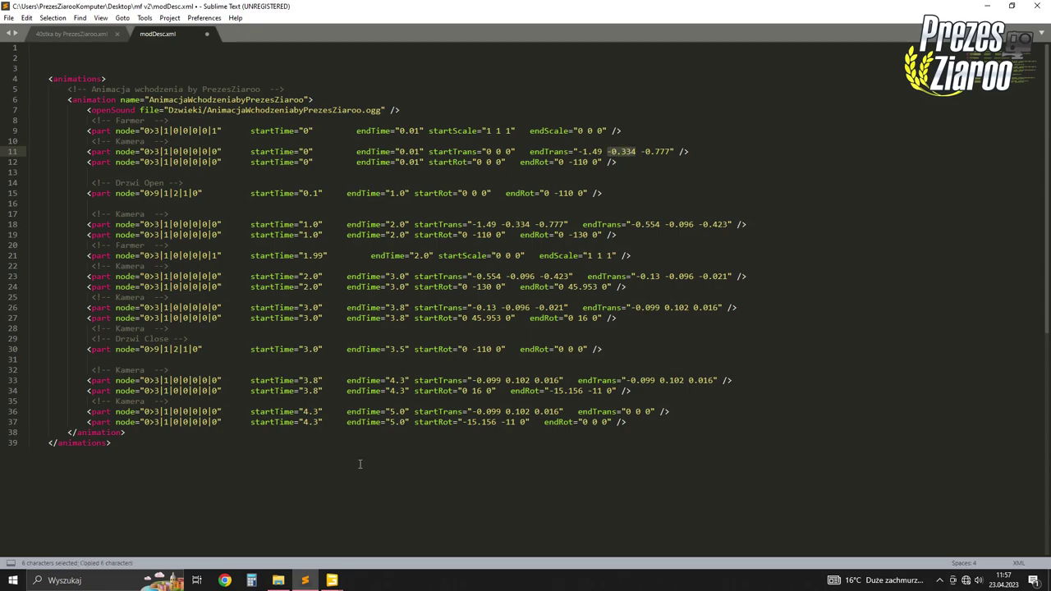
{"action": "mouse_move", "coordinate": [332, 581]}
{"action": "left_click", "coordinate": [417, 535]}
{"action": "double_click", "coordinate": [932, 122]}
{"action": "key", "text": "ctrl+v"}
{"action": "key", "text": "Return"}
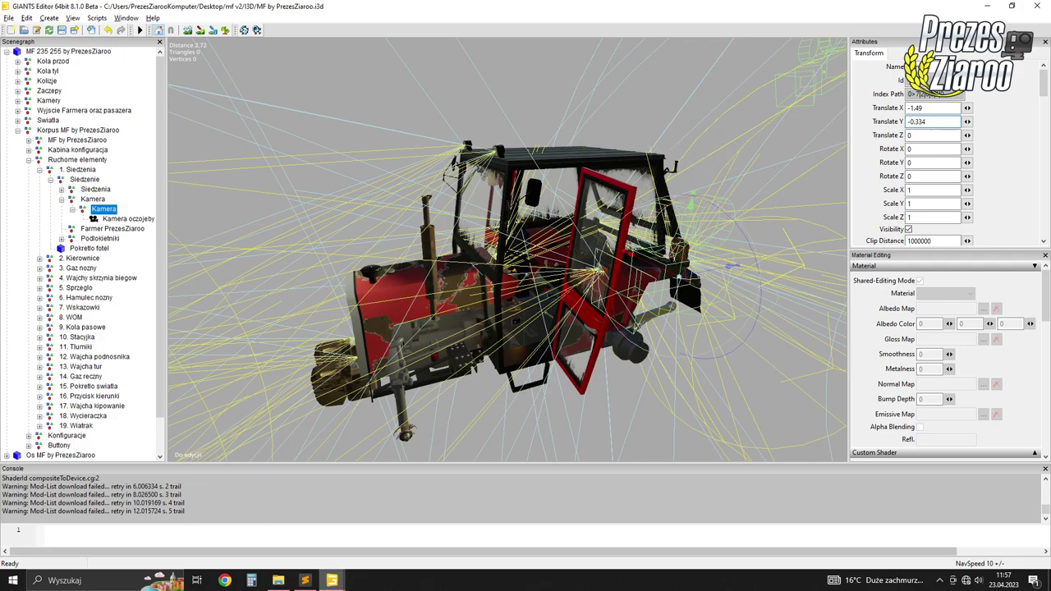
Copy the Z value from the first camera part's endTrans in modDesc.xml and set the nested Kamera's Translate Z to -0.777 in the MF scene
{"action": "mouse_move", "coordinate": [332, 580]}
{"action": "left_click", "coordinate": [328, 538]}
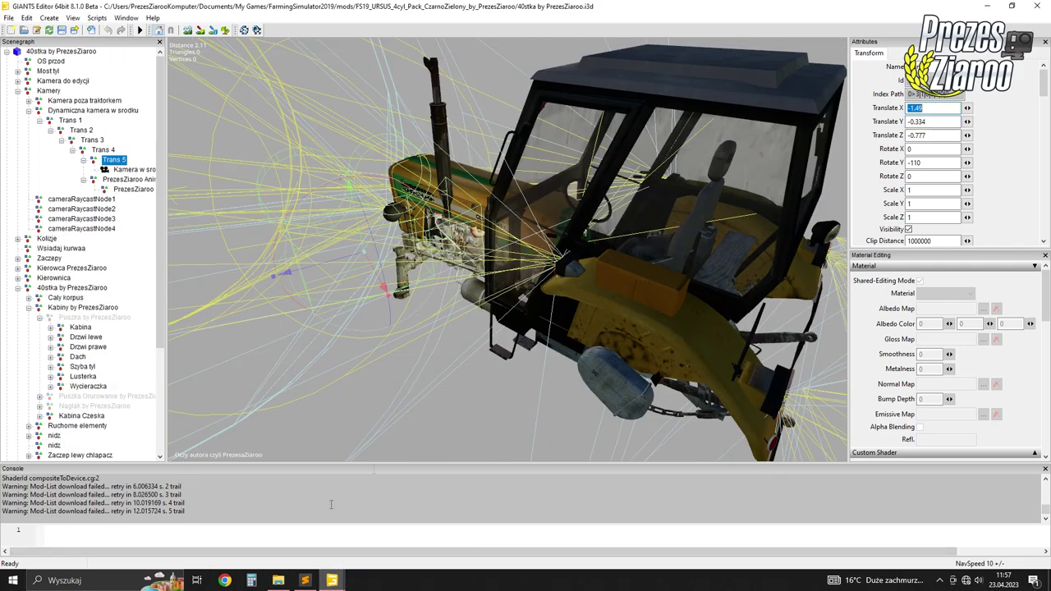
{"action": "left_click", "coordinate": [304, 581]}
{"action": "left_click_drag", "start_coordinate": [640, 151], "coordinate": [671, 151]}
{"action": "key", "text": "ctrl+c"}
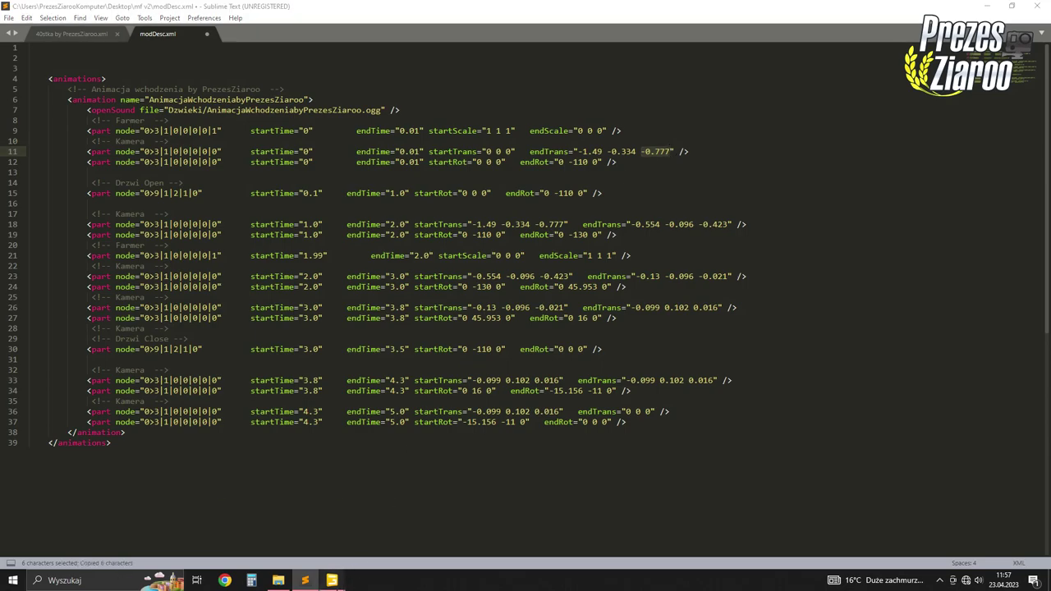
{"action": "mouse_move", "coordinate": [332, 581]}
{"action": "left_click", "coordinate": [406, 518]}
{"action": "triple_click", "coordinate": [921, 135]}
{"action": "key", "text": "ctrl+v"}
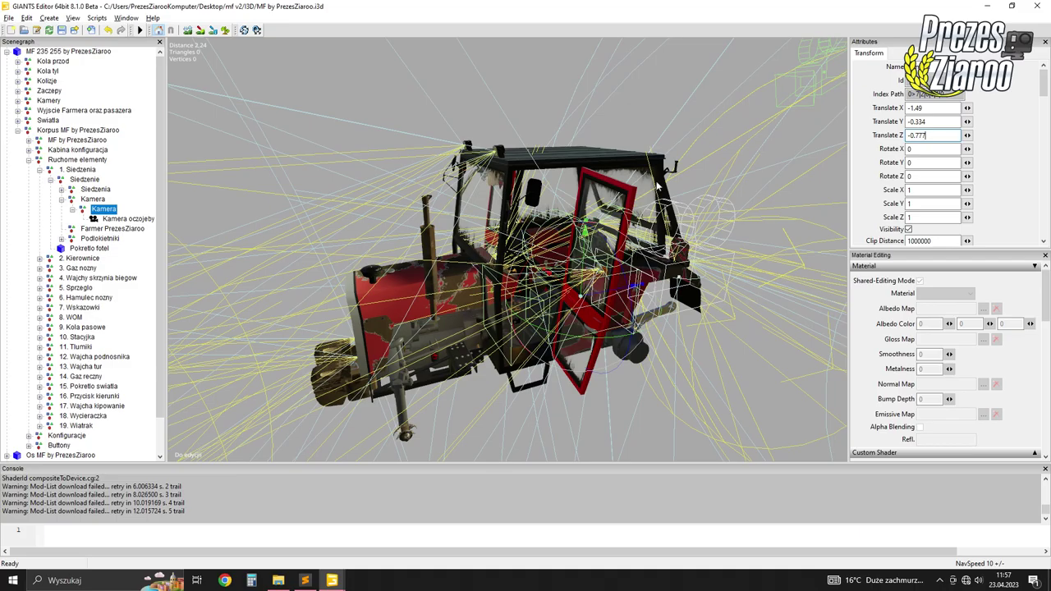
Lower the nested Kamera beside the open cab door to a Translate Y of about -0.49
{"action": "scroll", "coordinate": [661, 189], "scroll_direction": "up", "scroll_amount": 5}
{"action": "scroll", "coordinate": [669, 187], "scroll_direction": "down", "scroll_amount": 6}
{"action": "middle_click_drag", "start_coordinate": [669, 187], "coordinate": [744, 158]}
{"action": "scroll", "coordinate": [744, 159], "scroll_direction": "up", "scroll_amount": 3}
{"action": "middle_click_drag", "start_coordinate": [604, 208], "coordinate": [721, 171]}
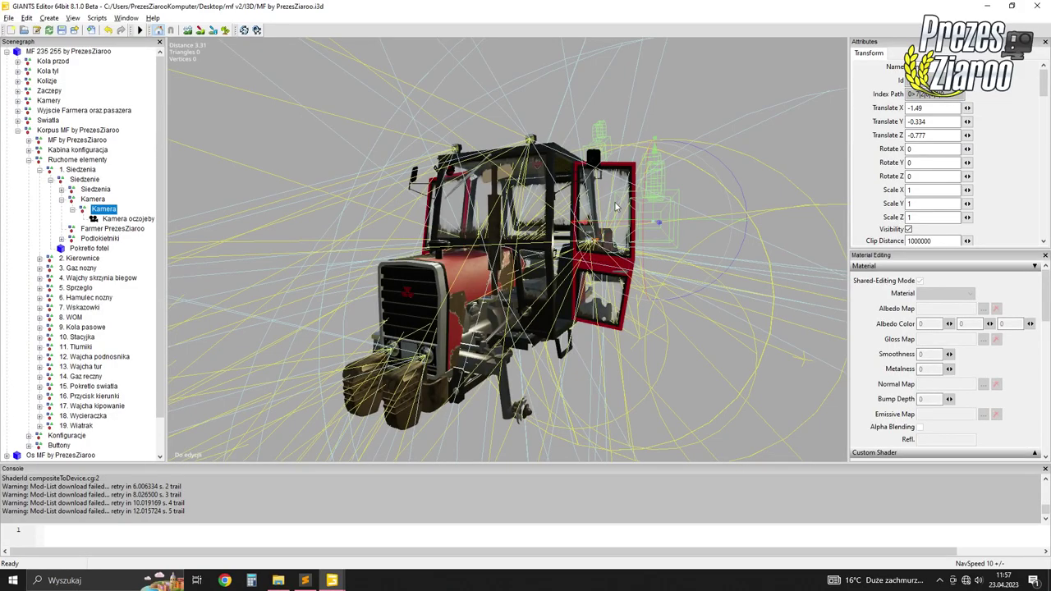
{"action": "middle_click_drag", "start_coordinate": [588, 235], "coordinate": [610, 247]}
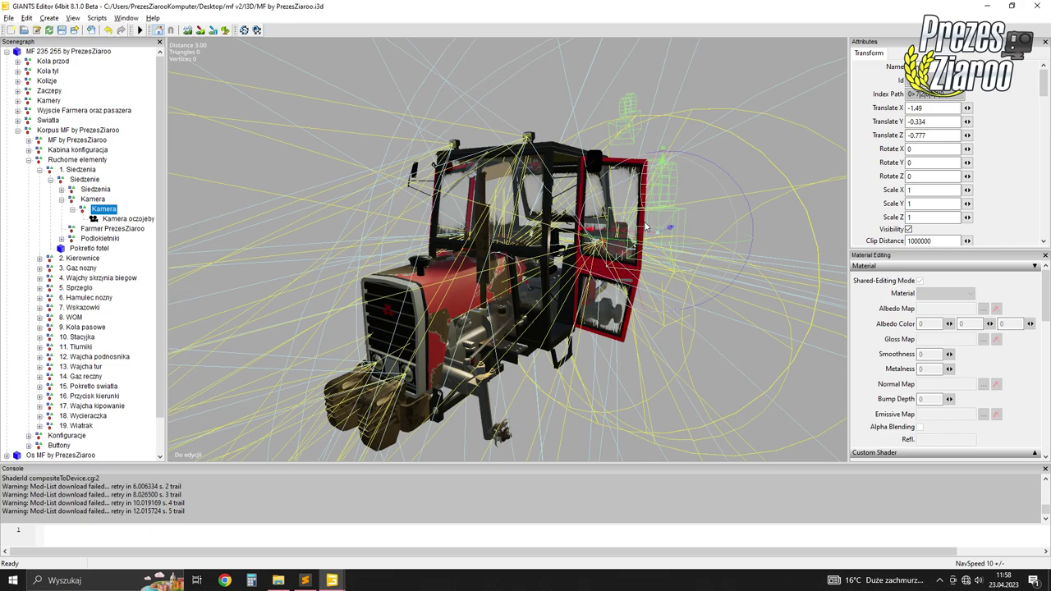
{"action": "middle_click_drag", "start_coordinate": [645, 226], "coordinate": [648, 206]}
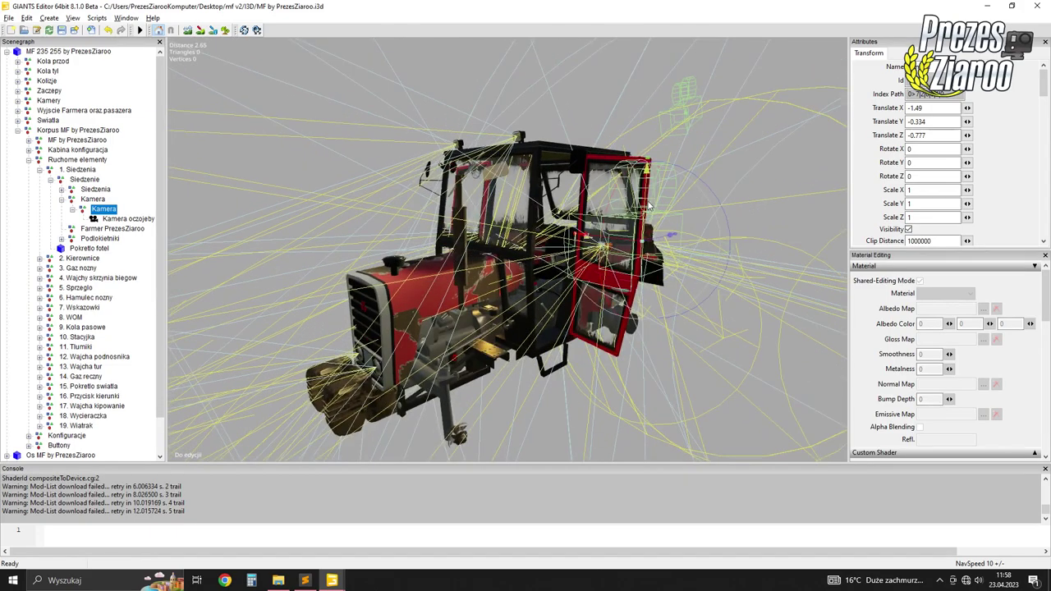
{"action": "left_click_drag", "start_coordinate": [646, 204], "coordinate": [640, 230]}
{"action": "middle_click_drag", "start_coordinate": [684, 204], "coordinate": [690, 194]}
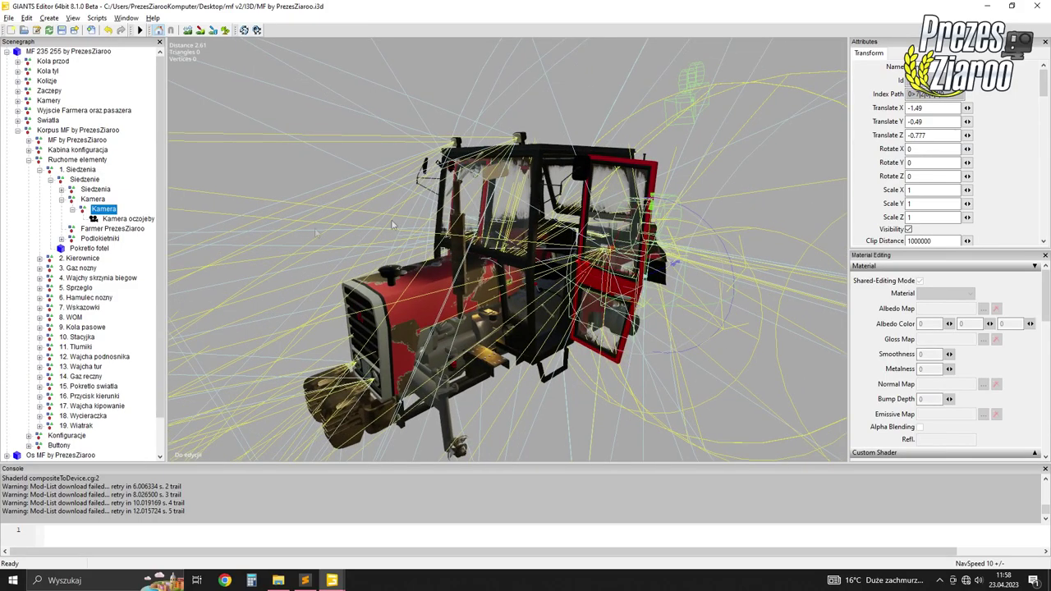
Check the first camera part's endTrans values in modDesc.xml and return to the MF 235 255 scene in GIANTS Editor
{"action": "left_click", "coordinate": [305, 581]}
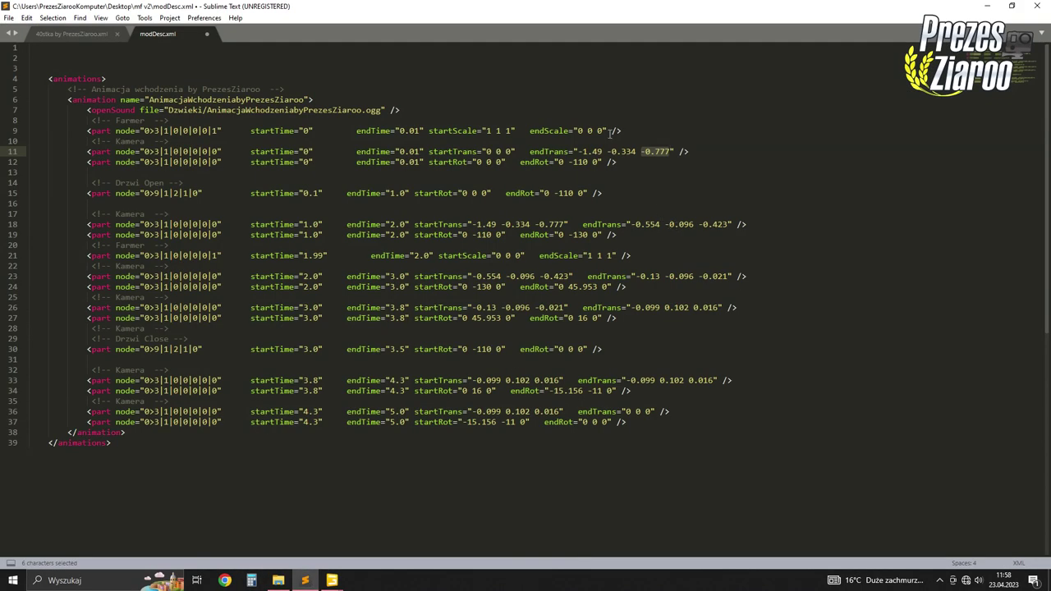
{"action": "left_click", "coordinate": [637, 151]}
{"action": "mouse_move", "coordinate": [332, 580]}
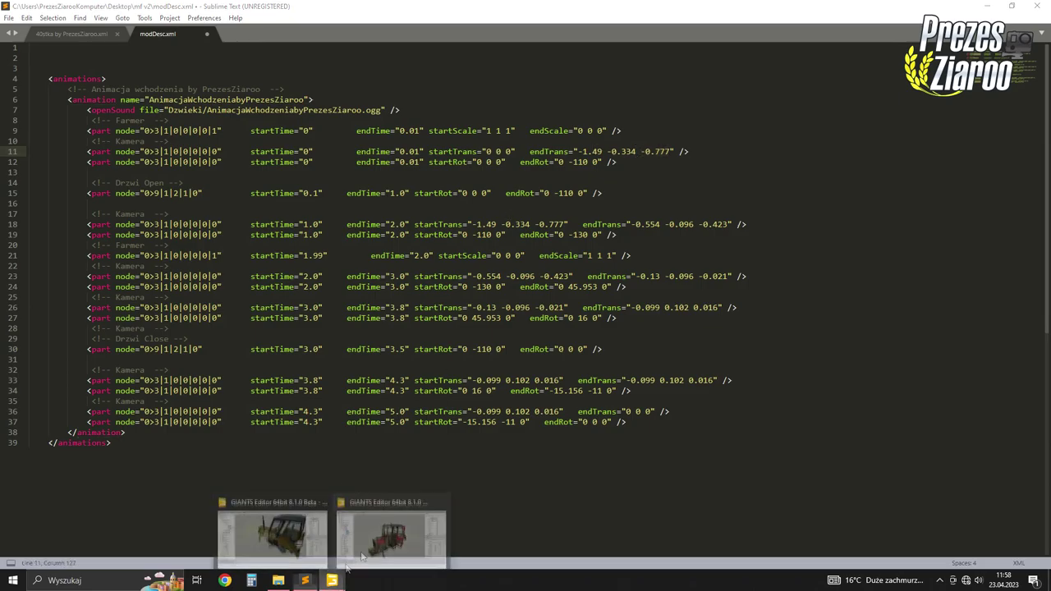
{"action": "left_click", "coordinate": [279, 534]}
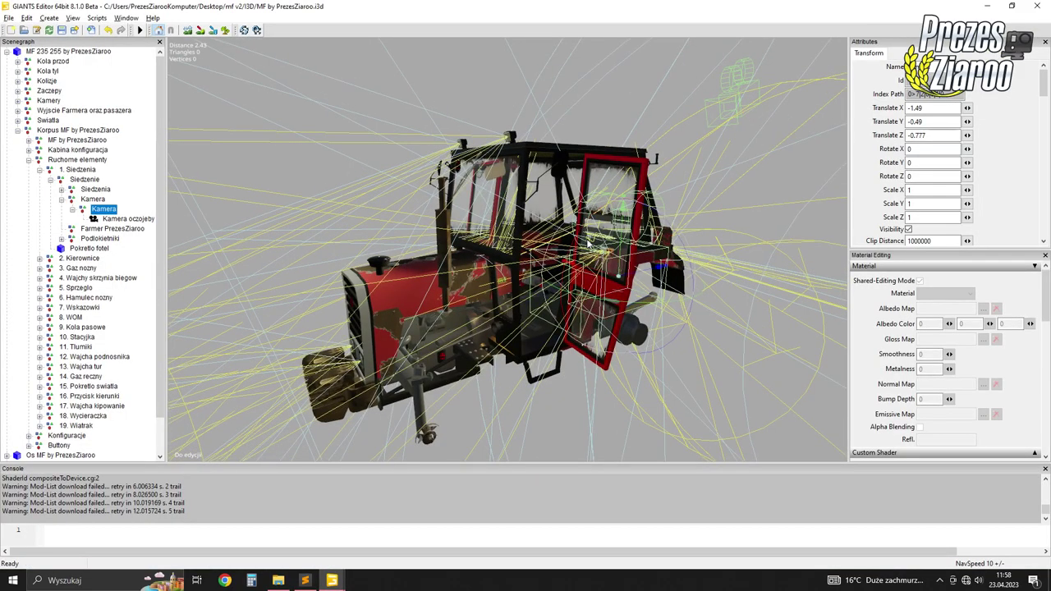
Move the nested Kamera to about Translate Y -0.815 and Translate Z -1.196, and compare its position with the parent Kamera
{"action": "middle_click_drag", "start_coordinate": [588, 243], "coordinate": [538, 271]}
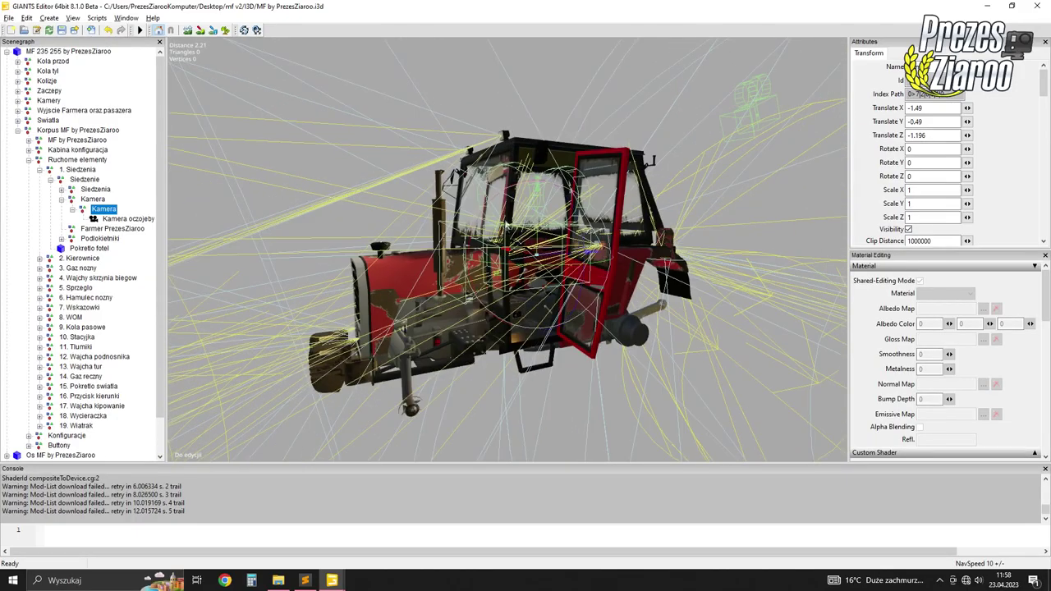
{"action": "middle_click_drag", "start_coordinate": [713, 174], "coordinate": [371, 247]}
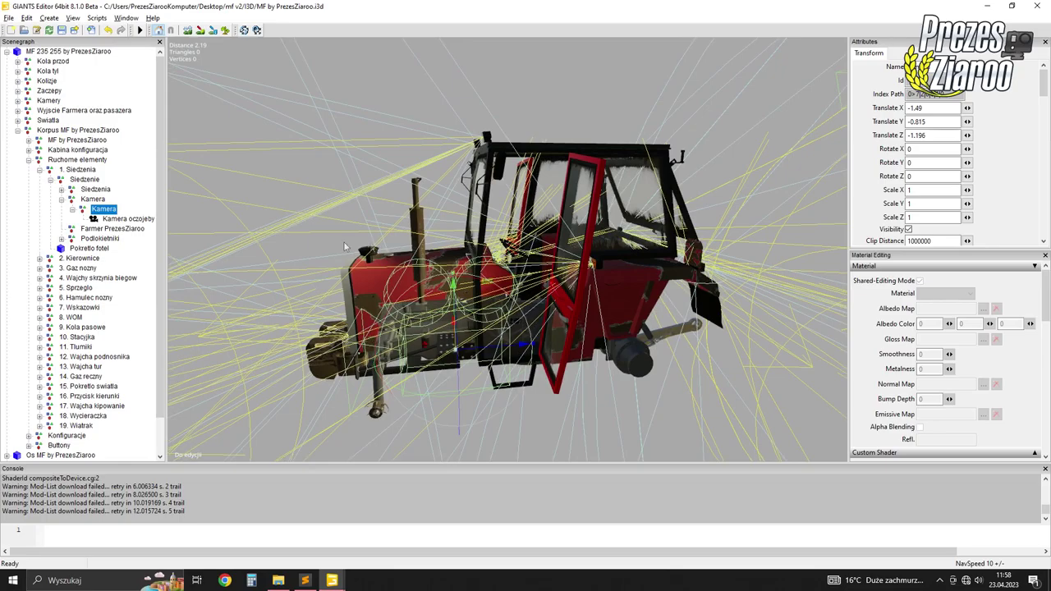
{"action": "left_click", "coordinate": [101, 210]}
{"action": "mouse_move", "coordinate": [451, 217]}
{"action": "middle_mouse_down"}
{"action": "mouse_move", "coordinate": [488, 205]}
{"action": "mouse_move", "coordinate": [443, 212]}
{"action": "middle_mouse_up"}
{"action": "left_click", "coordinate": [88, 200]}
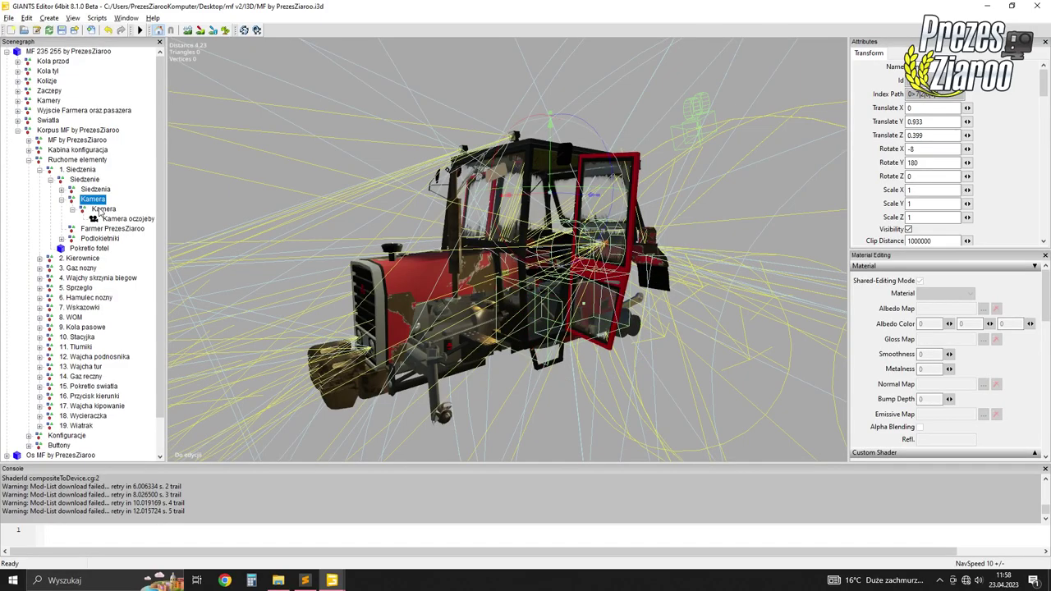
{"action": "left_click", "coordinate": [102, 209]}
{"action": "left_click_drag", "start_coordinate": [673, 289], "coordinate": [675, 290]}
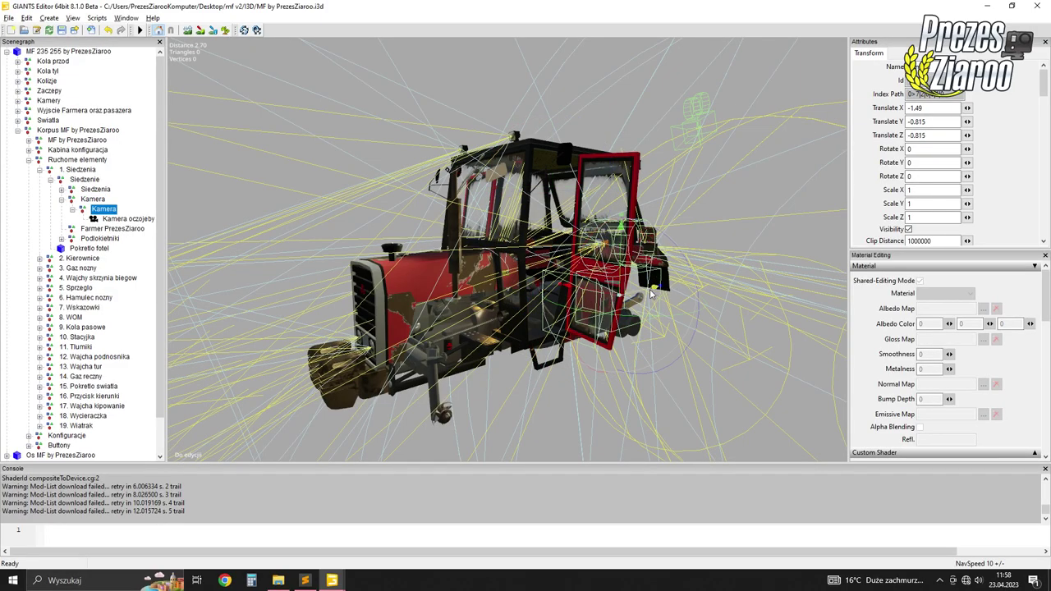
{"action": "key", "text": "ctrl+z"}
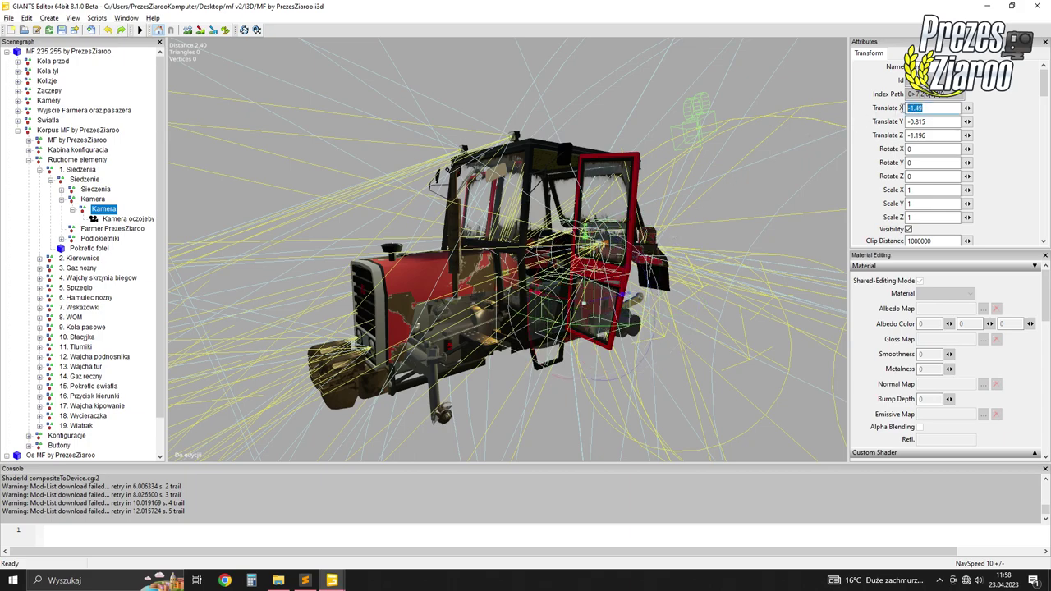
Compare the nested Kamera's Translate values with the first camera part's endTrans in modDesc.xml in Sublime Text
{"action": "left_click", "coordinate": [932, 121]}
{"action": "left_click", "coordinate": [304, 580]}
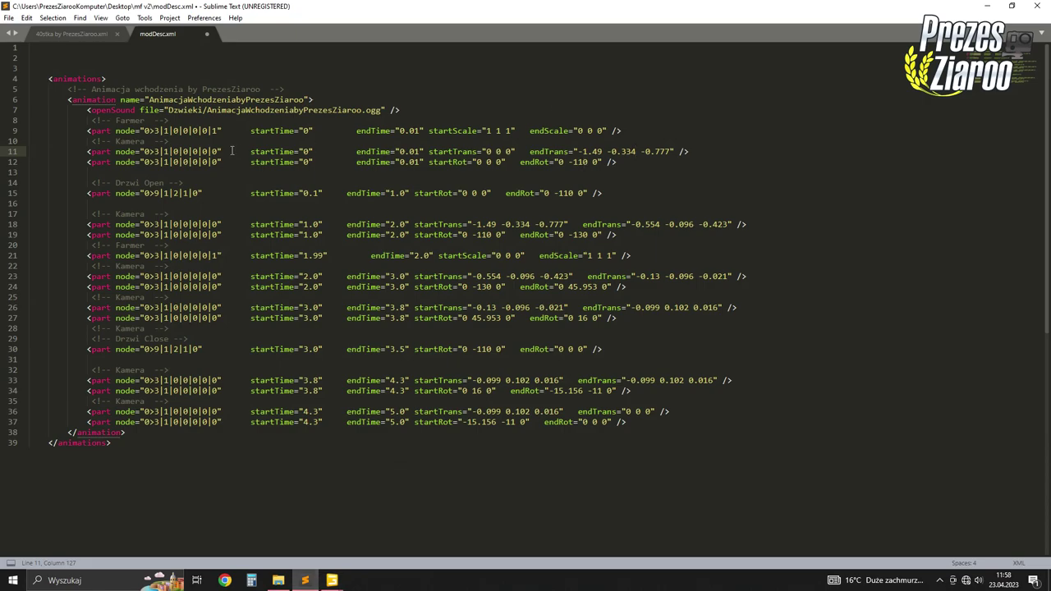
{"action": "left_click_drag", "start_coordinate": [578, 151], "coordinate": [667, 151]}
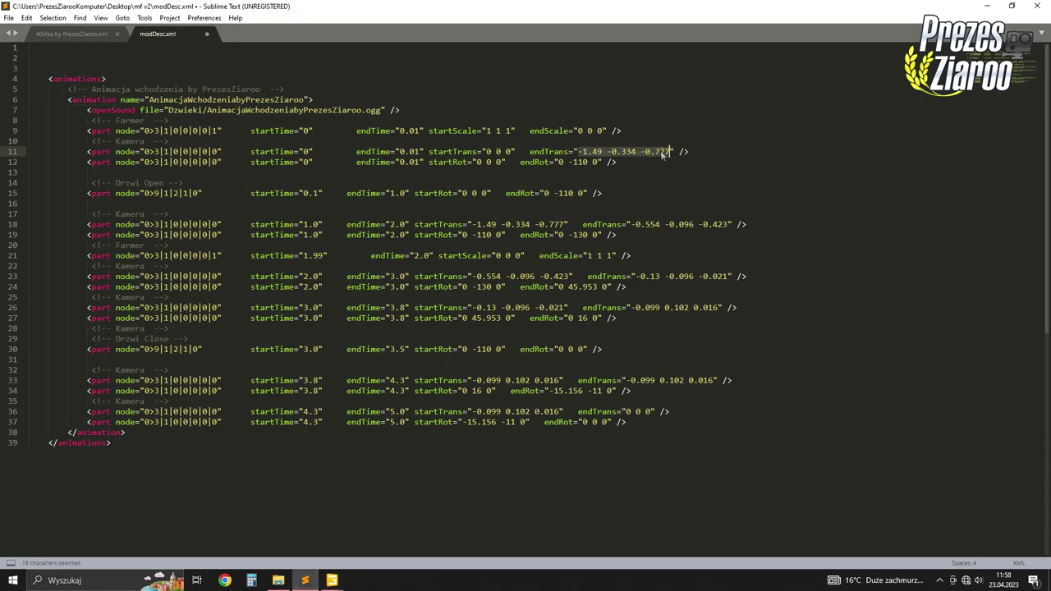
{"action": "left_click", "coordinate": [659, 151]}
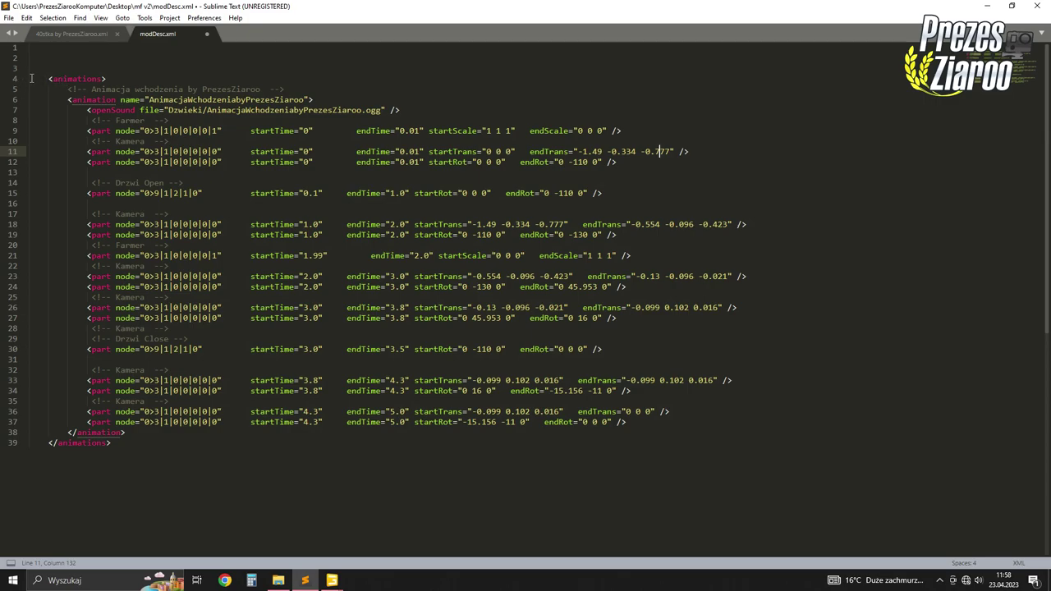
Open MF by PrezesZiaroo.xml from the XML folder of the mf v2 mod on the desktop
{"action": "left_click", "coordinate": [278, 580]}
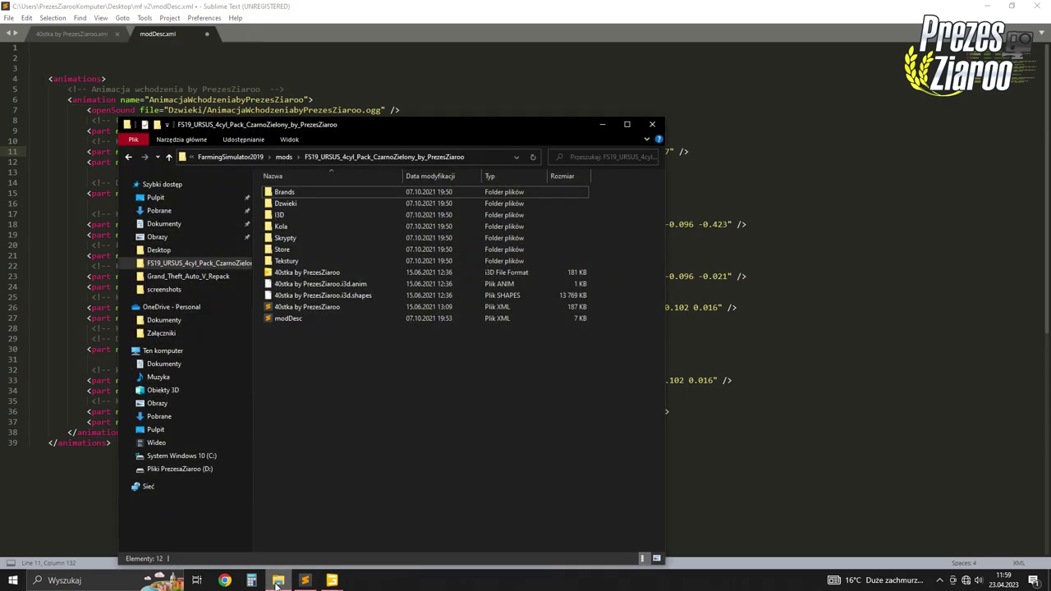
{"action": "left_click", "coordinate": [156, 429]}
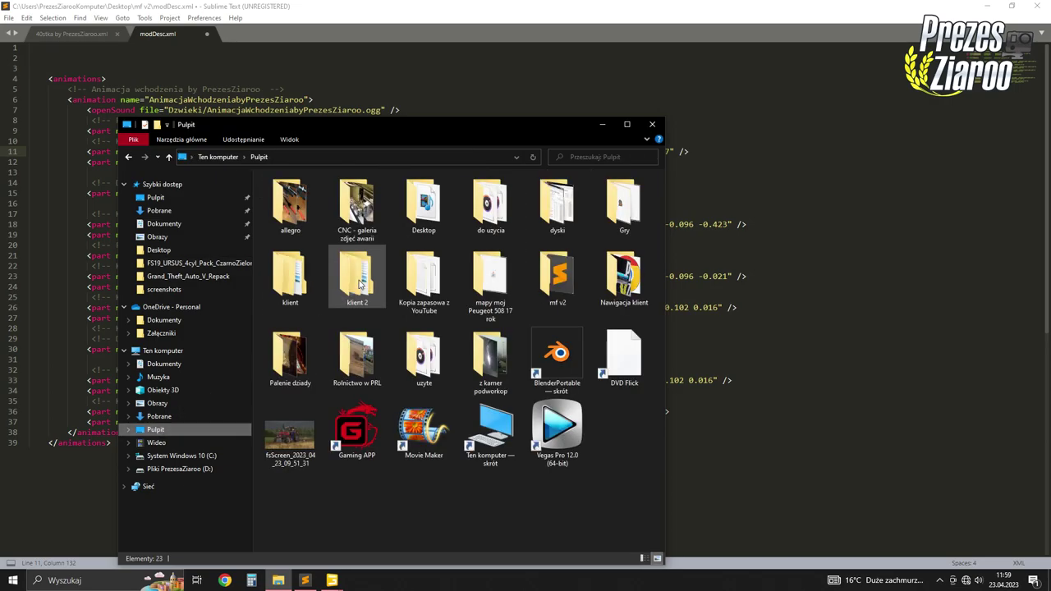
{"action": "double_click", "coordinate": [557, 276]}
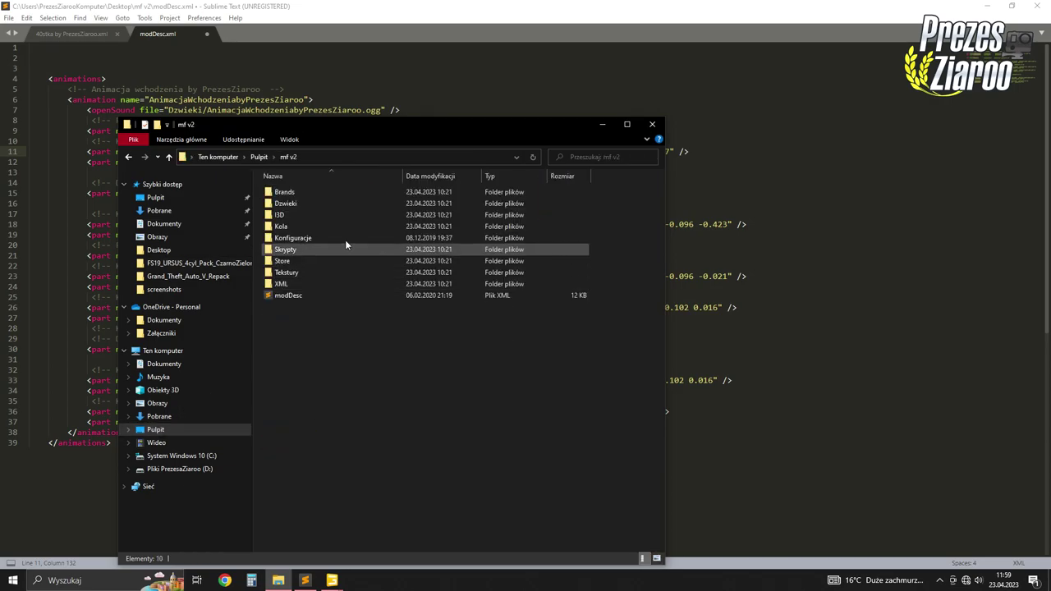
{"action": "double_click", "coordinate": [300, 283]}
{"action": "left_click", "coordinate": [312, 206]}
{"action": "double_click", "coordinate": [312, 206]}
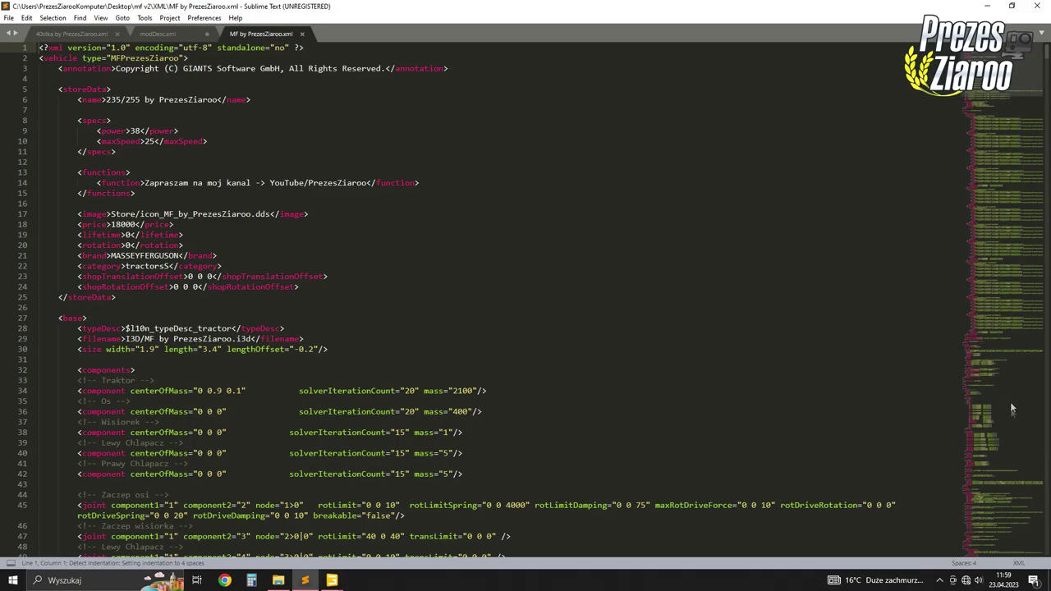
Locate the animations section in MF by PrezesZiaroo.xml and find where its last animation, Podlokietnik, ends
{"action": "left_click", "coordinate": [996, 469]}
{"action": "scroll", "coordinate": [1003, 210], "scroll_direction": "up", "scroll_amount": 10}
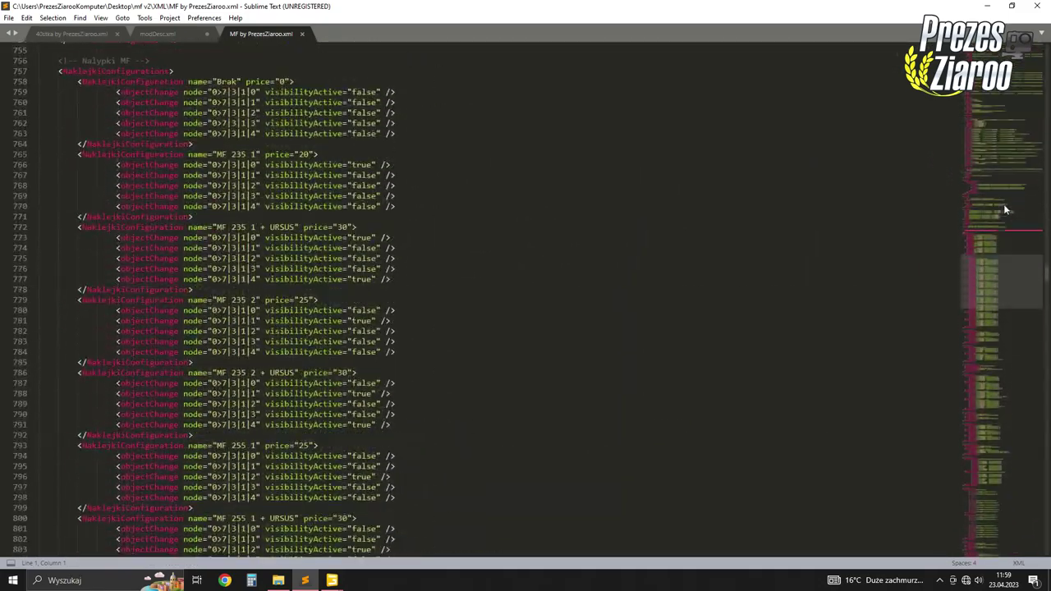
{"action": "left_click", "coordinate": [1012, 443]}
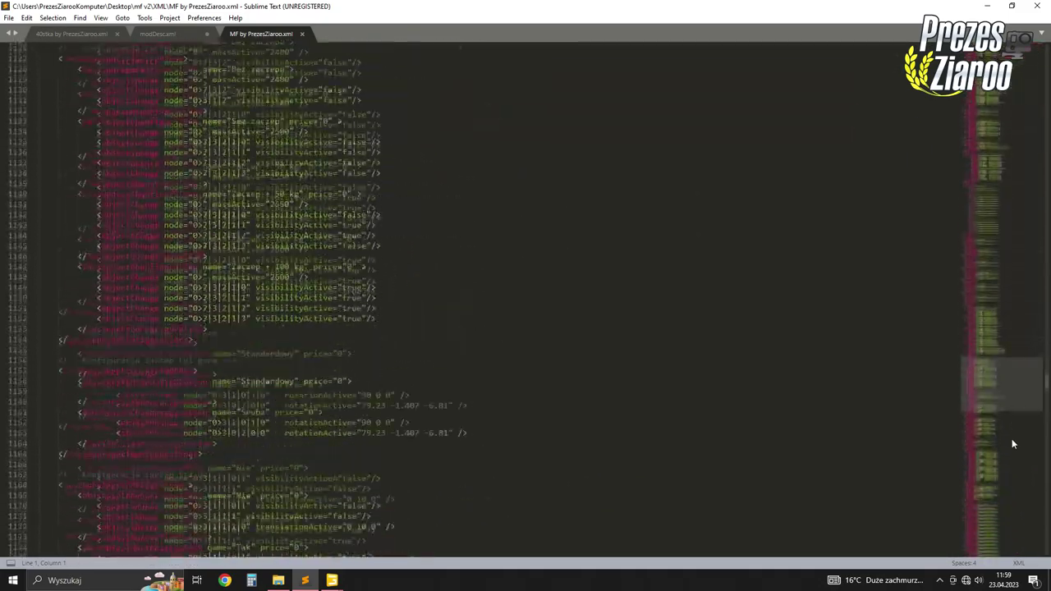
{"action": "scroll", "coordinate": [457, 185], "scroll_direction": "up", "scroll_amount": 3}
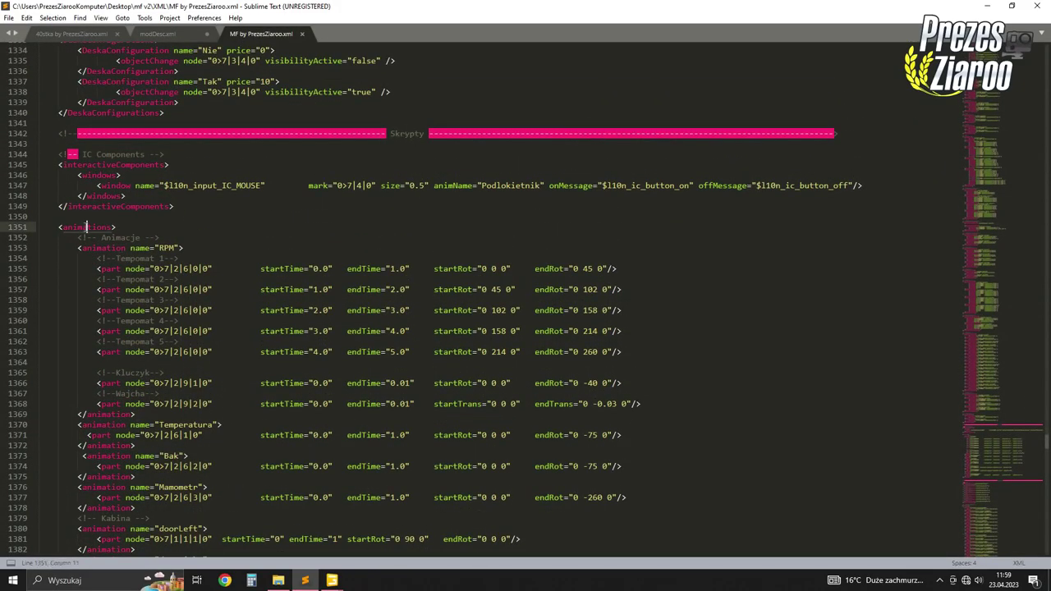
{"action": "left_click_drag", "start_coordinate": [64, 228], "coordinate": [107, 227]}
{"action": "left_click", "coordinate": [107, 226]}
{"action": "scroll", "coordinate": [148, 219], "scroll_direction": "down", "scroll_amount": 7}
{"action": "scroll", "coordinate": [150, 218], "scroll_direction": "down", "scroll_amount": 2}
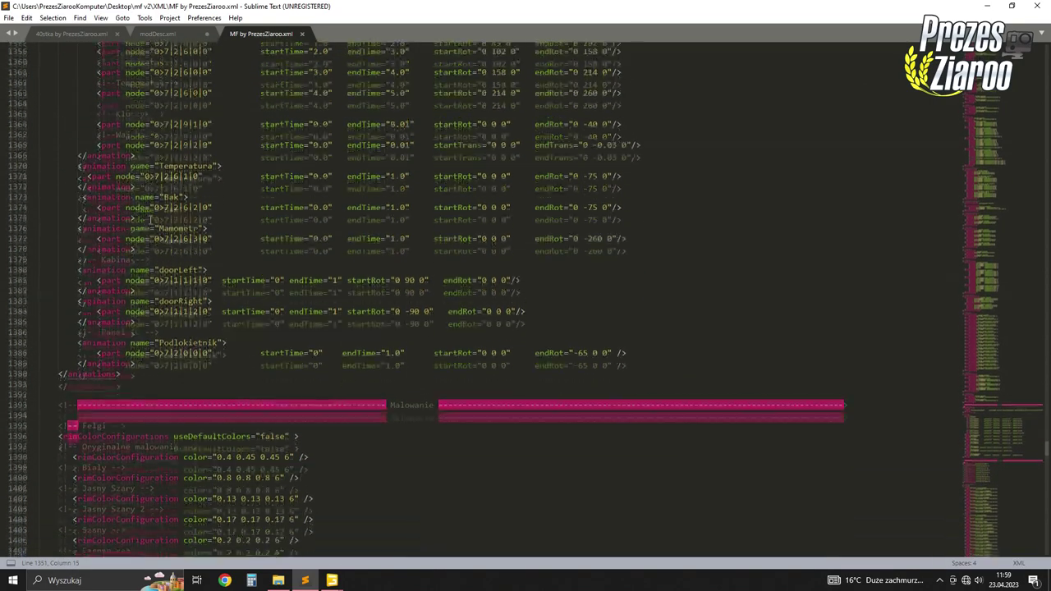
{"action": "left_click", "coordinate": [128, 341]}
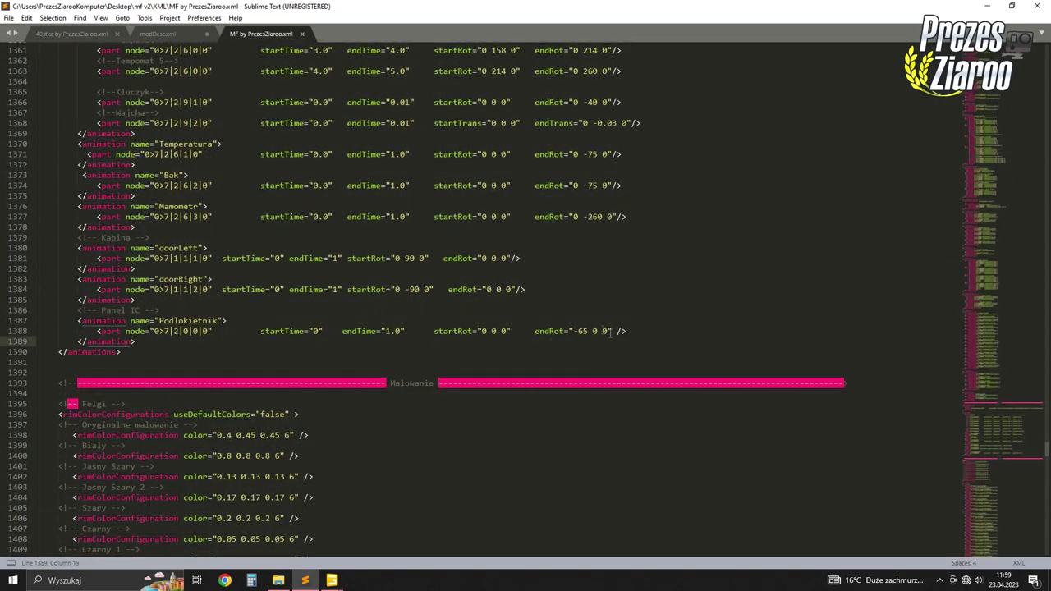
{"action": "left_click", "coordinate": [634, 330]}
{"action": "key", "text": "Return"}
{"action": "key", "text": "Return"}
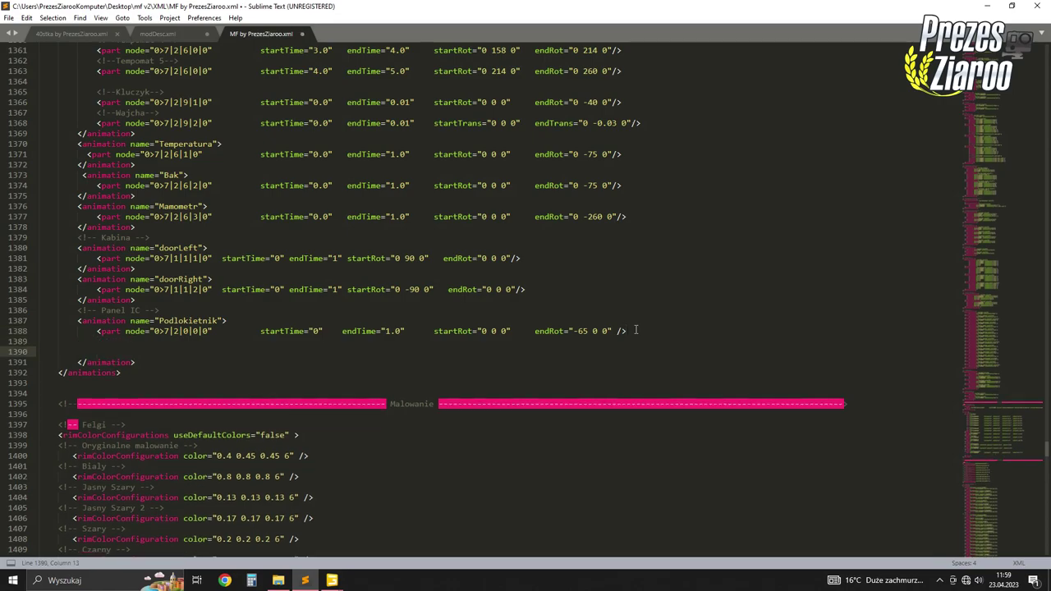
{"action": "key", "text": "ctrl+z"}
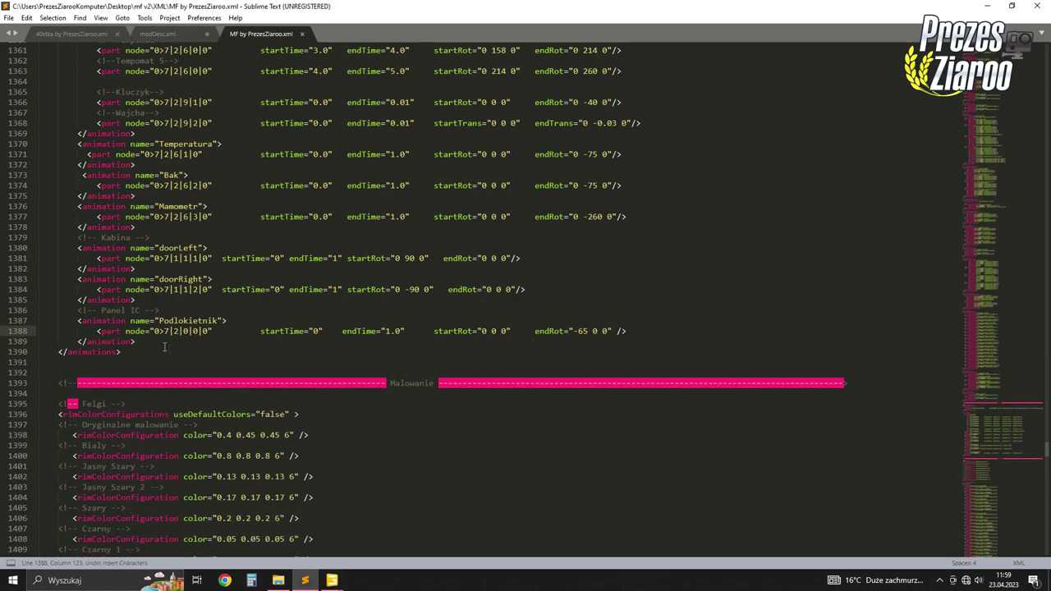
Insert three blank lines between the closing tag of the Podlokietnik animation and the closing animations tag, and place the cursor there
{"action": "left_click", "coordinate": [122, 341]}
{"action": "left_click_drag", "start_coordinate": [138, 343], "coordinate": [68, 344]}
{"action": "left_click", "coordinate": [140, 342]}
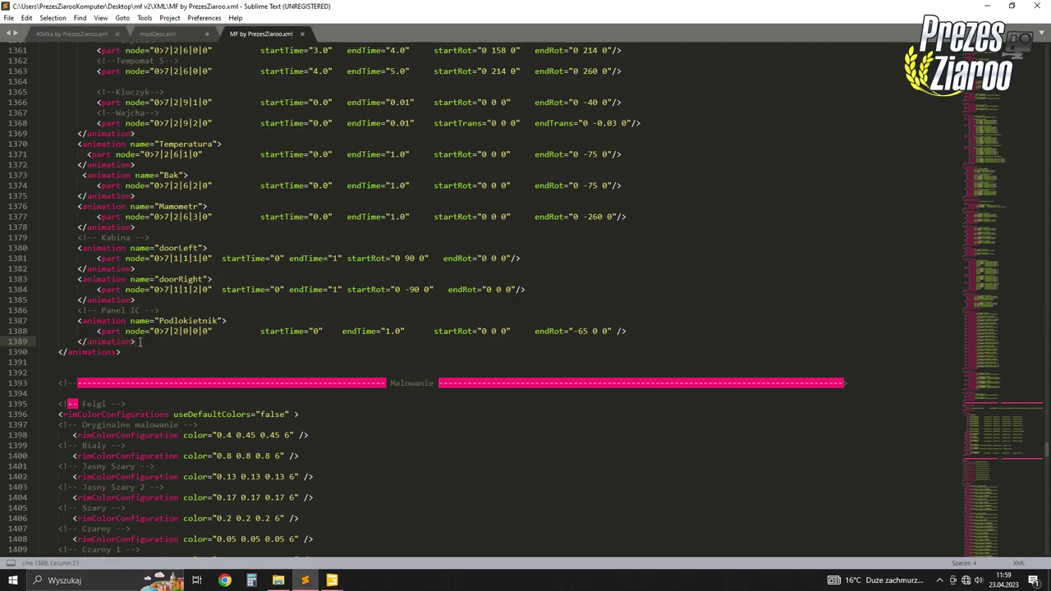
{"action": "key", "text": "Return"}
{"action": "key", "text": "Return"}
{"action": "key", "text": "Return"}
{"action": "left_click", "coordinate": [91, 359]}
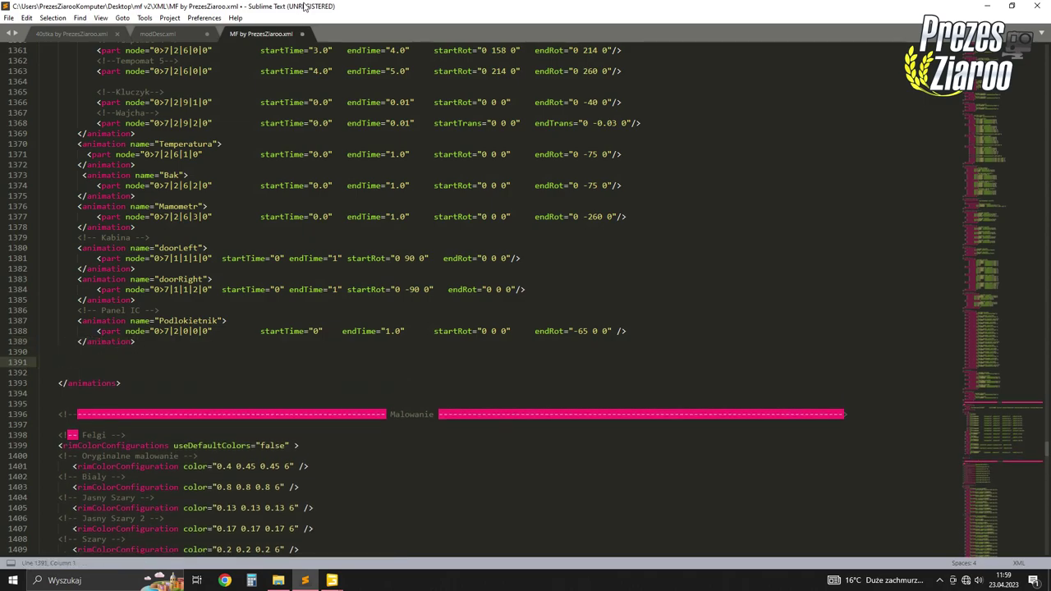
Switch to modDesc.xml and examine the entry animation block and the opening and closing animations tags that enclose it
{"action": "left_click", "coordinate": [160, 33]}
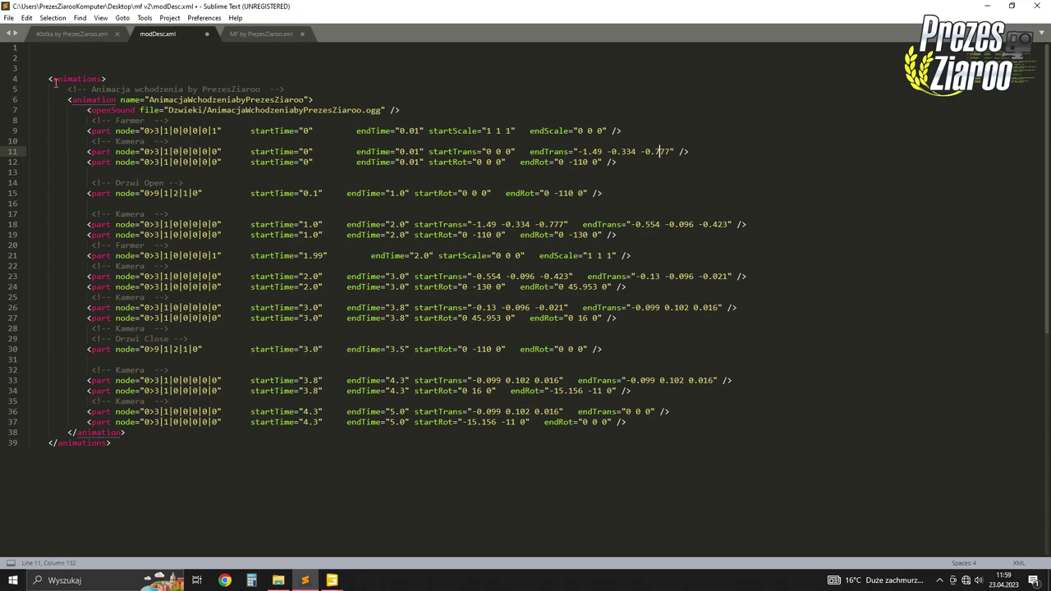
{"action": "left_click_drag", "start_coordinate": [72, 79], "coordinate": [328, 400]}
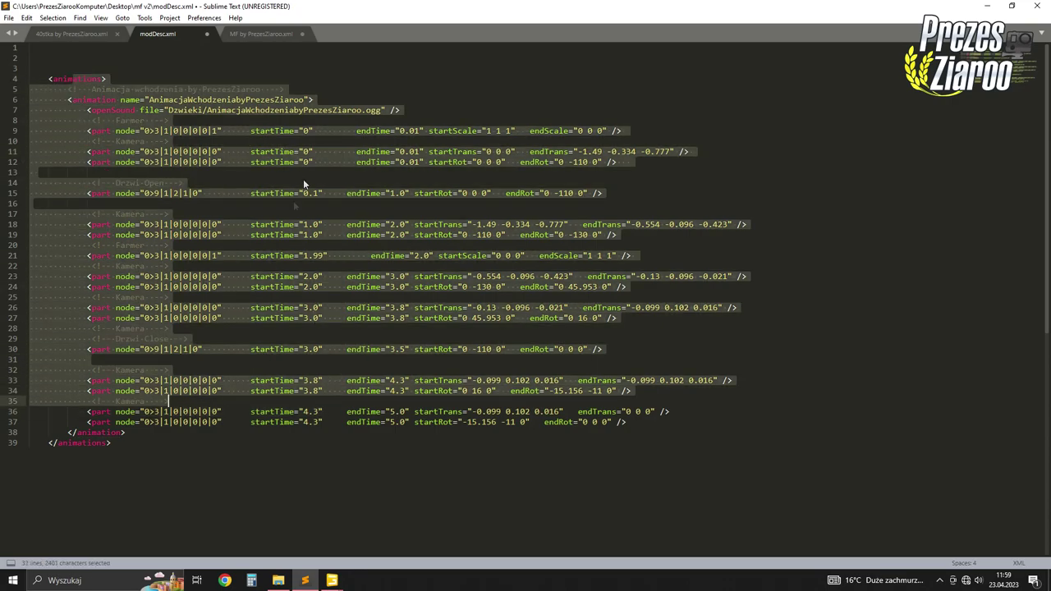
{"action": "left_click", "coordinate": [133, 95]}
{"action": "left_click_drag", "start_coordinate": [50, 79], "coordinate": [107, 79]}
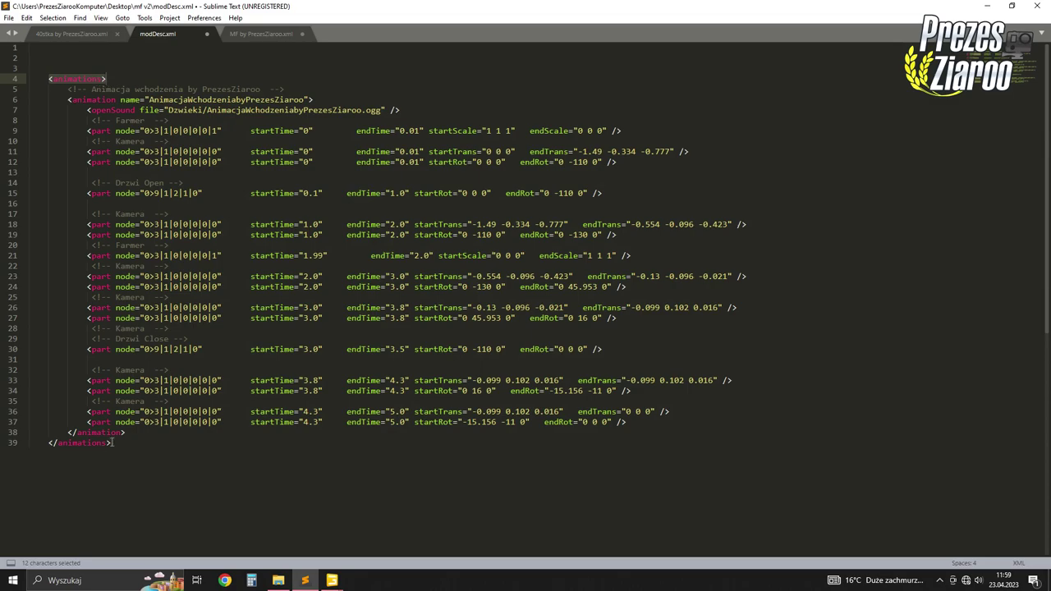
{"action": "left_click", "coordinate": [70, 441]}
{"action": "left_click", "coordinate": [78, 79]}
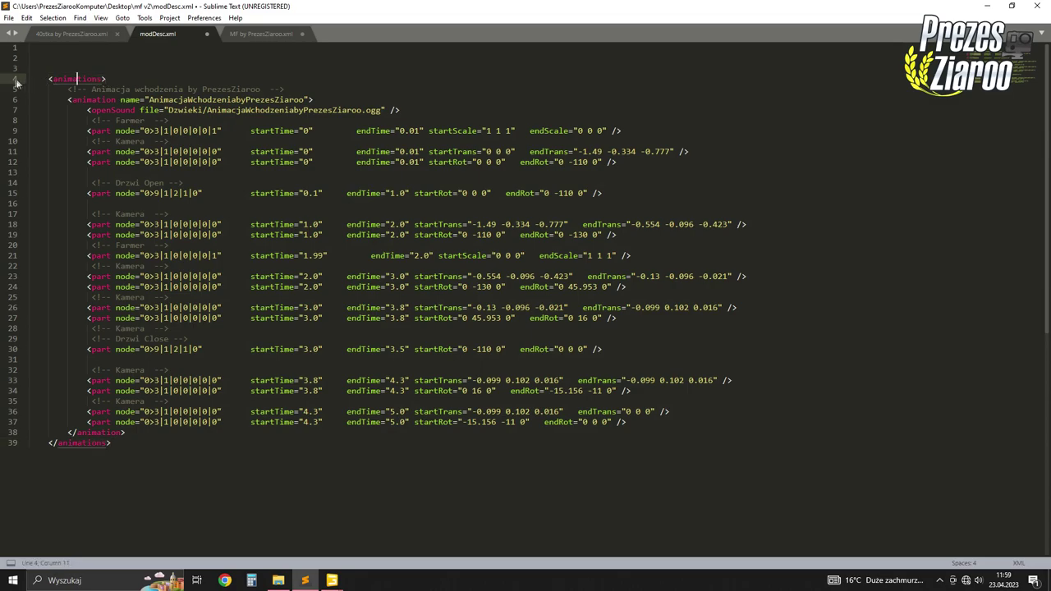
Copy the whole entry animation block without its enclosing animations tags from modDesc.xml and paste it after the Podlokietnik animation in MF by PrezesZiaroo.xml
{"action": "left_click", "coordinate": [22, 79]}
{"action": "left_click", "coordinate": [22, 79]}
{"action": "left_click", "coordinate": [33, 89]}
{"action": "left_click_drag", "start_coordinate": [33, 89], "coordinate": [253, 436]}
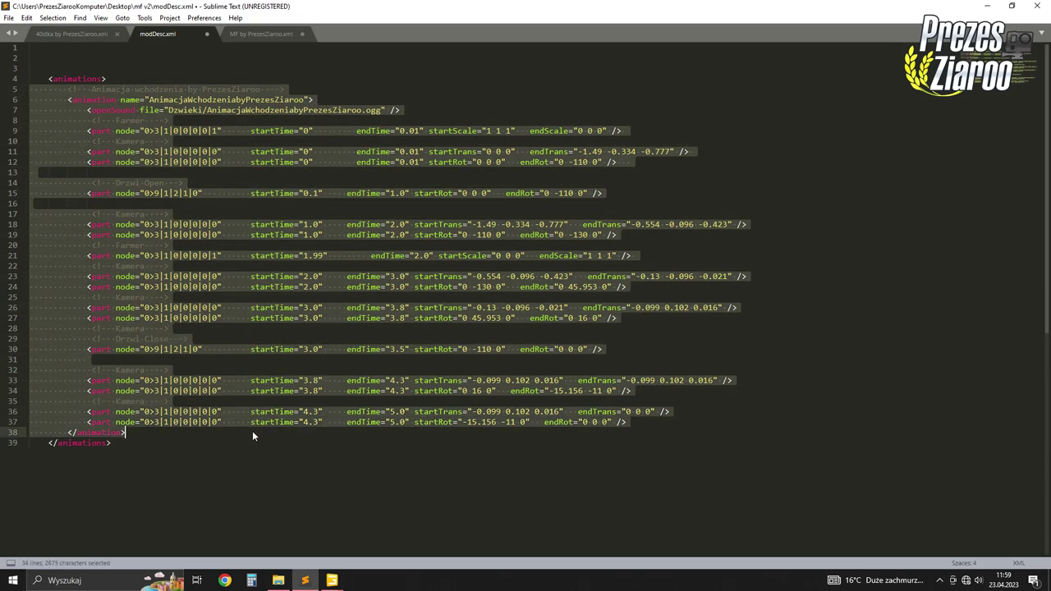
{"action": "key", "text": "ctrl+c"}
{"action": "left_click", "coordinate": [257, 33]}
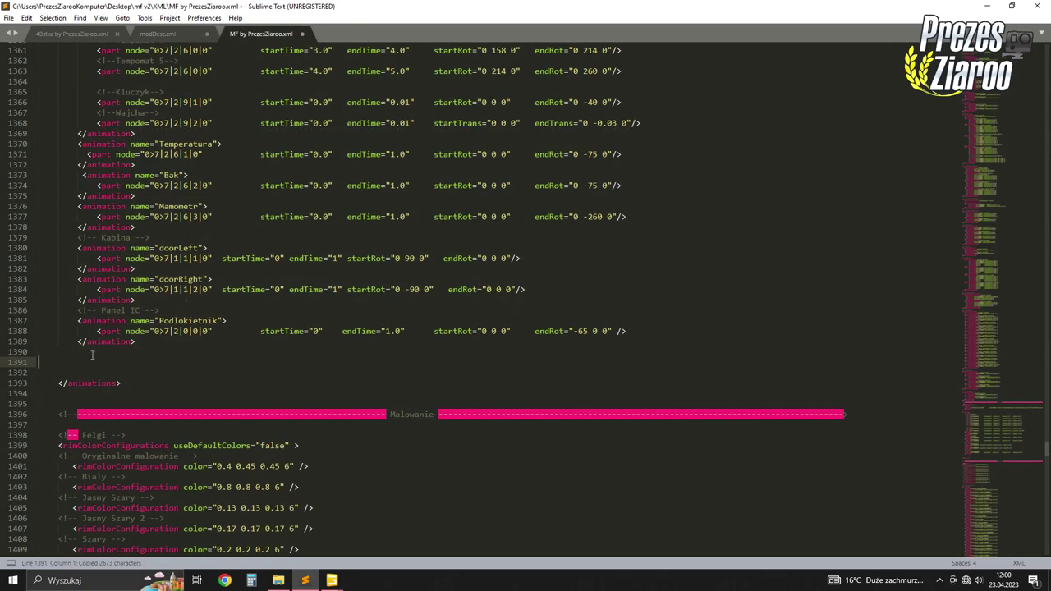
{"action": "key", "text": "ctrl+v"}
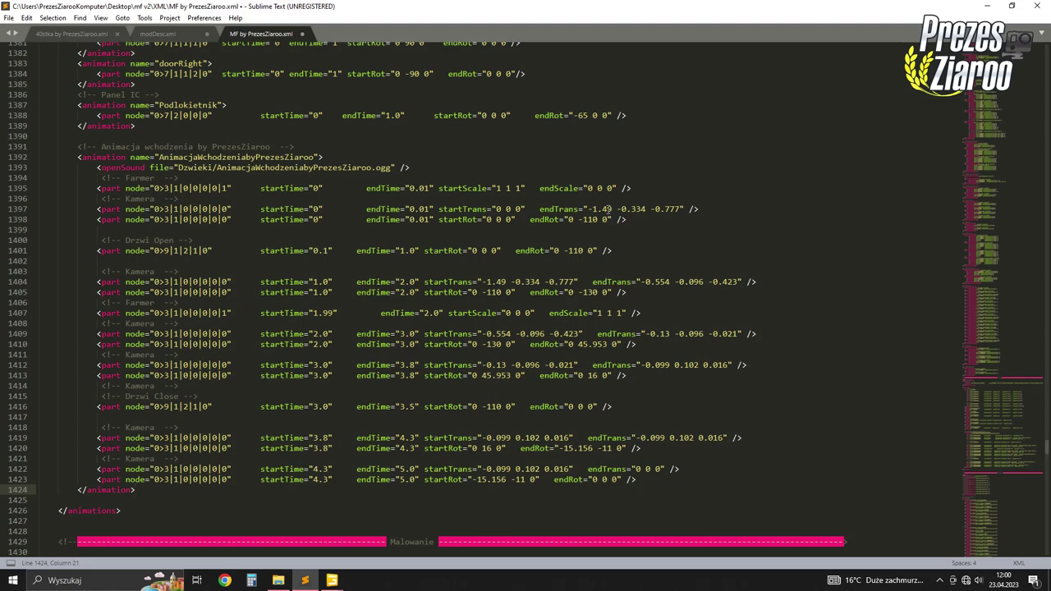
Switch to GIANTS Editor and compare the MF's Kamera groups with the Ursus's Trans 5 and its camera against the first camera endTrans values
{"action": "left_click", "coordinate": [469, 206]}
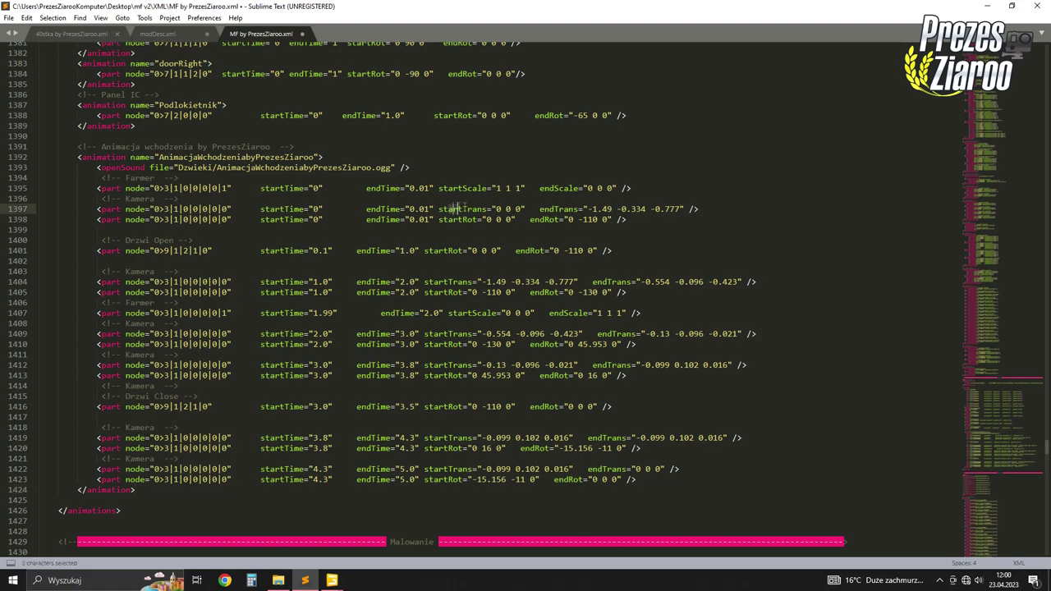
{"action": "mouse_move", "coordinate": [331, 580]}
{"action": "left_click", "coordinate": [380, 534]}
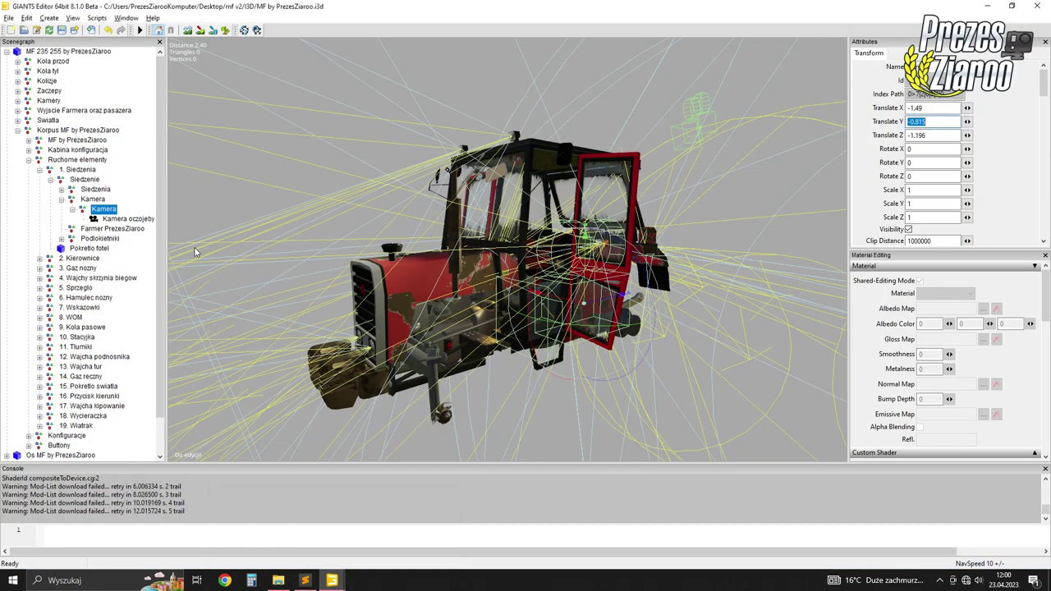
{"action": "scroll", "coordinate": [588, 209], "scroll_direction": "down", "scroll_amount": 3}
{"action": "scroll", "coordinate": [588, 208], "scroll_direction": "up", "scroll_amount": 3}
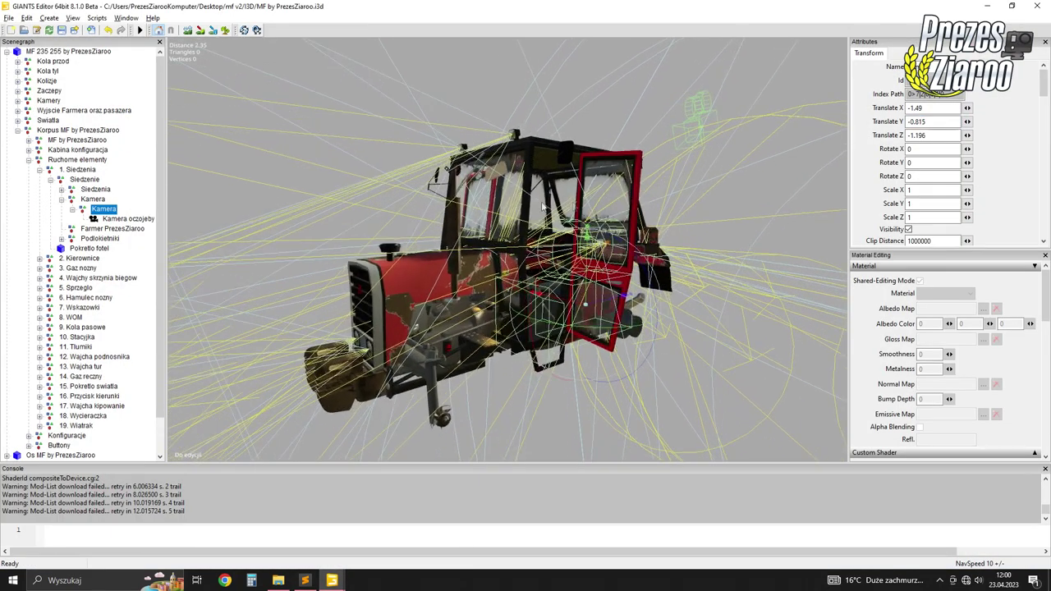
{"action": "key", "text": "Up"}
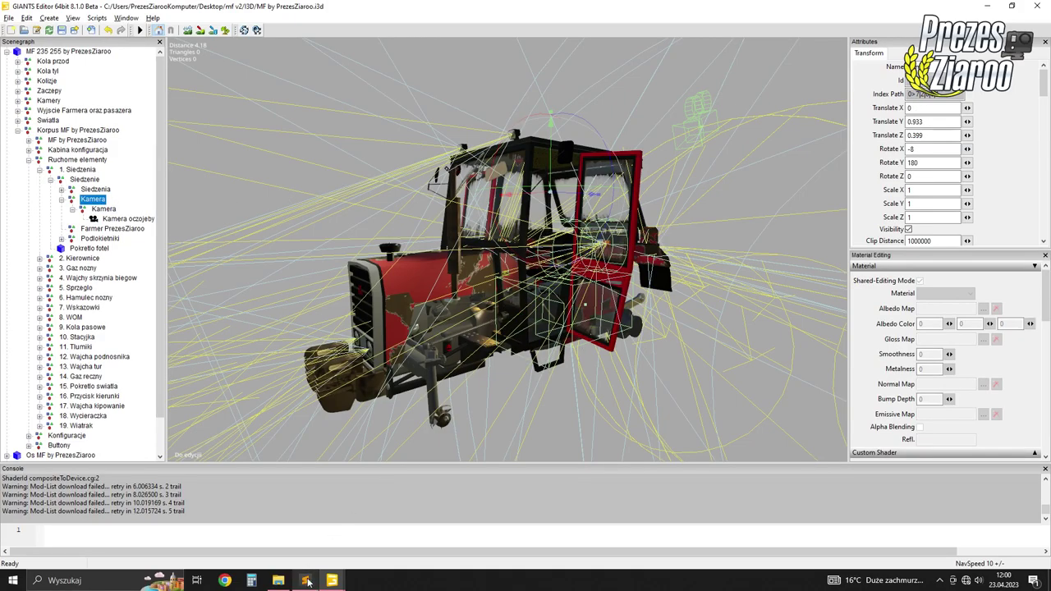
{"action": "mouse_move", "coordinate": [331, 580]}
{"action": "left_click", "coordinate": [279, 529]}
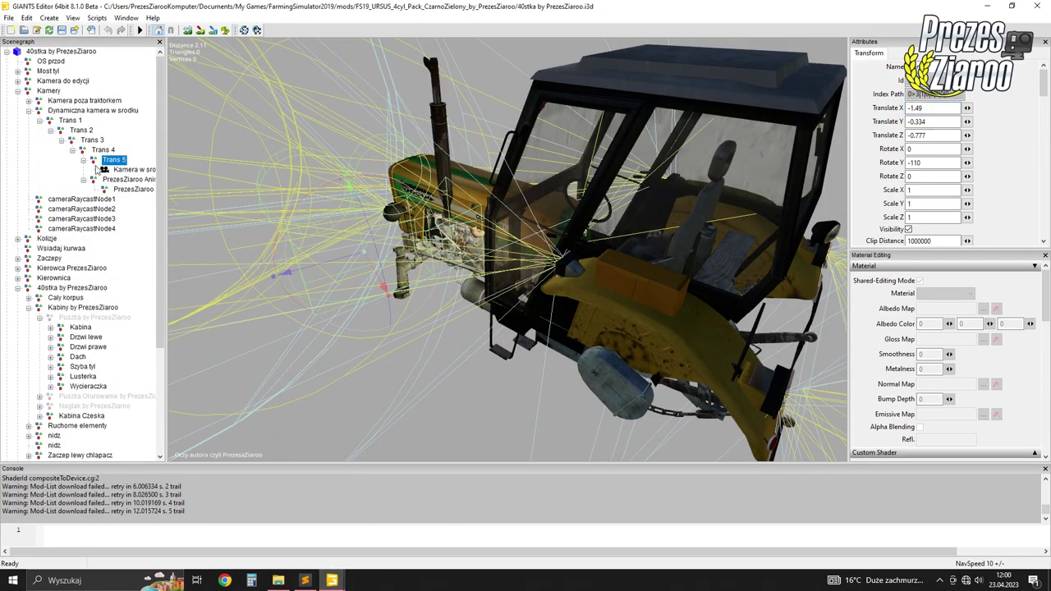
{"action": "left_click", "coordinate": [115, 170]}
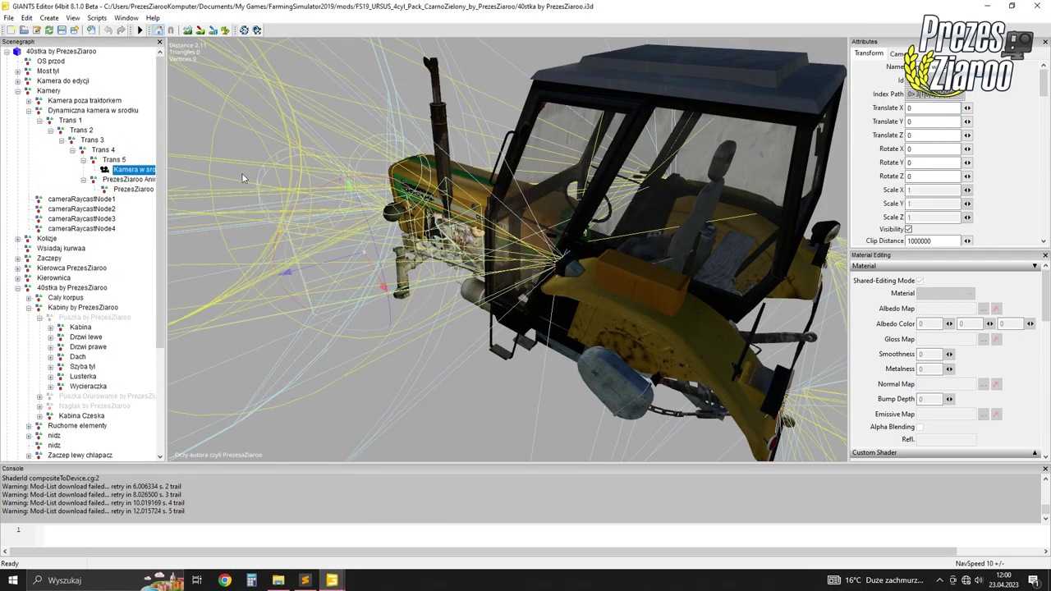
{"action": "left_click", "coordinate": [114, 159]}
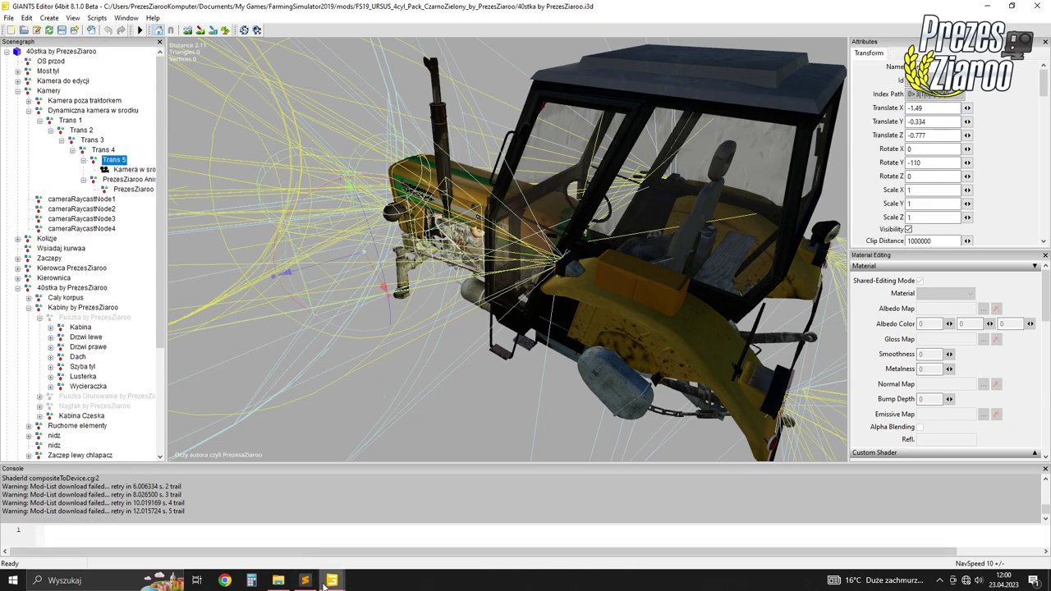
Return to the MF model and examine the transforms of the outer and nested Kamera groups and where they sit relative to the cab
{"action": "mouse_move", "coordinate": [332, 580]}
{"action": "left_click", "coordinate": [390, 532]}
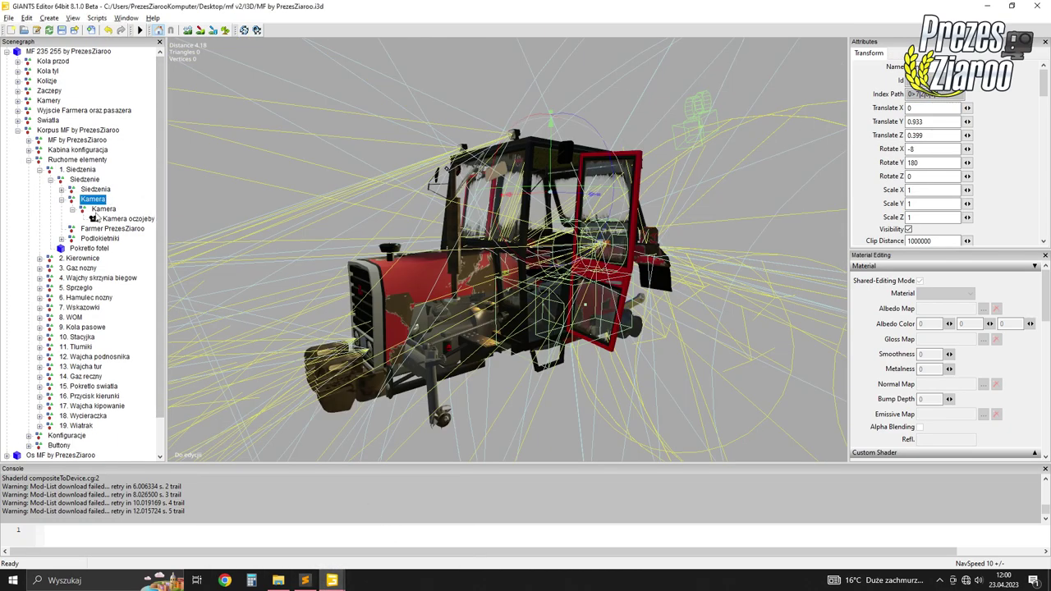
{"action": "left_click", "coordinate": [98, 210]}
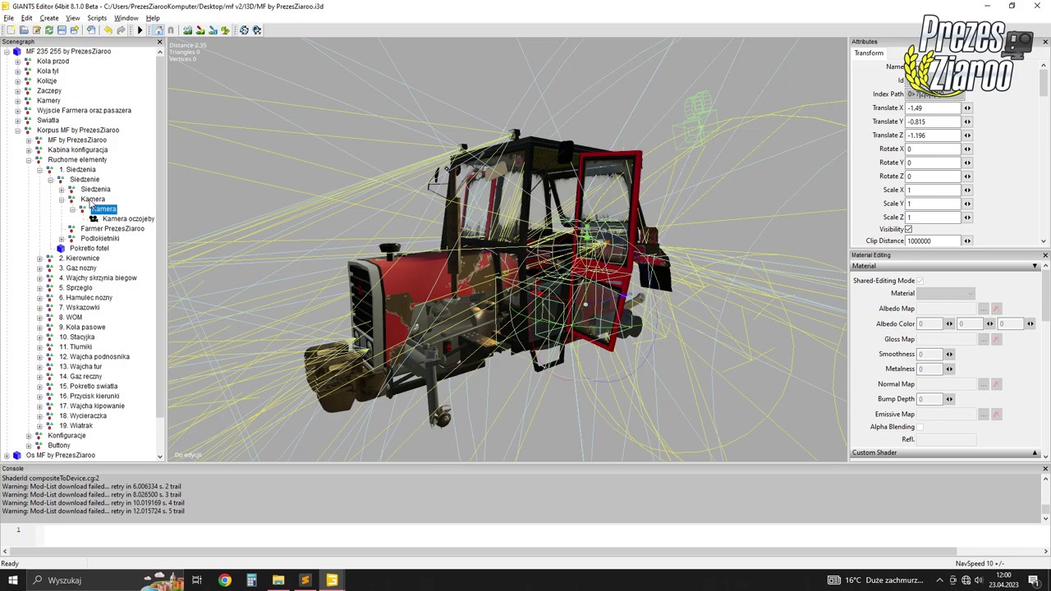
{"action": "left_click", "coordinate": [92, 199]}
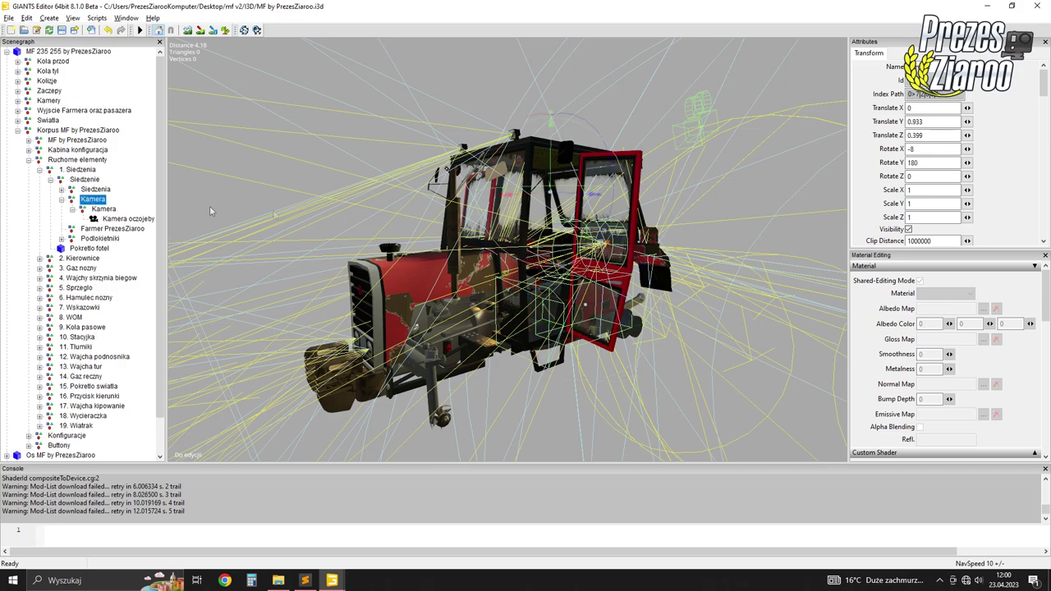
{"action": "key", "text": "f"}
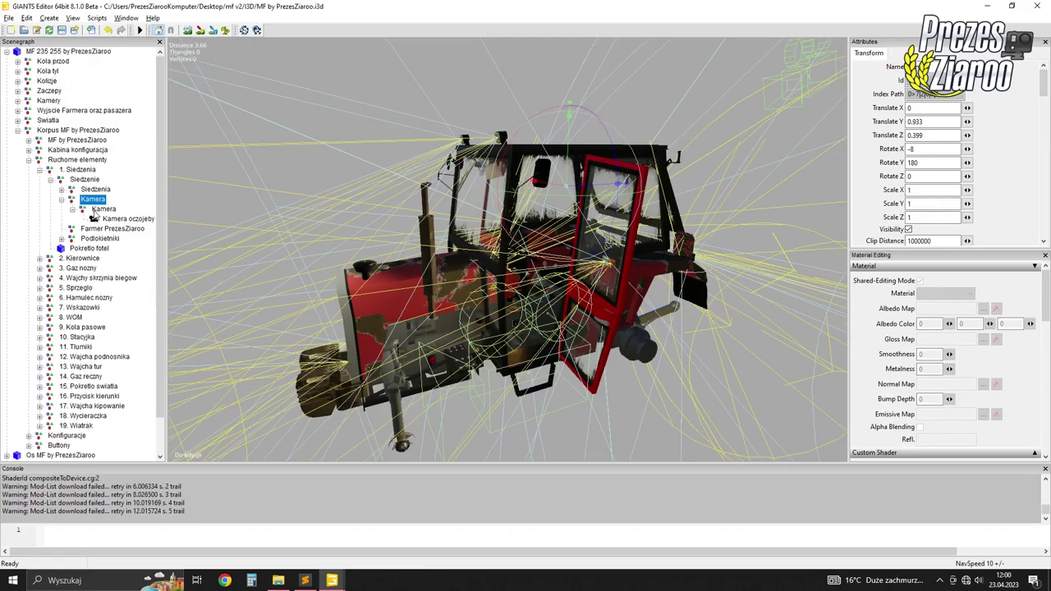
{"action": "left_click", "coordinate": [97, 211]}
{"action": "middle_click_drag", "start_coordinate": [588, 204], "coordinate": [656, 209]}
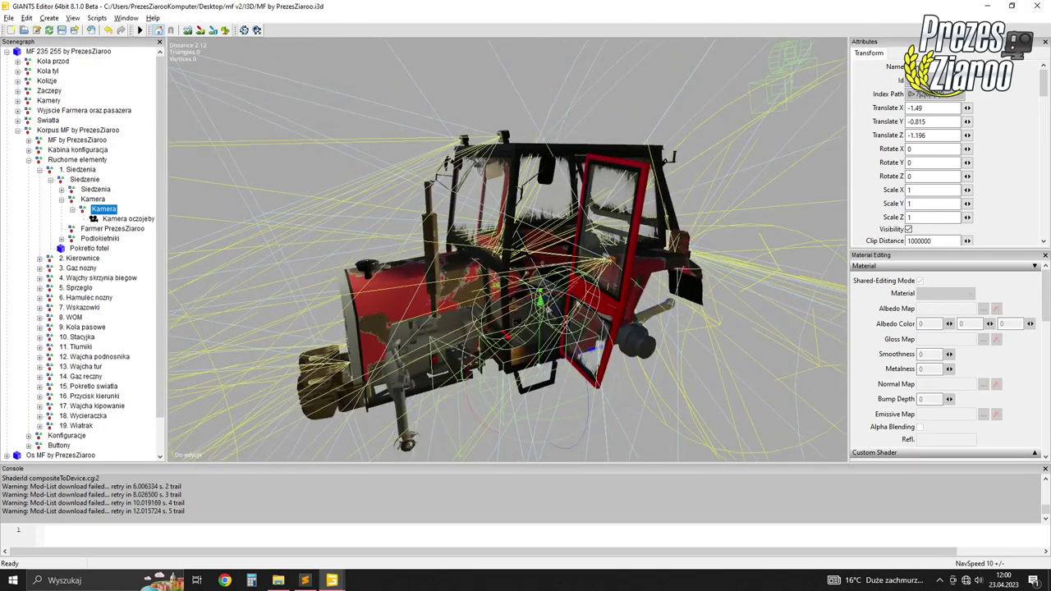
Check the first camera endTrans in the XML, then set the nested Kamera's Translate Y to -0.344 and Translate Z to -0.77 in the MF model
{"action": "left_click", "coordinate": [304, 580]}
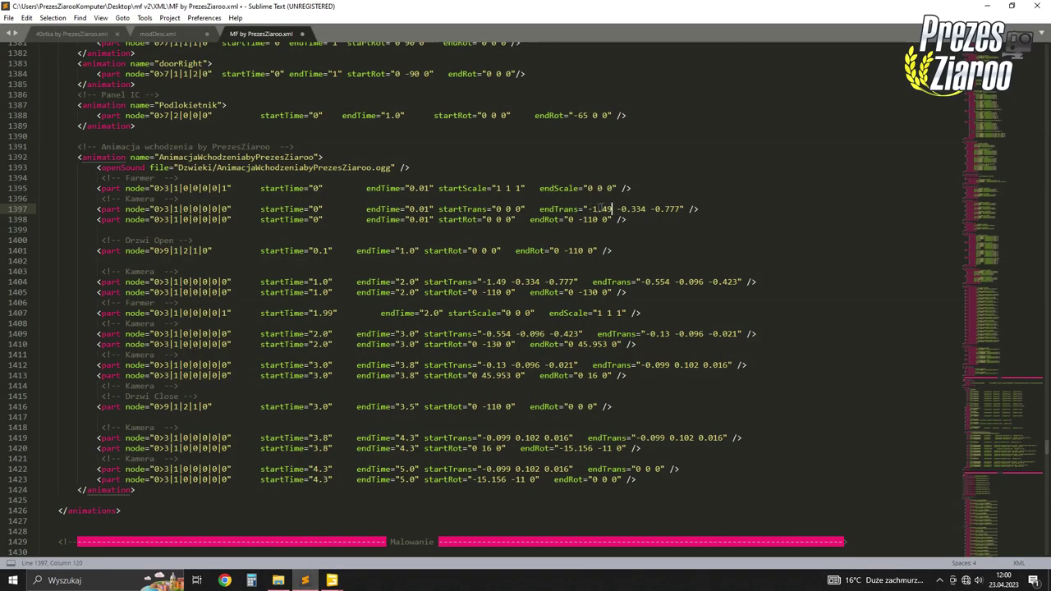
{"action": "mouse_move", "coordinate": [332, 580]}
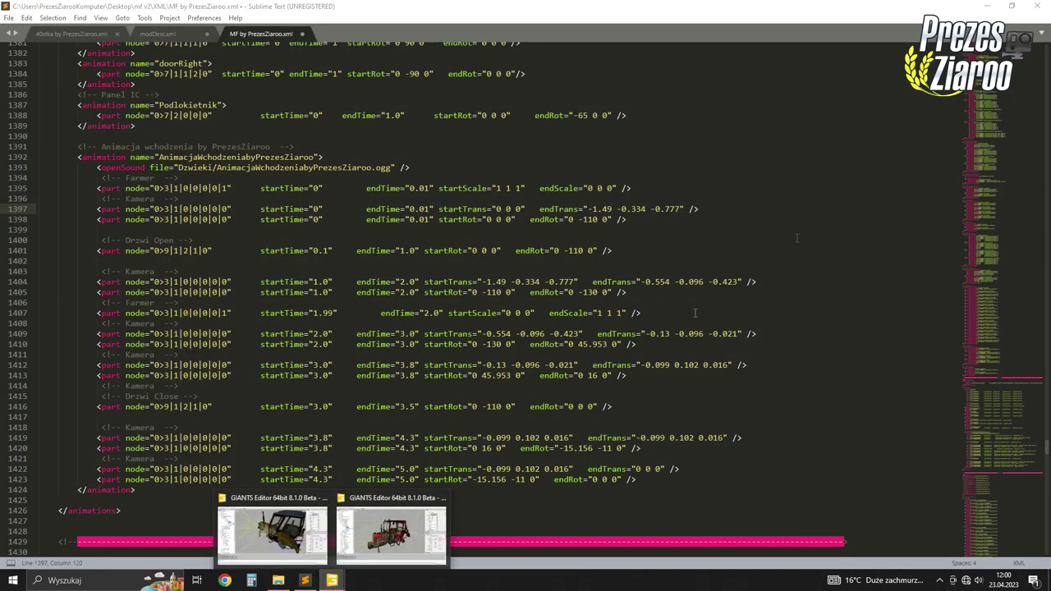
{"action": "left_click", "coordinate": [390, 532]}
{"action": "left_click_drag", "start_coordinate": [941, 121], "coordinate": [913, 122]}
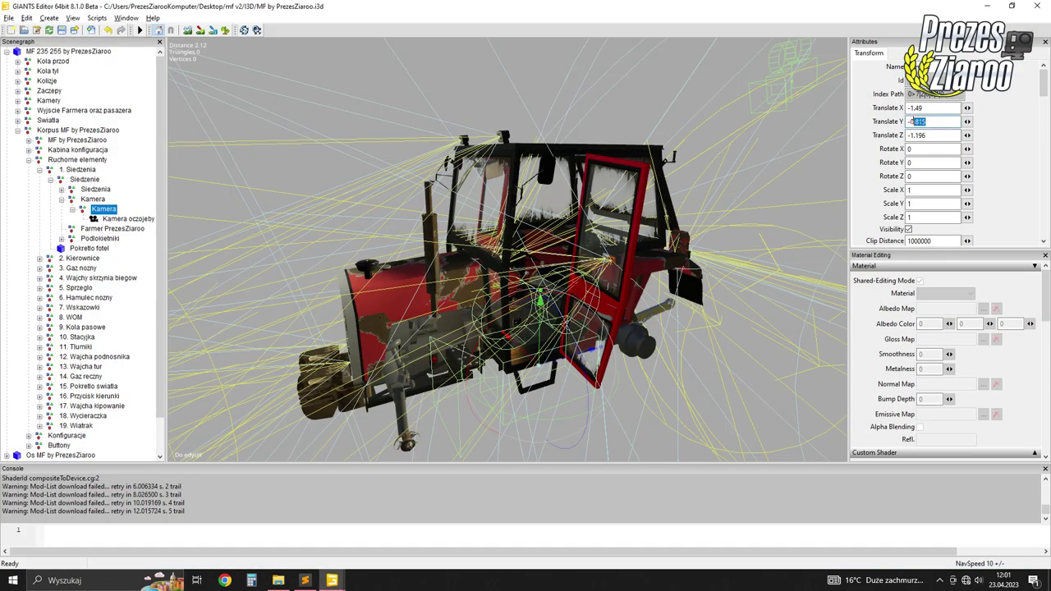
{"action": "type", "text": "34"}
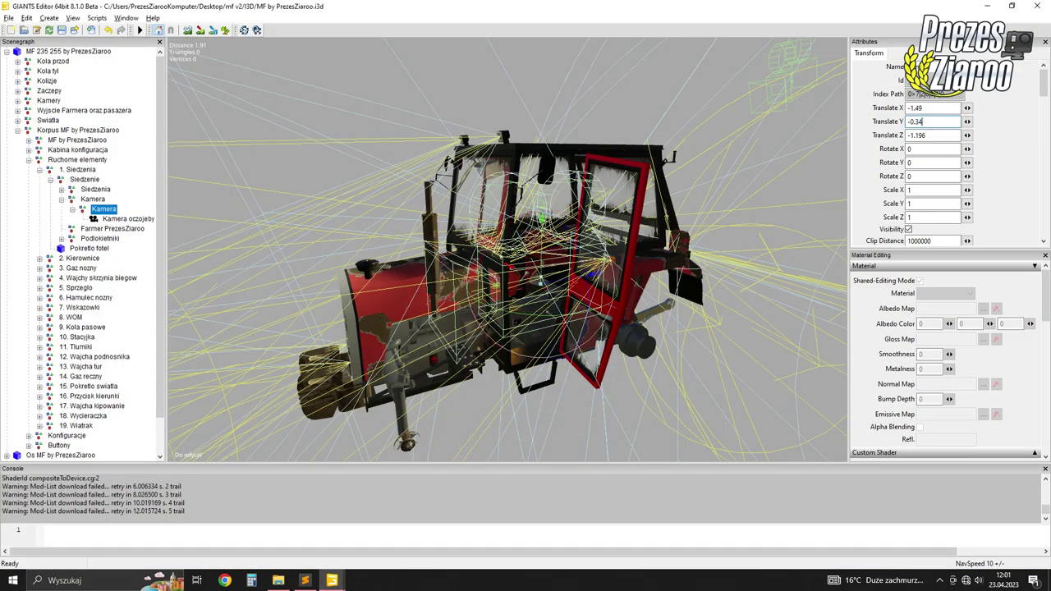
{"action": "type", "text": "4"}
{"action": "left_click_drag", "start_coordinate": [929, 134], "coordinate": [907, 135]}
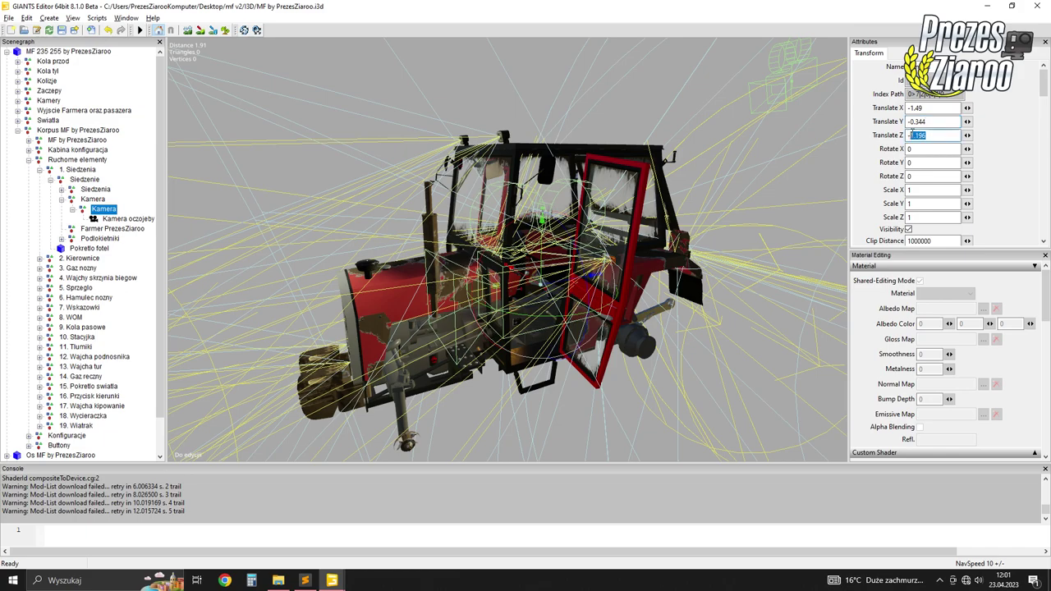
{"action": "type", "text": "-0.77"}
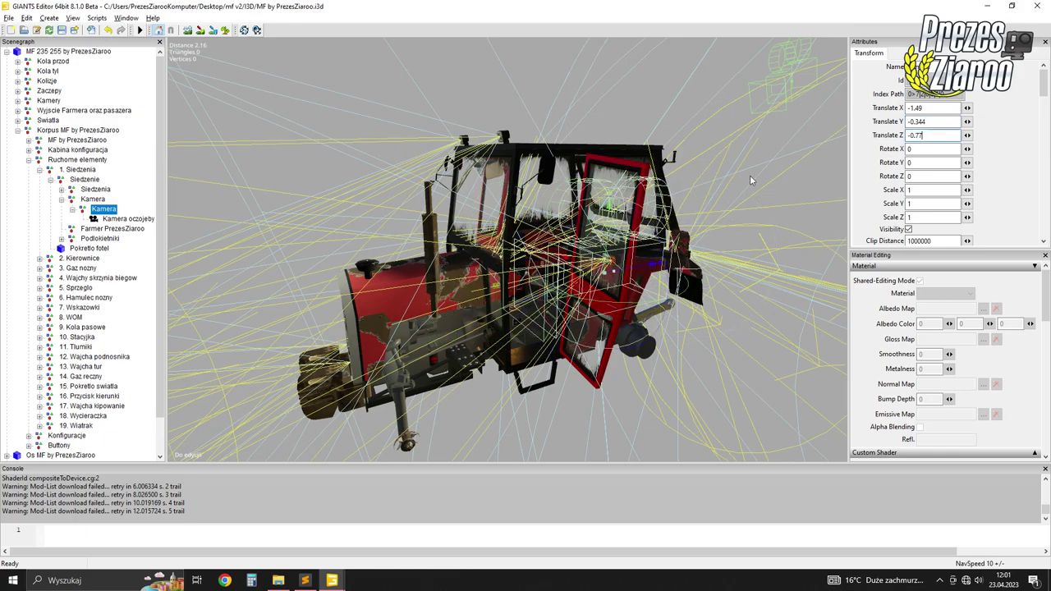
Rotate the nested Kamera to face the open cab door, with Rotate X about 168.2, Rotate Y about -78.4 and Rotate Z -180
{"action": "middle_click_drag", "start_coordinate": [772, 174], "coordinate": [578, 325]}
{"action": "left_click_drag", "start_coordinate": [580, 335], "coordinate": [552, 289]}
{"action": "middle_click_drag", "start_coordinate": [551, 289], "coordinate": [538, 279]}
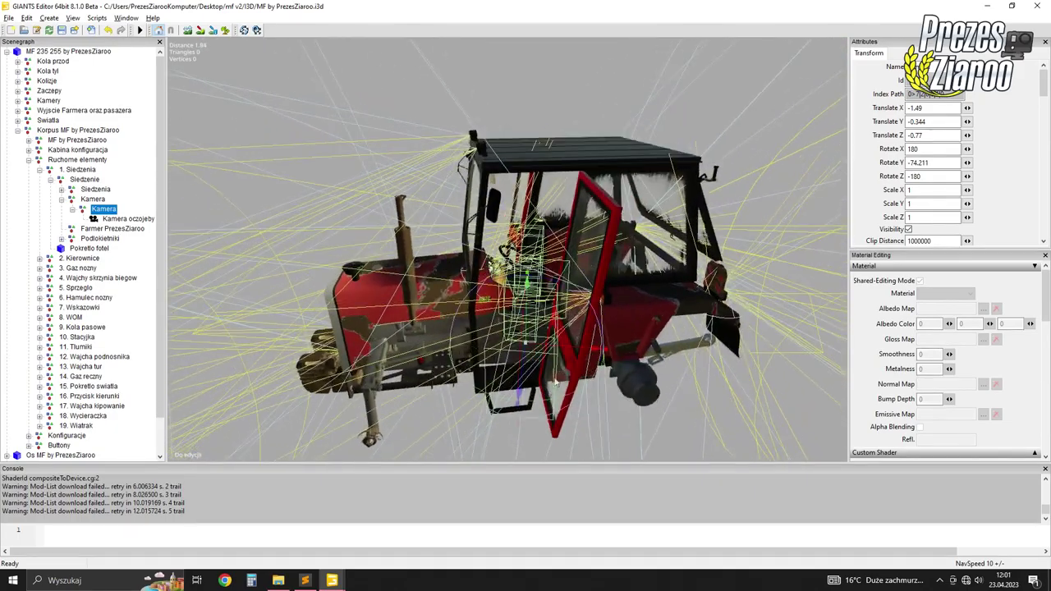
{"action": "left_click_drag", "start_coordinate": [550, 402], "coordinate": [555, 380]}
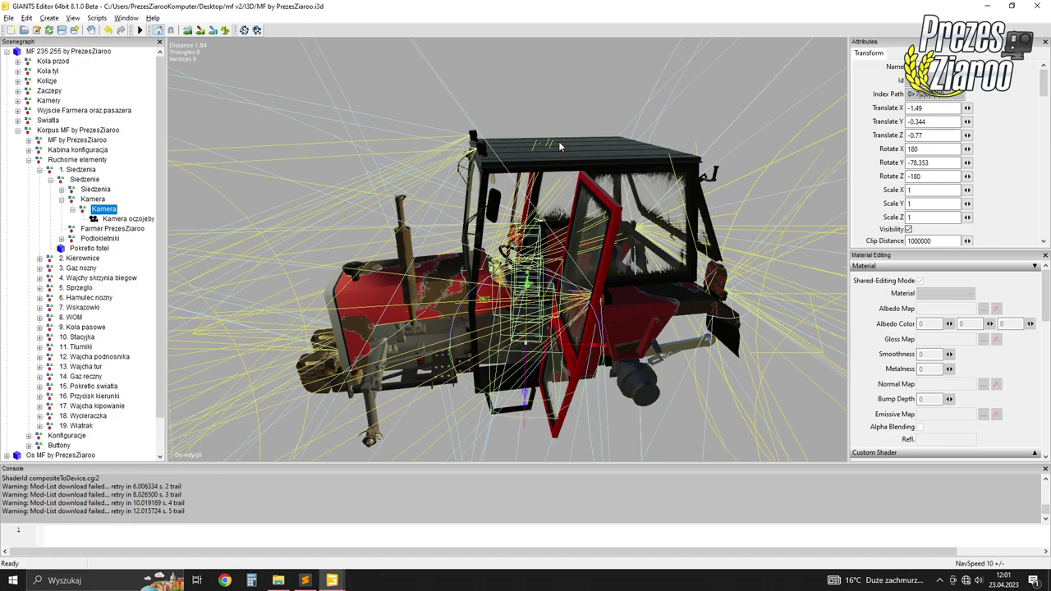
{"action": "middle_click_drag", "start_coordinate": [554, 177], "coordinate": [444, 160]}
{"action": "left_click_drag", "start_coordinate": [307, 181], "coordinate": [336, 185]}
{"action": "middle_click_drag", "start_coordinate": [336, 184], "coordinate": [601, 186]}
Replace the node of the first Farmer part in the pasted animation with the Farmer PrezesZiaroo index path copied from the MF model, 0>7|2|0|0|2
{"action": "key", "text": "alt+Tab"}
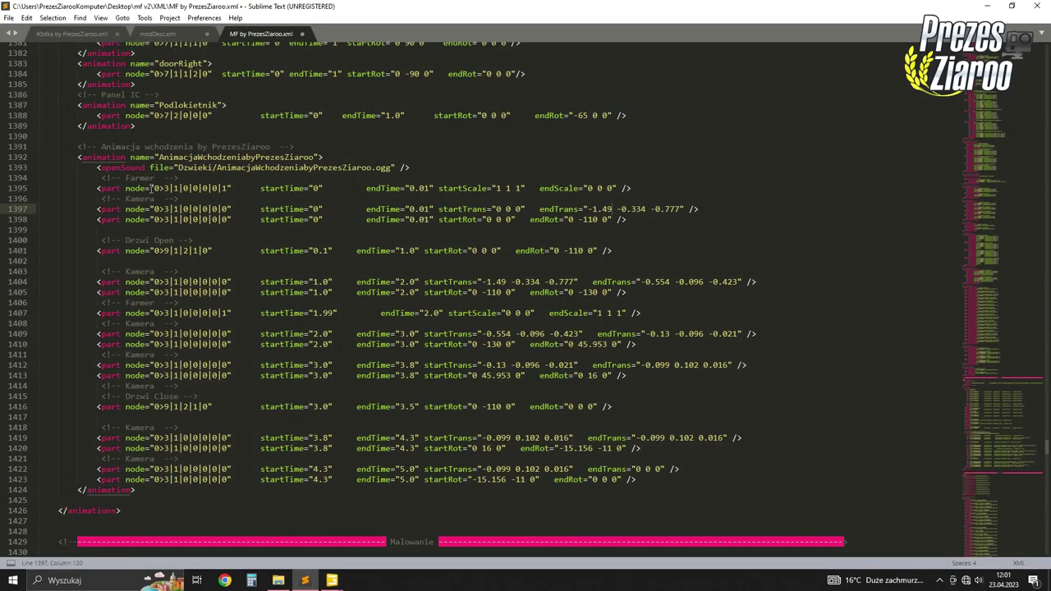
{"action": "left_click_drag", "start_coordinate": [154, 188], "coordinate": [229, 188]}
{"action": "left_click", "coordinate": [509, 188]}
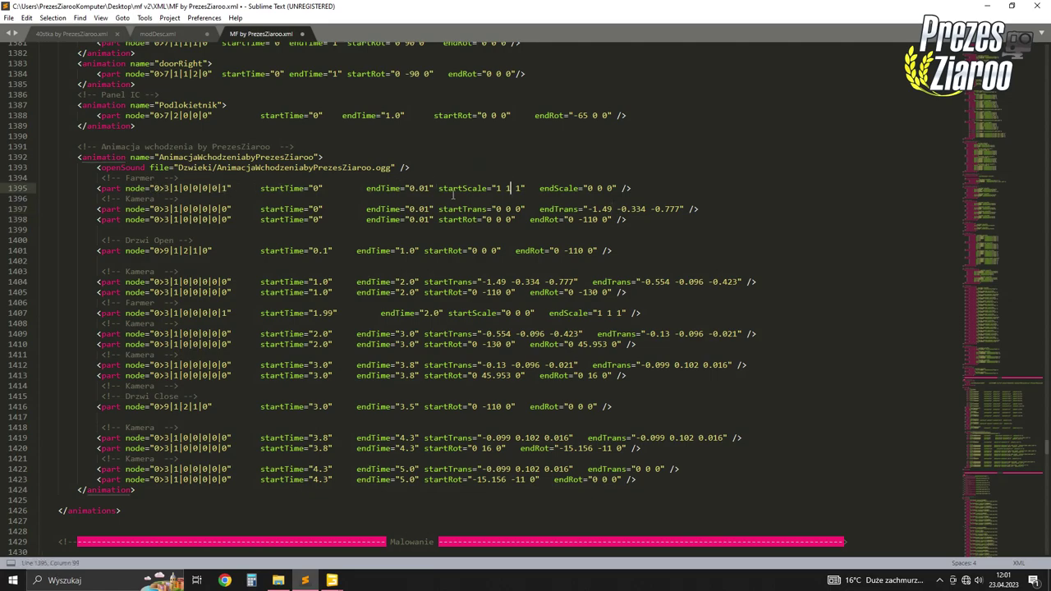
{"action": "left_click_drag", "start_coordinate": [439, 189], "coordinate": [600, 188]}
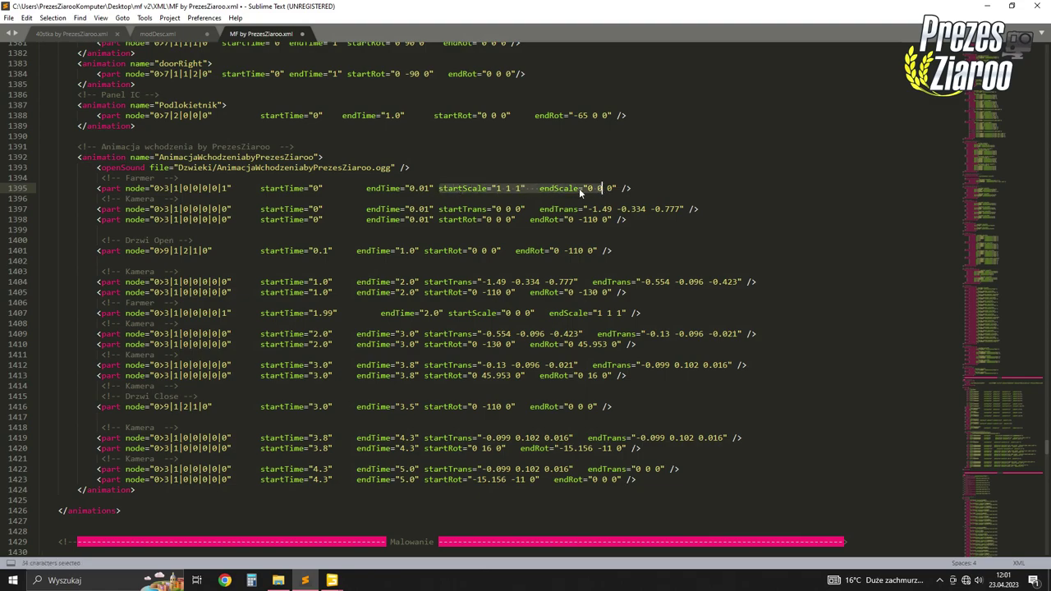
{"action": "left_click", "coordinate": [578, 188]}
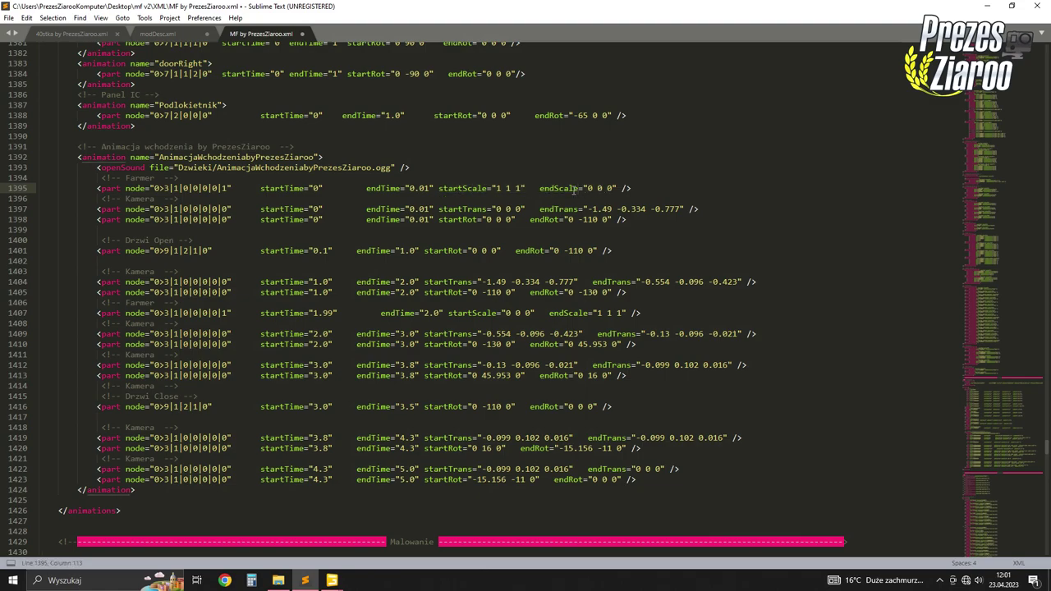
{"action": "mouse_move", "coordinate": [332, 581]}
{"action": "left_click", "coordinate": [394, 529]}
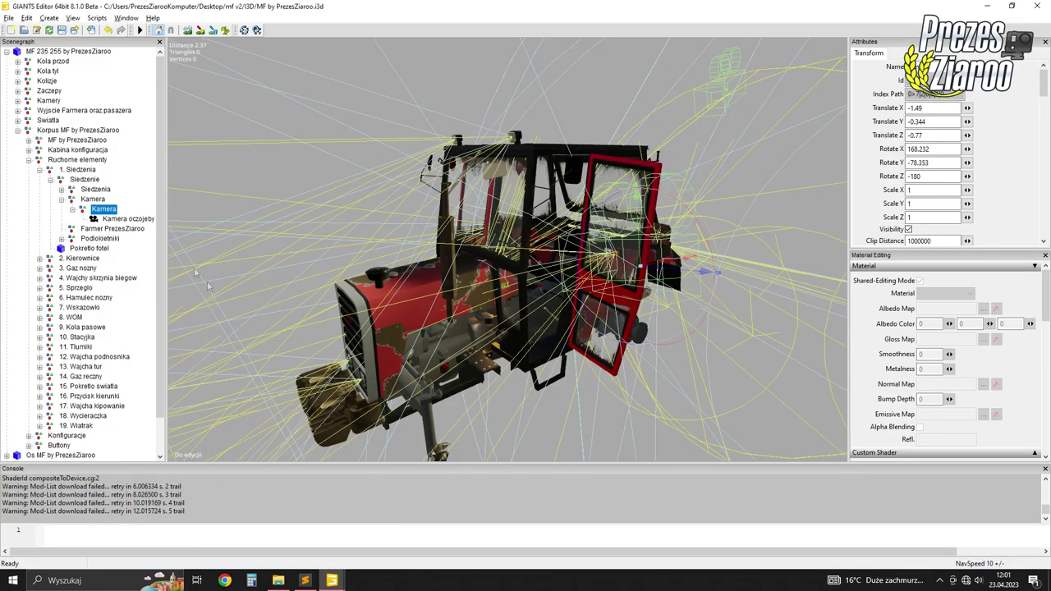
{"action": "left_click", "coordinate": [115, 230]}
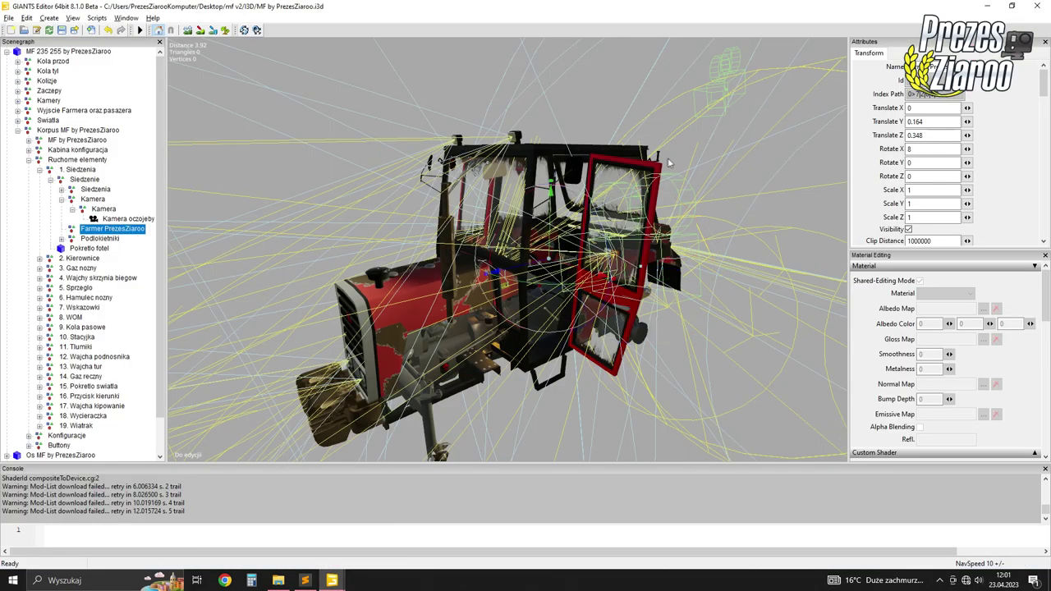
{"action": "left_click_drag", "start_coordinate": [940, 93], "coordinate": [903, 94]}
{"action": "left_click", "coordinate": [305, 580]}
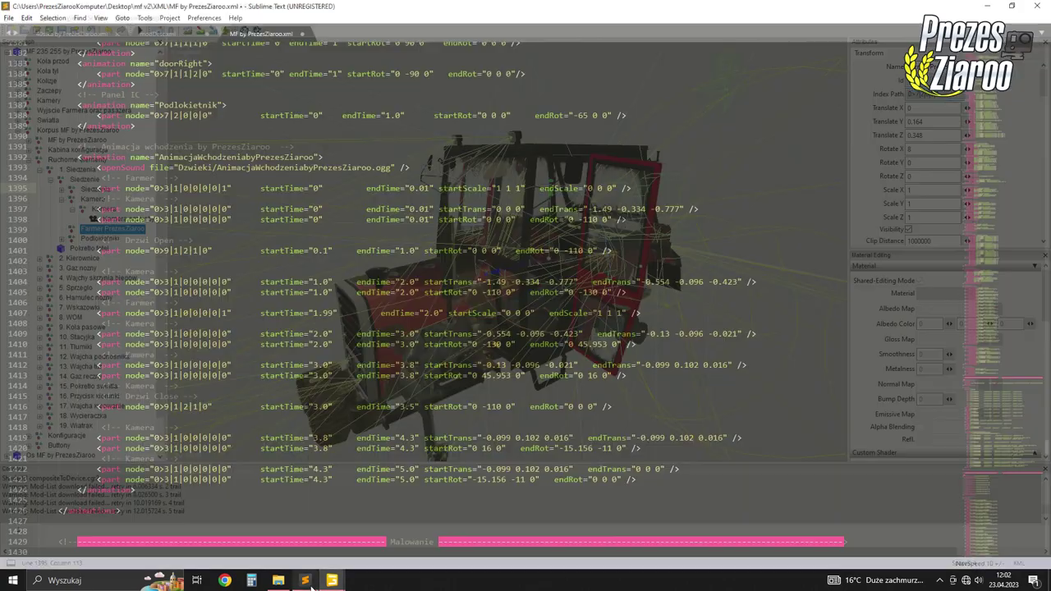
{"action": "left_click_drag", "start_coordinate": [157, 188], "coordinate": [227, 189]}
{"action": "right_click", "coordinate": [227, 190]}
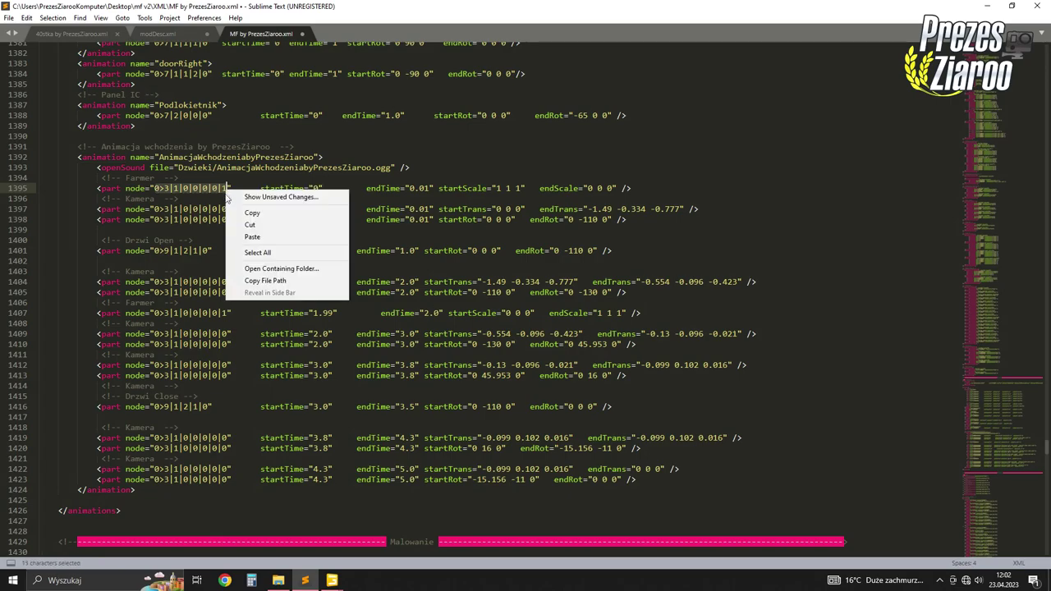
{"action": "left_click", "coordinate": [252, 236]}
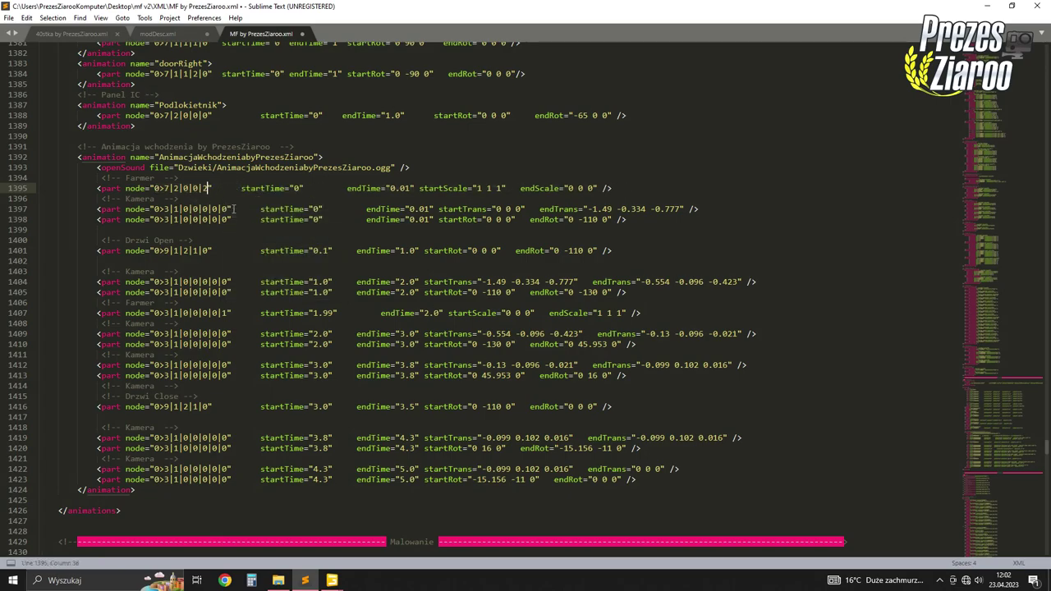
Compare the MF model's nested Kamera with the inside camera of the Ursus model and the first Kamera part's node path in the XML
{"action": "left_click", "coordinate": [234, 208]}
{"action": "mouse_move", "coordinate": [332, 580]}
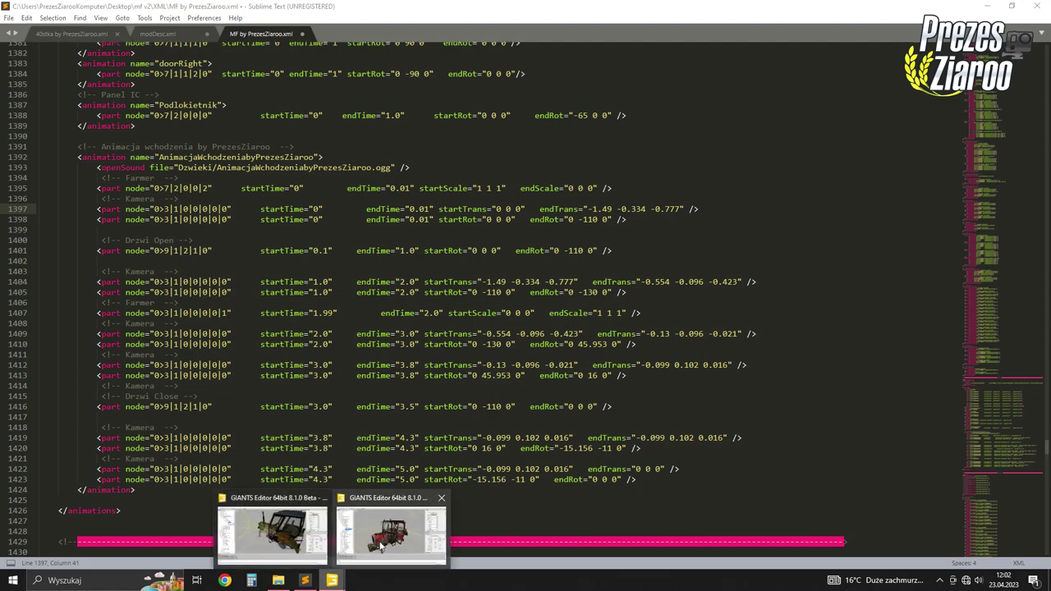
{"action": "left_click", "coordinate": [380, 547]}
{"action": "left_click", "coordinate": [103, 210]}
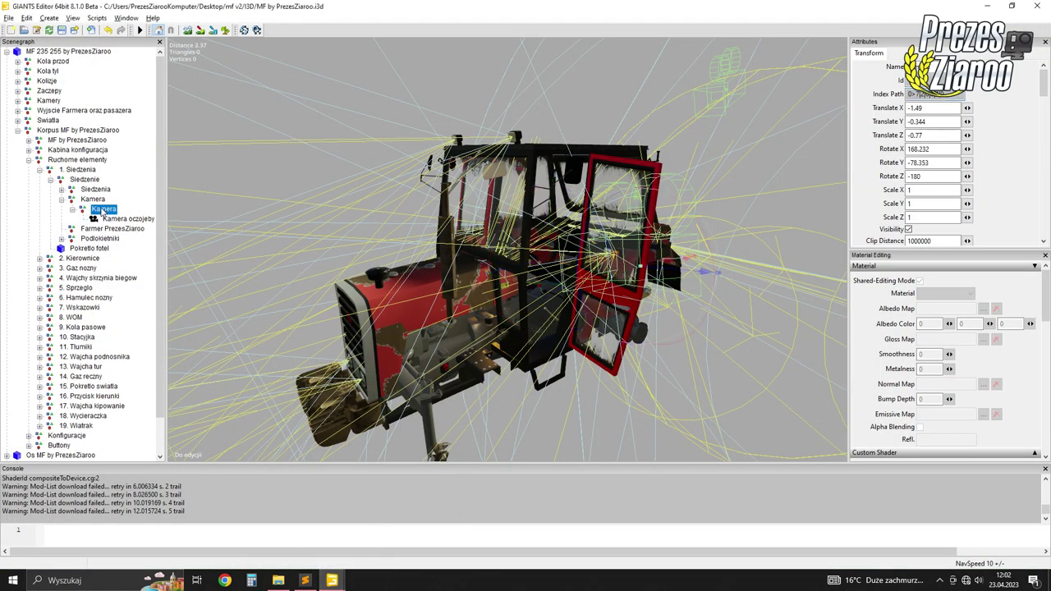
{"action": "left_click", "coordinate": [332, 580]}
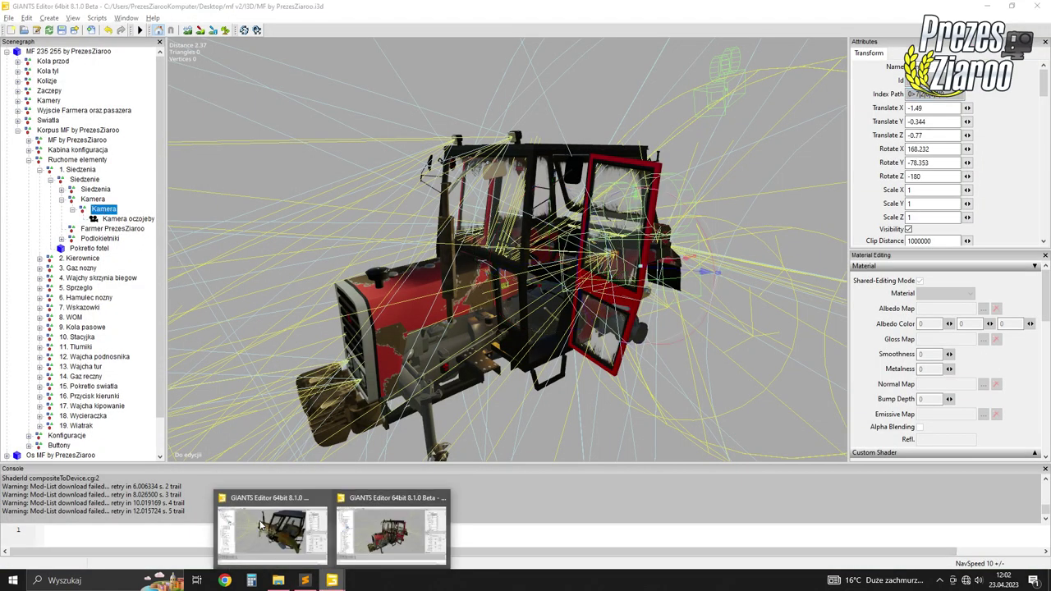
{"action": "left_click", "coordinate": [261, 525]}
{"action": "left_click", "coordinate": [119, 169]}
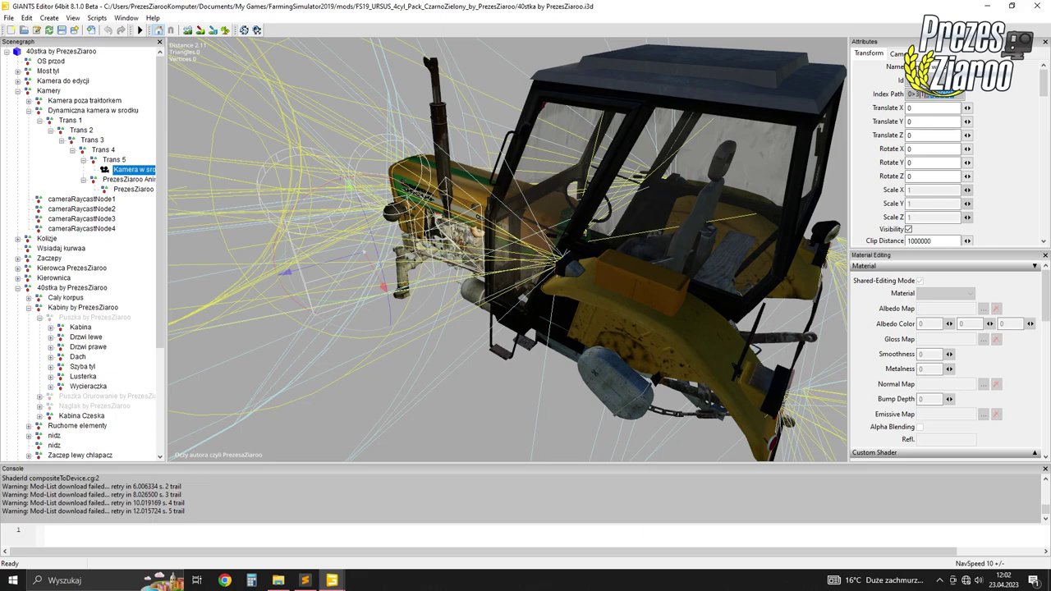
{"action": "left_click", "coordinate": [304, 581]}
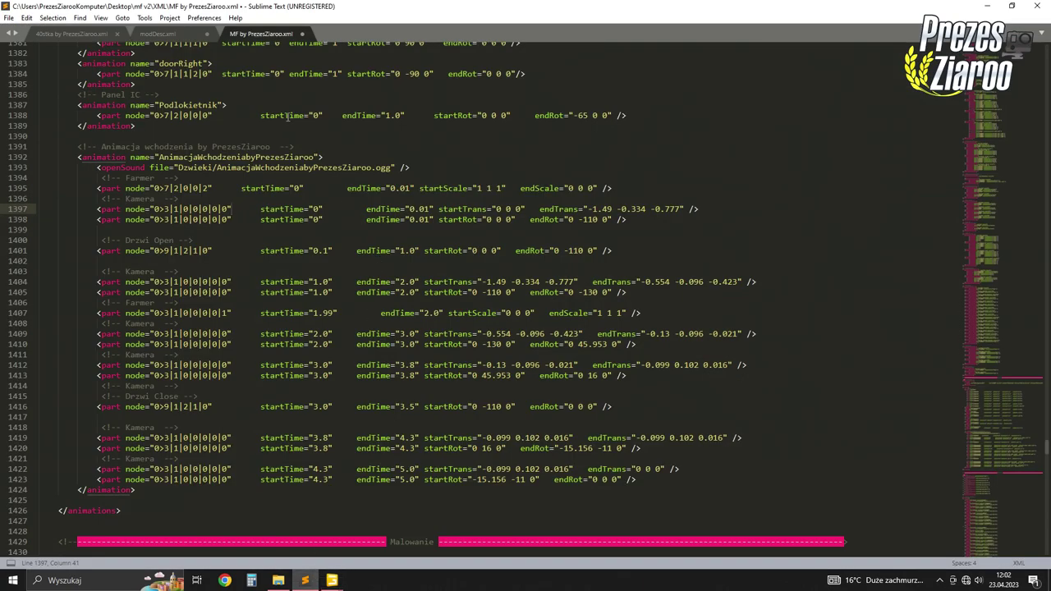
{"action": "double_click", "coordinate": [185, 208]}
{"action": "type", "text": "0"}
{"action": "left_click_drag", "start_coordinate": [182, 208], "coordinate": [218, 208]}
{"action": "left_click", "coordinate": [226, 209]}
Copy the nested Kamera's index path from the MF model and set it, 0>7|2|0|0|1|0, as the node of both Kamera parts starting at 0
{"action": "mouse_move", "coordinate": [332, 581]}
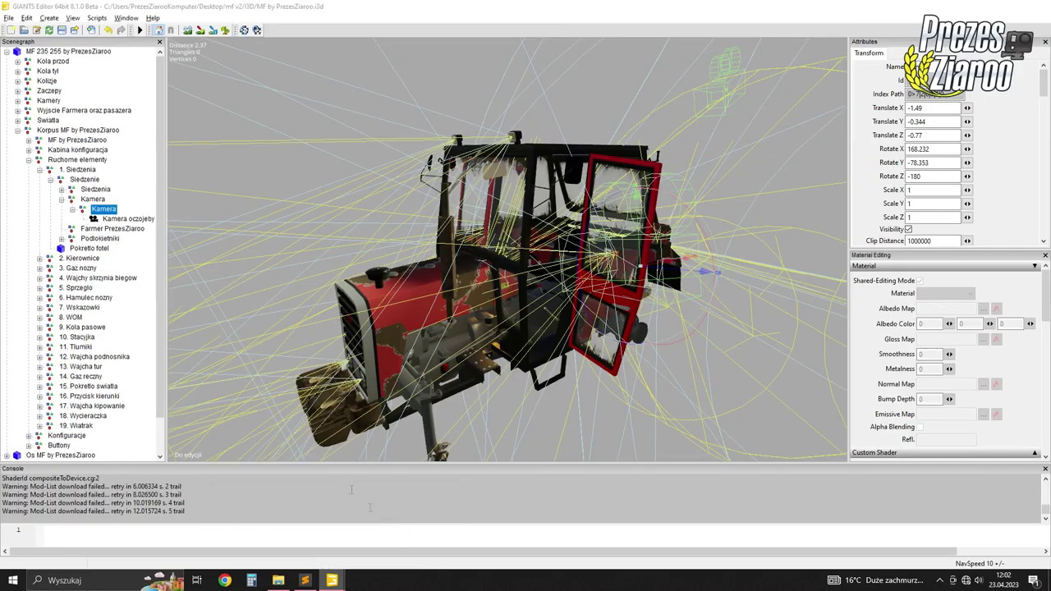
{"action": "left_click", "coordinate": [378, 530]}
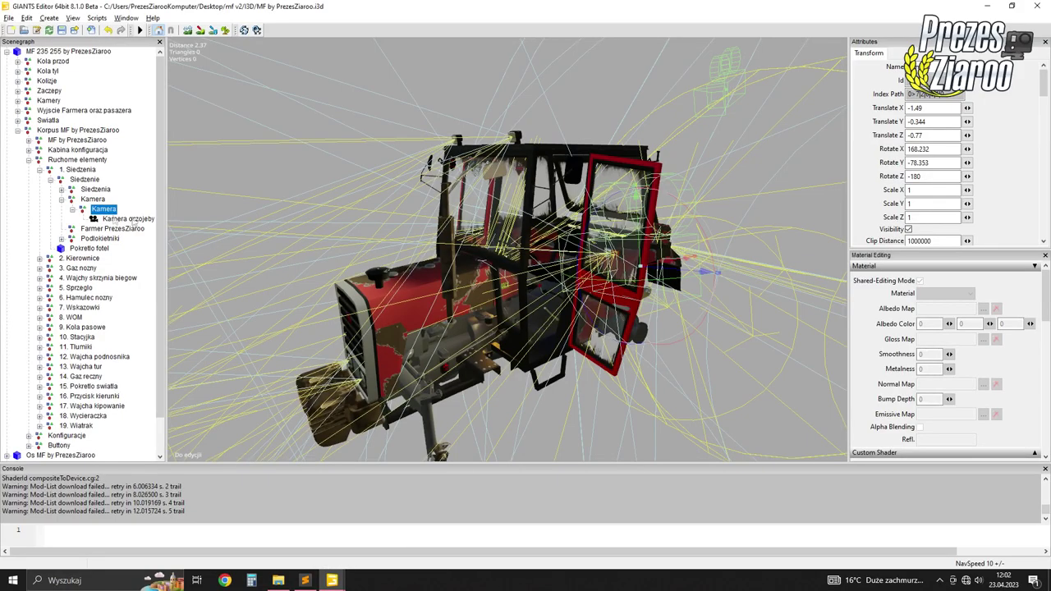
{"action": "double_click", "coordinate": [924, 93]}
{"action": "right_click", "coordinate": [893, 95]}
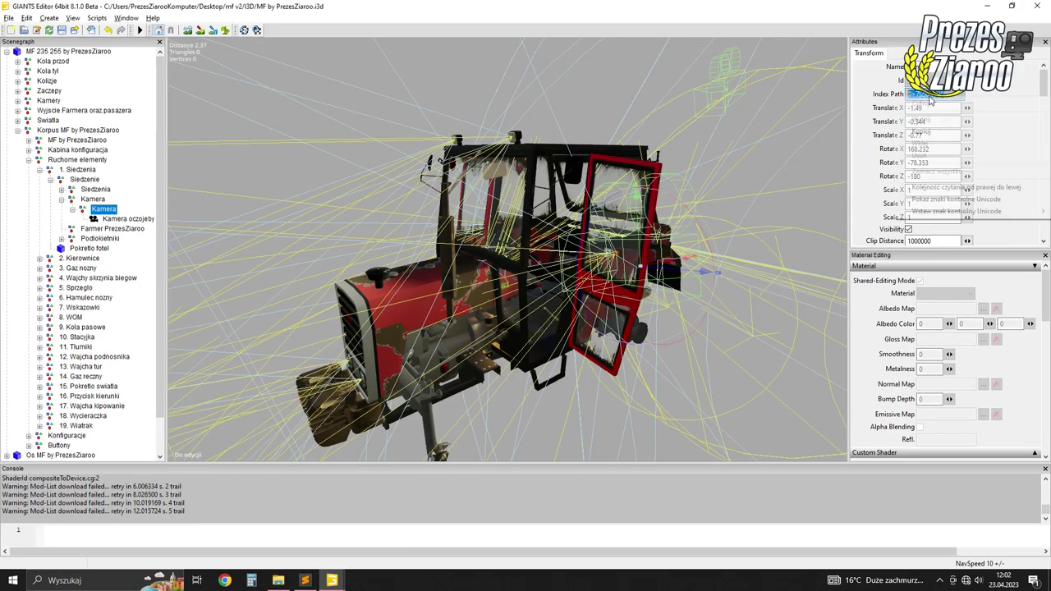
{"action": "left_click", "coordinate": [928, 156]}
{"action": "left_click", "coordinate": [304, 580]}
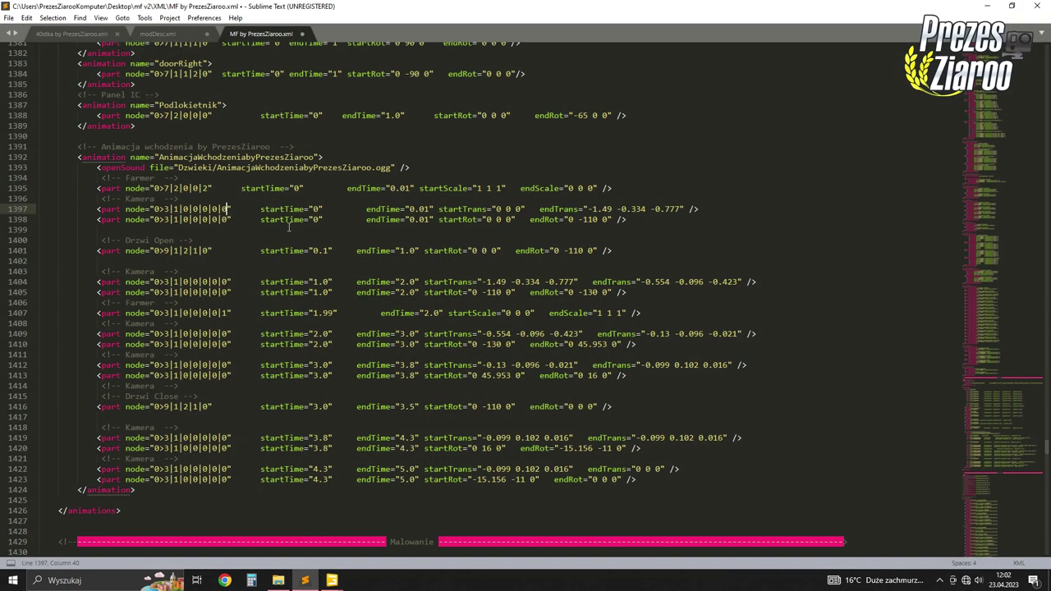
{"action": "left_click_drag", "start_coordinate": [156, 208], "coordinate": [228, 209]}
{"action": "key", "text": "ctrl+v"}
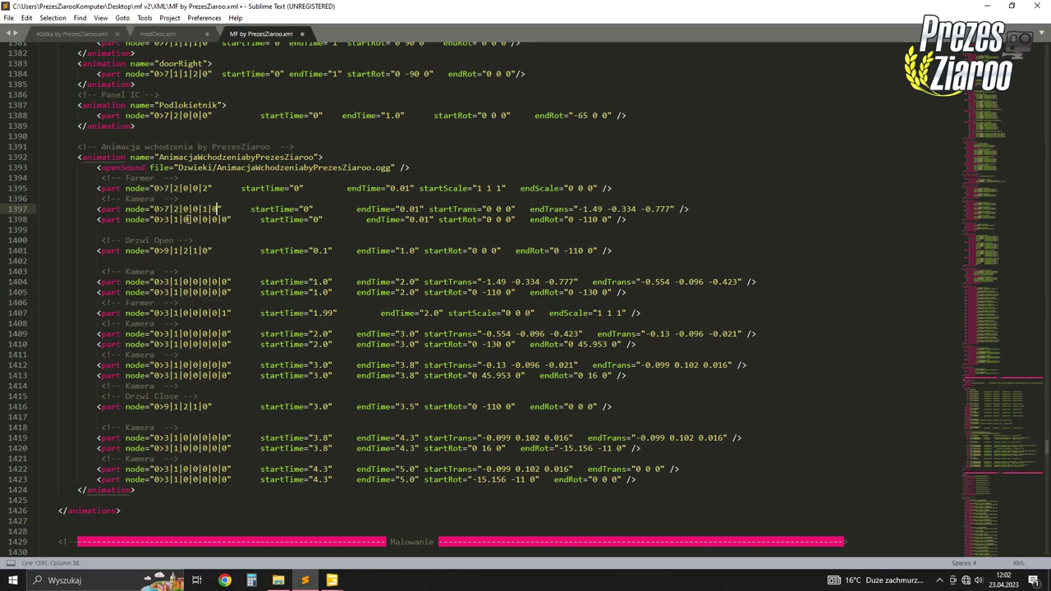
{"action": "left_click_drag", "start_coordinate": [155, 219], "coordinate": [228, 220]}
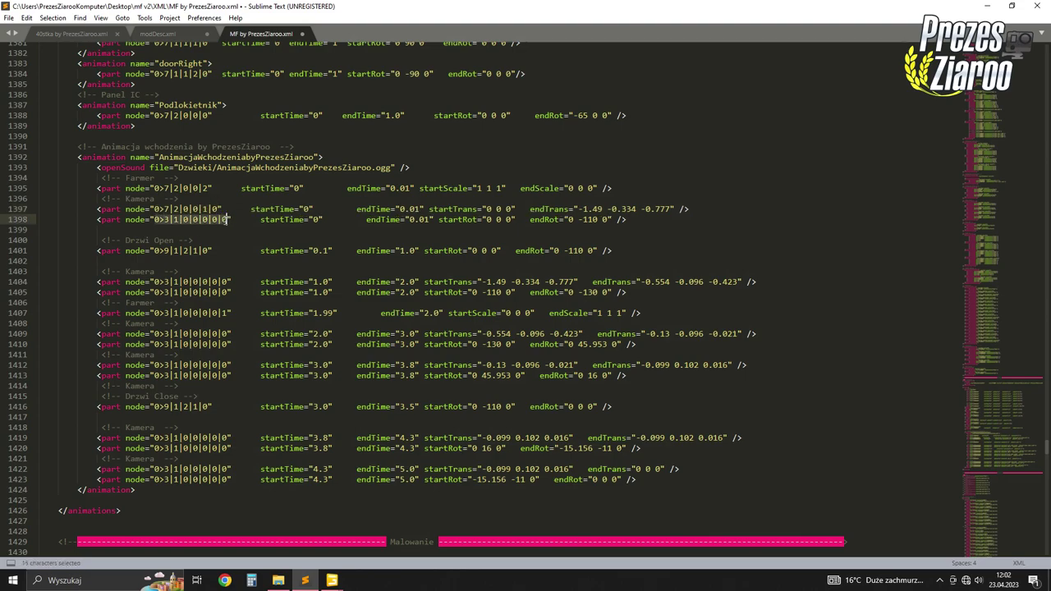
{"action": "key", "text": "ctrl+v"}
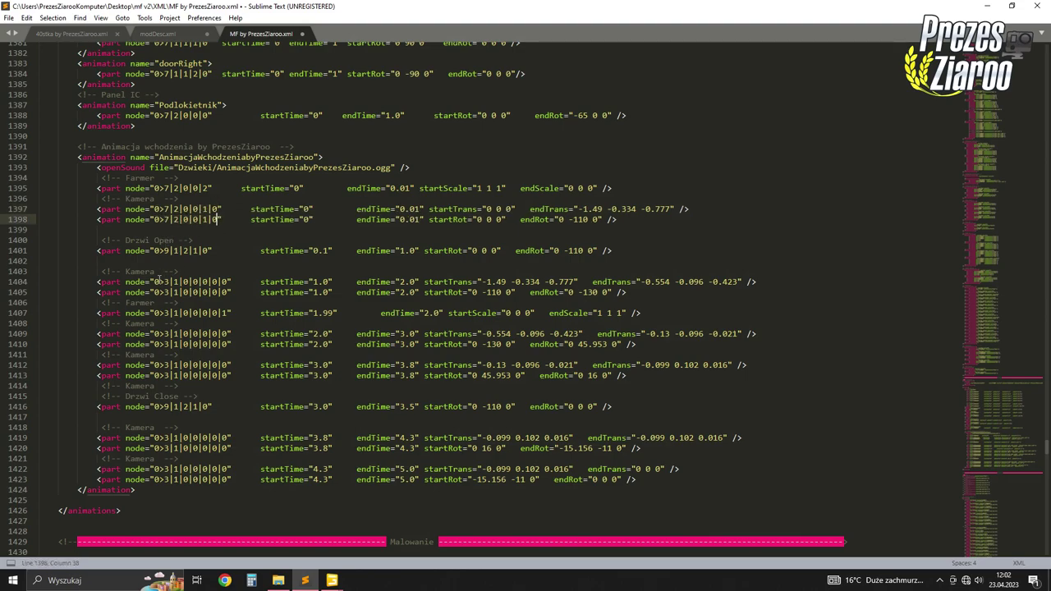
Replace the nodes of the Kamera parts starting at 1.0 and 2.0 with 0>7|2|0|0|1|0
{"action": "left_click_drag", "start_coordinate": [154, 282], "coordinate": [231, 281]}
{"action": "key", "text": "ctrl+v"}
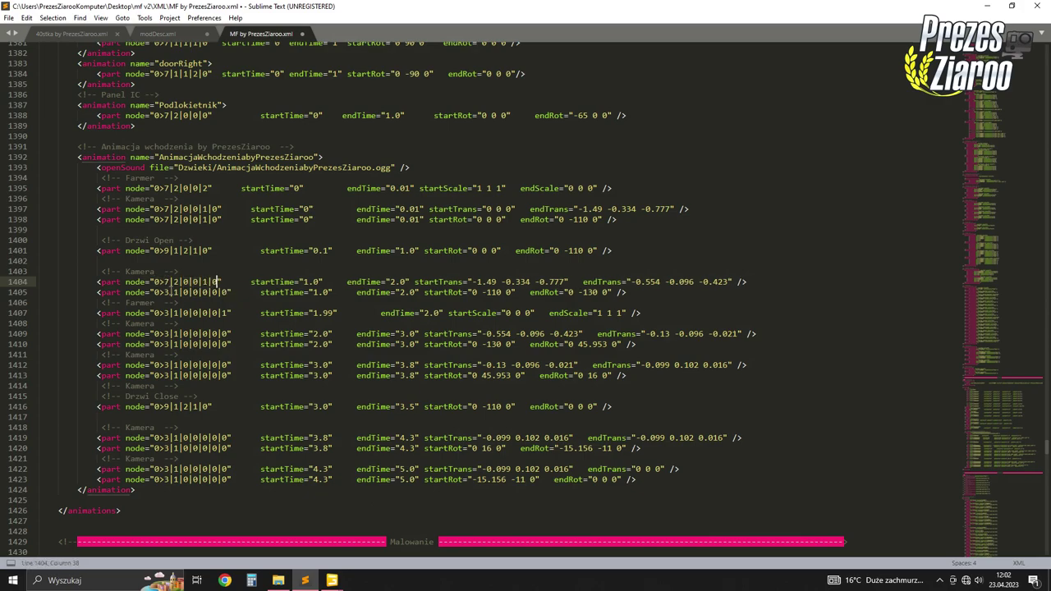
{"action": "left_click_drag", "start_coordinate": [154, 292], "coordinate": [232, 292]}
{"action": "key", "text": "ctrl+v"}
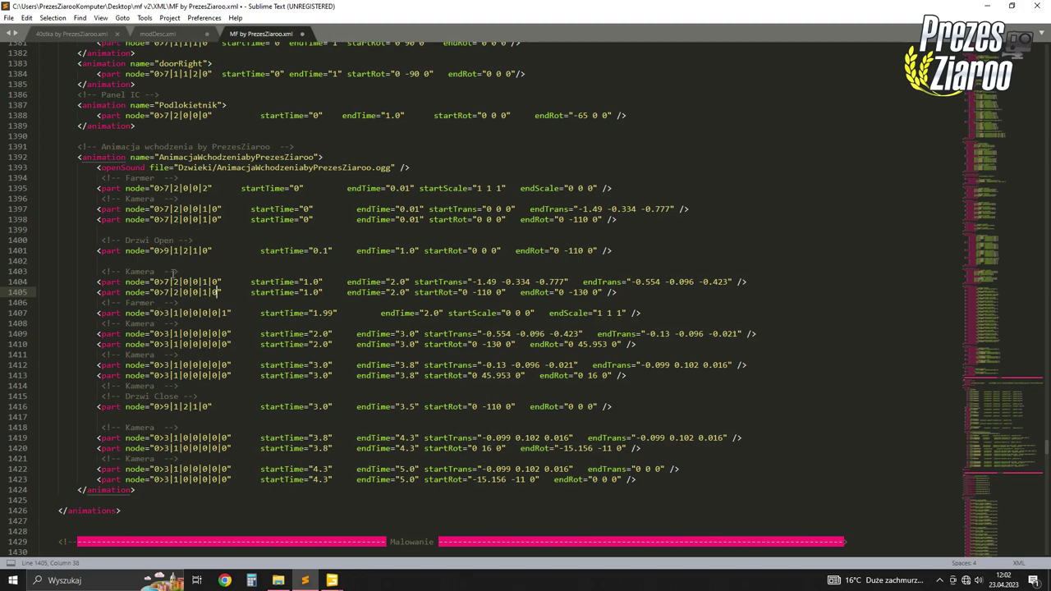
{"action": "left_click_drag", "start_coordinate": [154, 334], "coordinate": [231, 334]}
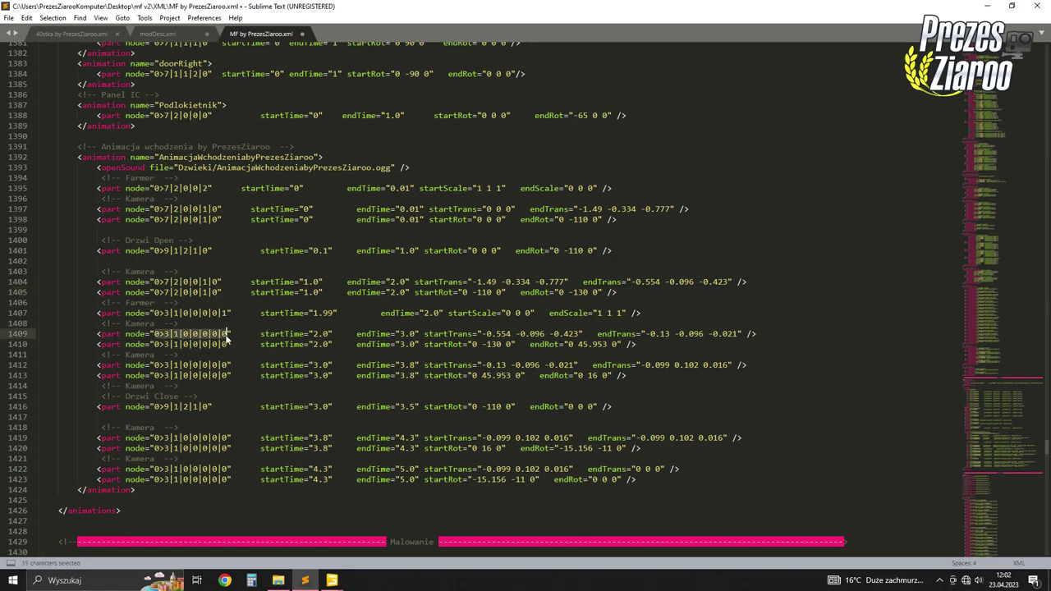
{"action": "key", "text": "ctrl+v"}
{"action": "left_click_drag", "start_coordinate": [154, 345], "coordinate": [224, 344]}
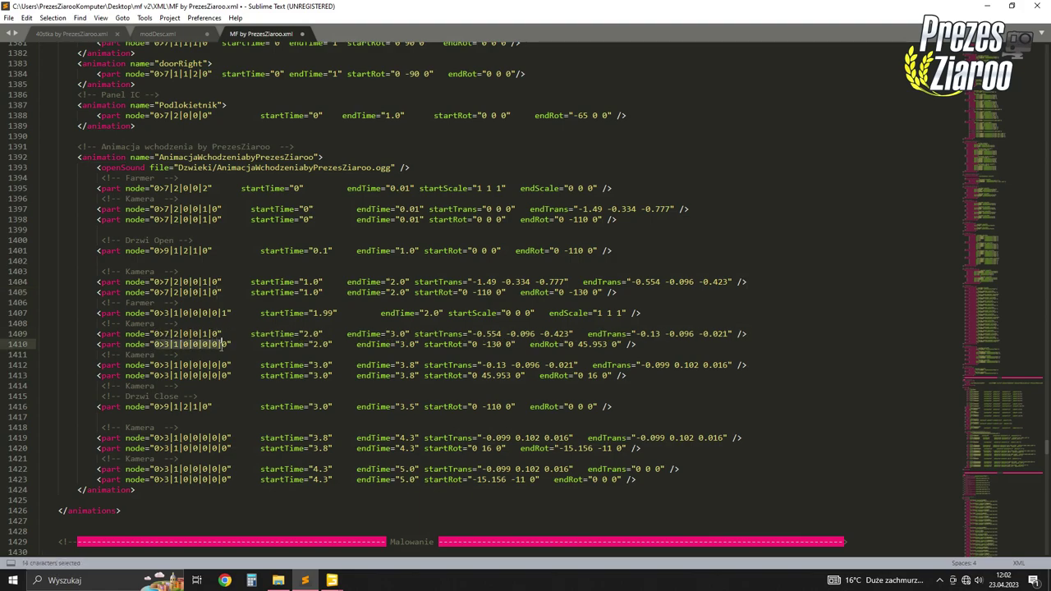
{"action": "key", "text": "ctrl+v"}
Replace the nodes of the Kamera parts starting at 3.0, 3.8 and 4.3 with 0>7|2|0|0|1|0
{"action": "left_click_drag", "start_coordinate": [156, 364], "coordinate": [228, 364]}
{"action": "key", "text": "ctrl+v"}
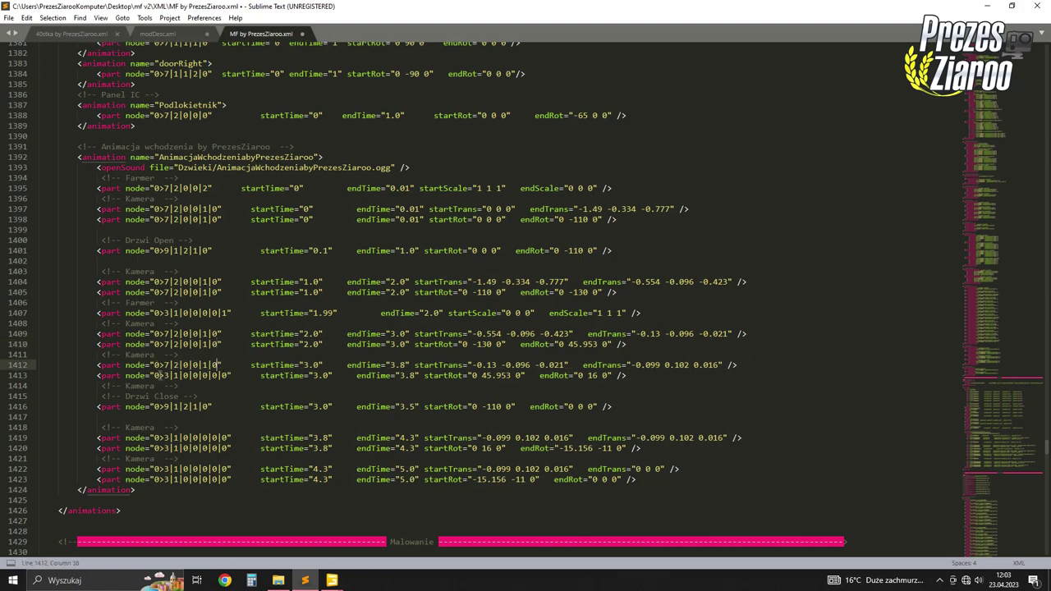
{"action": "left_click_drag", "start_coordinate": [154, 375], "coordinate": [223, 375]}
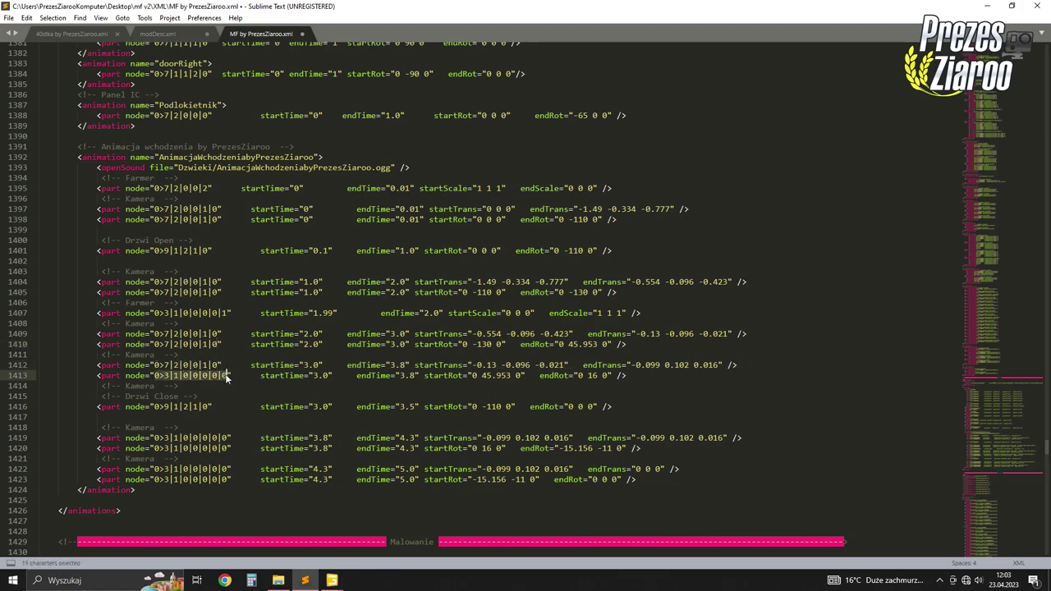
{"action": "key", "text": "ctrl+v"}
{"action": "left_click_drag", "start_coordinate": [155, 438], "coordinate": [229, 437]}
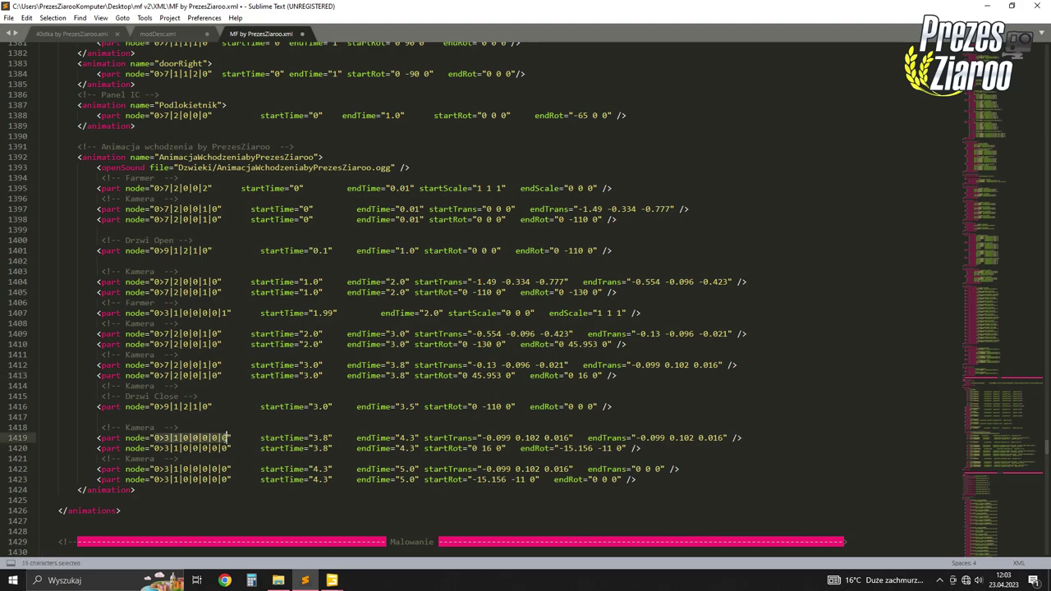
{"action": "key", "text": "ctrl+v"}
{"action": "left_click_drag", "start_coordinate": [155, 448], "coordinate": [229, 448]}
{"action": "key", "text": "ctrl+v"}
{"action": "left_click_drag", "start_coordinate": [155, 469], "coordinate": [231, 469]}
{"action": "key", "text": "ctrl+v"}
{"action": "left_click_drag", "start_coordinate": [155, 480], "coordinate": [231, 479]}
{"action": "key", "text": "ctrl+v"}
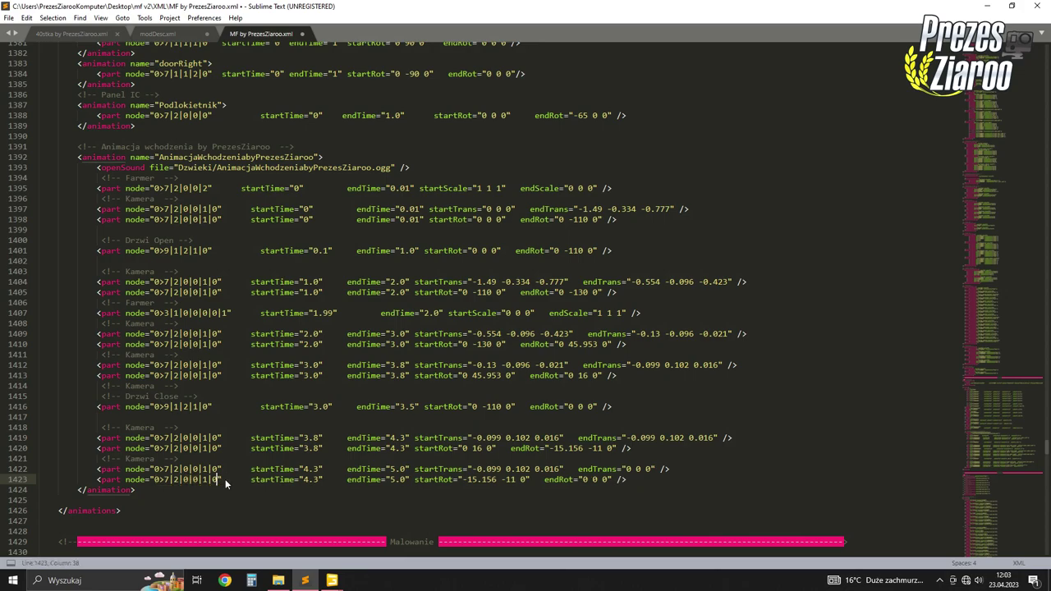
Set the node of the second Farmer part, starting at 1.99, to 0>7|2|0|0|2, copied from the first Farmer part, and check its start time and end scale
{"action": "left_click", "coordinate": [168, 312]}
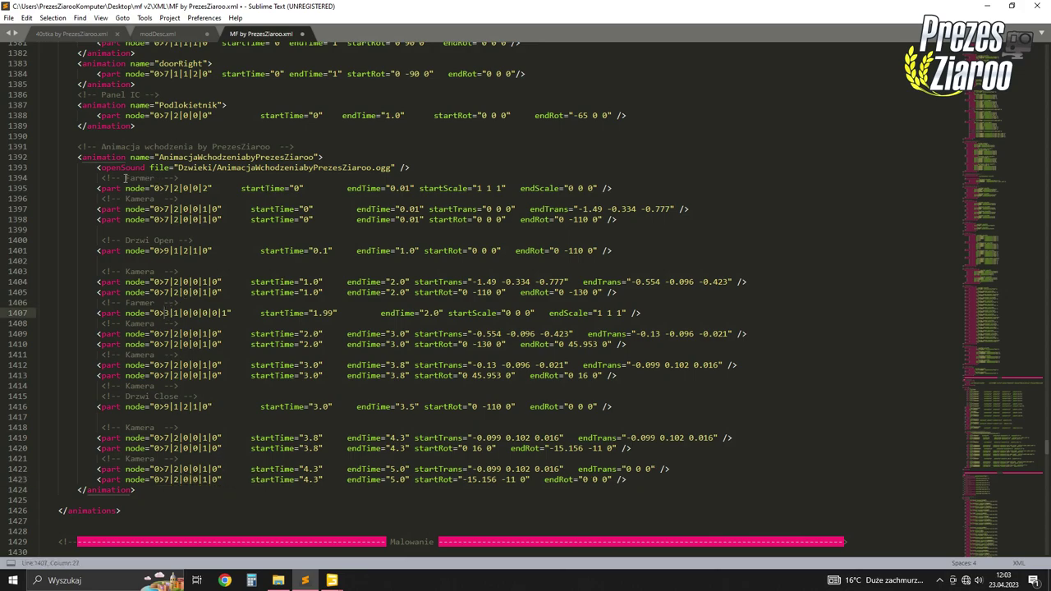
{"action": "left_click_drag", "start_coordinate": [155, 188], "coordinate": [209, 188]}
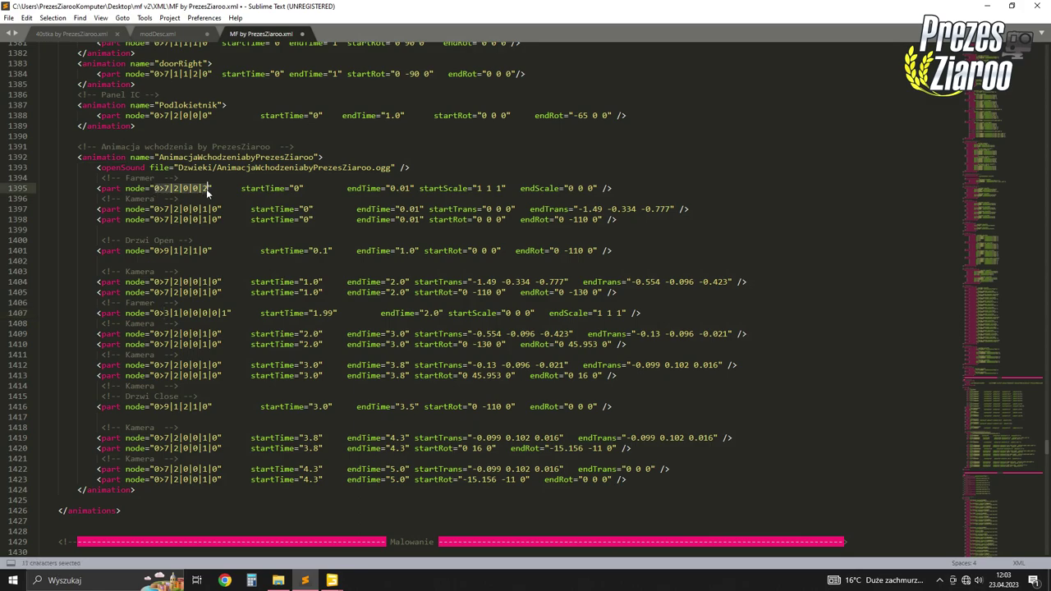
{"action": "key", "text": "ctrl+c"}
{"action": "left_click_drag", "start_coordinate": [163, 313], "coordinate": [229, 313]}
{"action": "key", "text": "ctrl+v"}
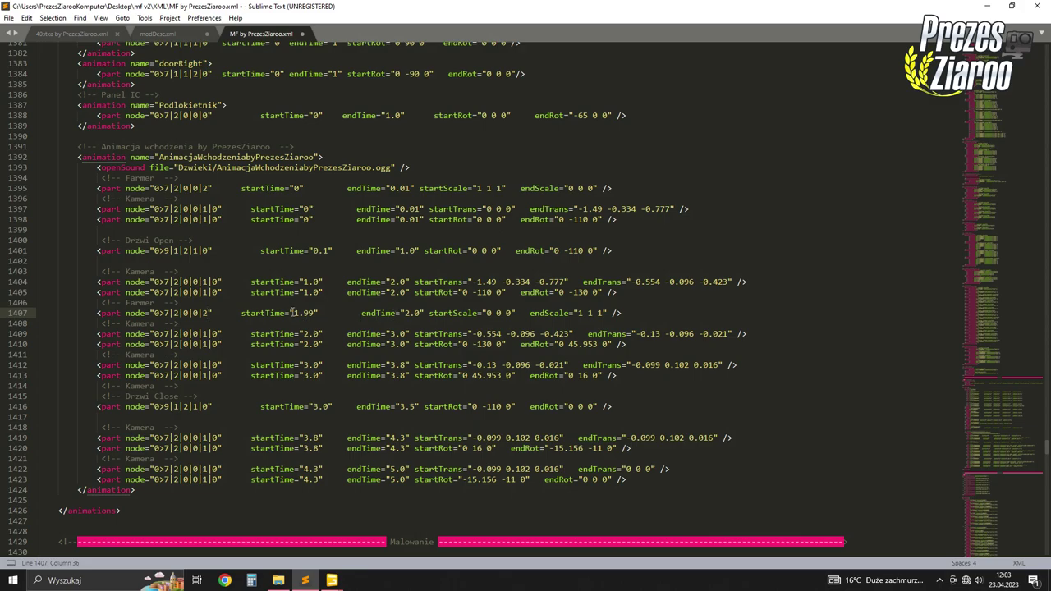
{"action": "left_click_drag", "start_coordinate": [276, 313], "coordinate": [310, 313]}
{"action": "left_click_drag", "start_coordinate": [588, 312], "coordinate": [602, 313]}
{"action": "left_click", "coordinate": [531, 313]}
Return to the MF model and compare the transforms of the Kamera oczojeby camera with those of the outer Kamera group
{"action": "mouse_move", "coordinate": [331, 580]}
{"action": "left_click", "coordinate": [362, 520]}
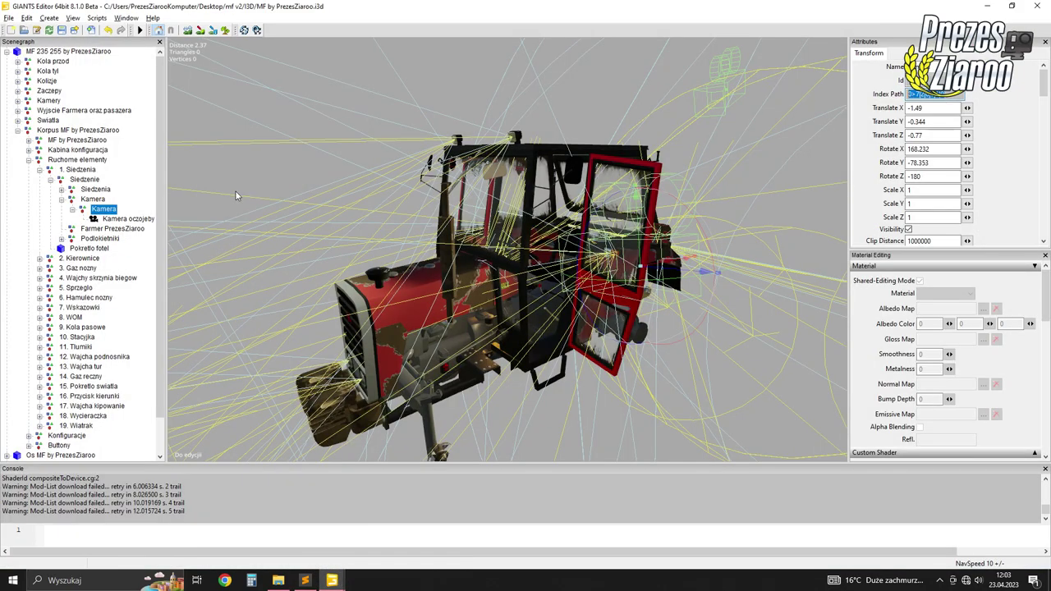
{"action": "left_click", "coordinate": [109, 219]}
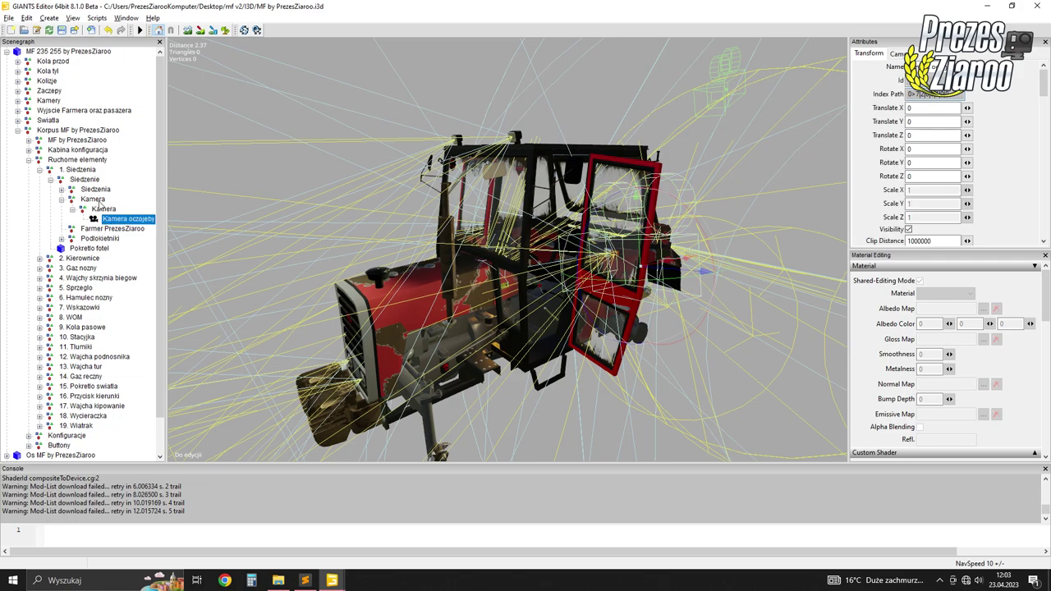
{"action": "left_click", "coordinate": [97, 199]}
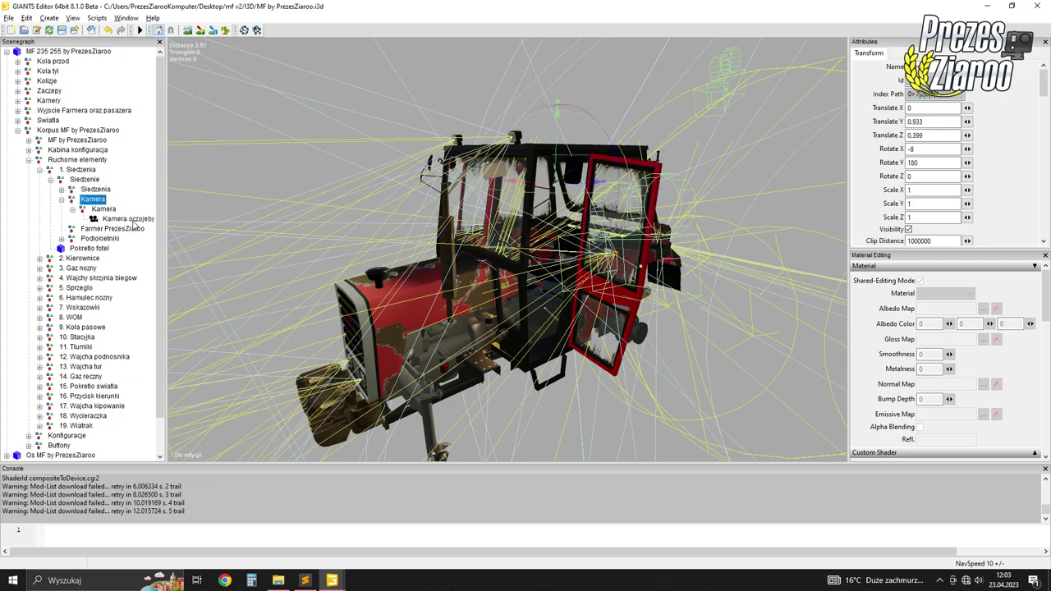
{"action": "left_click", "coordinate": [129, 219]}
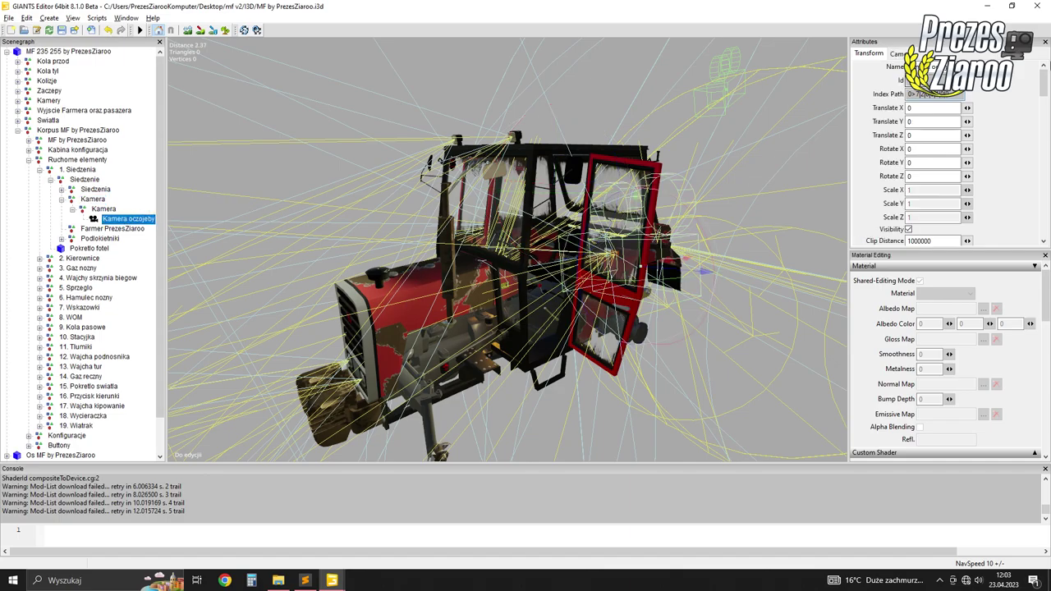
Find the inside camera entry in the cameras section of the MF XML and check its node path
{"action": "key", "text": "alt+Tab"}
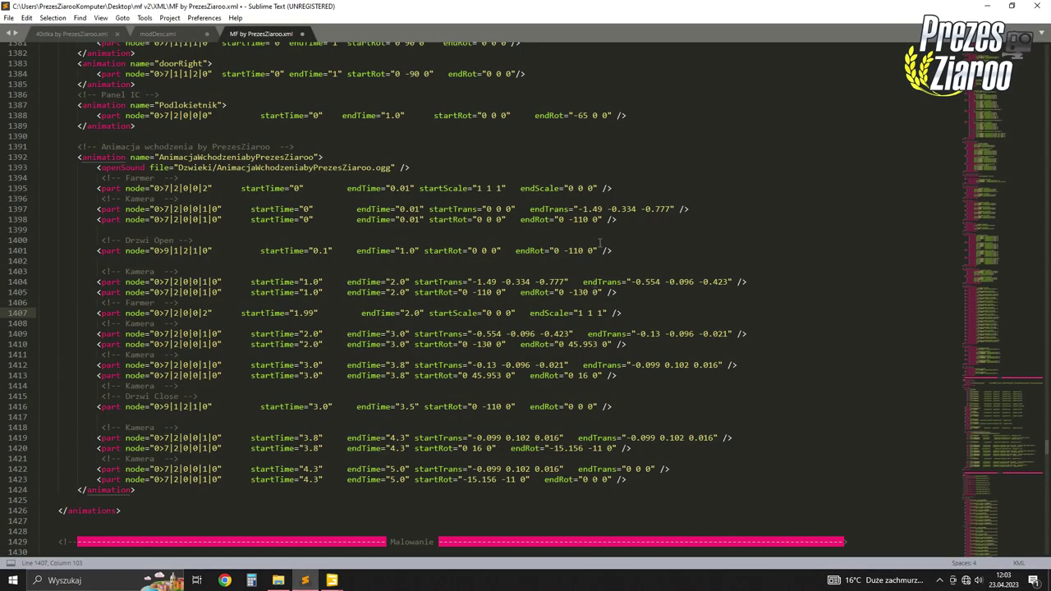
{"action": "left_click", "coordinate": [998, 161]}
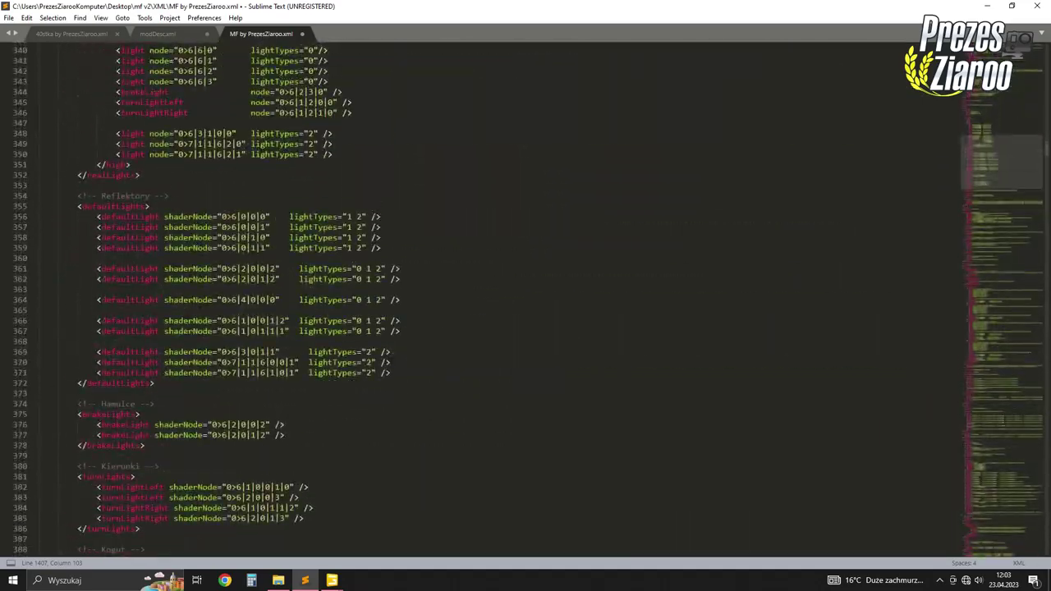
{"action": "left_click", "coordinate": [998, 179]}
{"action": "left_click", "coordinate": [991, 215]}
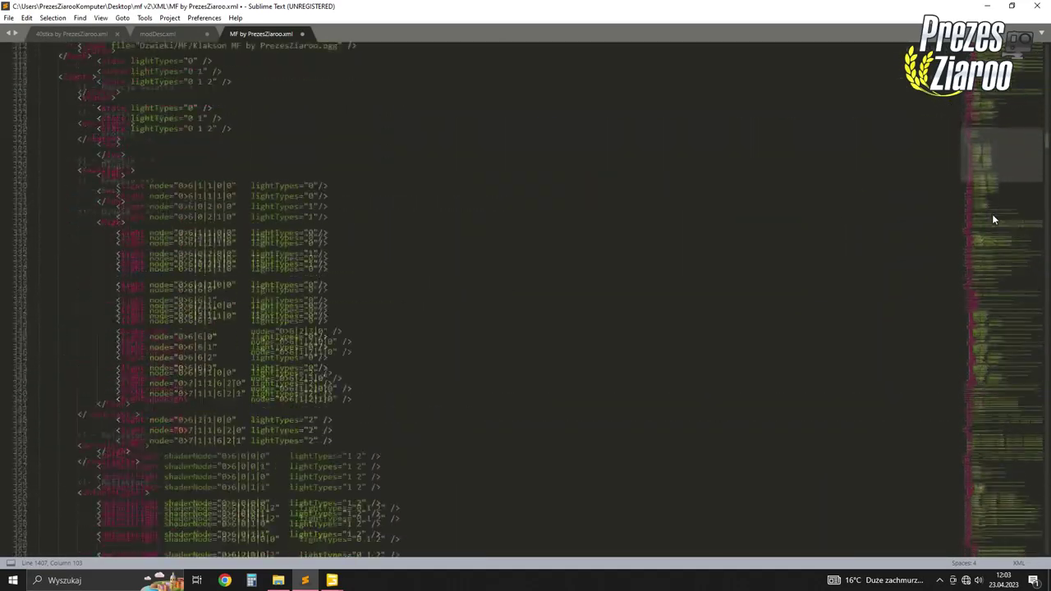
{"action": "scroll", "coordinate": [196, 215], "scroll_direction": "up", "scroll_amount": 10}
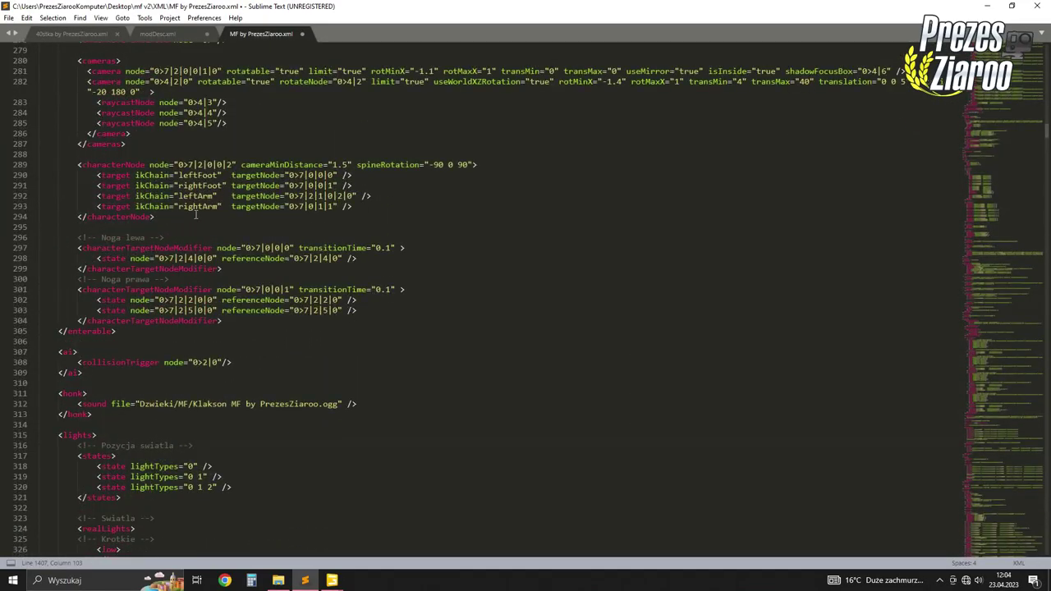
{"action": "scroll", "coordinate": [195, 215], "scroll_direction": "up", "scroll_amount": 5}
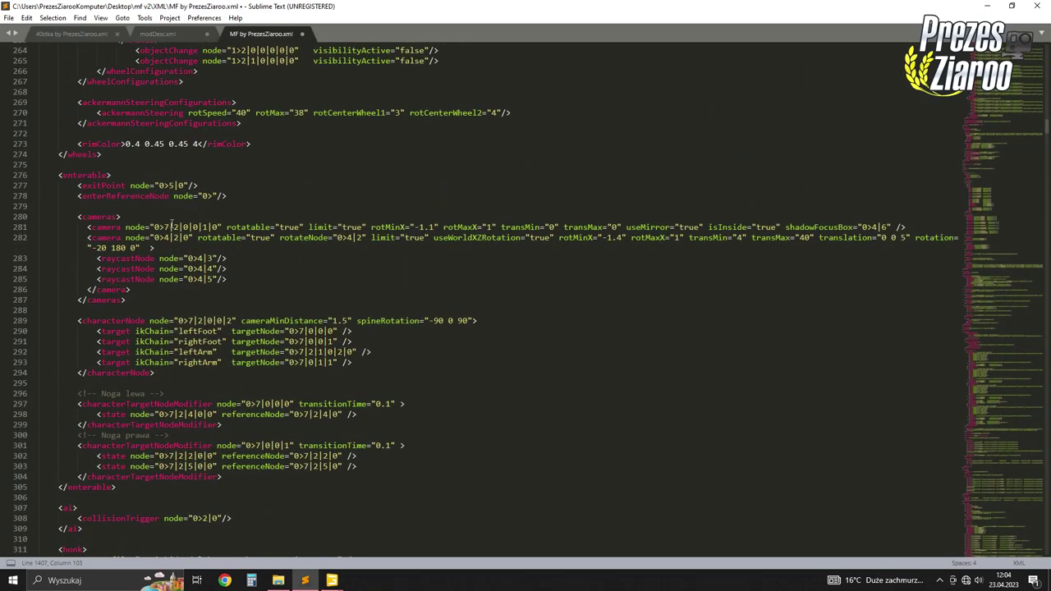
{"action": "left_click_drag", "start_coordinate": [154, 226], "coordinate": [218, 227]}
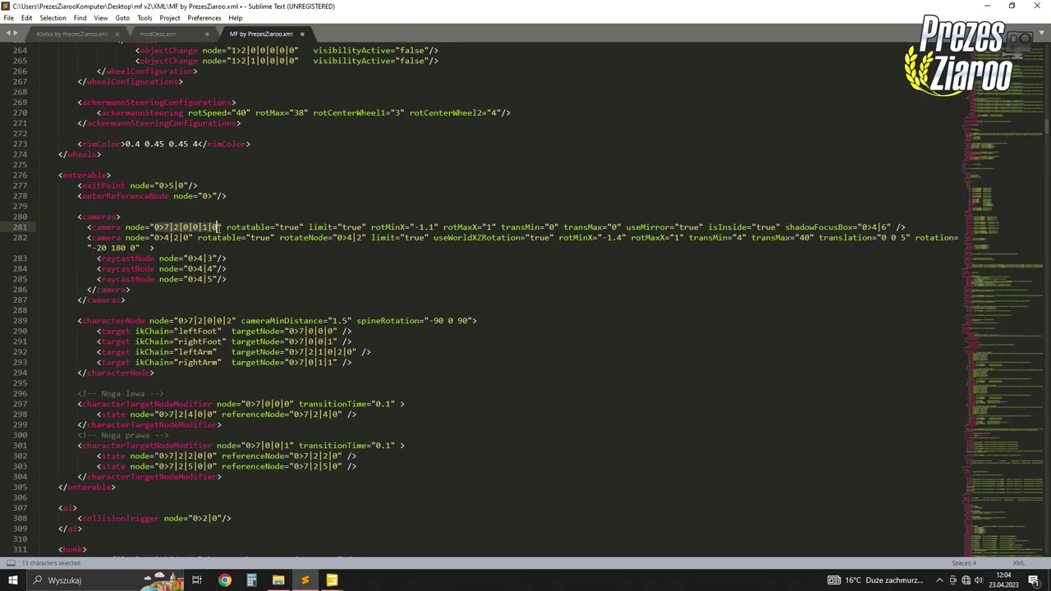
{"action": "left_click", "coordinate": [218, 228]}
Copy the index path of Kamera oczojeby from the MF model and set the inside camera's node in the XML to 0>7|2|0|0|1|0|0
{"action": "mouse_move", "coordinate": [331, 581]}
{"action": "left_click", "coordinate": [273, 529]}
{"action": "left_click_drag", "start_coordinate": [940, 94], "coordinate": [881, 87]}
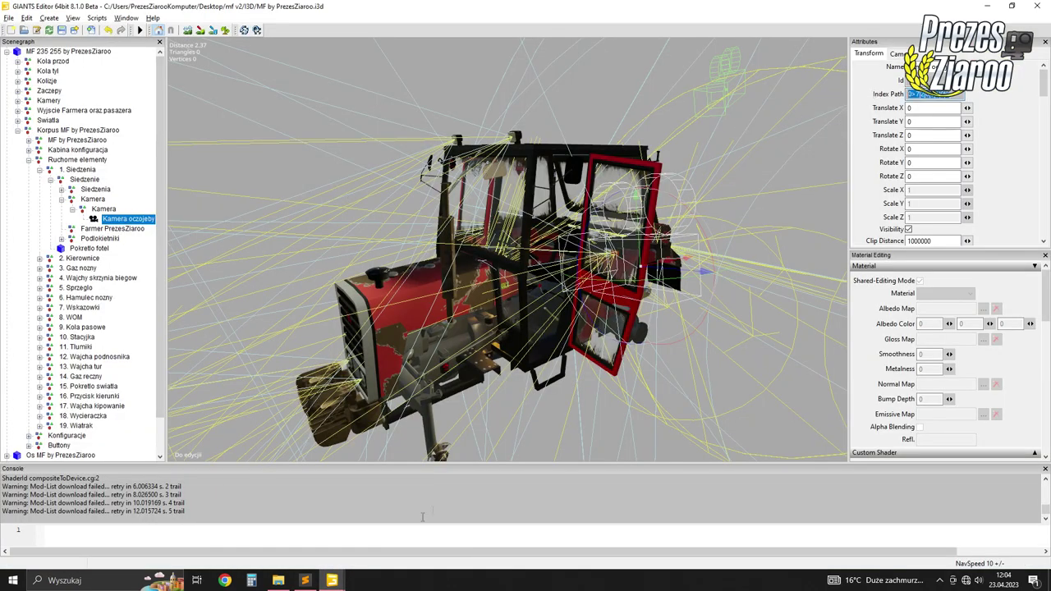
{"action": "left_click", "coordinate": [305, 580]}
{"action": "left_click_drag", "start_coordinate": [154, 227], "coordinate": [220, 226]}
{"action": "type", "text": "0>7|2|0|0|1|0|0"}
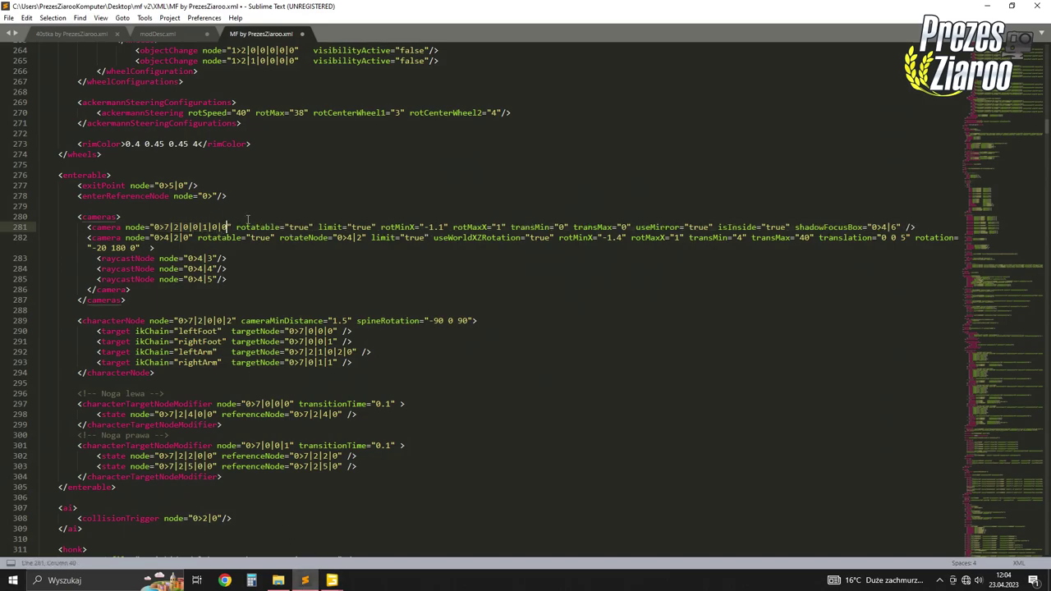
Check the inside camera's node path in the XML and view the transforms of the inner Kamera group in the MF model
{"action": "double_click", "coordinate": [224, 228]}
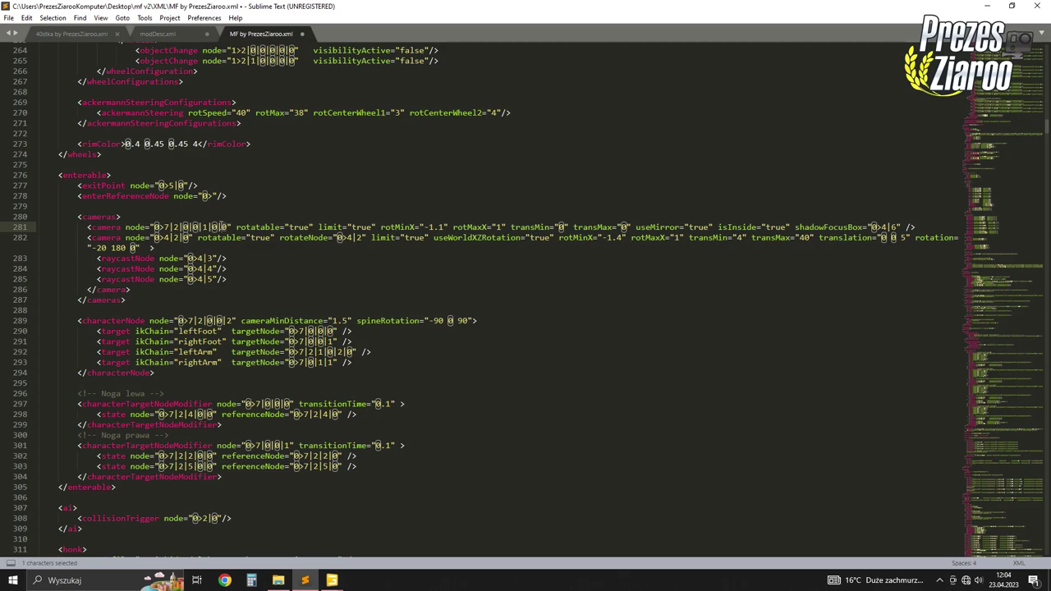
{"action": "left_click", "coordinate": [232, 226]}
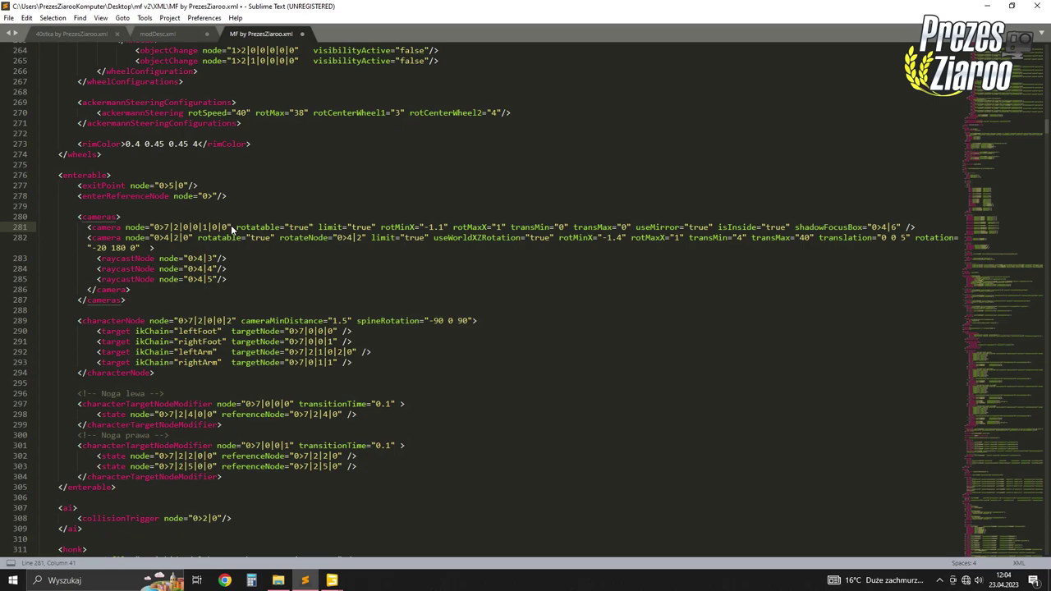
{"action": "left_click", "coordinate": [332, 581]}
{"action": "left_click", "coordinate": [379, 515]}
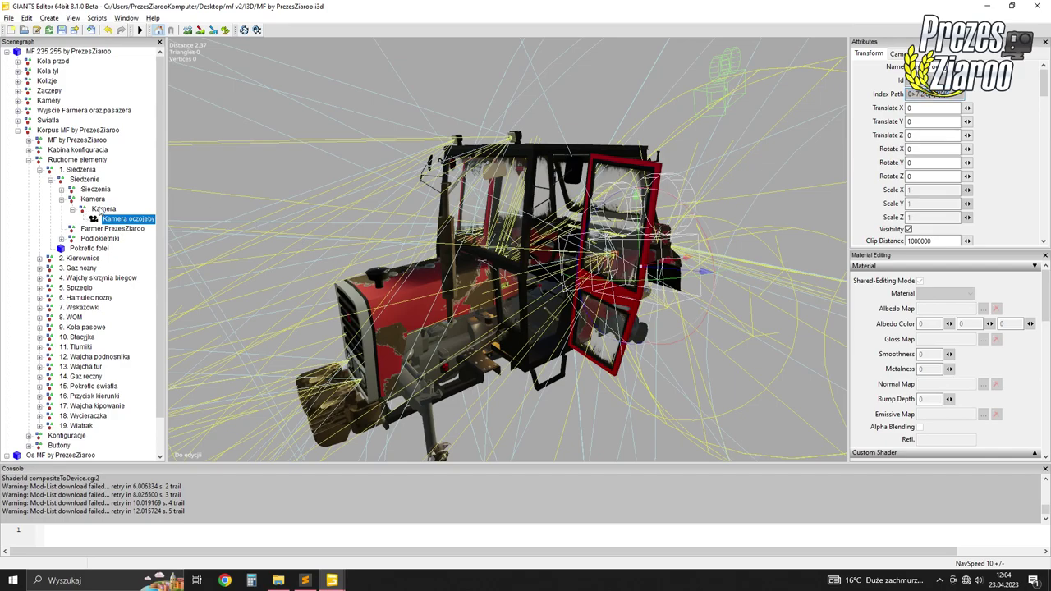
{"action": "left_click", "coordinate": [103, 210]}
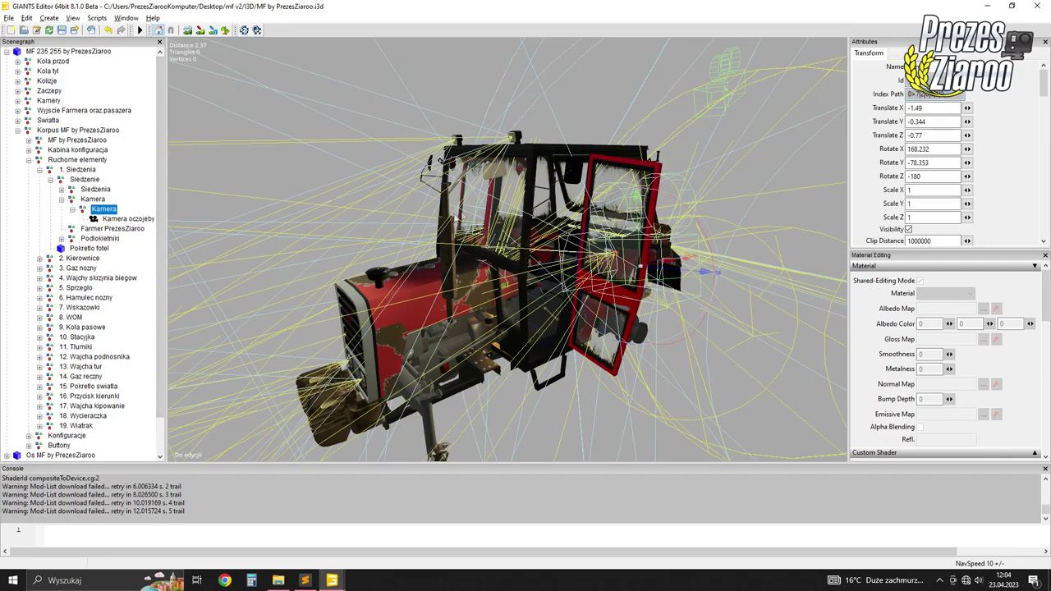
Find the AnimacjaWchodzeniabyPrezesZiaroo animation in the MF XML and check the first Kamera part's end translation
{"action": "left_click", "coordinate": [305, 581]}
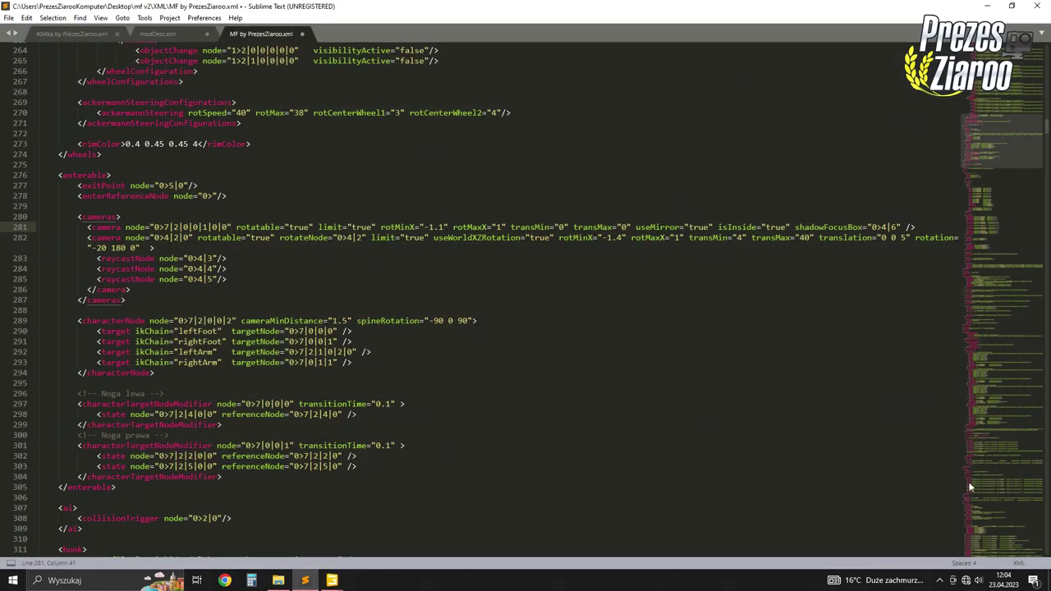
{"action": "left_click", "coordinate": [985, 485]}
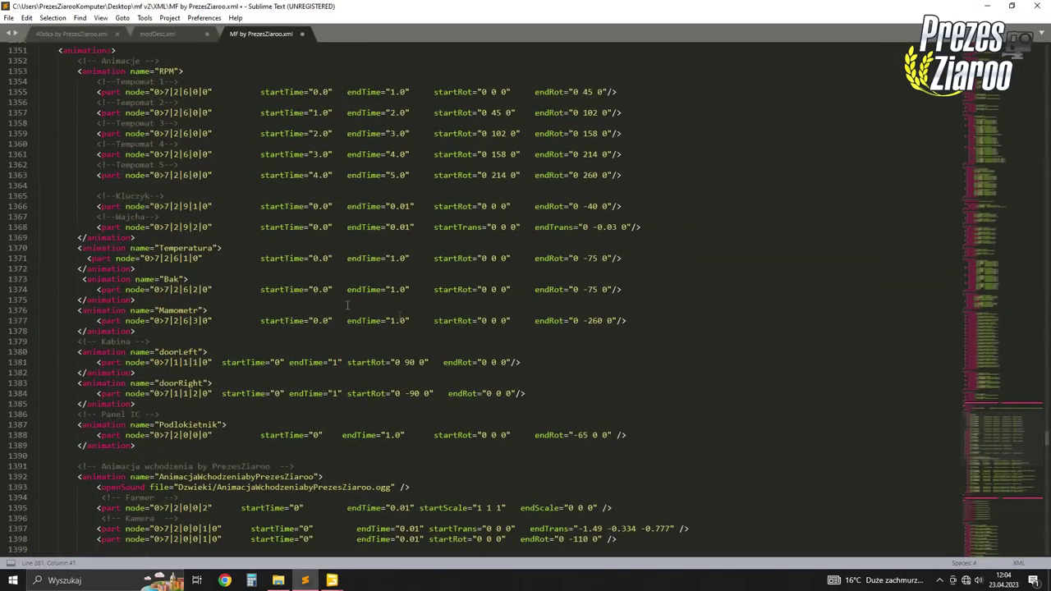
{"action": "scroll", "coordinate": [348, 305], "scroll_direction": "down", "scroll_amount": 9}
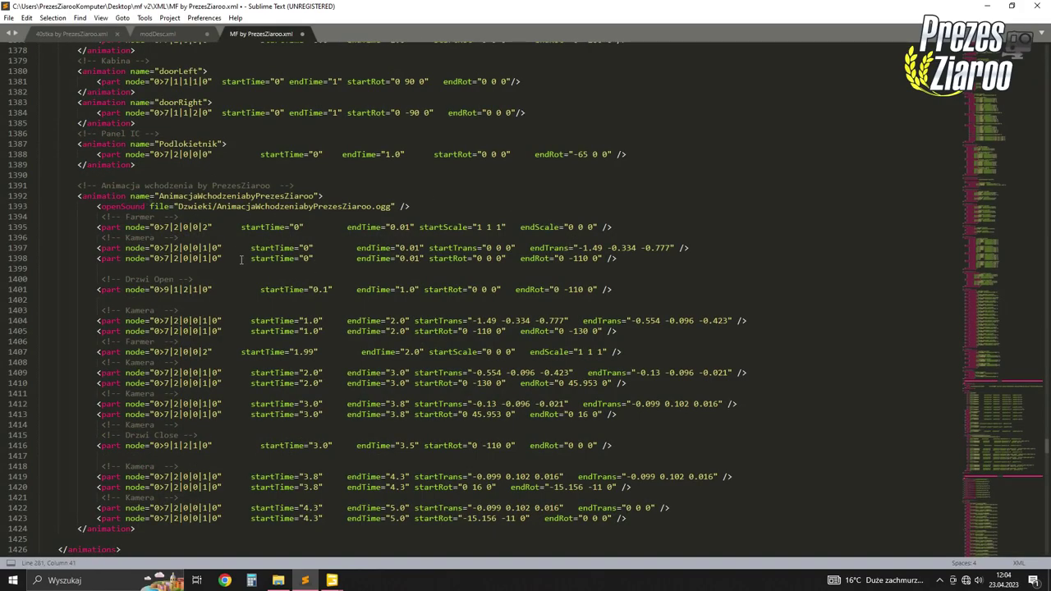
{"action": "left_click", "coordinate": [577, 247]}
{"action": "left_click_drag", "start_coordinate": [577, 247], "coordinate": [667, 247]}
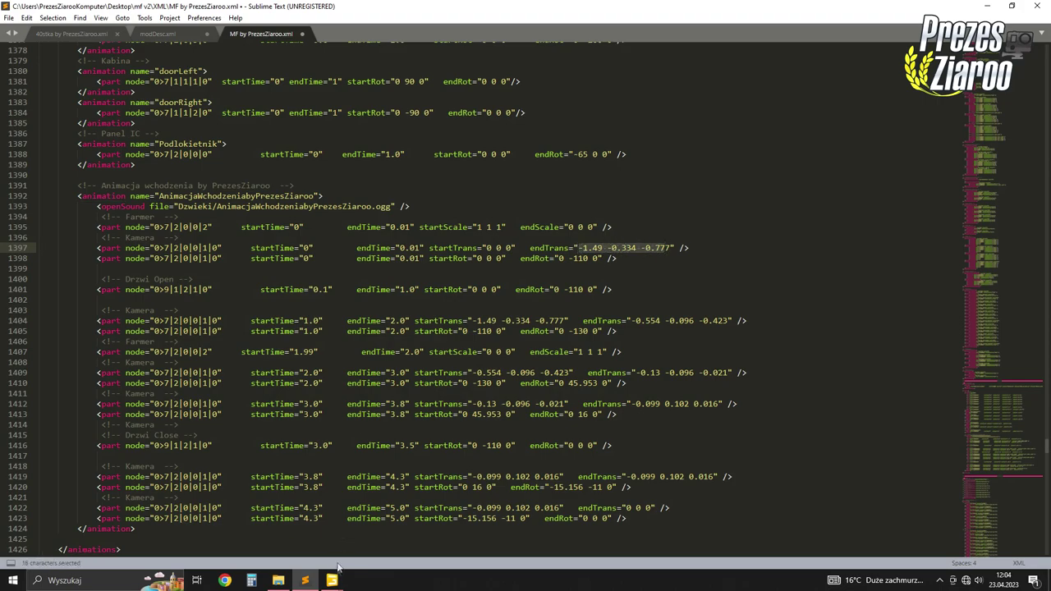
Return to the MF model and reset the inner Kamera group's X and Y rotation to 0
{"action": "mouse_move", "coordinate": [332, 579]}
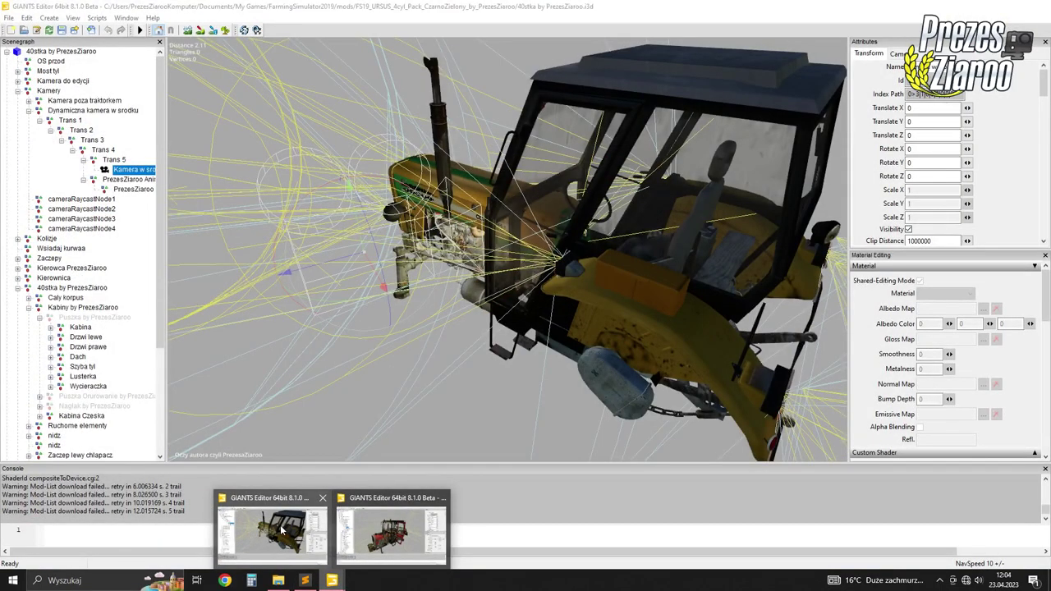
{"action": "left_click", "coordinate": [282, 529]}
{"action": "mouse_move", "coordinate": [331, 579]}
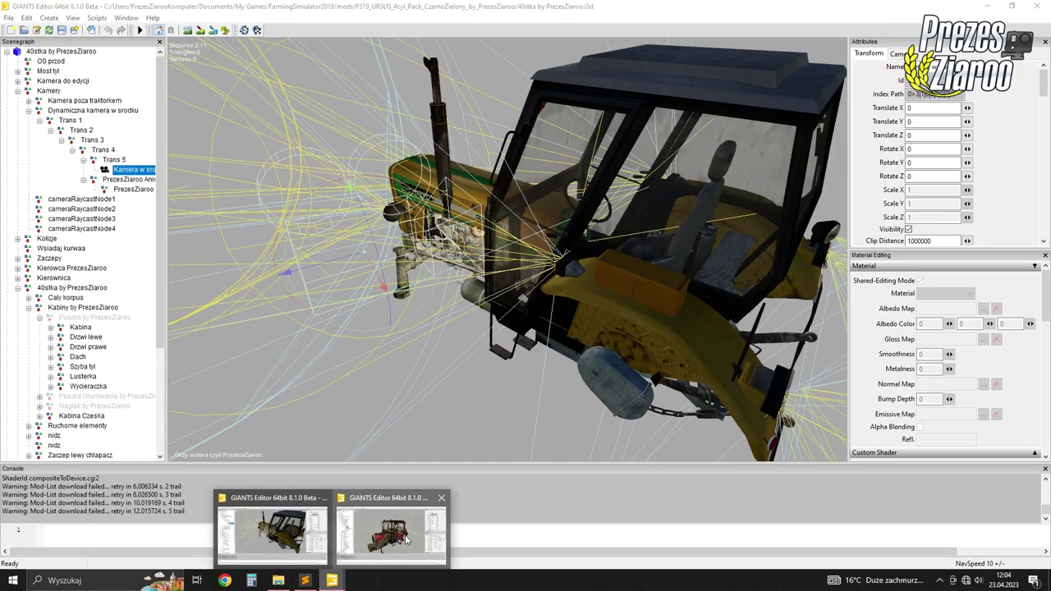
{"action": "left_click", "coordinate": [405, 538]}
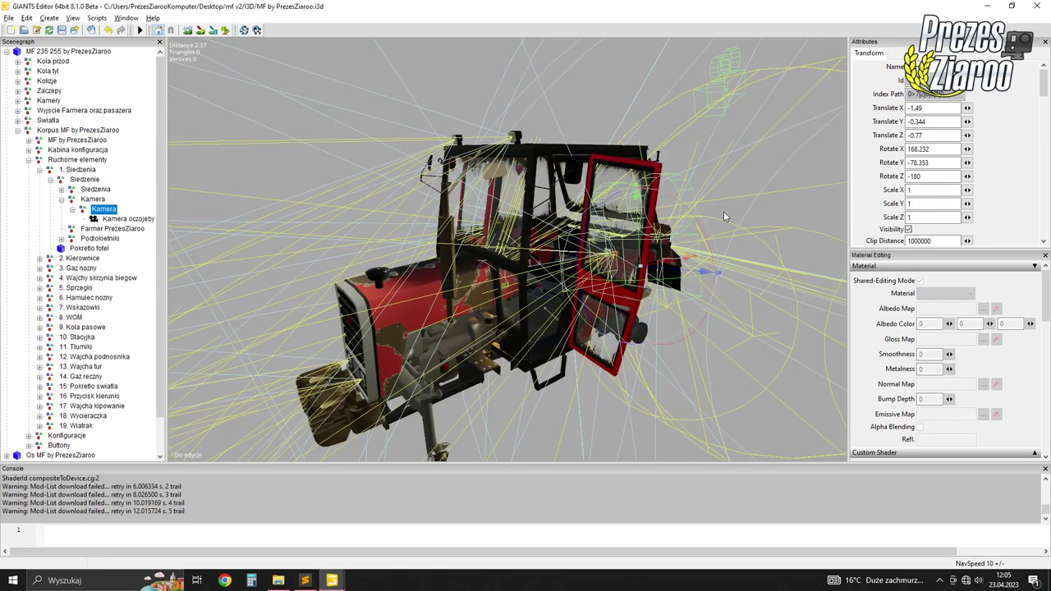
{"action": "double_click", "coordinate": [935, 150]}
{"action": "key", "text": "BackSpace"}
{"action": "type", "text": "0"}
{"action": "key", "text": "Tab"}
{"action": "type", "text": "0"}
{"action": "key", "text": "Tab"}
{"action": "key", "text": "BackSpace"}
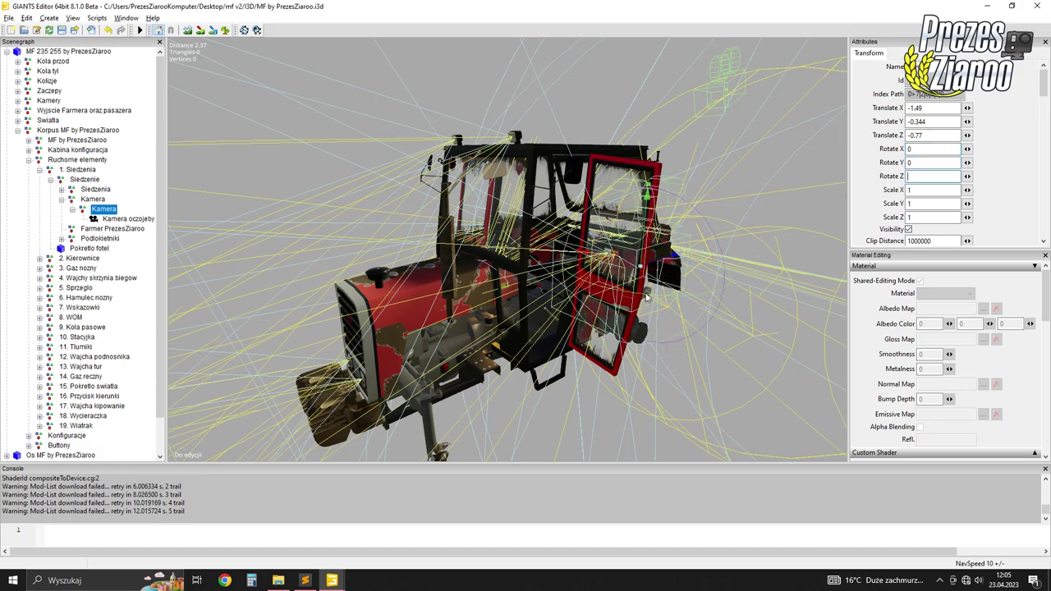
Turn the inner Kamera group toward the cab by setting its rotation to X 0, Y -100, Z 0
{"action": "left_click_drag", "start_coordinate": [650, 298], "coordinate": [710, 289]}
{"action": "double_click", "coordinate": [936, 175]}
{"action": "type", "text": "0"}
{"action": "double_click", "coordinate": [931, 150]}
{"action": "type", "text": "0"}
{"action": "key", "text": "Tab"}
{"action": "type", "text": "-4.532"}
{"action": "left_click_drag", "start_coordinate": [930, 161], "coordinate": [913, 162]}
{"action": "type", "text": "110"}
{"action": "middle_click_drag", "start_coordinate": [697, 198], "coordinate": [571, 191]}
{"action": "double_click", "coordinate": [914, 162]}
{"action": "type", "text": "100"}
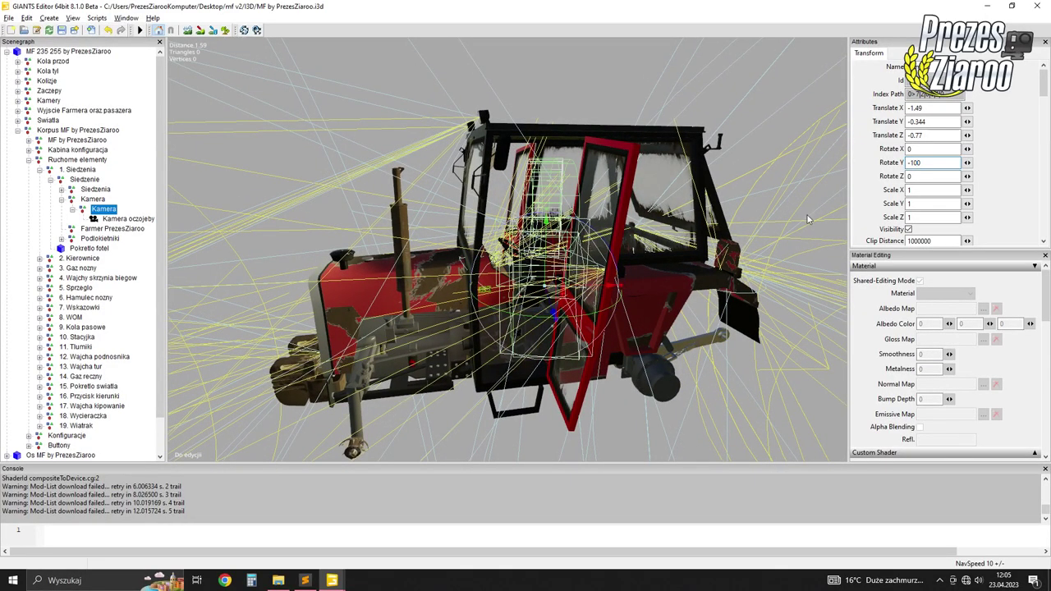
Try rotating the inner Kamera group freehand in the view and undo the rotation
{"action": "middle_click_drag", "start_coordinate": [601, 256], "coordinate": [554, 198]}
{"action": "left_click_drag", "start_coordinate": [336, 216], "coordinate": [343, 209]}
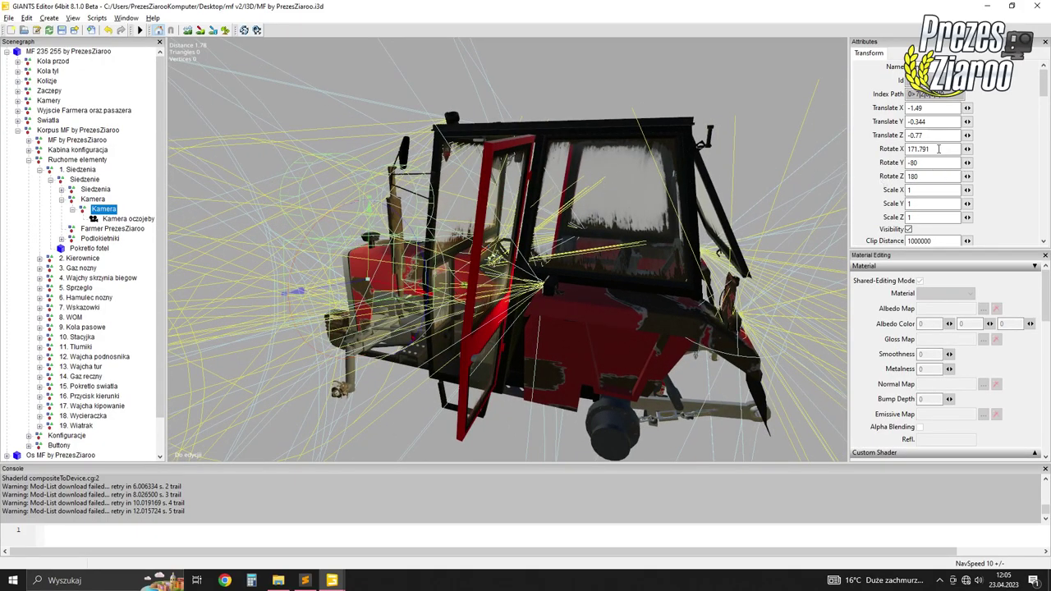
{"action": "key", "text": "ctrl+z"}
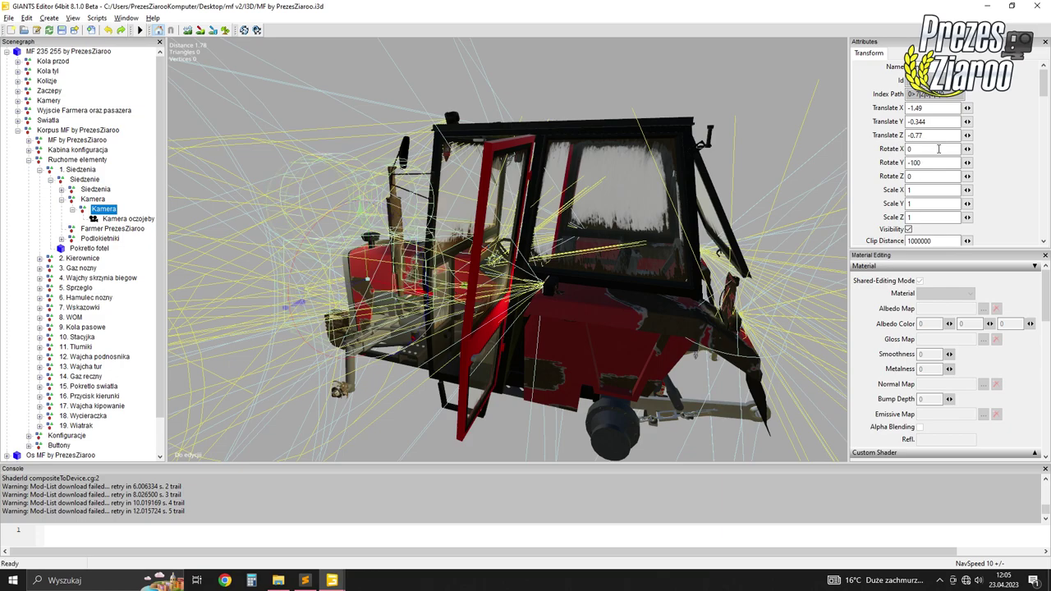
Try an X rotation of -35 for the inner Kamera group and settle on -10
{"action": "double_click", "coordinate": [929, 150]}
{"action": "type", "text": "-35"}
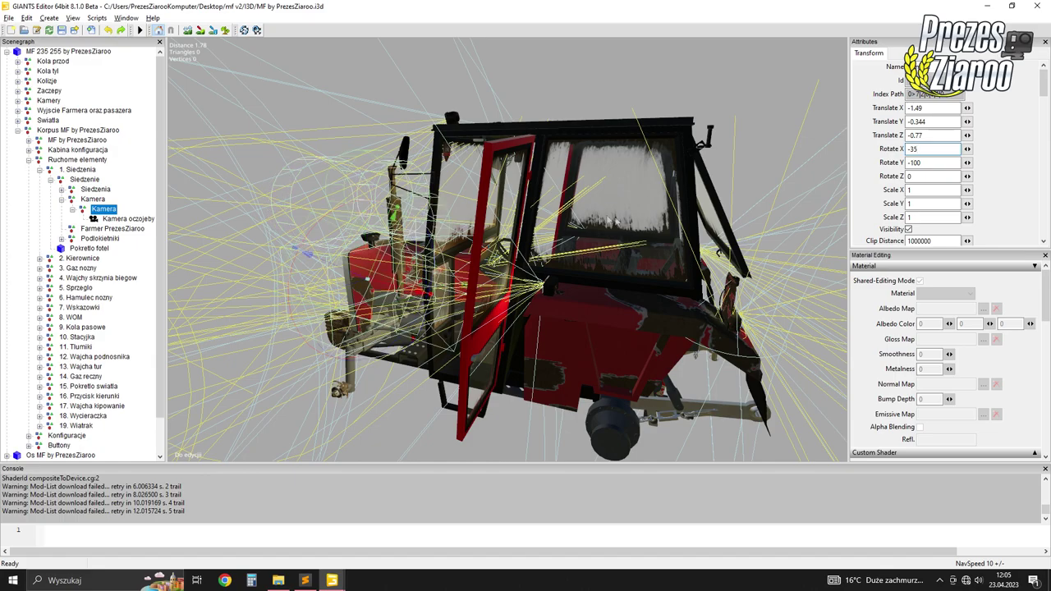
{"action": "key", "text": "Return"}
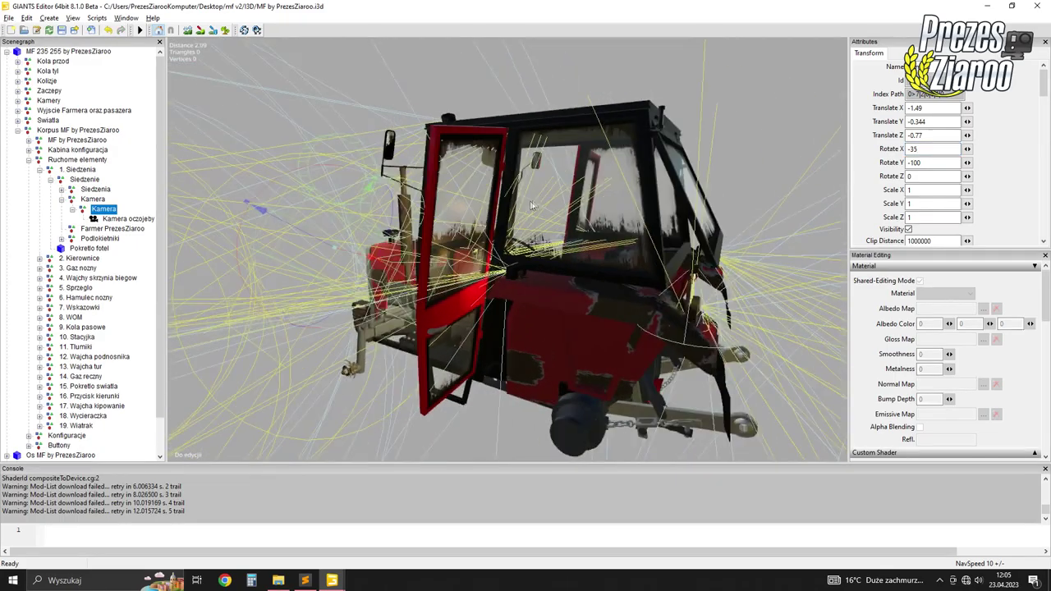
{"action": "double_click", "coordinate": [913, 149]}
{"action": "type", "text": "-10"}
{"action": "key", "text": "Return"}
{"action": "middle_click_drag", "start_coordinate": [588, 182], "coordinate": [662, 185]}
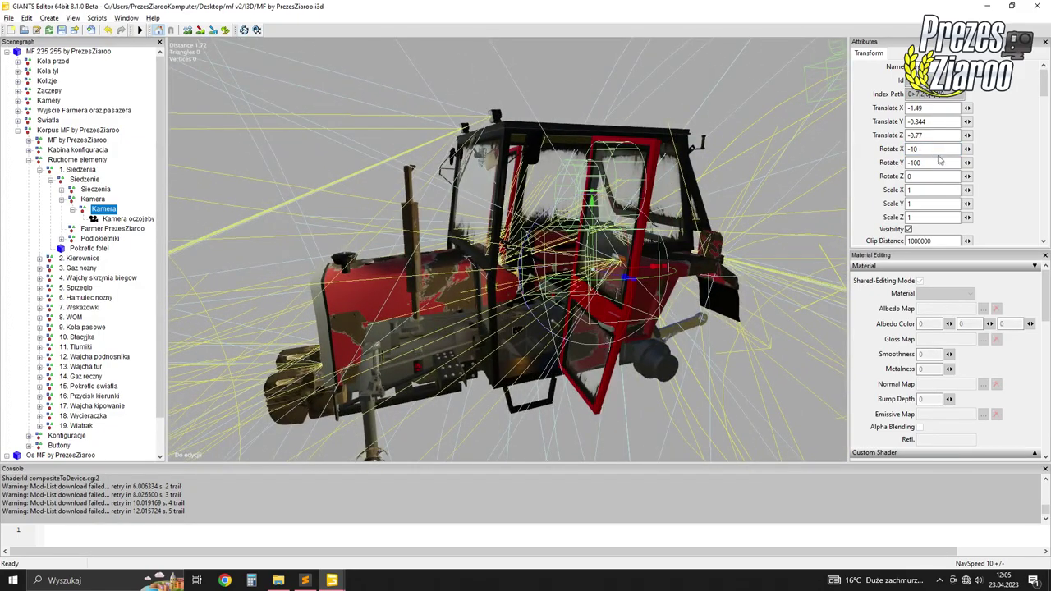
Set the end rotation of the first Kamera rotation part in the MF XML to -10 -100 0, matching the model
{"action": "left_click", "coordinate": [305, 580]}
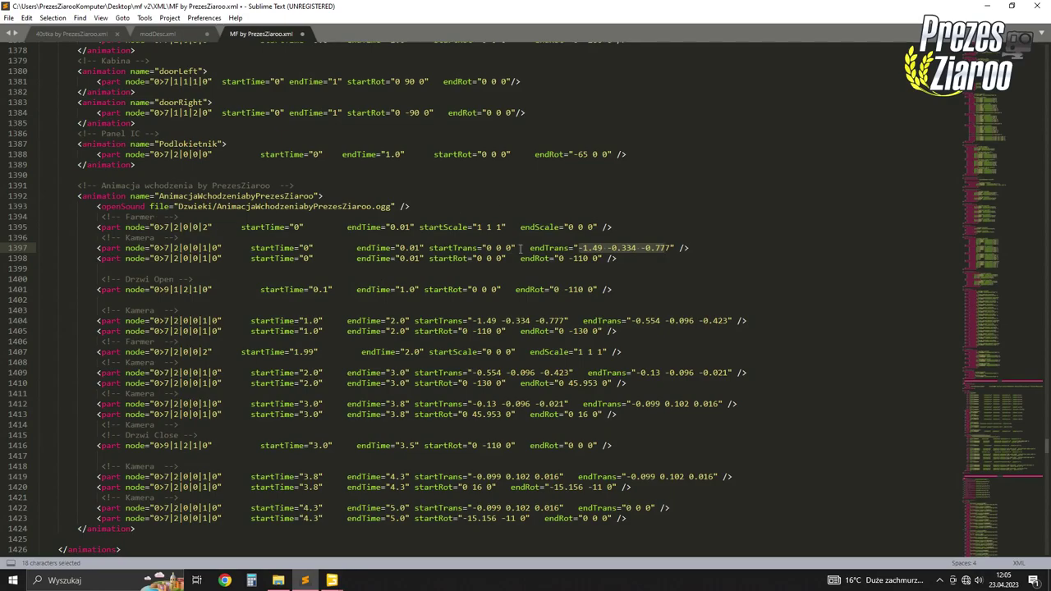
{"action": "left_click_drag", "start_coordinate": [313, 258], "coordinate": [687, 257]}
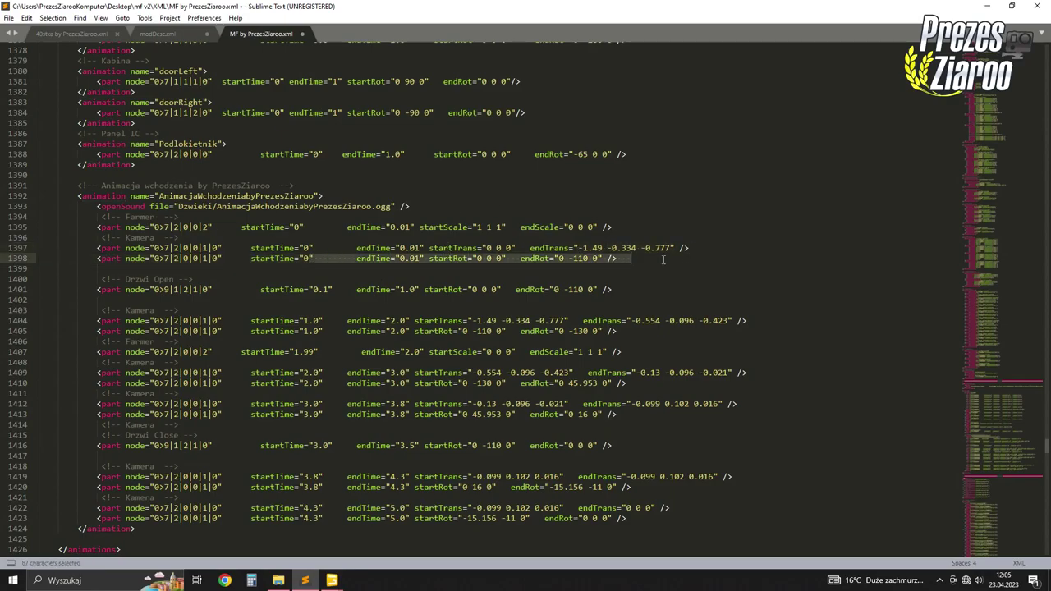
{"action": "left_click", "coordinate": [583, 258]}
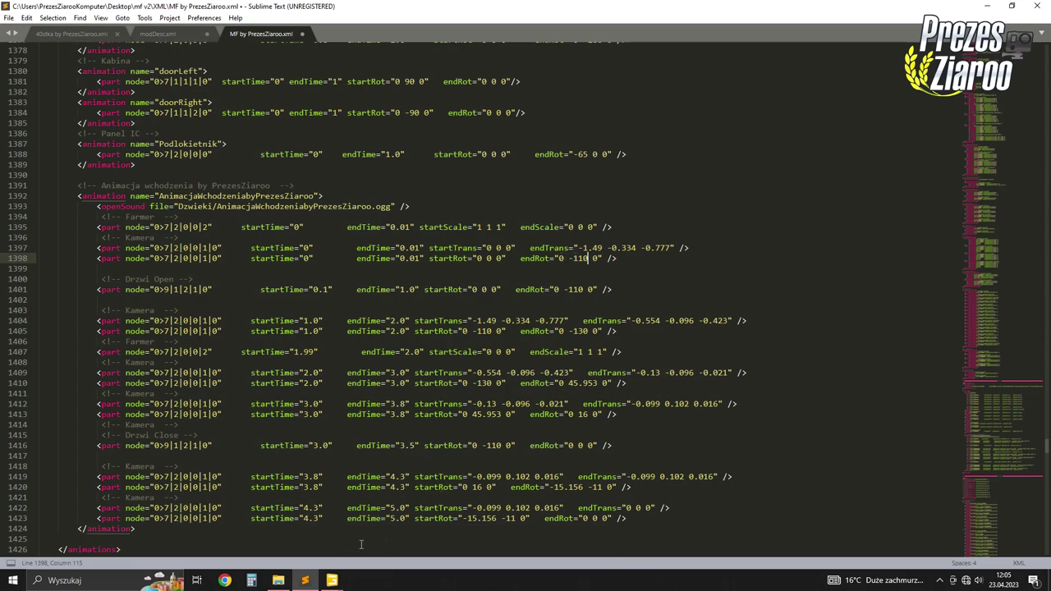
{"action": "mouse_move", "coordinate": [331, 581]}
{"action": "left_click", "coordinate": [394, 534]}
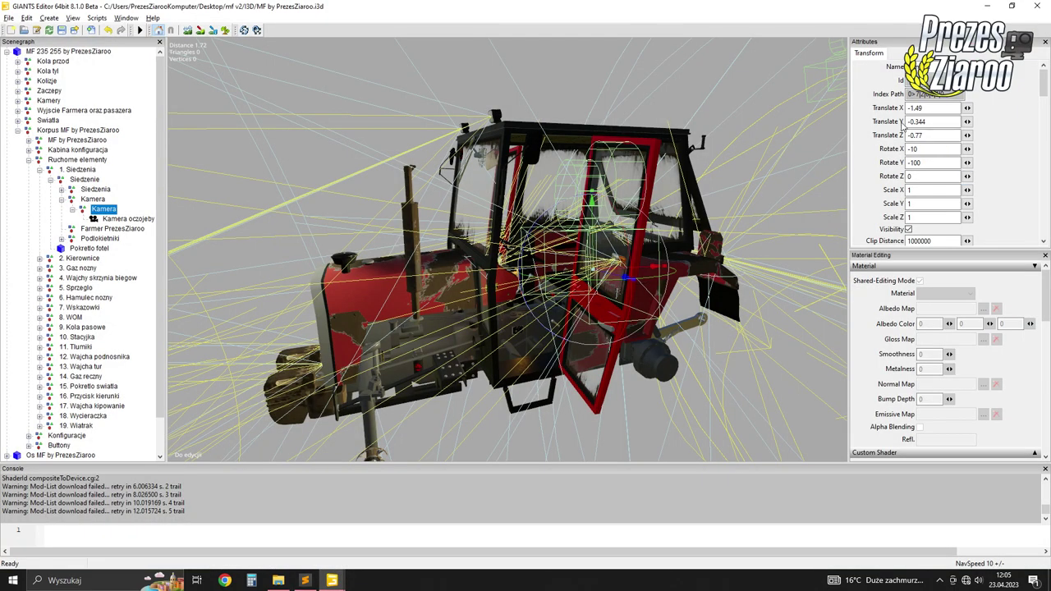
{"action": "left_click", "coordinate": [305, 580]}
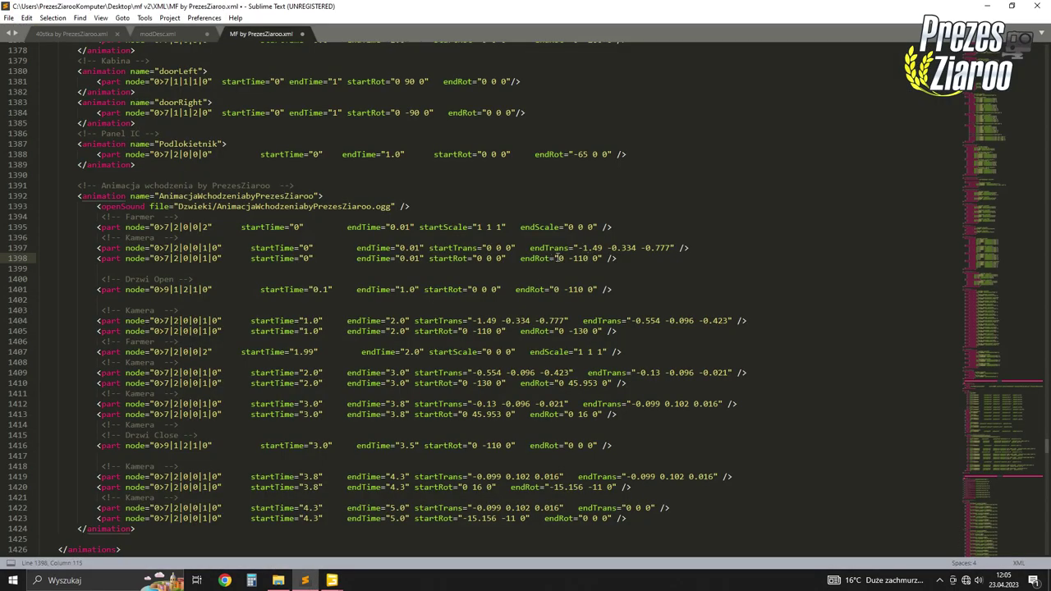
{"action": "type", "text": "-1"}
{"action": "double_click", "coordinate": [589, 257]}
{"action": "type", "text": "100"}
Check the Drzwi Open part in the entry animation and compare it with the open door in the MF model
{"action": "left_click", "coordinate": [232, 288]}
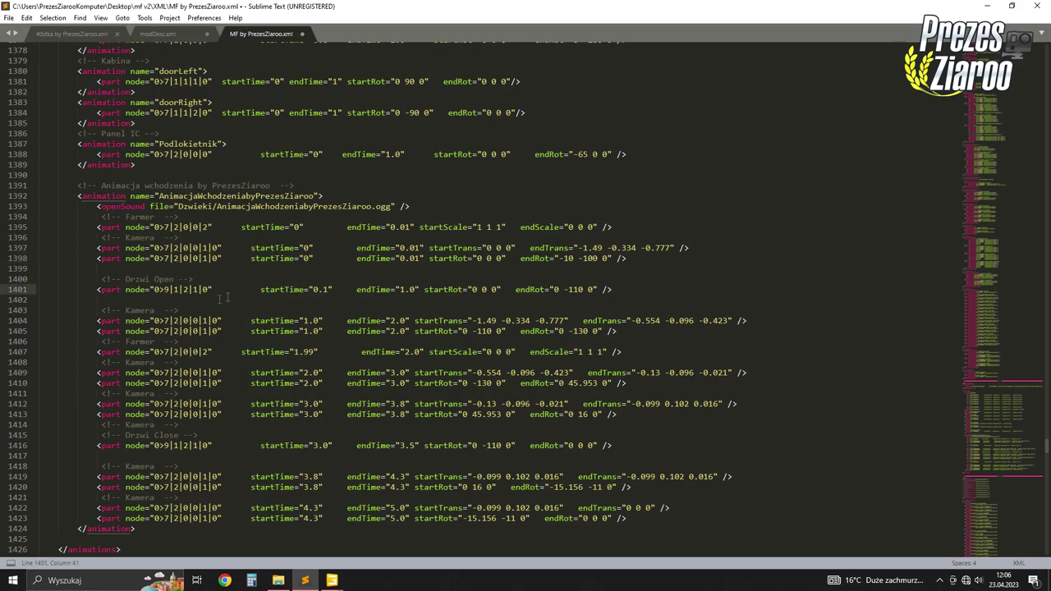
{"action": "mouse_move", "coordinate": [336, 579]}
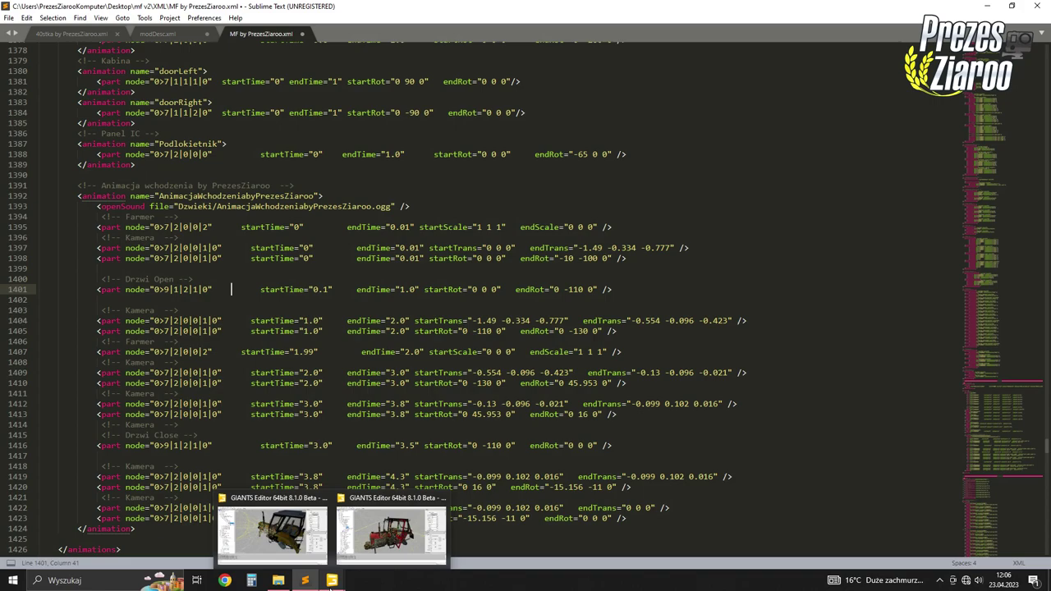
{"action": "left_click", "coordinate": [365, 540]}
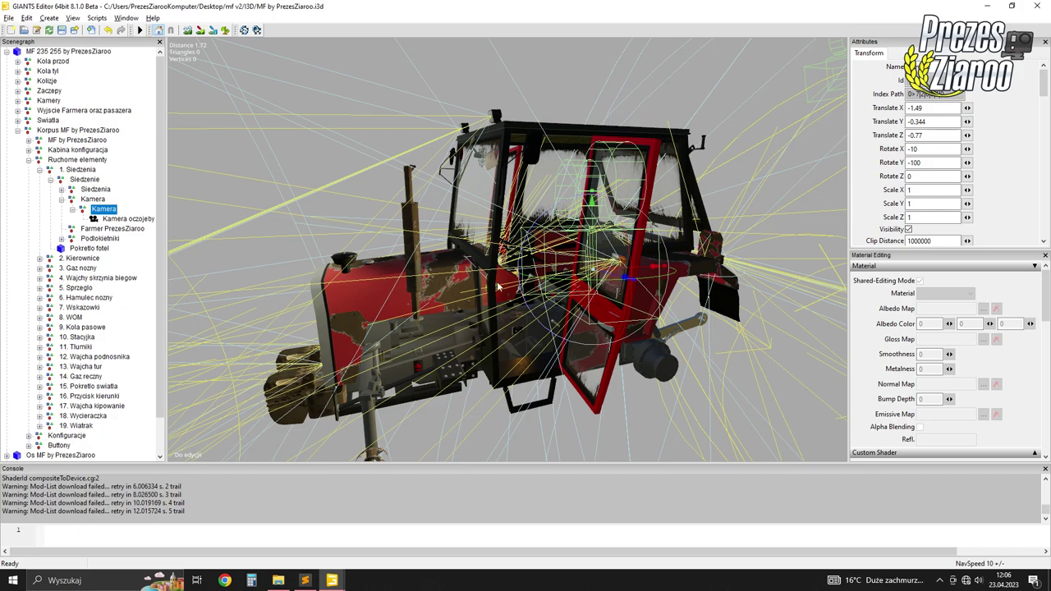
Expand the animations block in the Ursus 40stka XML and locate the AnimacjaWchodzeniabyPrezesZiaroo entry animation
{"action": "left_click", "coordinate": [304, 580]}
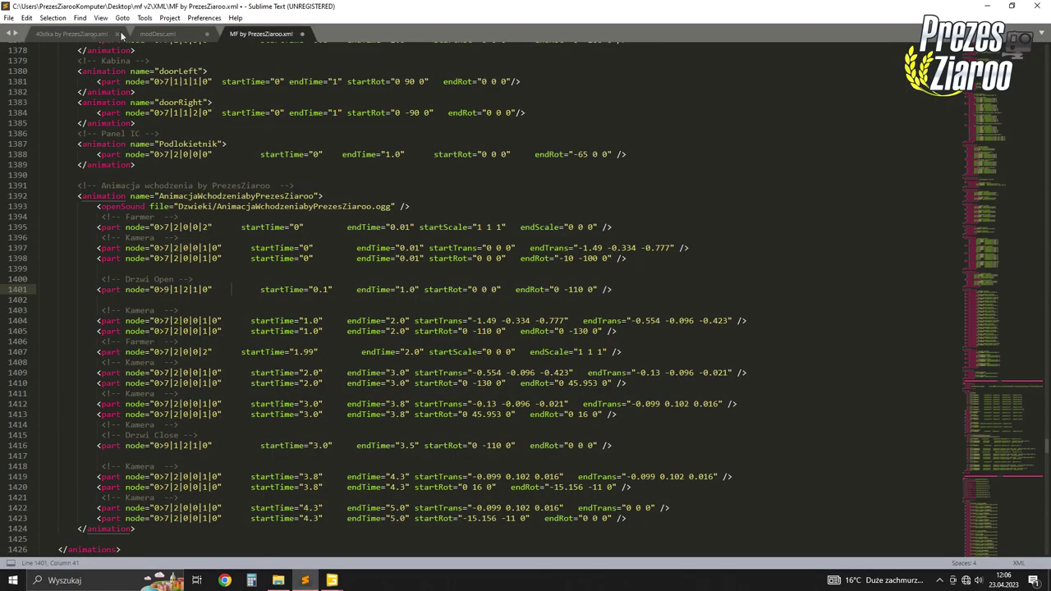
{"action": "left_click", "coordinate": [72, 33]}
{"action": "scroll", "coordinate": [270, 210], "scroll_direction": "up", "scroll_amount": 15}
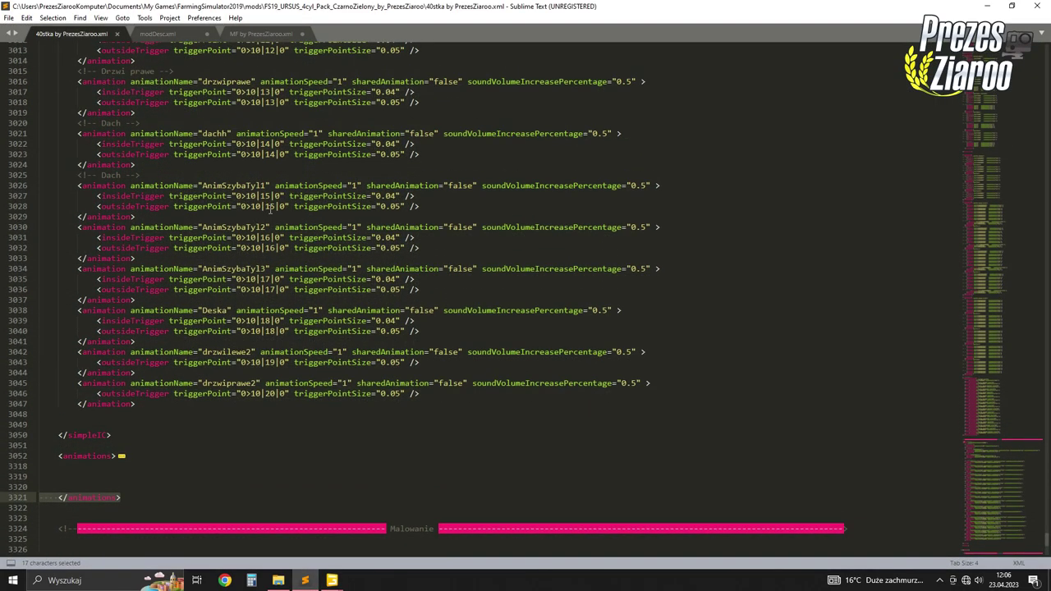
{"action": "scroll", "coordinate": [270, 210], "scroll_direction": "up", "scroll_amount": 17}
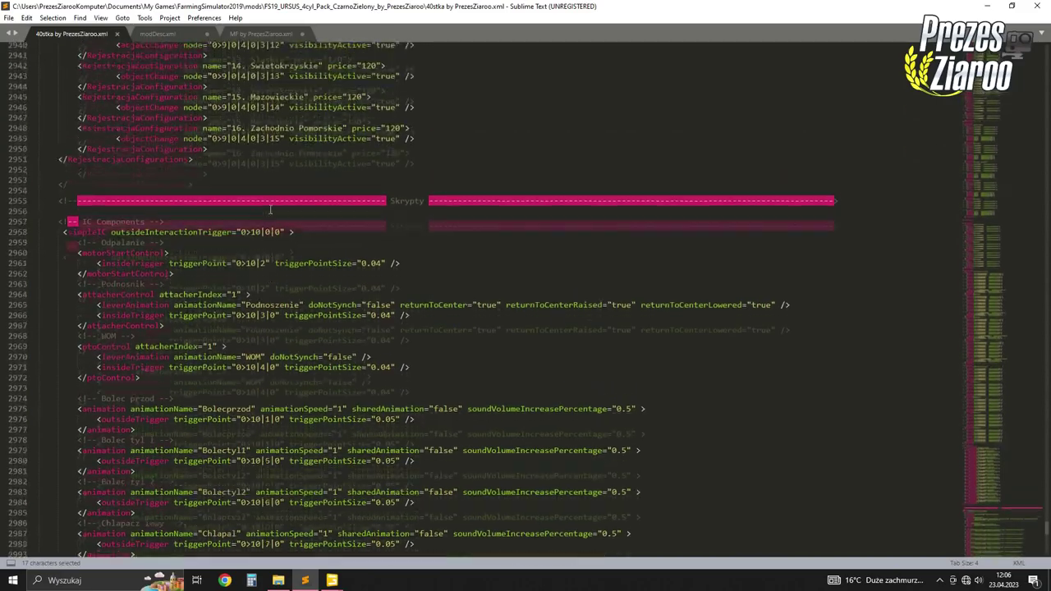
{"action": "scroll", "coordinate": [270, 210], "scroll_direction": "down", "scroll_amount": 15}
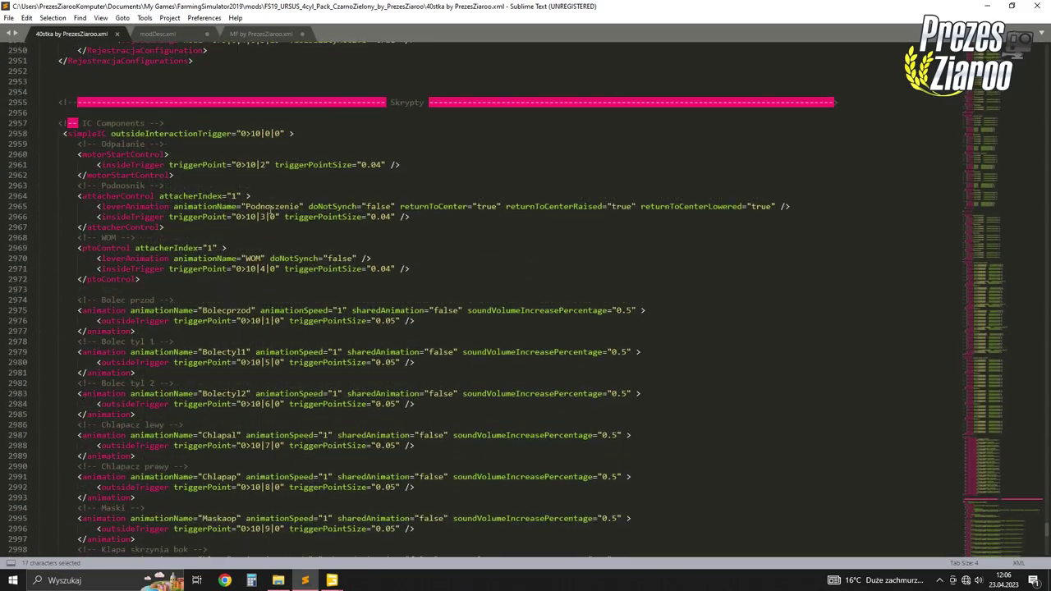
{"action": "scroll", "coordinate": [270, 210], "scroll_direction": "down", "scroll_amount": 12}
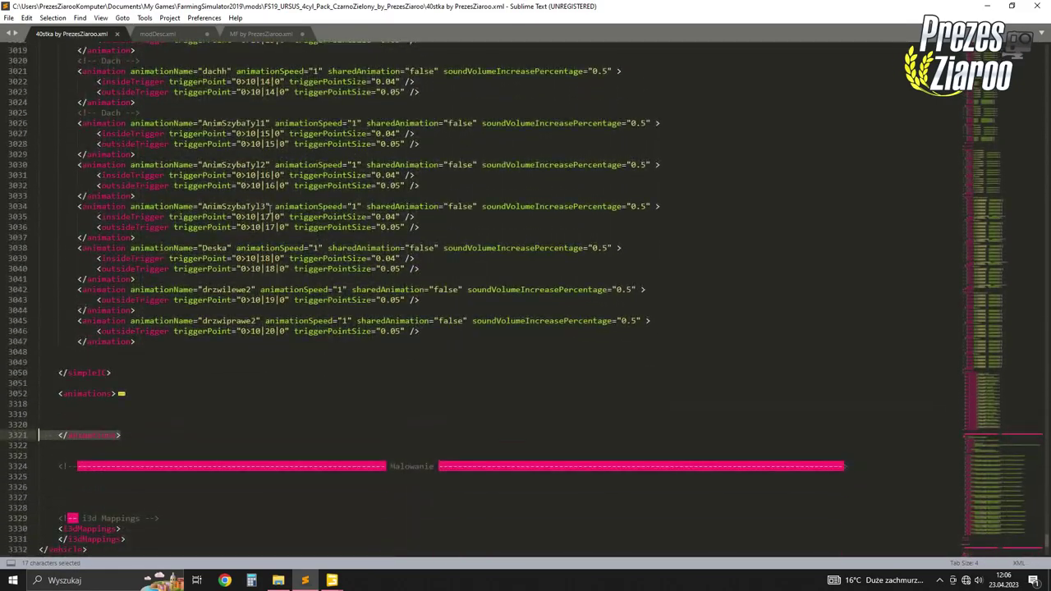
{"action": "scroll", "coordinate": [270, 210], "scroll_direction": "down", "scroll_amount": 3}
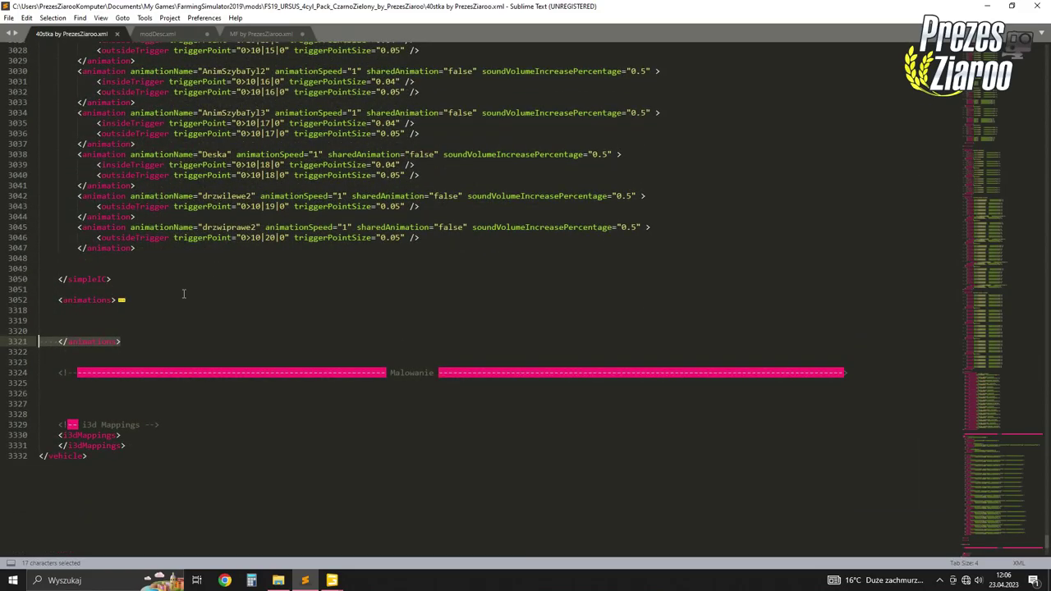
{"action": "left_click", "coordinate": [65, 301]}
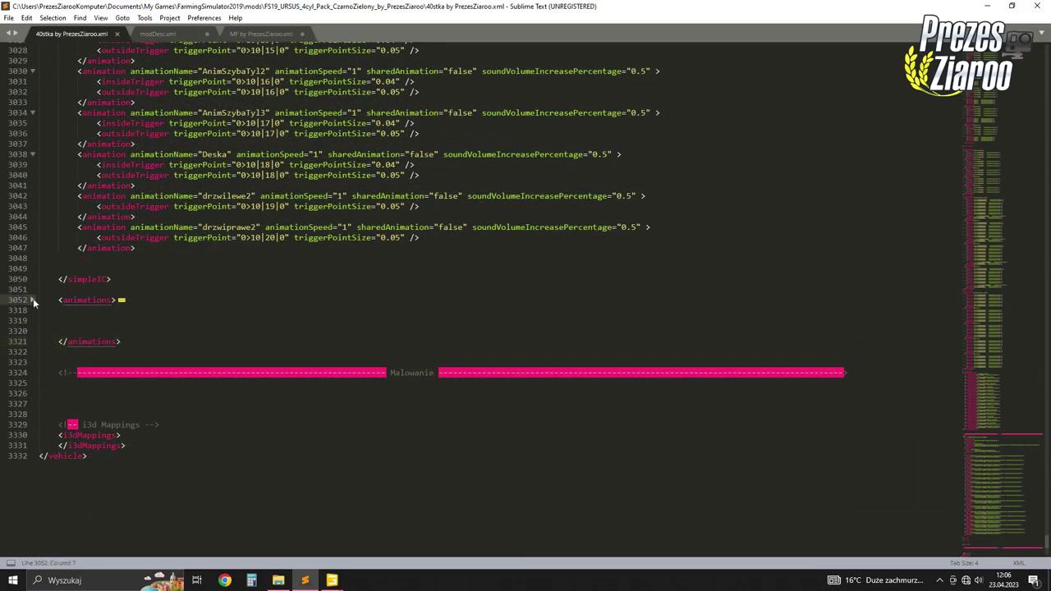
{"action": "left_click", "coordinate": [34, 301]}
{"action": "scroll", "coordinate": [175, 296], "scroll_direction": "down", "scroll_amount": 20}
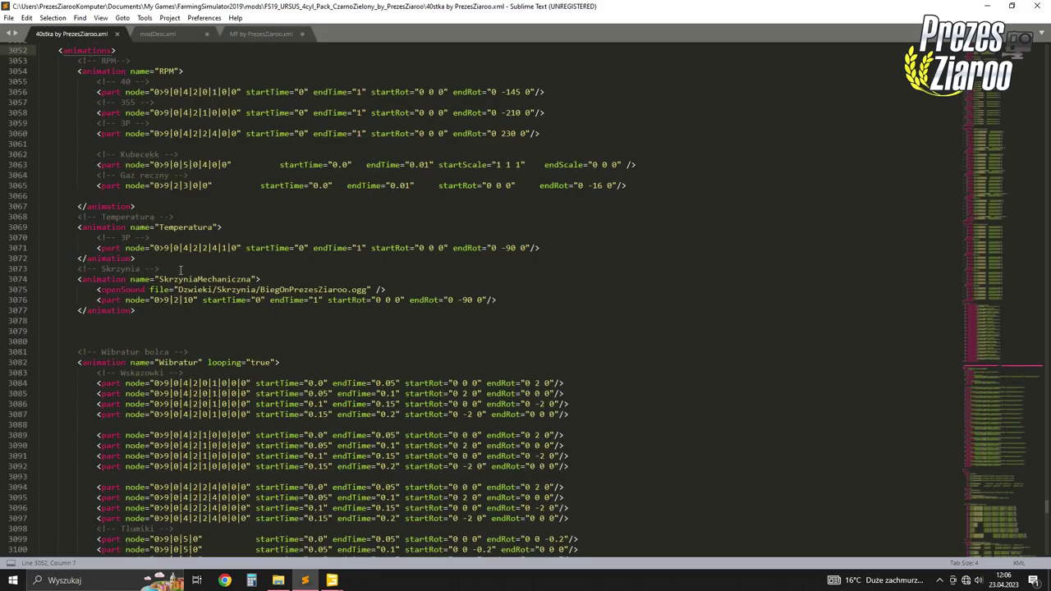
{"action": "scroll", "coordinate": [182, 264], "scroll_direction": "down", "scroll_amount": 20}
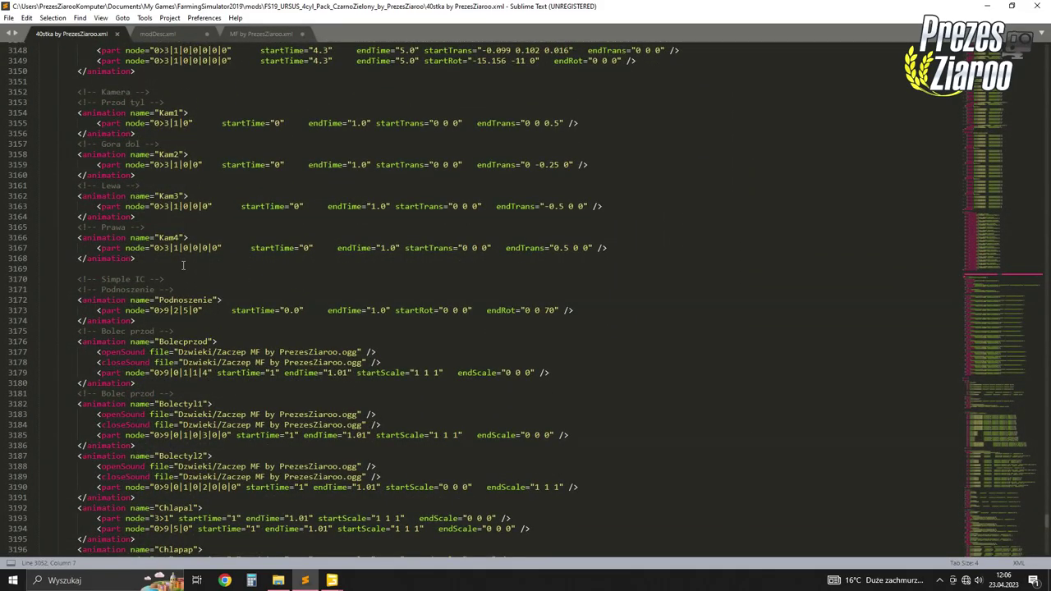
{"action": "scroll", "coordinate": [214, 209], "scroll_direction": "down", "scroll_amount": 18}
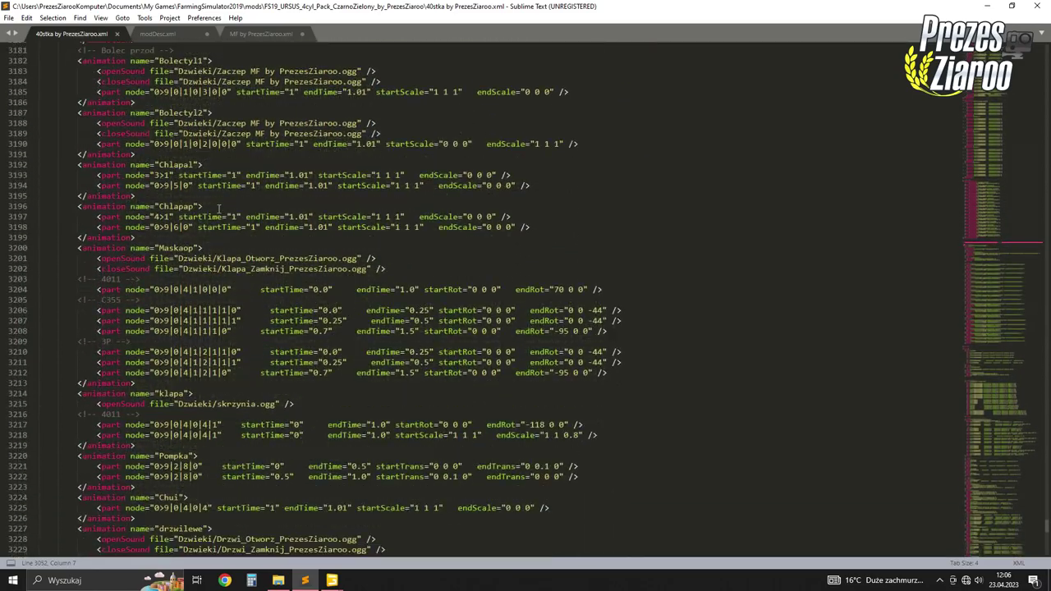
{"action": "scroll", "coordinate": [218, 209], "scroll_direction": "down", "scroll_amount": 20}
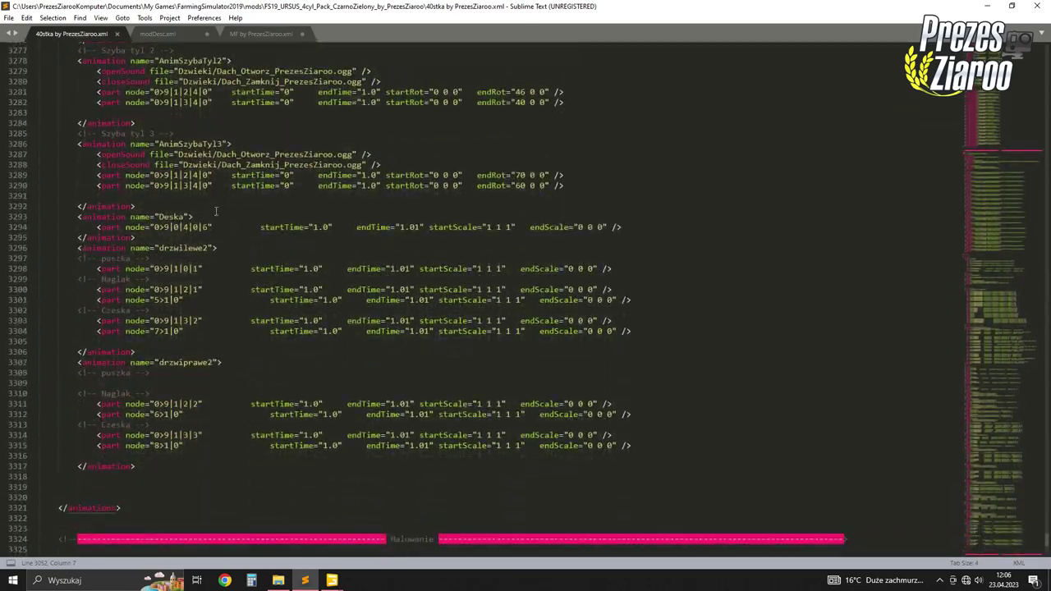
{"action": "scroll", "coordinate": [215, 211], "scroll_direction": "up", "scroll_amount": 20}
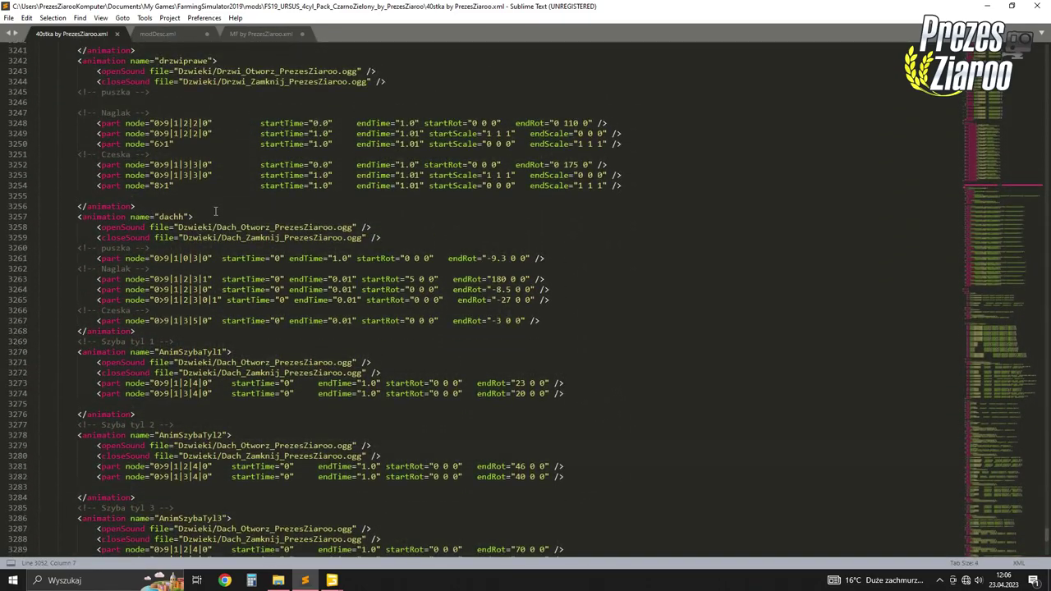
{"action": "scroll", "coordinate": [215, 211], "scroll_direction": "up", "scroll_amount": 8}
{"action": "scroll", "coordinate": [217, 212], "scroll_direction": "up", "scroll_amount": 20}
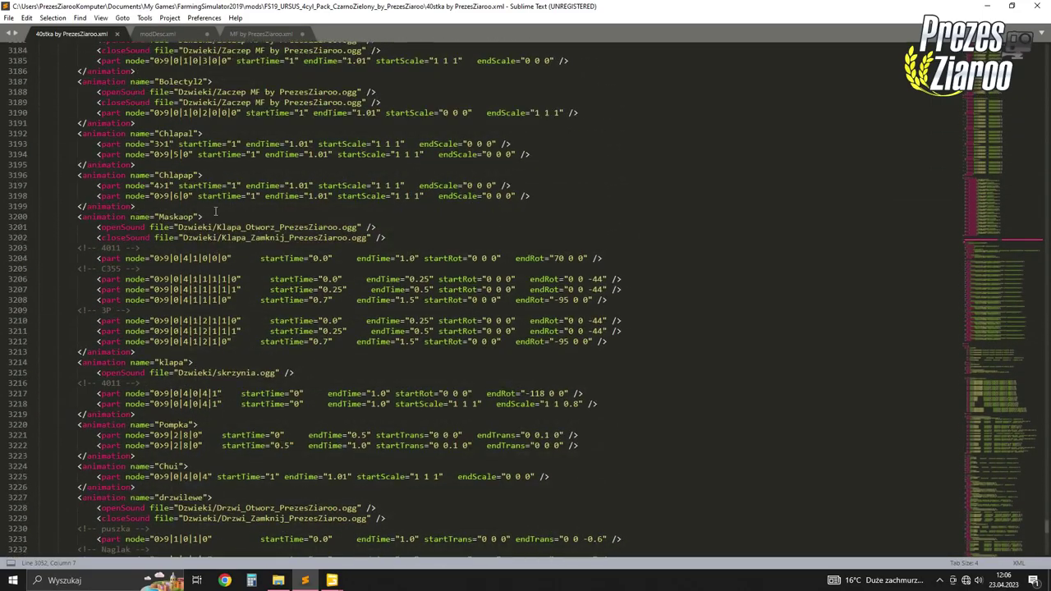
{"action": "scroll", "coordinate": [215, 212], "scroll_direction": "up", "scroll_amount": 4}
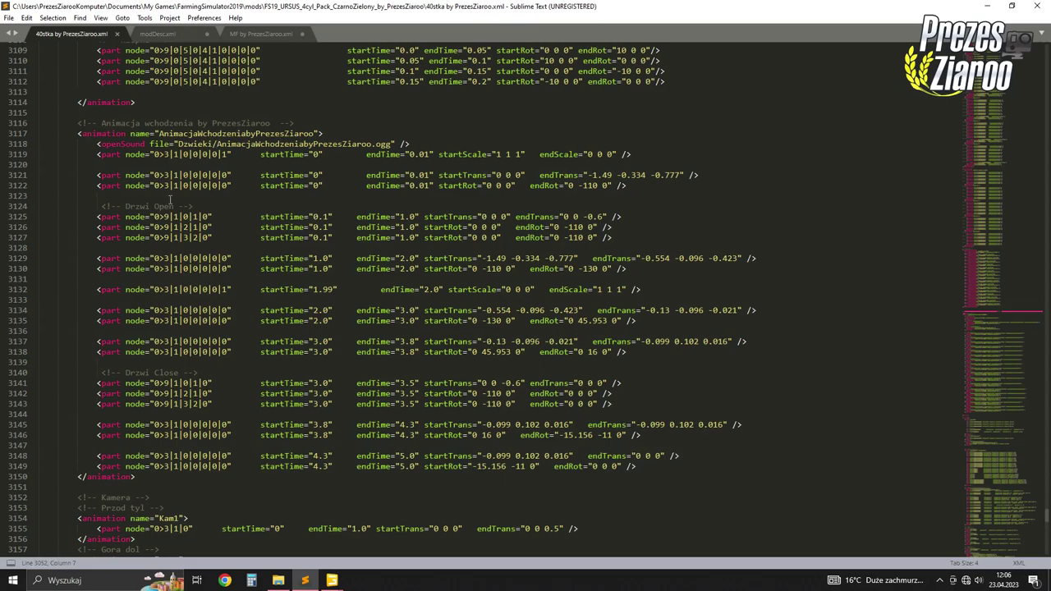
Examine the three Drzwi Open parts of the Ursus entry animation, comparing their translation and rotation attributes
{"action": "left_click_drag", "start_coordinate": [95, 205], "coordinate": [193, 206]}
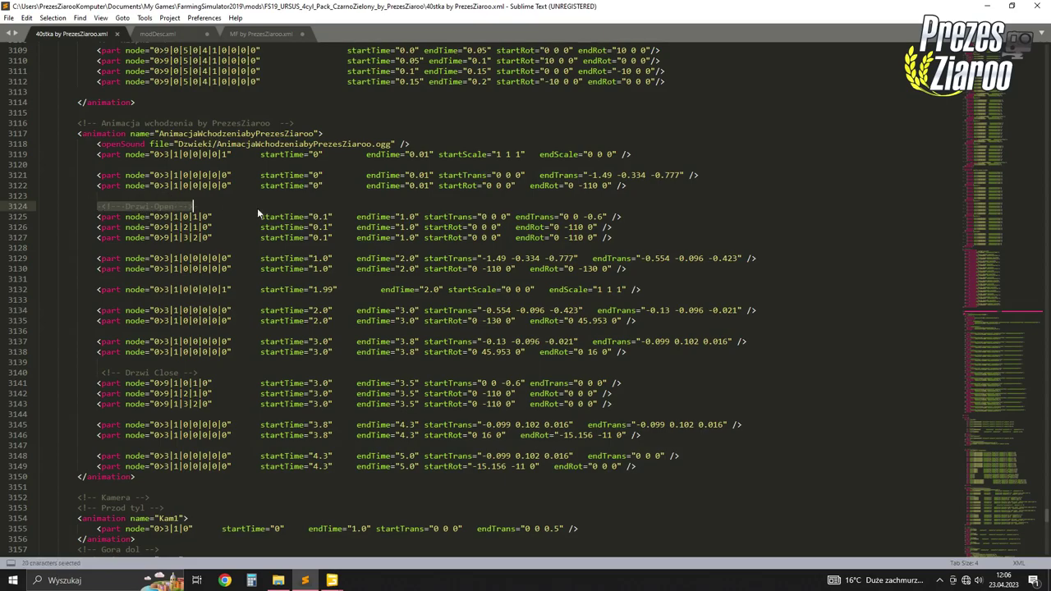
{"action": "left_click_drag", "start_coordinate": [627, 216], "coordinate": [337, 217]}
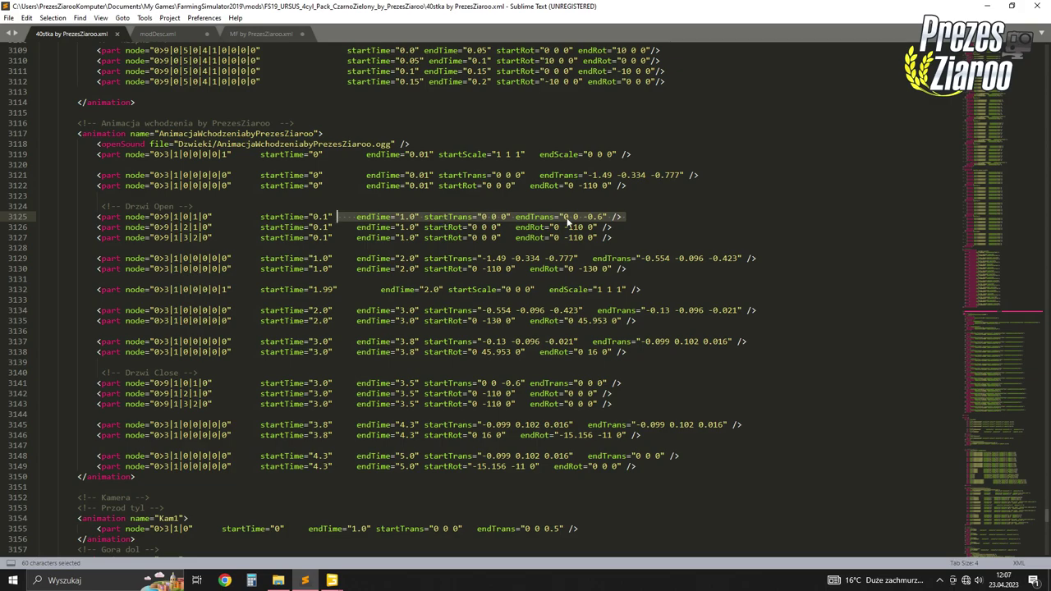
{"action": "left_click_drag", "start_coordinate": [625, 229], "coordinate": [442, 226]}
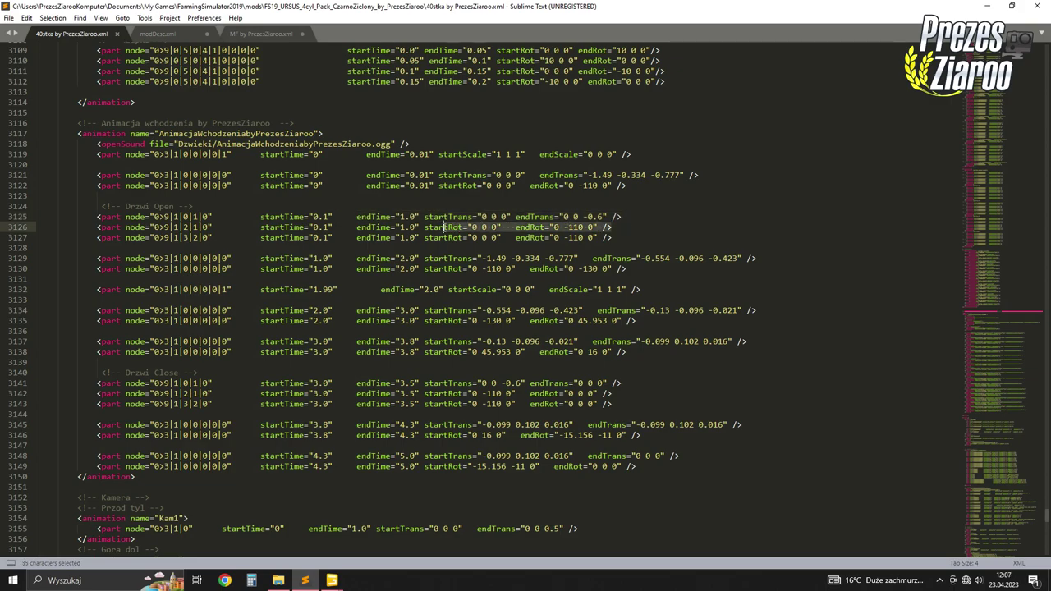
{"action": "left_click_drag", "start_coordinate": [617, 241], "coordinate": [392, 238]}
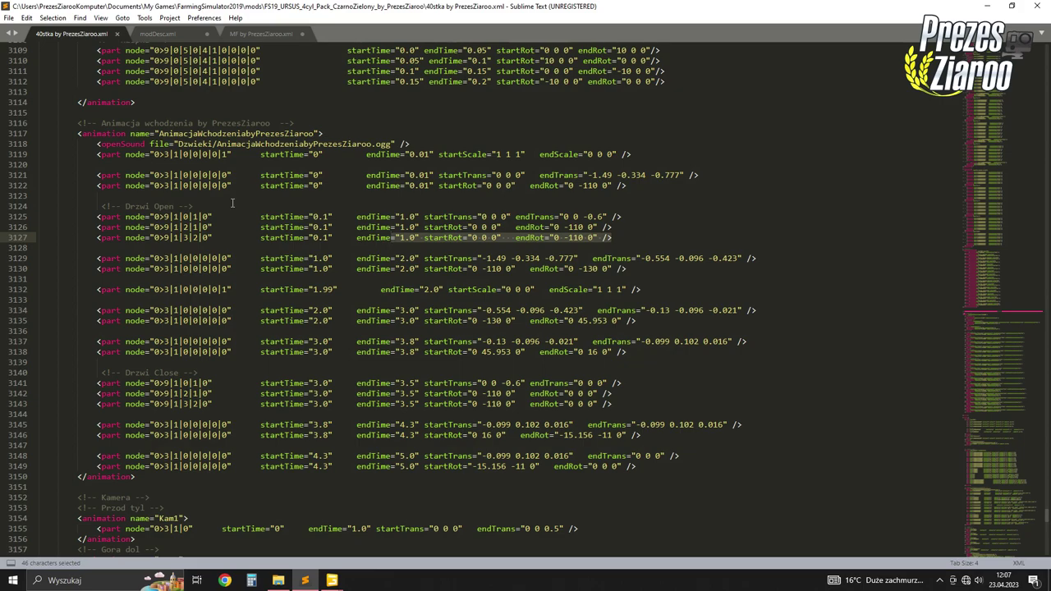
Switch to the Ursus model in GIANTS Editor and inspect the Puszka, Naglak and Kabina Czeska cab variants
{"action": "left_click", "coordinate": [331, 580]}
{"action": "left_click", "coordinate": [271, 538]}
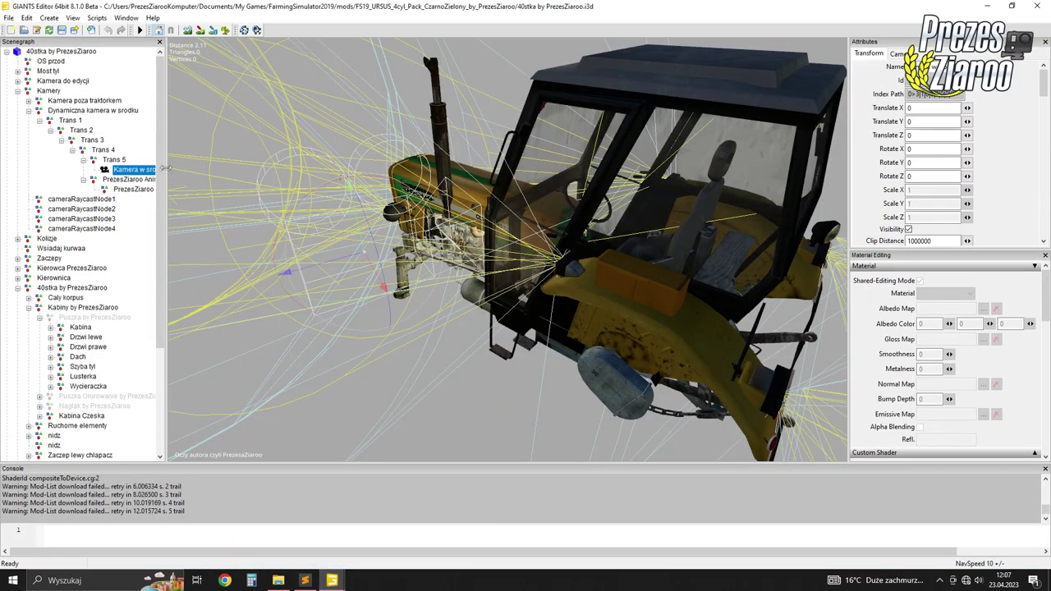
{"action": "left_click", "coordinate": [50, 327]}
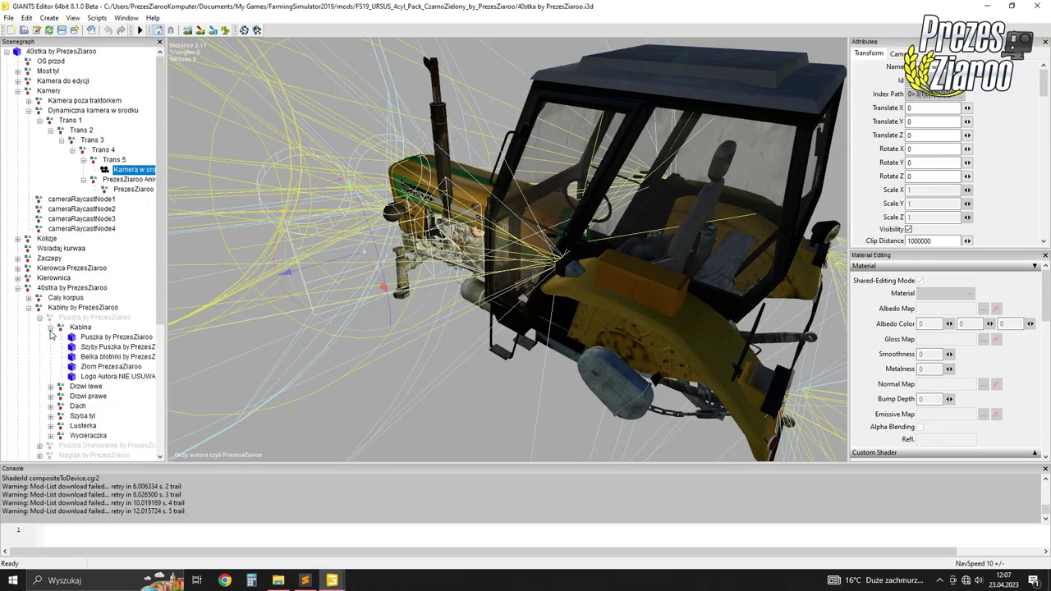
{"action": "left_click", "coordinate": [51, 327]}
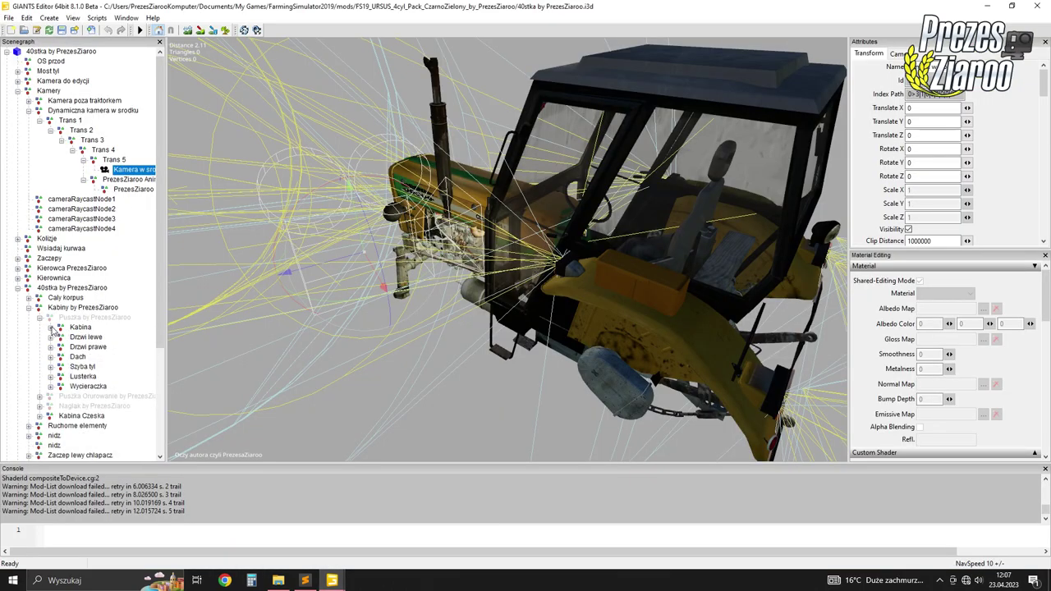
{"action": "left_click", "coordinate": [72, 320]}
{"action": "left_click", "coordinate": [39, 317]}
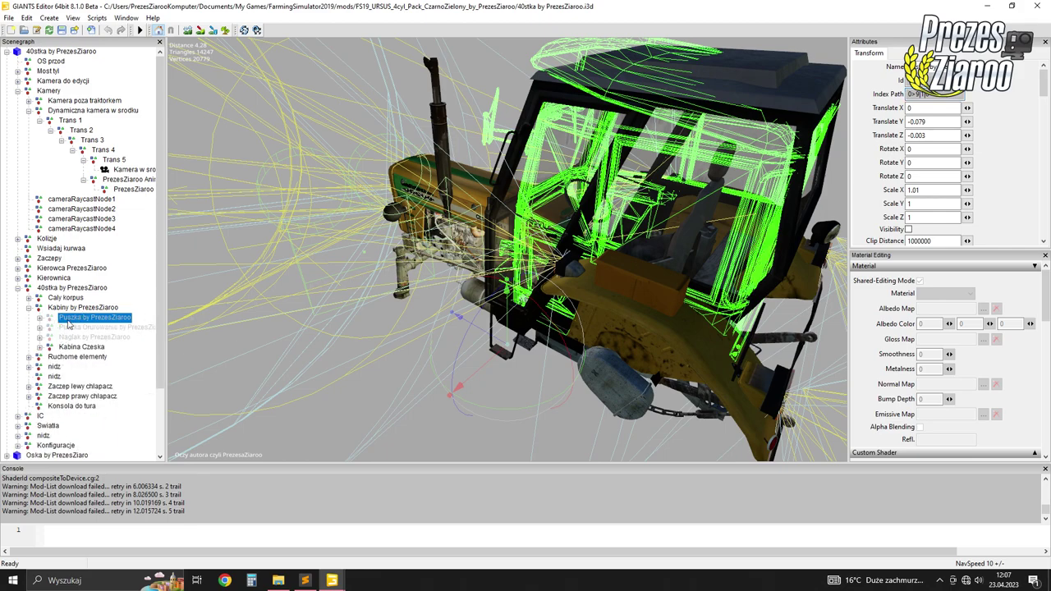
{"action": "left_click", "coordinate": [71, 338]}
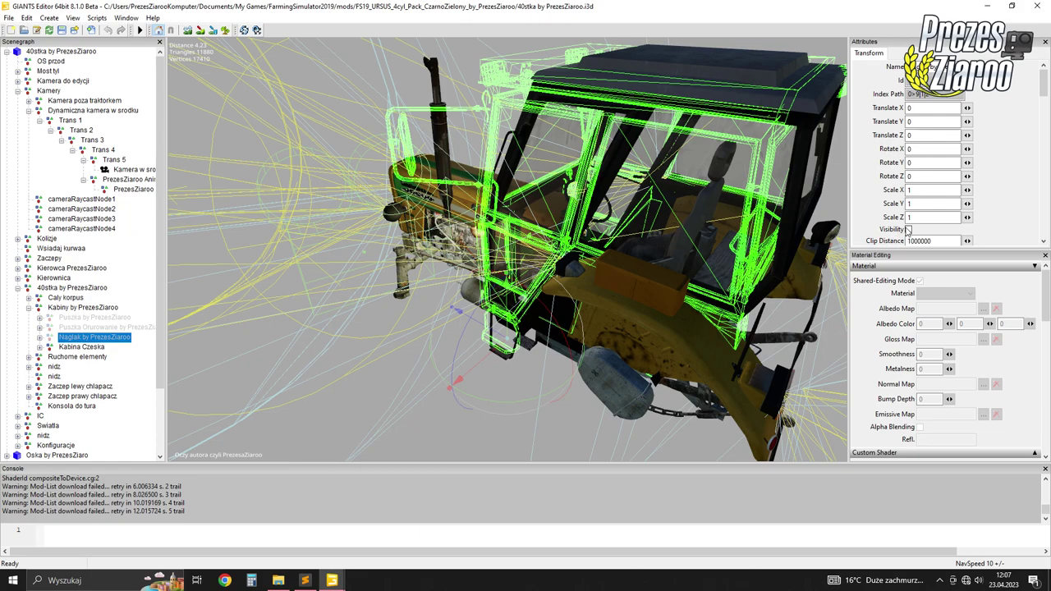
{"action": "left_click", "coordinate": [908, 230]}
{"action": "left_click", "coordinate": [907, 229]}
{"action": "left_click", "coordinate": [69, 347]}
{"action": "left_click", "coordinate": [39, 348]}
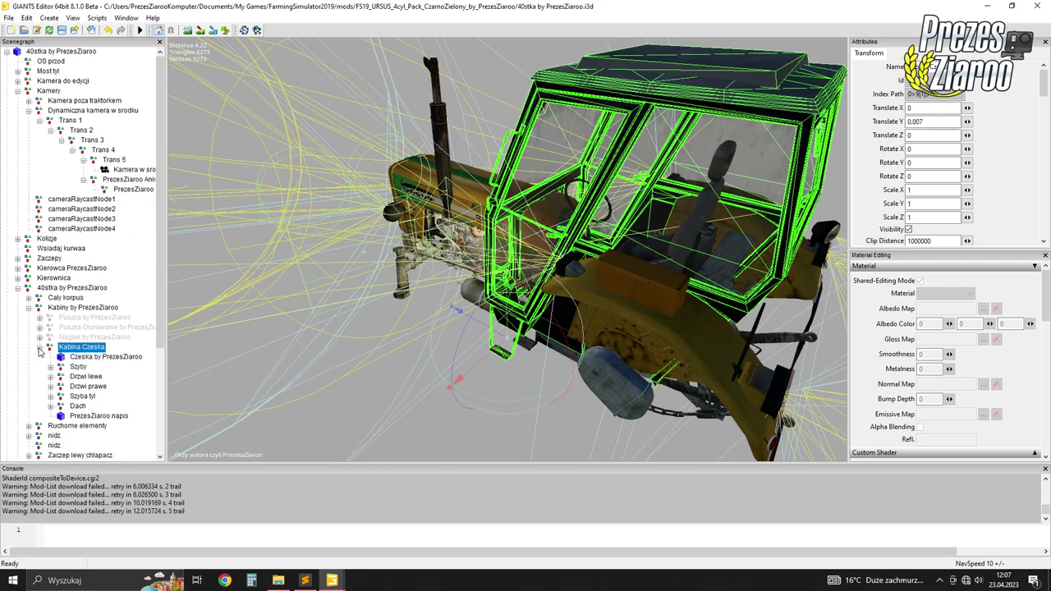
Inspect the Drzwi lewe and Drzwi lewe zaczep groups of Kabina Czeska and the inner left door's index path
{"action": "left_click", "coordinate": [82, 376]}
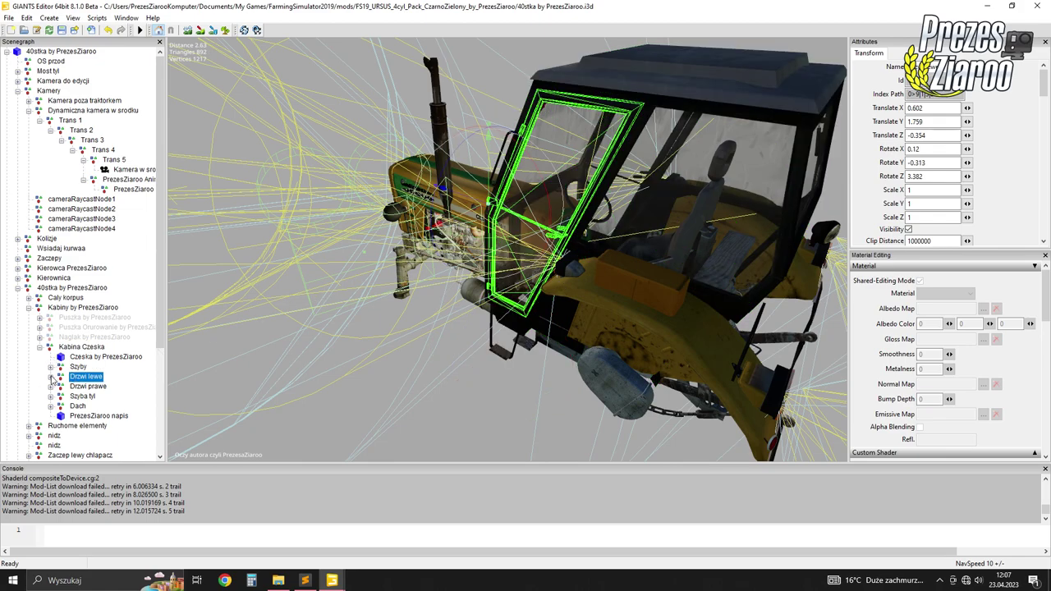
{"action": "left_click", "coordinate": [46, 382]}
{"action": "left_click", "coordinate": [50, 376]}
{"action": "left_click", "coordinate": [96, 386]}
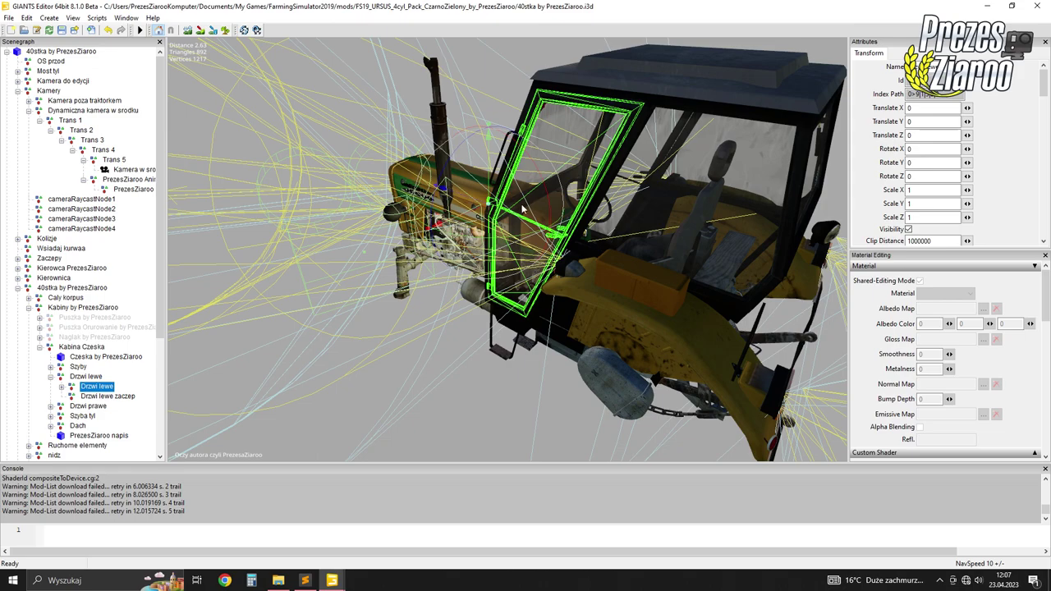
{"action": "left_click", "coordinate": [85, 396]}
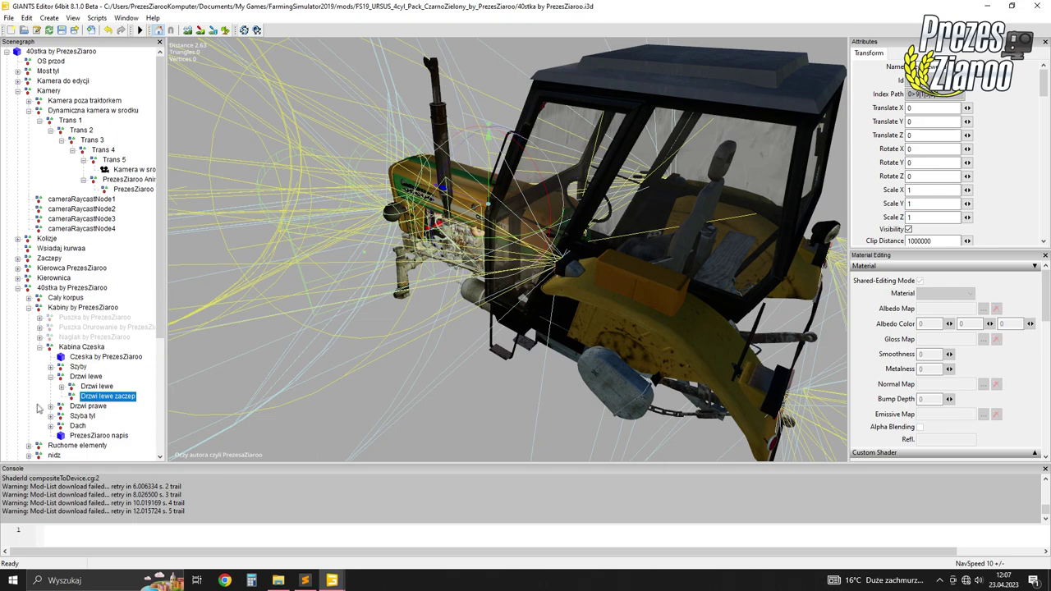
{"action": "left_click", "coordinate": [84, 387]}
{"action": "left_click", "coordinate": [60, 386]}
{"action": "left_click", "coordinate": [61, 387]}
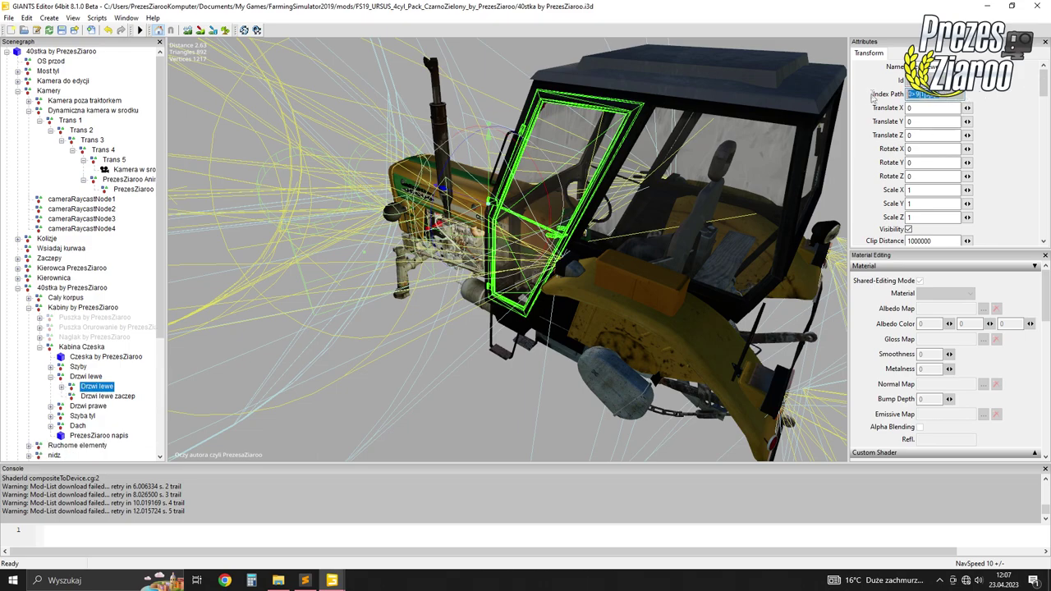
Compare the inner Drzwi lewe group's index path with the door nodes in the Ursus XML's Drzwi Open section
{"action": "left_click", "coordinate": [304, 581]}
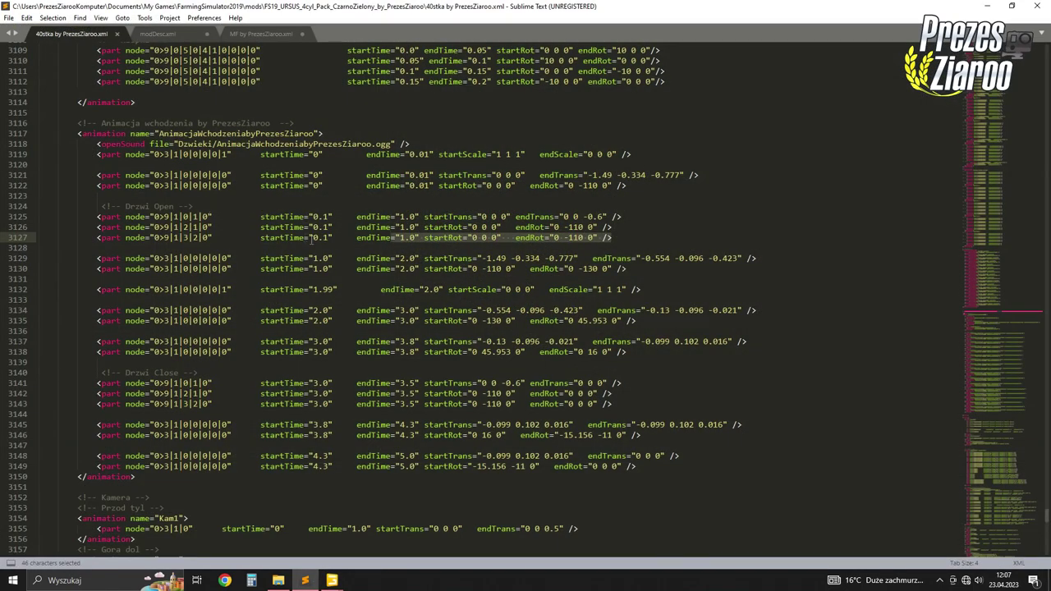
{"action": "left_click", "coordinate": [332, 580]}
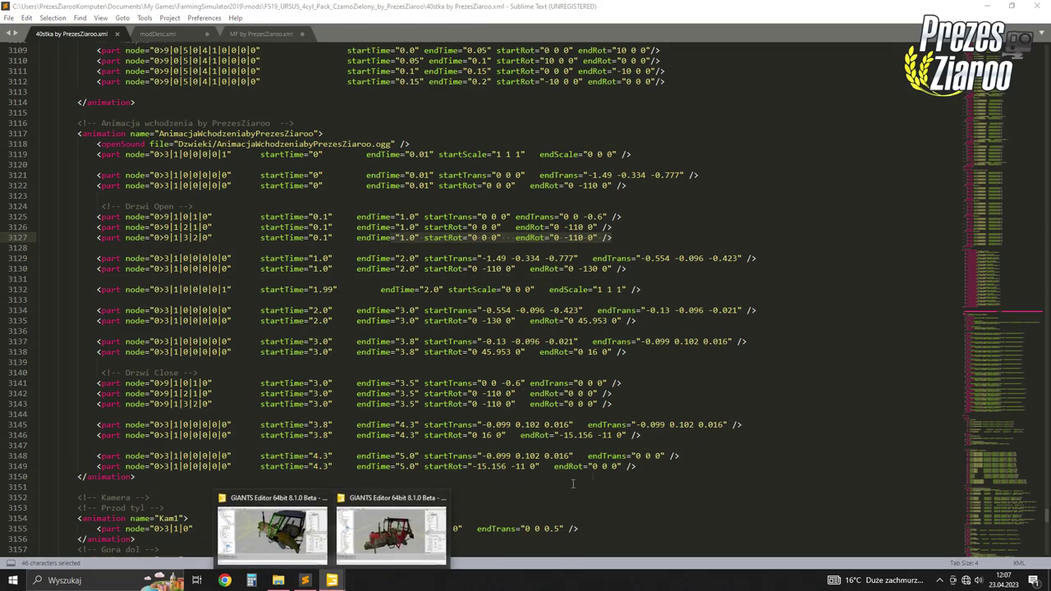
{"action": "left_click", "coordinate": [287, 533]}
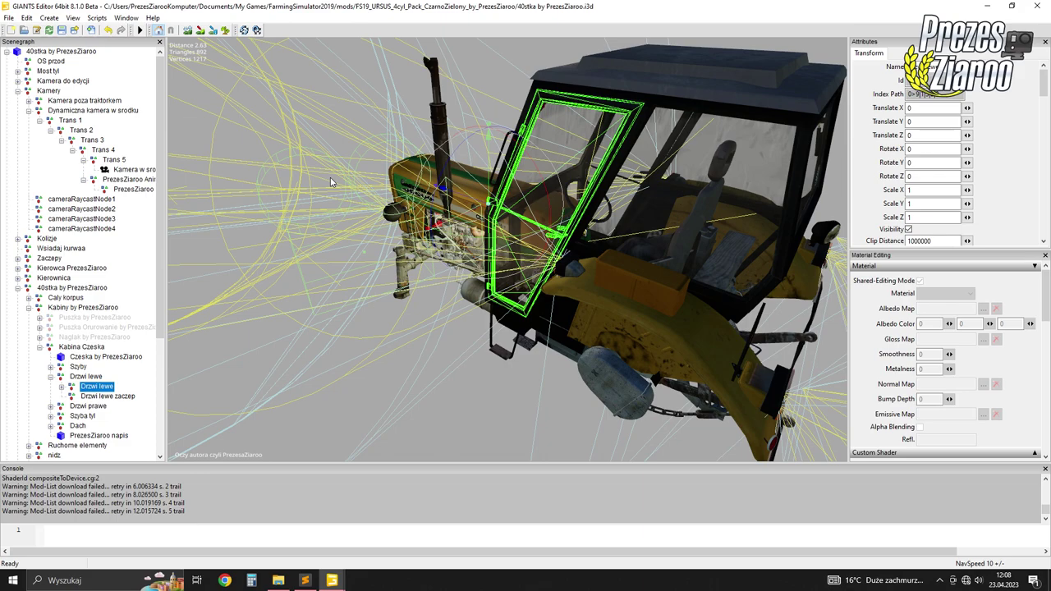
{"action": "left_click_drag", "start_coordinate": [953, 94], "coordinate": [877, 94]}
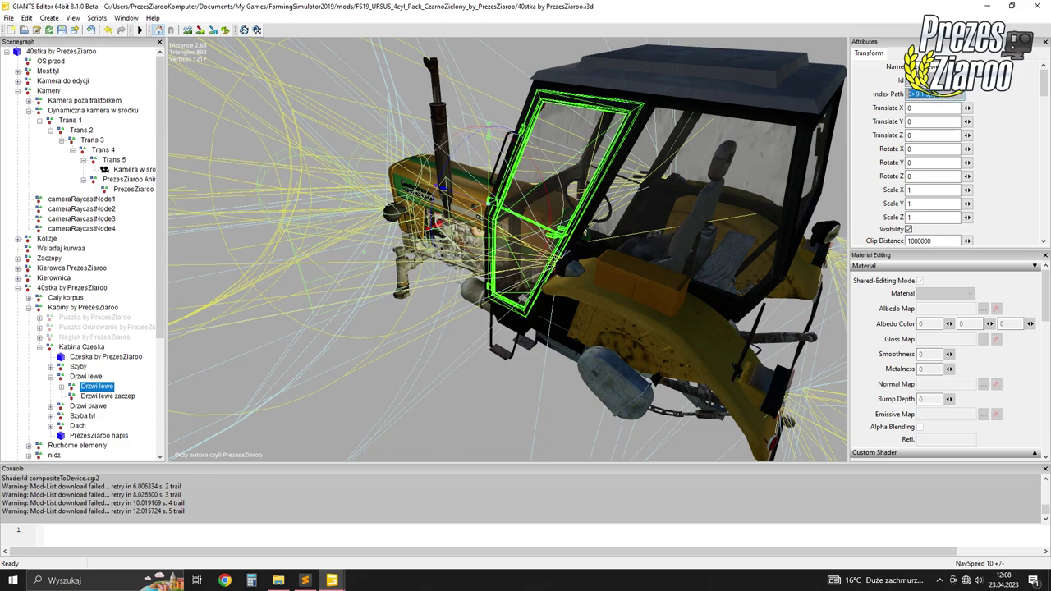
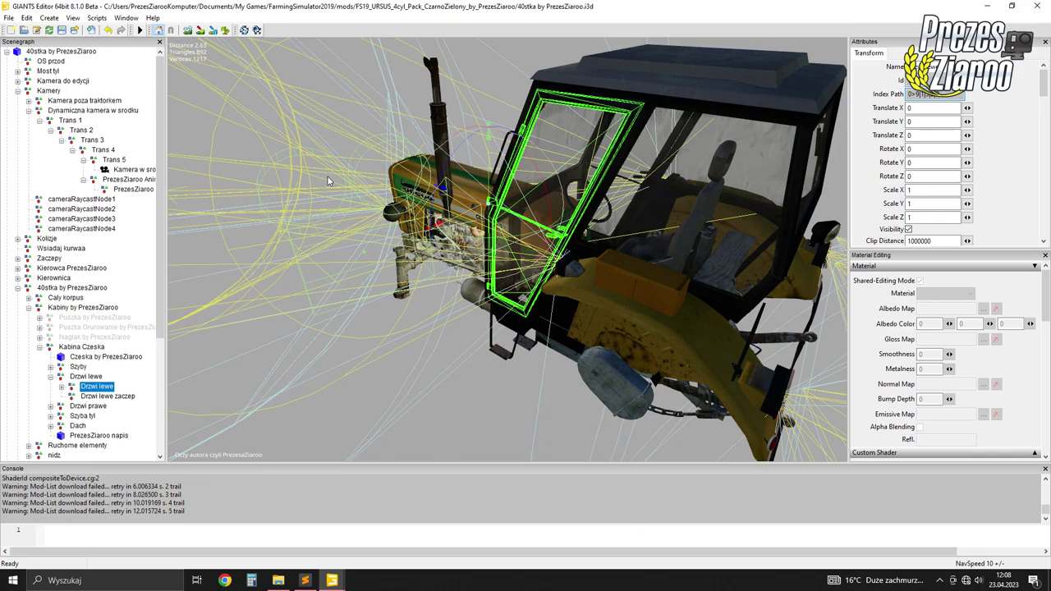
Switch to the MF model and set the Y rotation of the Animacja node in Lubsko MafiaGrabina's Drzwi lewe group to 0
{"action": "left_click", "coordinate": [139, 239]}
{"action": "left_click", "coordinate": [304, 581]}
{"action": "mouse_move", "coordinate": [331, 580]}
{"action": "left_click", "coordinate": [389, 531]}
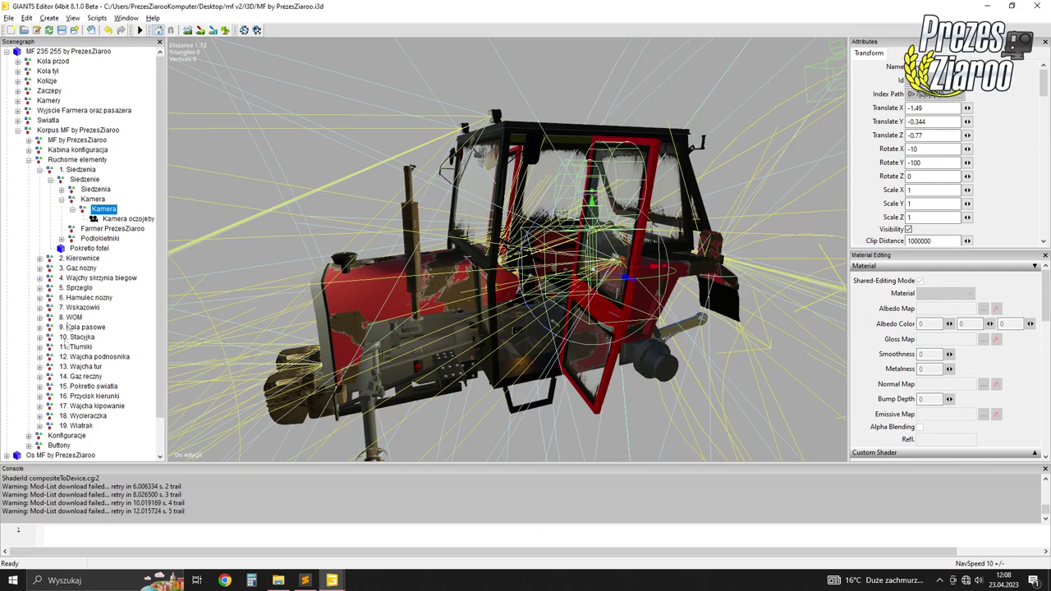
{"action": "left_click", "coordinate": [33, 153]}
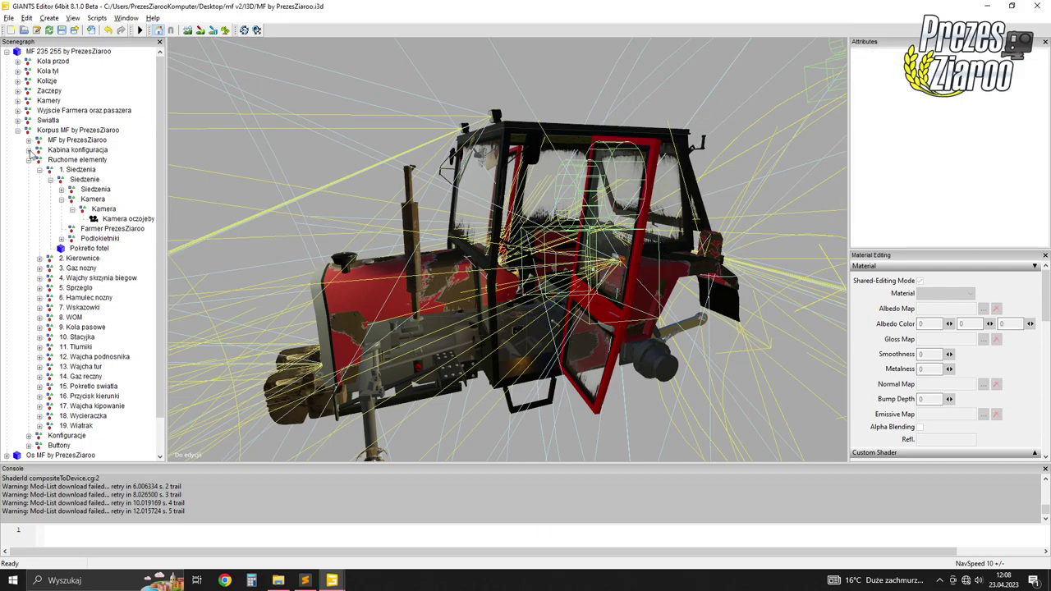
{"action": "left_click", "coordinate": [29, 149]}
{"action": "left_click", "coordinate": [75, 190]}
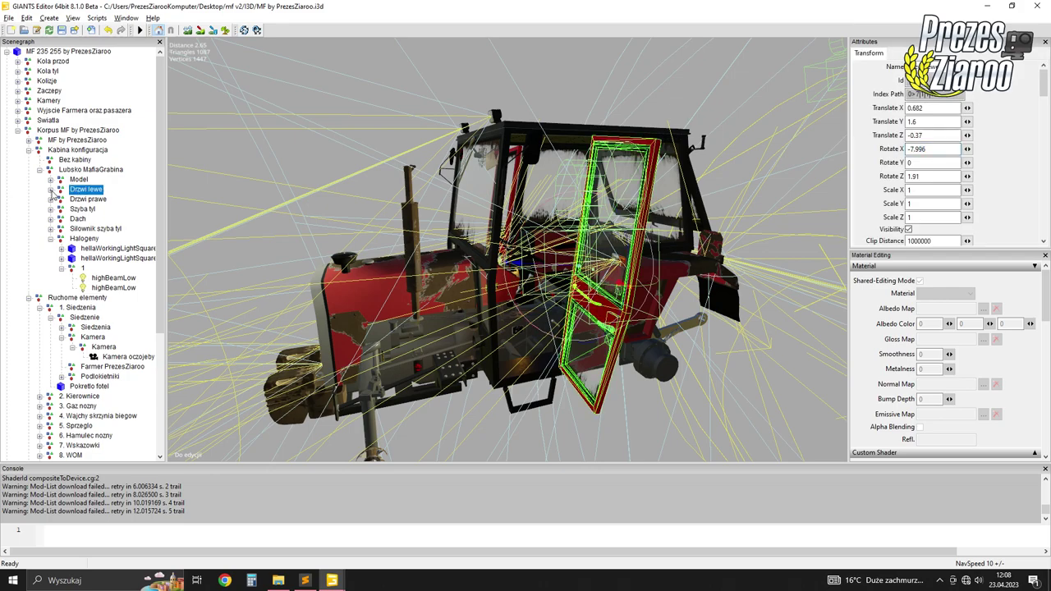
{"action": "left_click", "coordinate": [50, 189]}
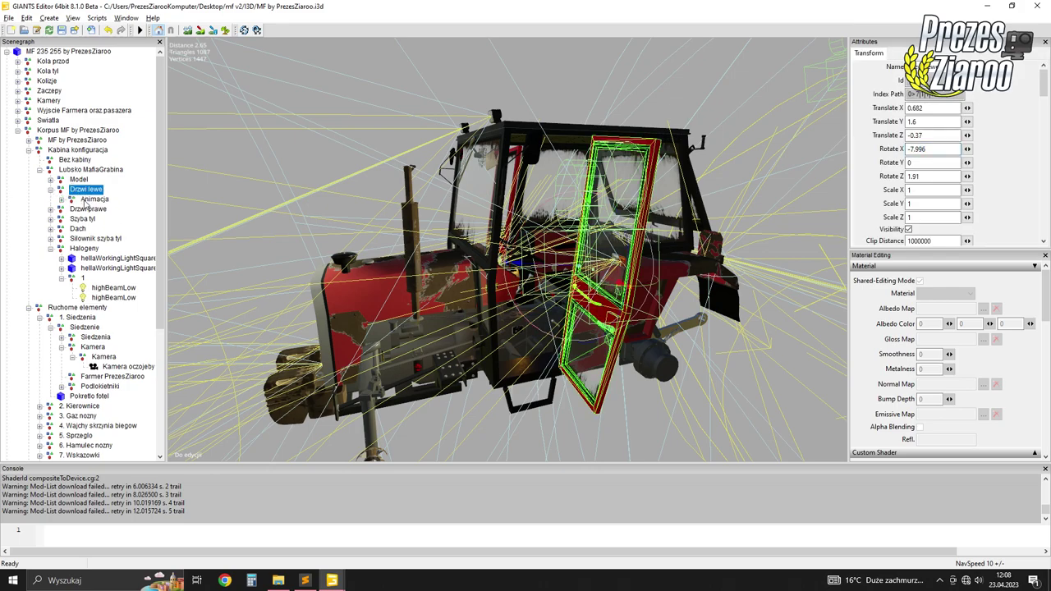
{"action": "left_click", "coordinate": [90, 199]}
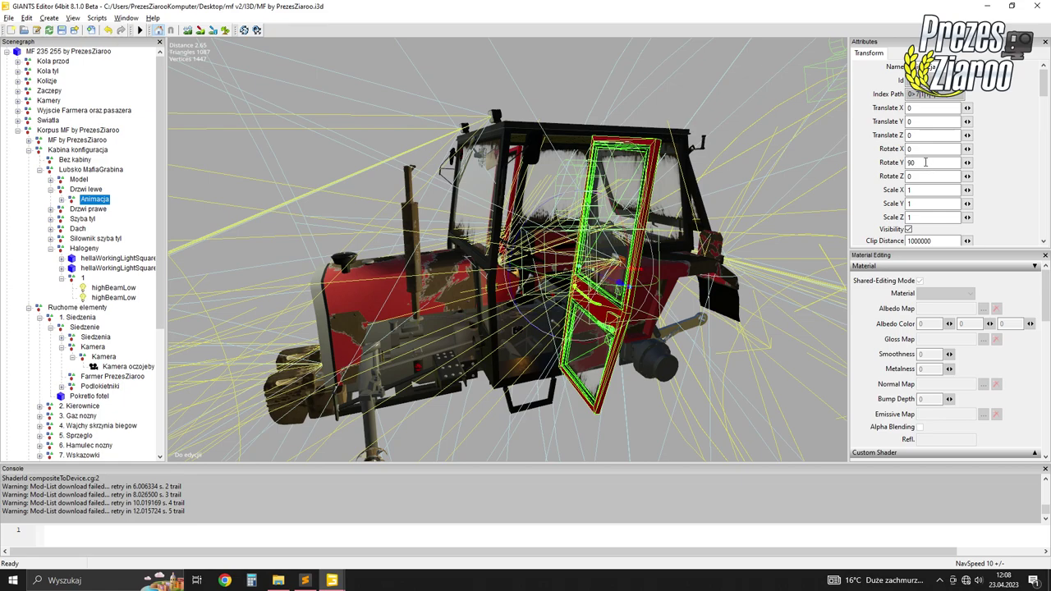
{"action": "double_click", "coordinate": [925, 162]}
{"action": "key", "text": "BackSpace"}
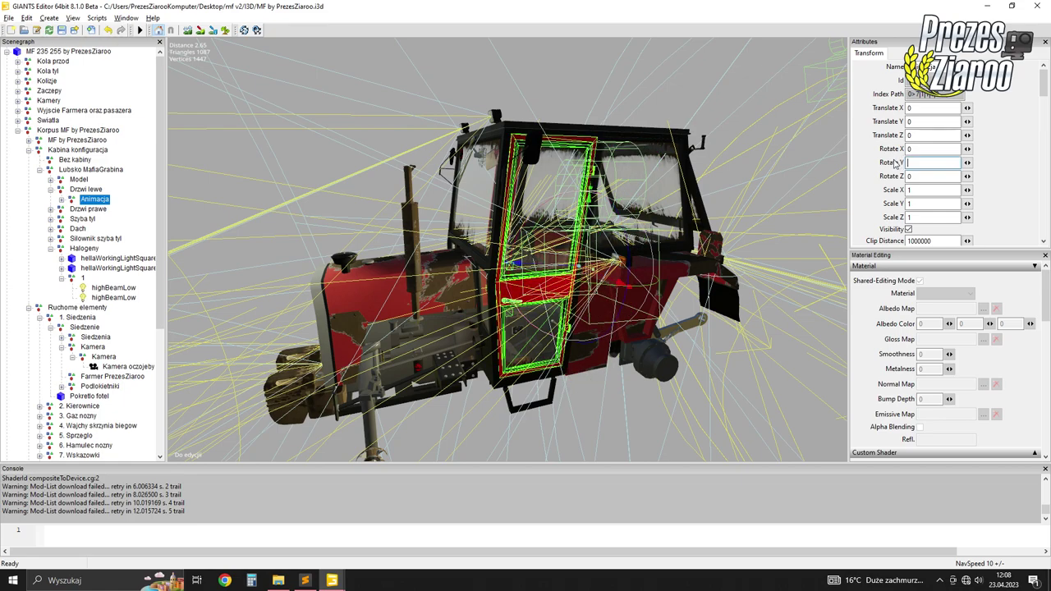
{"action": "type", "text": "0"}
Copy the left door Animacja node's index path into the Drzwi Open part of the MF XML's entry animation, giving 0>7|1|1|1|0
{"action": "left_click", "coordinate": [907, 93]}
{"action": "right_click", "coordinate": [913, 97]}
{"action": "left_click", "coordinate": [936, 123]}
{"action": "left_click", "coordinate": [305, 580]}
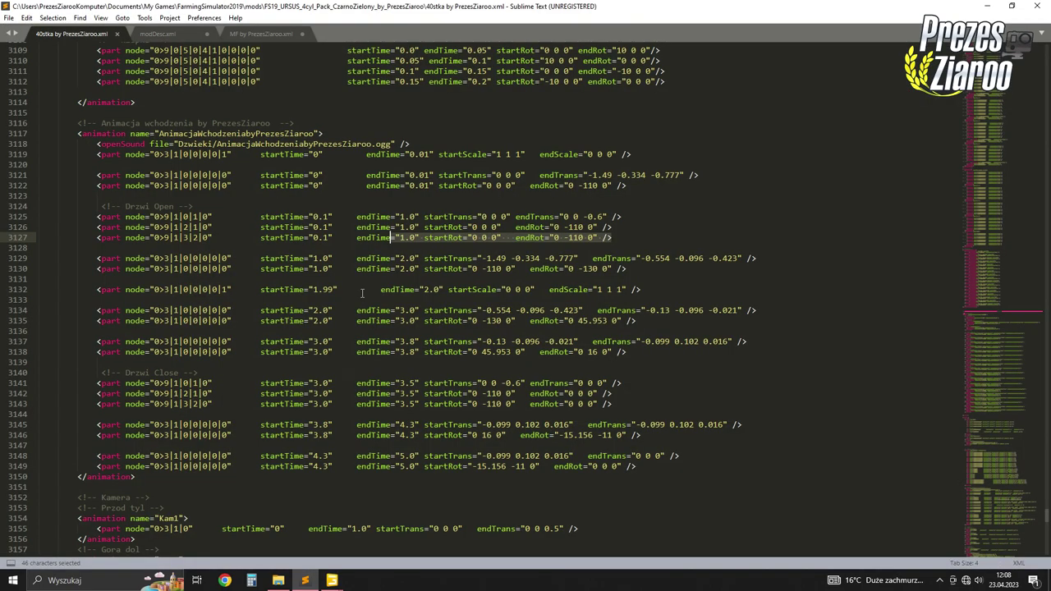
{"action": "left_click", "coordinate": [314, 197]}
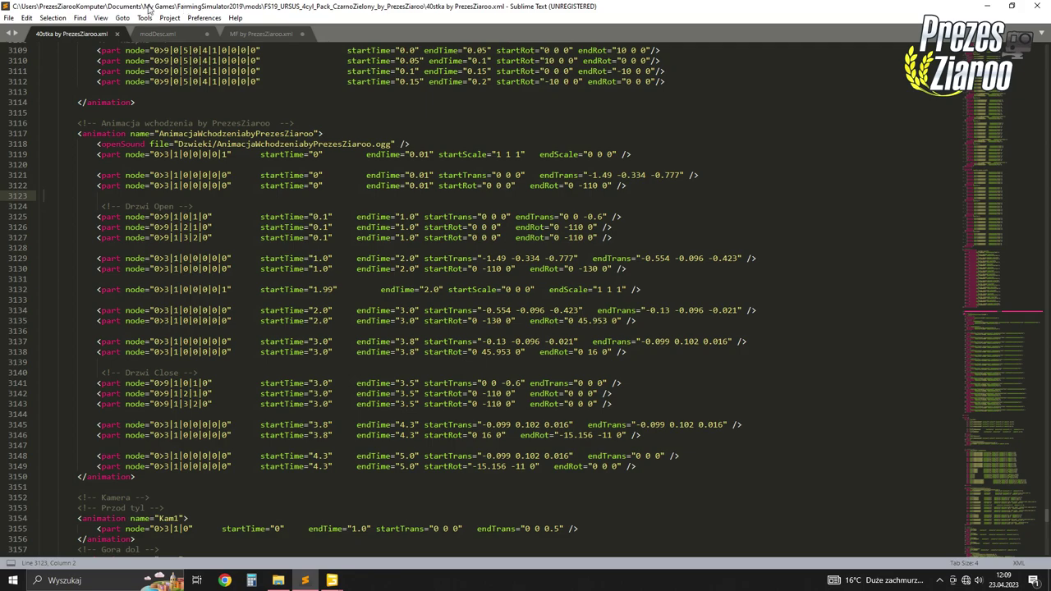
{"action": "left_click", "coordinate": [240, 33]}
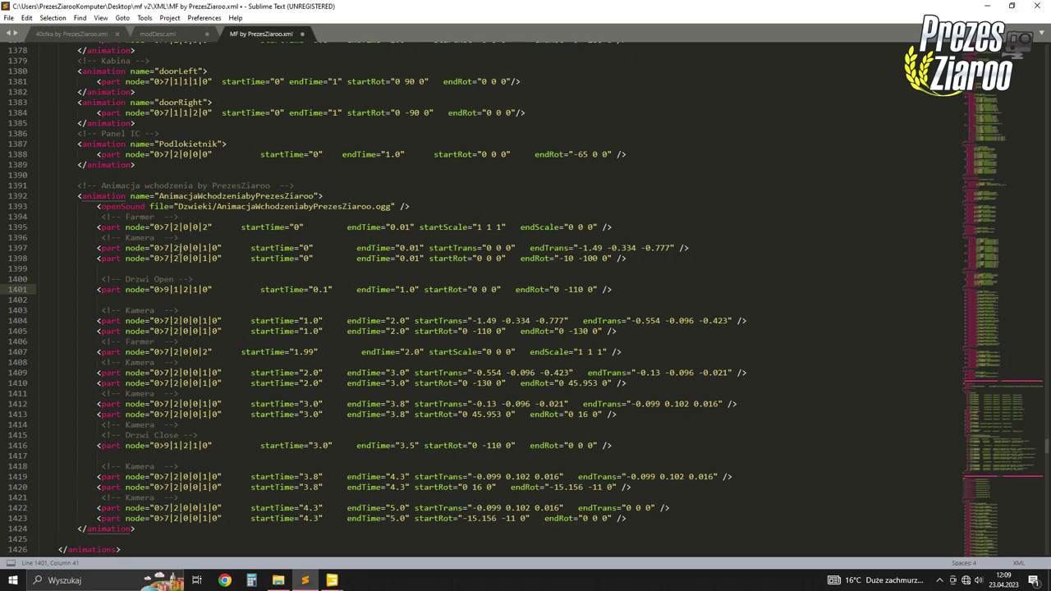
{"action": "left_click_drag", "start_coordinate": [152, 289], "coordinate": [209, 290]}
{"action": "right_click", "coordinate": [208, 293]}
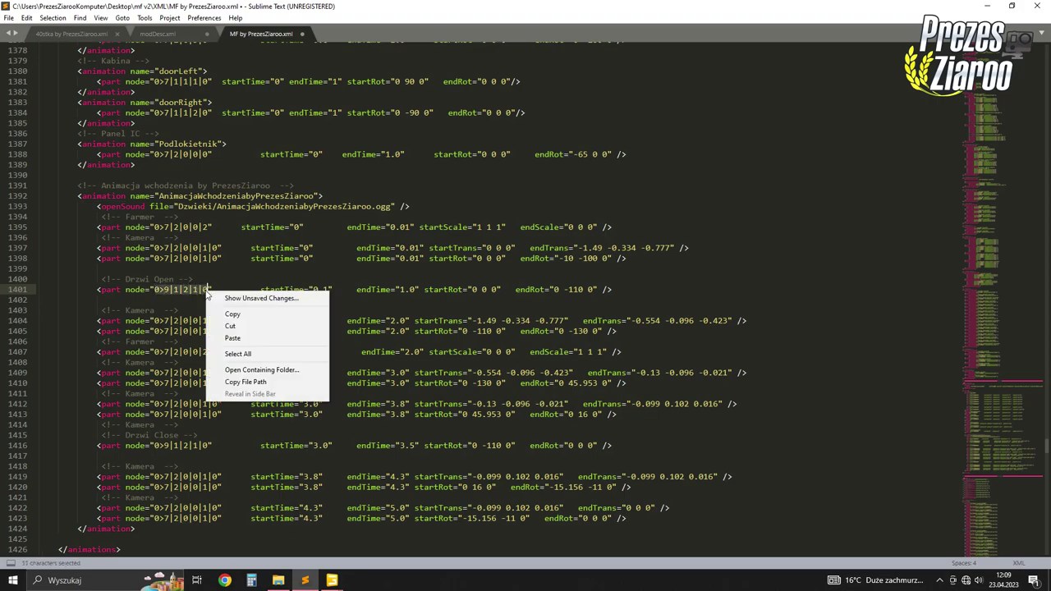
{"action": "left_click", "coordinate": [233, 338]}
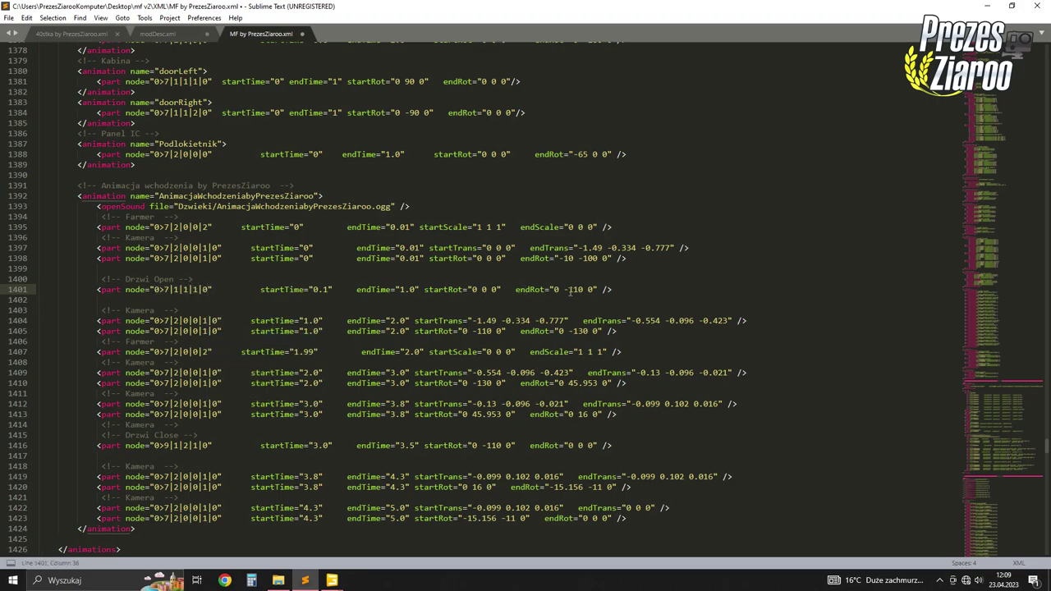
Set the Drzwi Open part's endRot to 0 90 0 and check the left door in the MF model
{"action": "left_click_drag", "start_coordinate": [563, 289], "coordinate": [583, 289]}
{"action": "type", "text": "90"}
{"action": "mouse_move", "coordinate": [332, 580]}
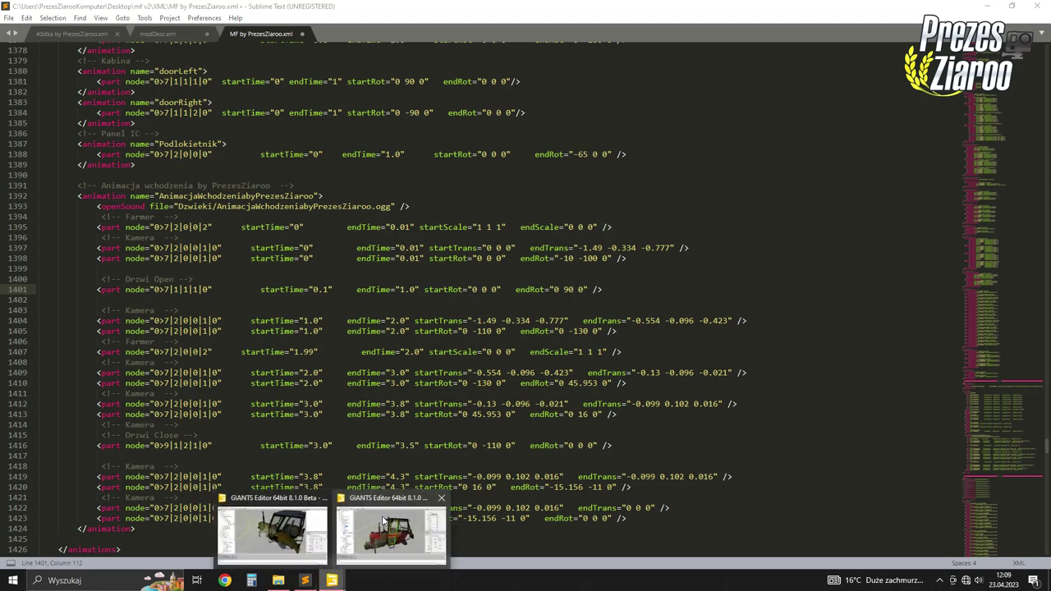
{"action": "left_click", "coordinate": [406, 525]}
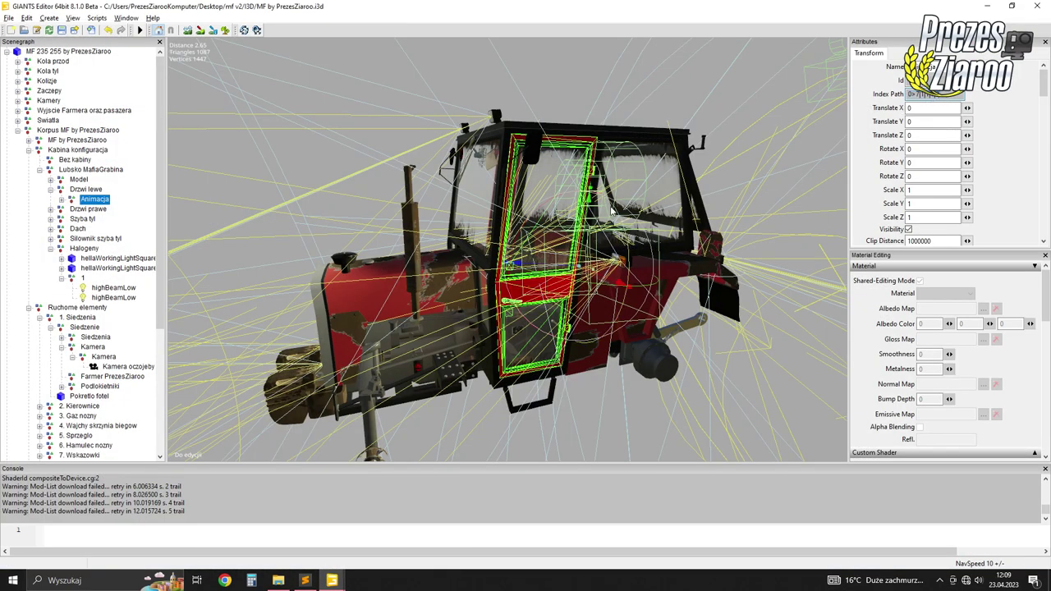
{"action": "left_click", "coordinate": [305, 581]}
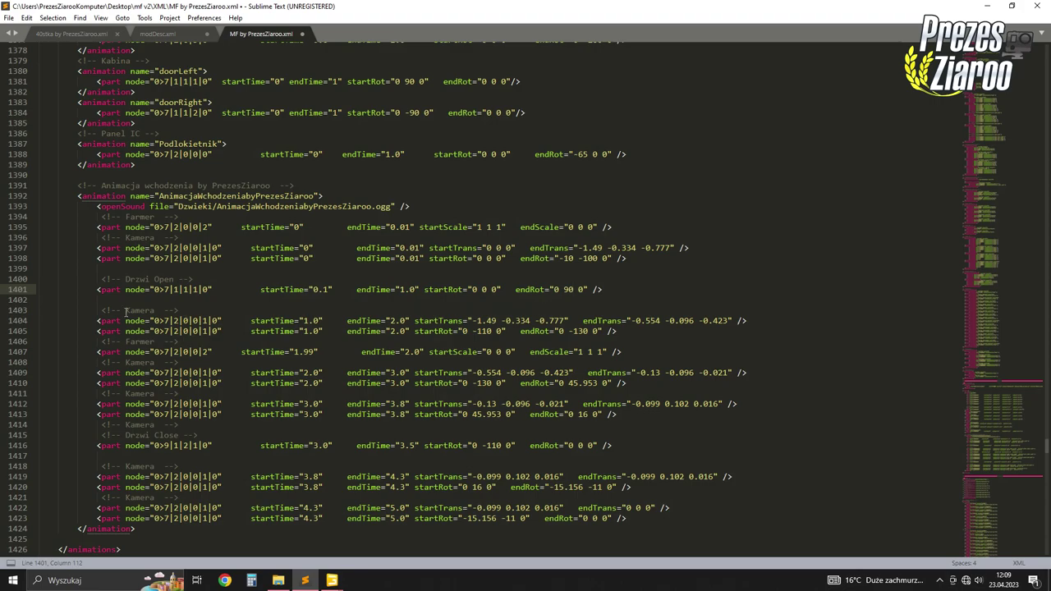
Copy the first camera endTrans of -1.49 -0.334 -0.777 into startTrans of the Kamera part running from 1.0 to 2.0
{"action": "left_click", "coordinate": [472, 320]}
{"action": "left_click_drag", "start_coordinate": [472, 320], "coordinate": [560, 320]}
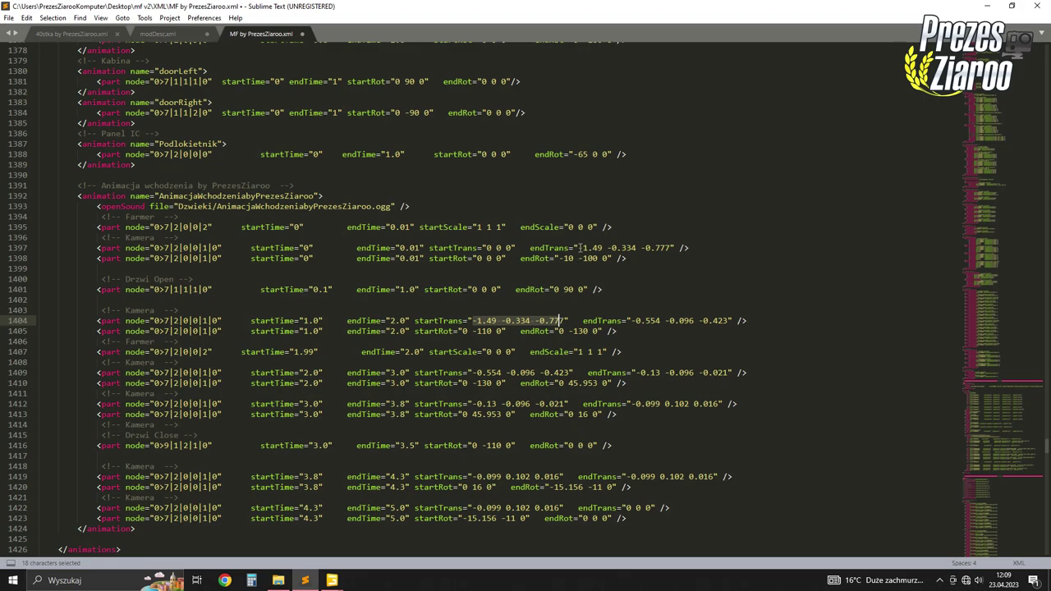
{"action": "left_click_drag", "start_coordinate": [579, 247], "coordinate": [671, 247]}
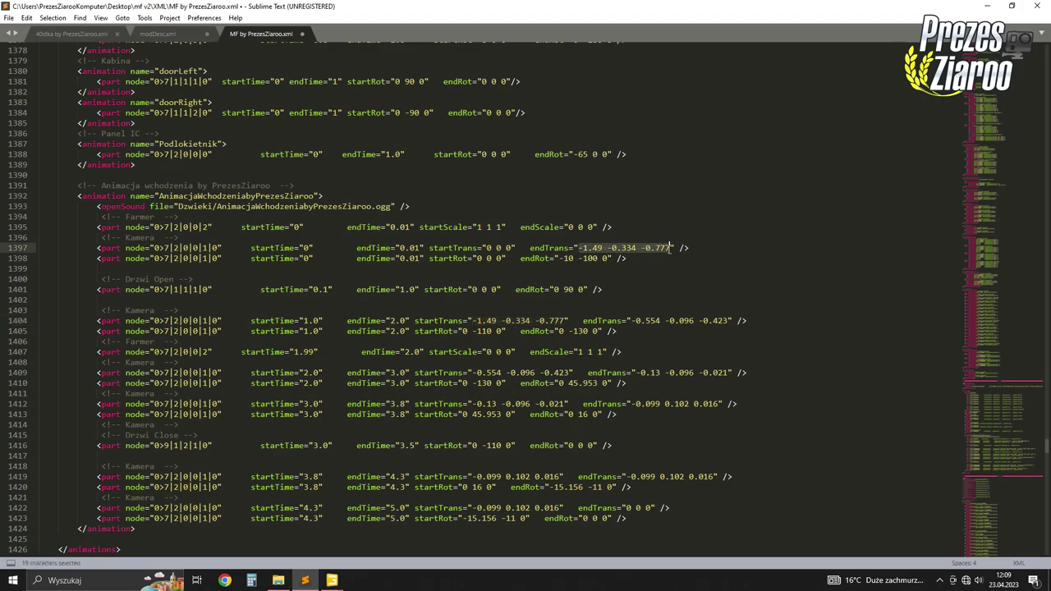
{"action": "key", "text": "ctrl+c"}
{"action": "left_click_drag", "start_coordinate": [473, 320], "coordinate": [565, 320]}
{"action": "key", "text": "ctrl+v"}
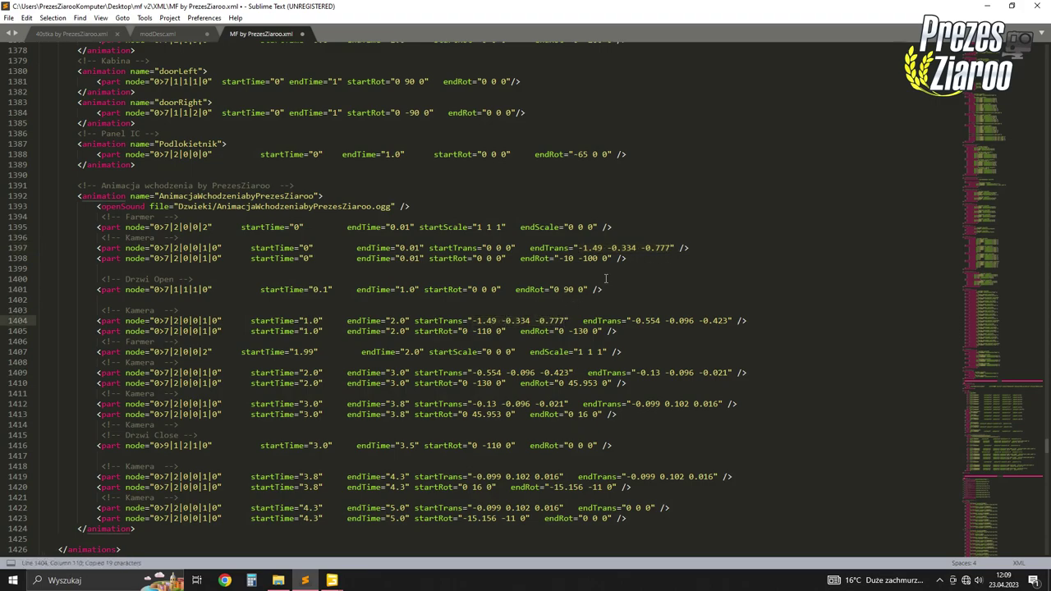
Move the inner Kamera node in the MF model to the left door opening, at about -0.671, -0.267, -0.626
{"action": "mouse_move", "coordinate": [332, 580]}
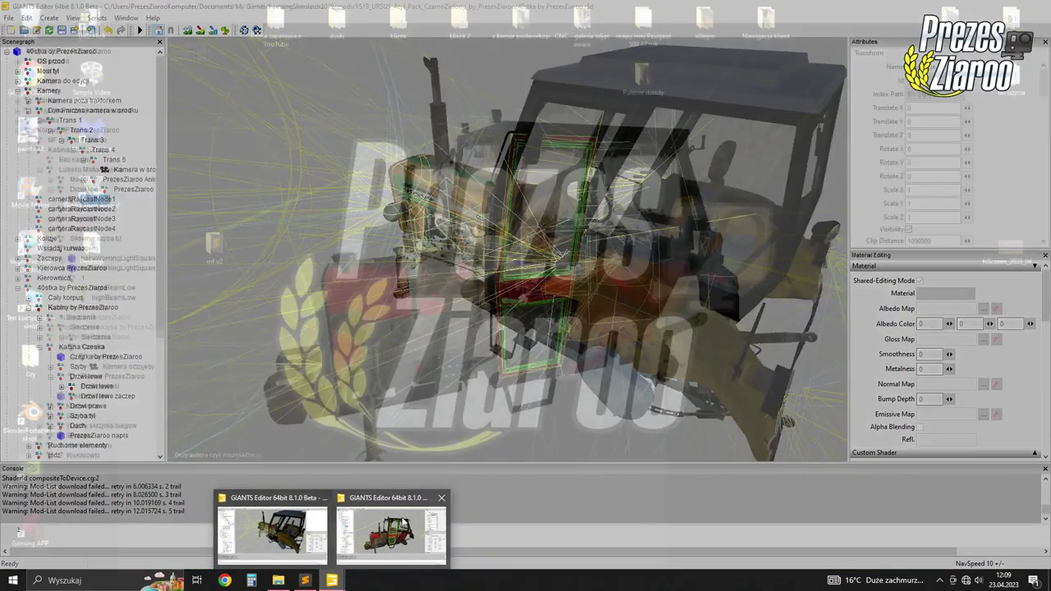
{"action": "left_click", "coordinate": [403, 525]}
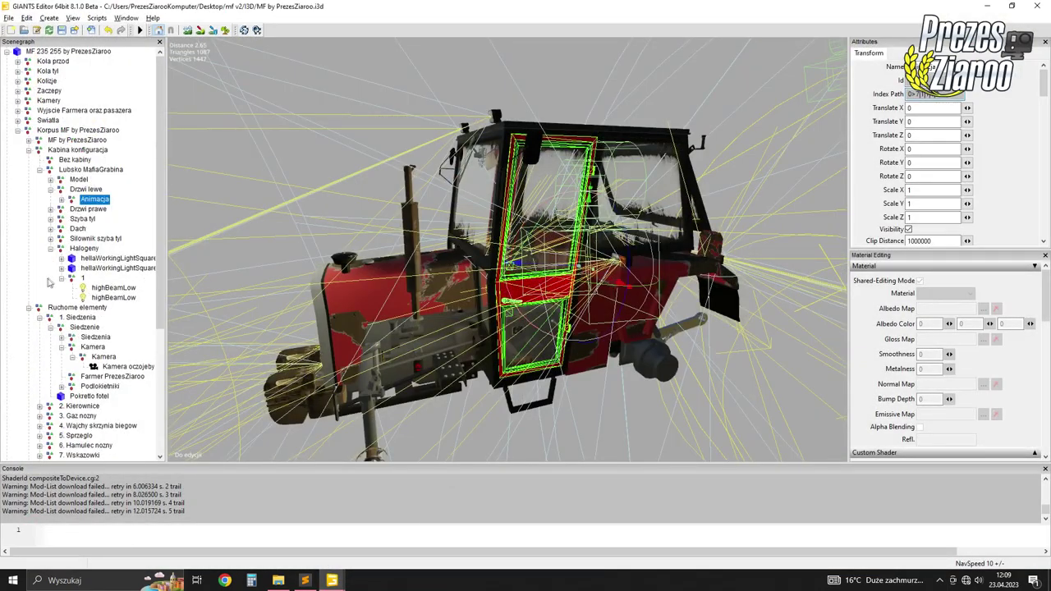
{"action": "left_click", "coordinate": [102, 361]}
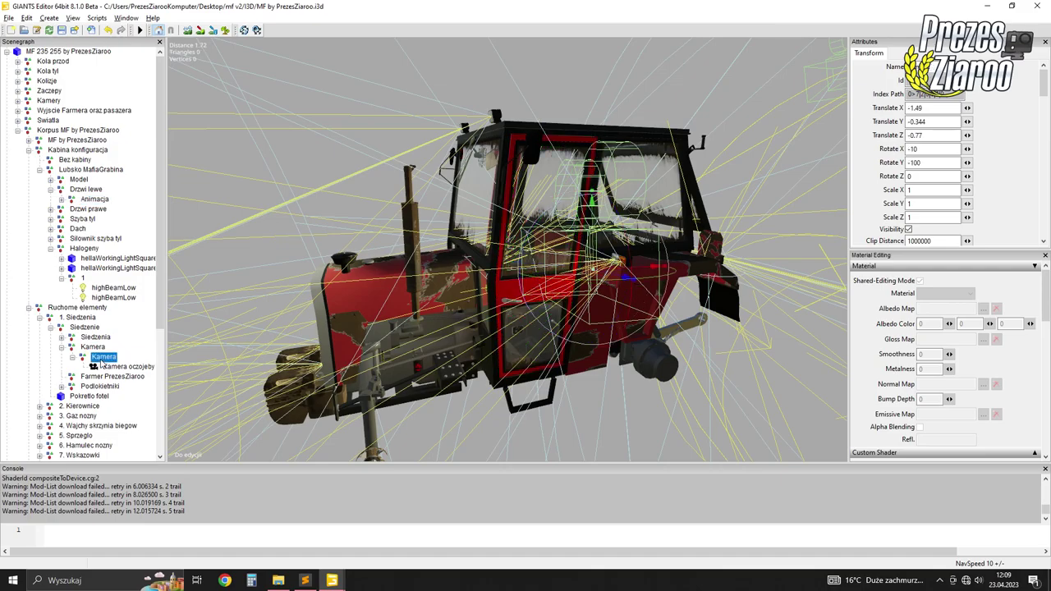
{"action": "scroll", "coordinate": [594, 190], "scroll_direction": "down", "scroll_amount": 2}
{"action": "middle_click_drag", "start_coordinate": [594, 191], "coordinate": [558, 201]}
{"action": "scroll", "coordinate": [558, 201], "scroll_direction": "up", "scroll_amount": 3}
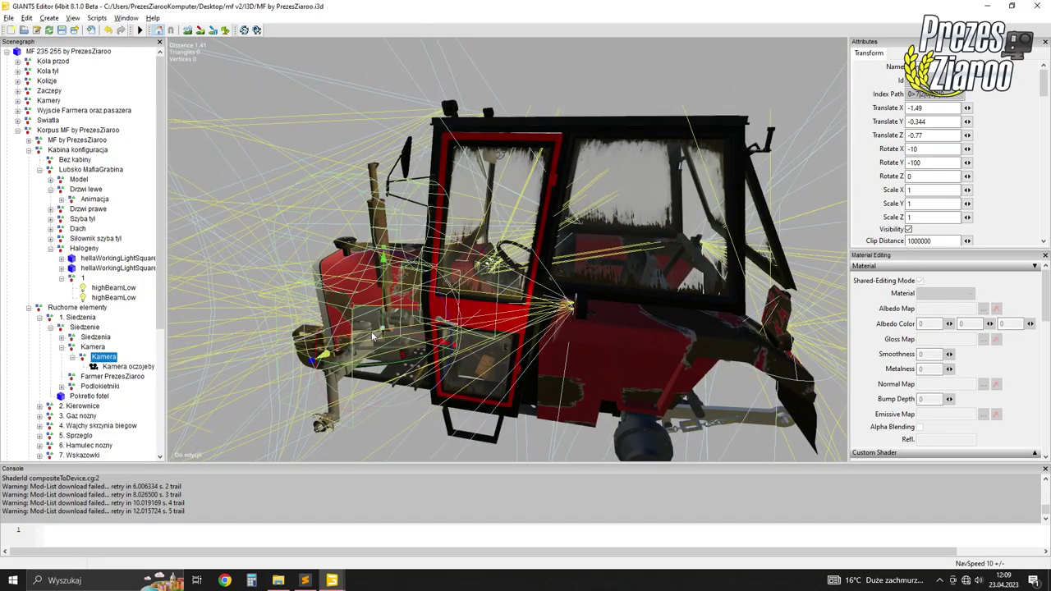
{"action": "left_click_drag", "start_coordinate": [371, 337], "coordinate": [542, 240]}
{"action": "middle_click_drag", "start_coordinate": [542, 240], "coordinate": [406, 273]}
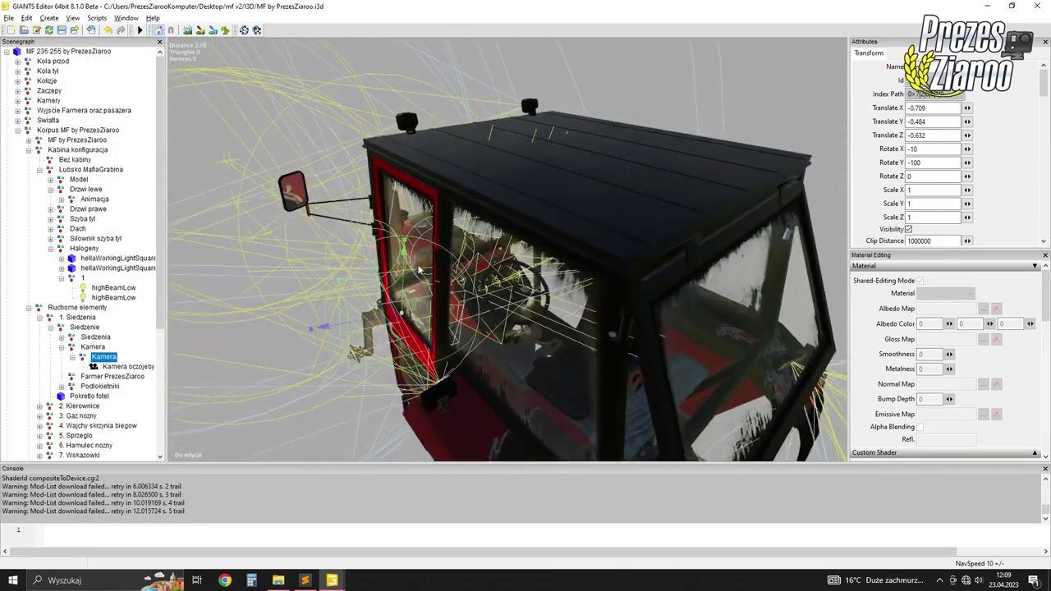
{"action": "left_click_drag", "start_coordinate": [400, 275], "coordinate": [435, 232]}
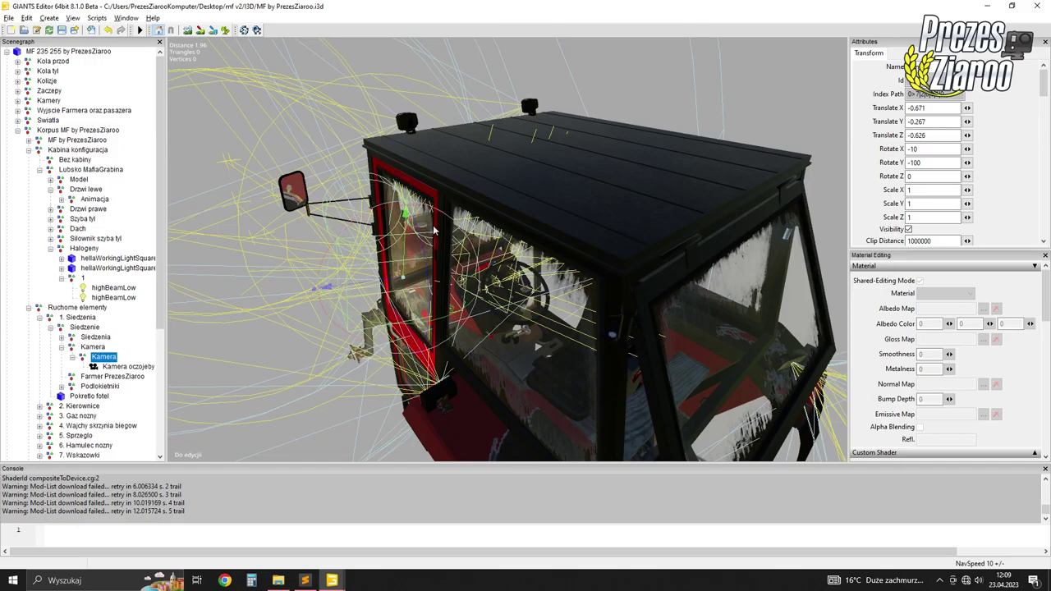
{"action": "middle_click_drag", "start_coordinate": [568, 227], "coordinate": [682, 209]}
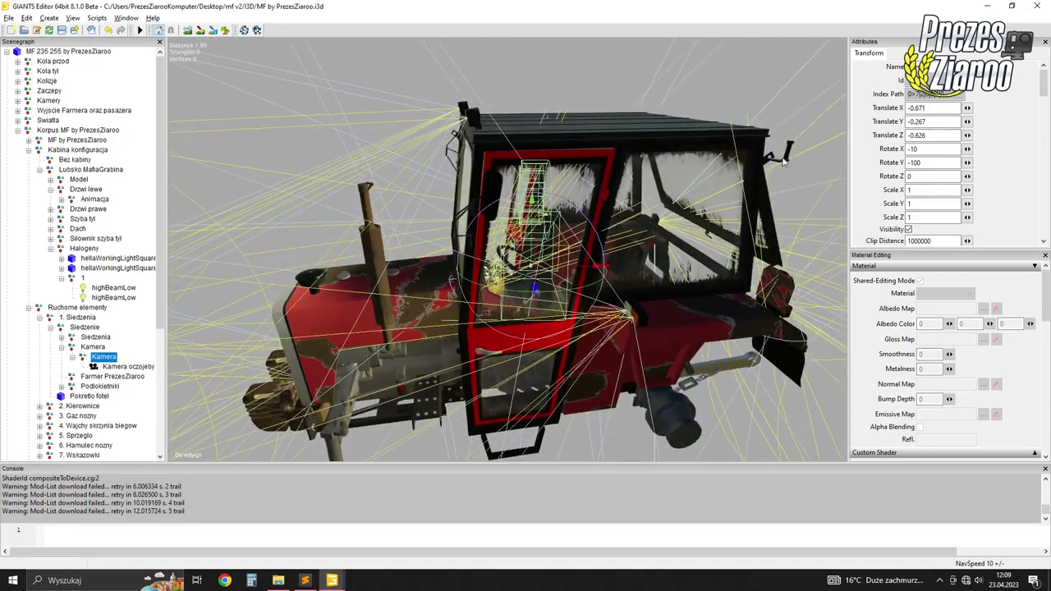
Set the X value of endTrans in the 1.0 to 2.0 Kamera part to the Kamera node's -0.671
{"action": "double_click", "coordinate": [930, 106]}
{"action": "left_click", "coordinate": [306, 579]}
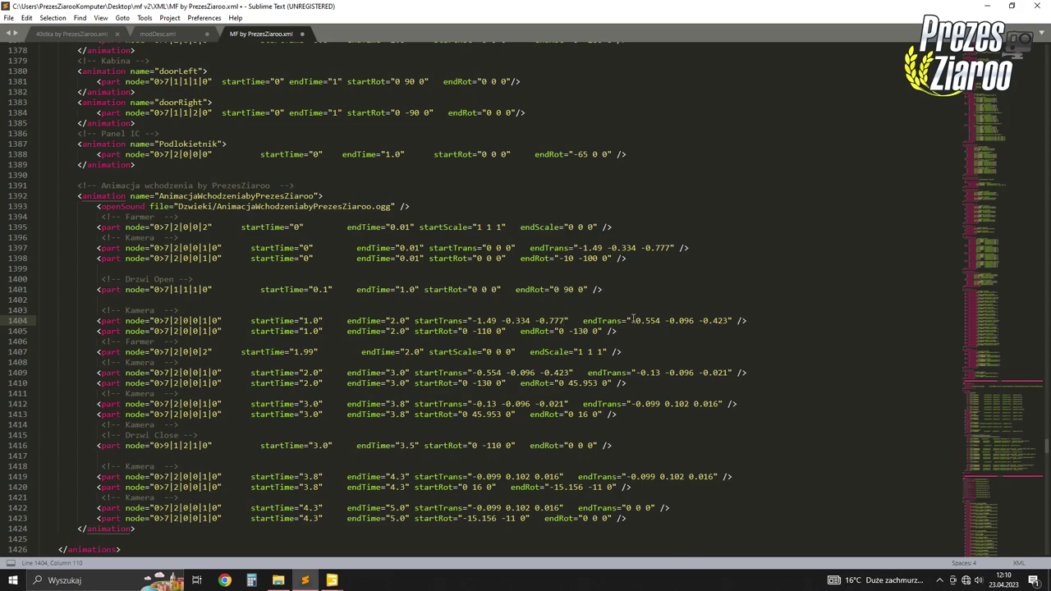
{"action": "left_click_drag", "start_coordinate": [576, 320], "coordinate": [633, 322]}
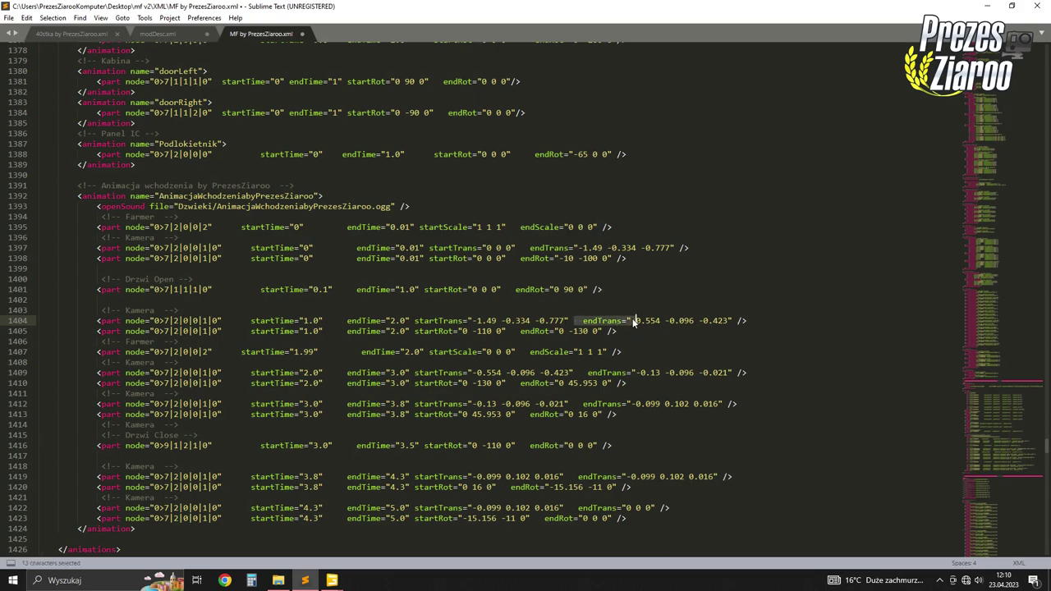
{"action": "left_click", "coordinate": [633, 321]}
{"action": "left_click_drag", "start_coordinate": [631, 320], "coordinate": [660, 321]}
{"action": "type", "text": "-0.671"}
Transfer the Kamera node's Y translation of -0.267 into endTrans of the 1.0 to 2.0 Kamera part
{"action": "left_click", "coordinate": [332, 580]}
{"action": "left_click", "coordinate": [304, 534]}
{"action": "key", "text": "Tab"}
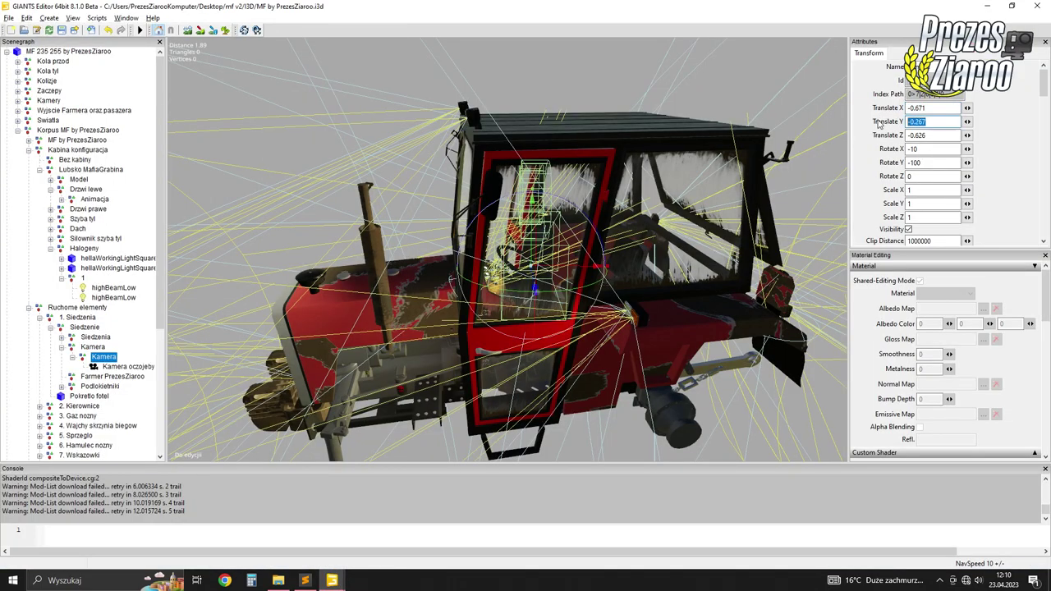
{"action": "mouse_move", "coordinate": [332, 581]}
{"action": "left_click", "coordinate": [386, 534]}
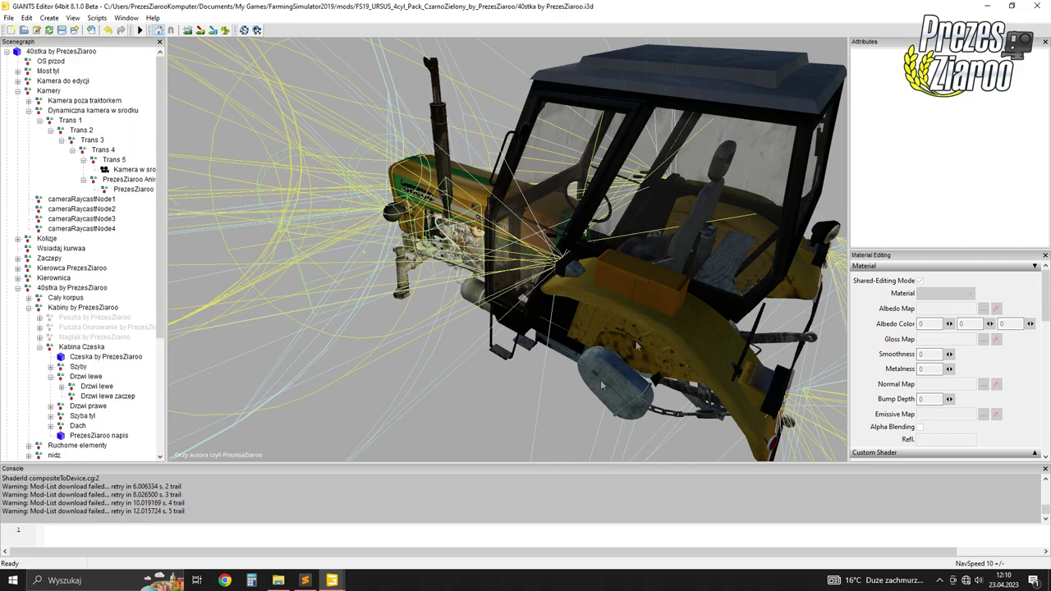
{"action": "left_click", "coordinate": [304, 580]}
{"action": "left_click_drag", "start_coordinate": [665, 321], "coordinate": [692, 322]}
Transfer the Kamera node's Z translation of -0.626 into endTrans of the 1.0 to 2.0 Kamera part
{"action": "left_click", "coordinate": [332, 581]}
{"action": "left_click", "coordinate": [271, 534]}
{"action": "left_click", "coordinate": [934, 135]}
{"action": "key", "text": "ctrl+c"}
{"action": "left_click", "coordinate": [312, 580]}
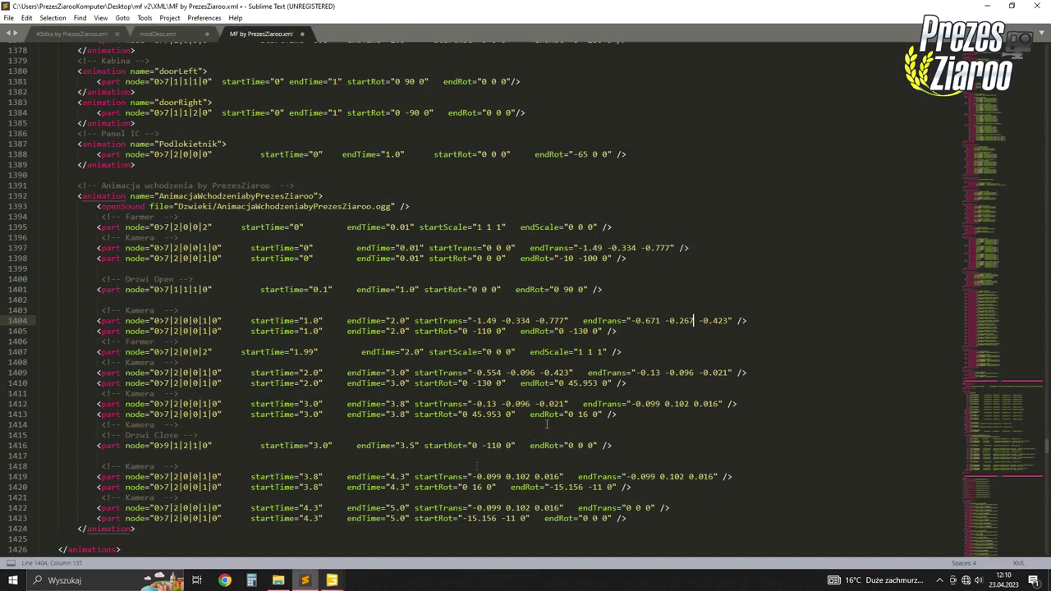
{"action": "left_click_drag", "start_coordinate": [698, 320], "coordinate": [727, 321]}
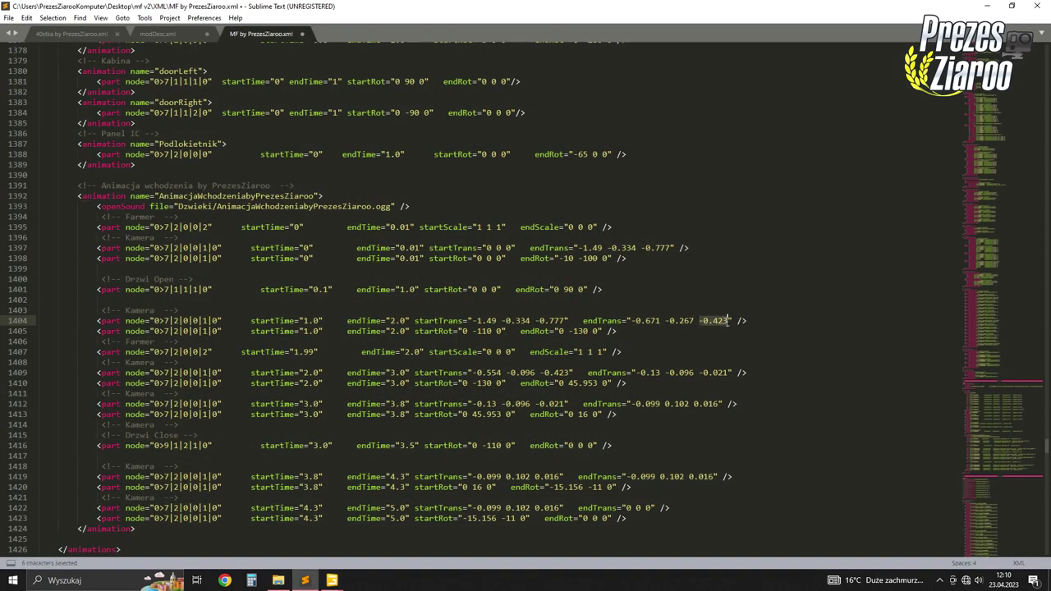
{"action": "key", "text": "ctrl+v"}
Reset the MF model's inner Kamera node to 0 rotation on X and Y
{"action": "mouse_move", "coordinate": [332, 580]}
{"action": "left_click", "coordinate": [405, 523]}
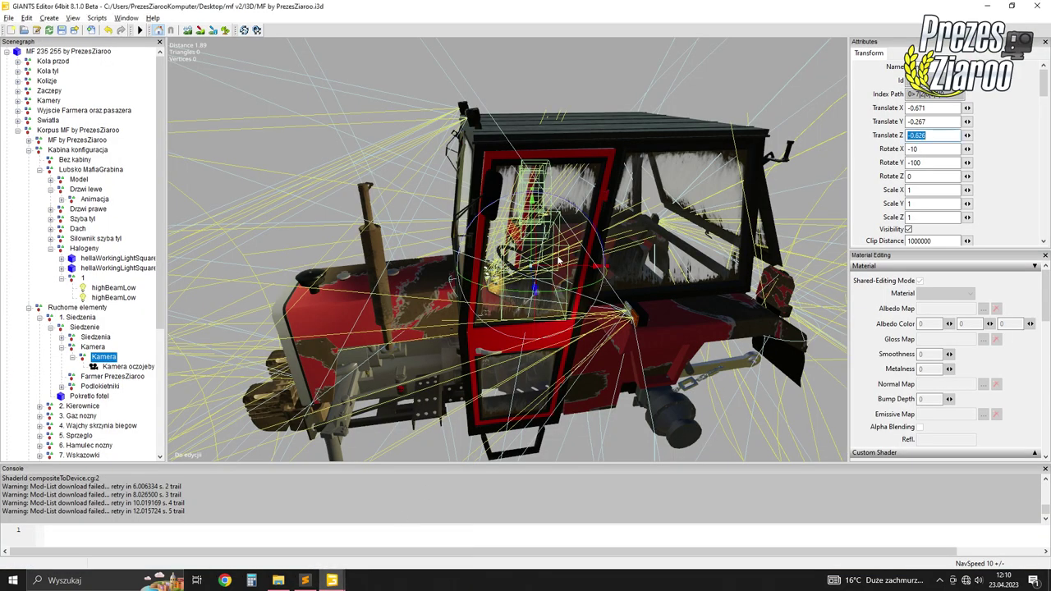
{"action": "middle_click_drag", "start_coordinate": [611, 220], "coordinate": [577, 245]}
{"action": "key", "text": "BackSpace"}
{"action": "key", "text": "BackSpace"}
{"action": "key", "text": "BackSpace"}
{"action": "type", "text": "0"}
{"action": "key", "text": "Tab"}
{"action": "key", "text": "BackSpace"}
{"action": "type", "text": "0"}
{"action": "key", "text": "Return"}
Try a Y rotation of -150 on the Kamera node and set it to -130
{"action": "mouse_move", "coordinate": [488, 269]}
{"action": "middle_mouse_down"}
{"action": "mouse_move", "coordinate": [507, 258]}
{"action": "mouse_move", "coordinate": [493, 271]}
{"action": "middle_mouse_up"}
{"action": "left_click_drag", "start_coordinate": [492, 271], "coordinate": [406, 285]}
{"action": "left_click_drag", "start_coordinate": [934, 163], "coordinate": [913, 163]}
{"action": "type", "text": "-150"}
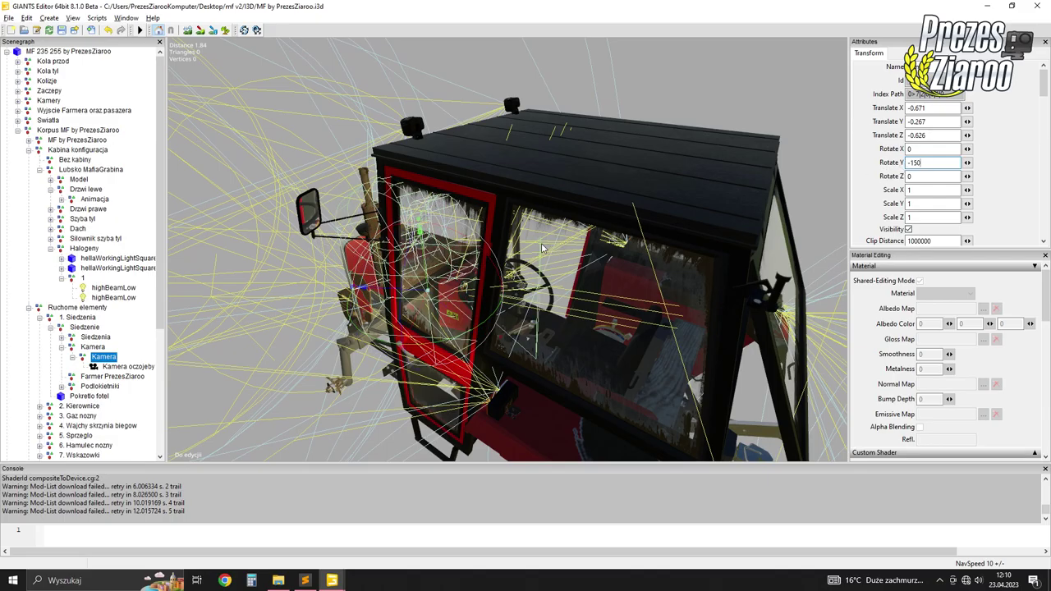
{"action": "middle_click_drag", "start_coordinate": [541, 248], "coordinate": [386, 242]}
{"action": "left_click", "coordinate": [916, 162]}
{"action": "type", "text": "-130"}
{"action": "key", "text": "Return"}
{"action": "middle_click_drag", "start_coordinate": [673, 230], "coordinate": [459, 211]}
{"action": "left_click_drag", "start_coordinate": [460, 211], "coordinate": [450, 213]}
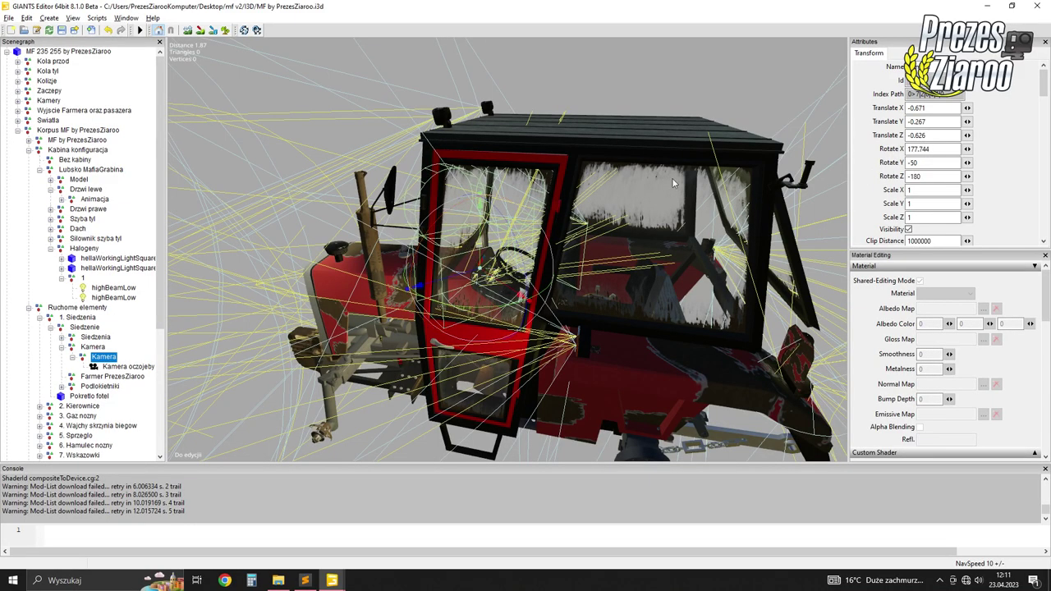
{"action": "key", "text": "ctrl+z"}
Tilt the Kamera node by setting its X rotation to -15
{"action": "left_click", "coordinate": [907, 149]}
{"action": "type", "text": "-"}
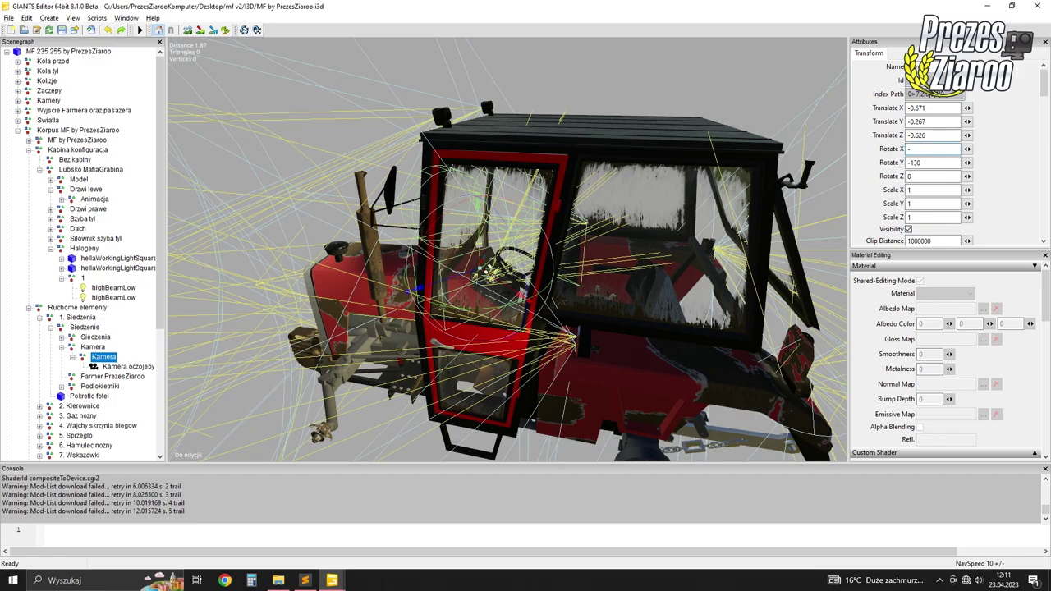
{"action": "type", "text": "15"}
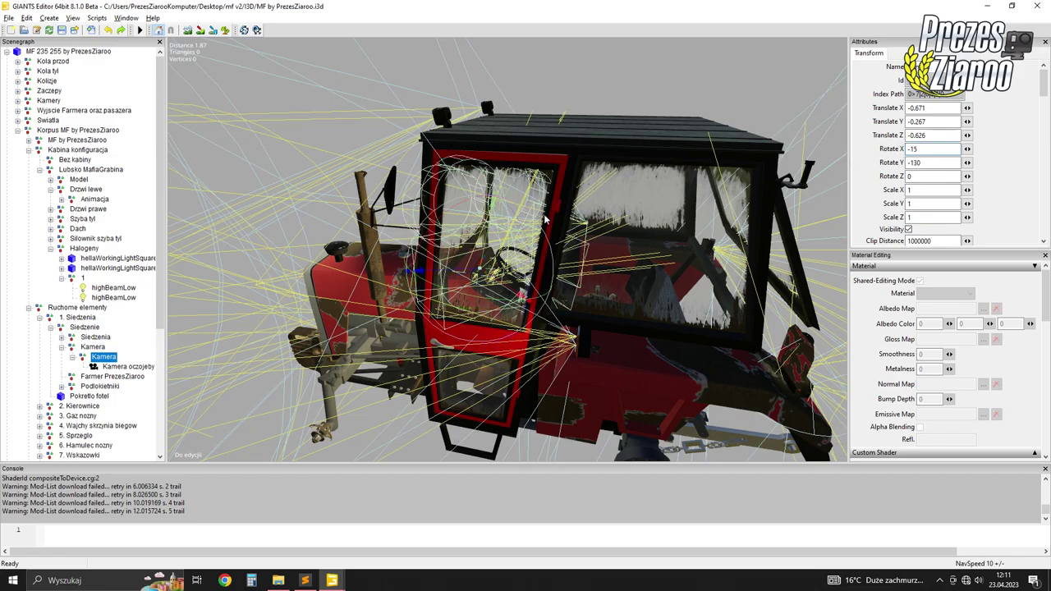
{"action": "middle_click_drag", "start_coordinate": [537, 209], "coordinate": [513, 187]}
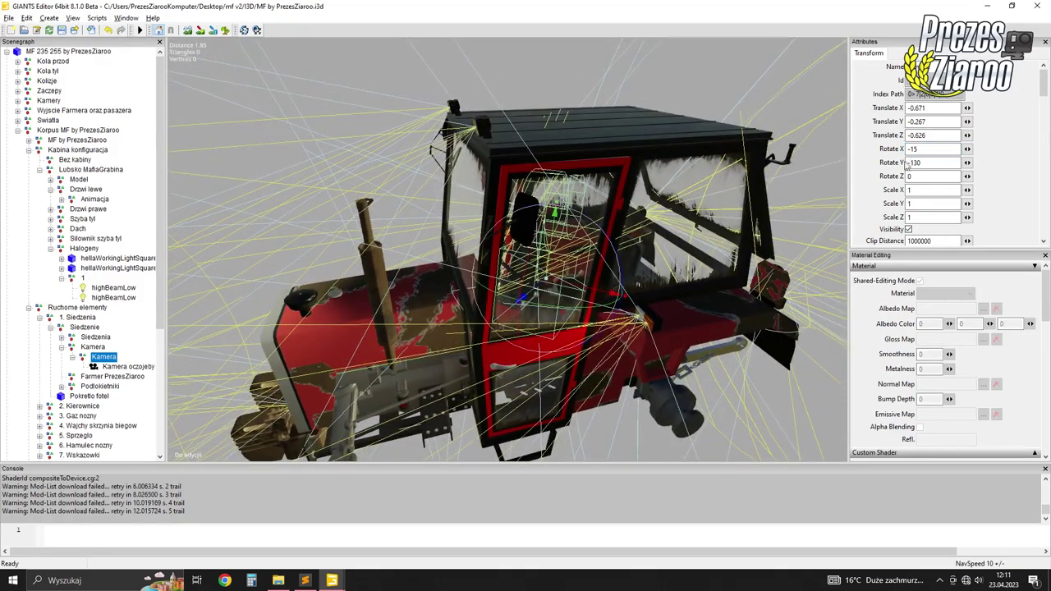
Select the first camera endRot value of -10 -100 0 in the MF XML's entry animation for copying
{"action": "left_click", "coordinate": [919, 148]}
{"action": "left_click", "coordinate": [305, 580]}
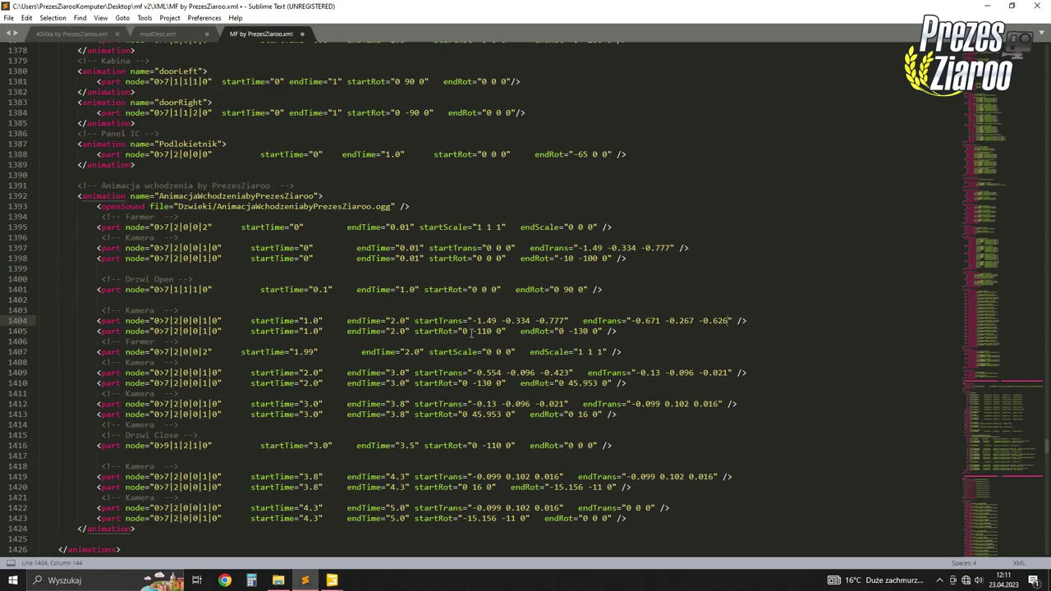
{"action": "left_click_drag", "start_coordinate": [560, 259], "coordinate": [608, 260]}
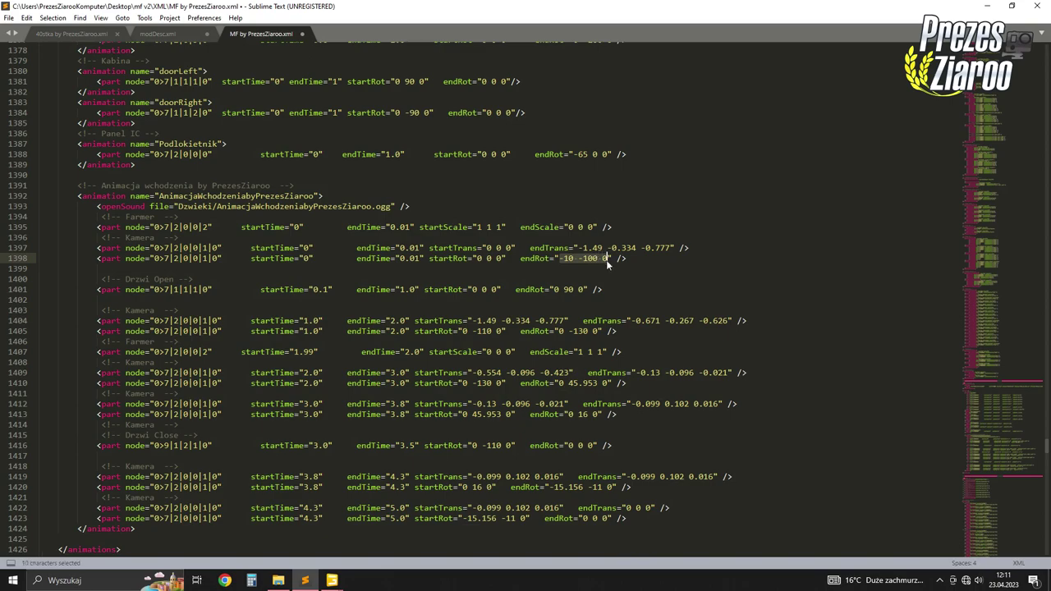
Copy the endRot value -10 -100 0 from line 1398 into the camera's startRot on line 1405
{"action": "key", "text": "ctrl+c"}
{"action": "left_click_drag", "start_coordinate": [463, 331], "coordinate": [500, 332]}
{"action": "key", "text": "ctrl+v"}
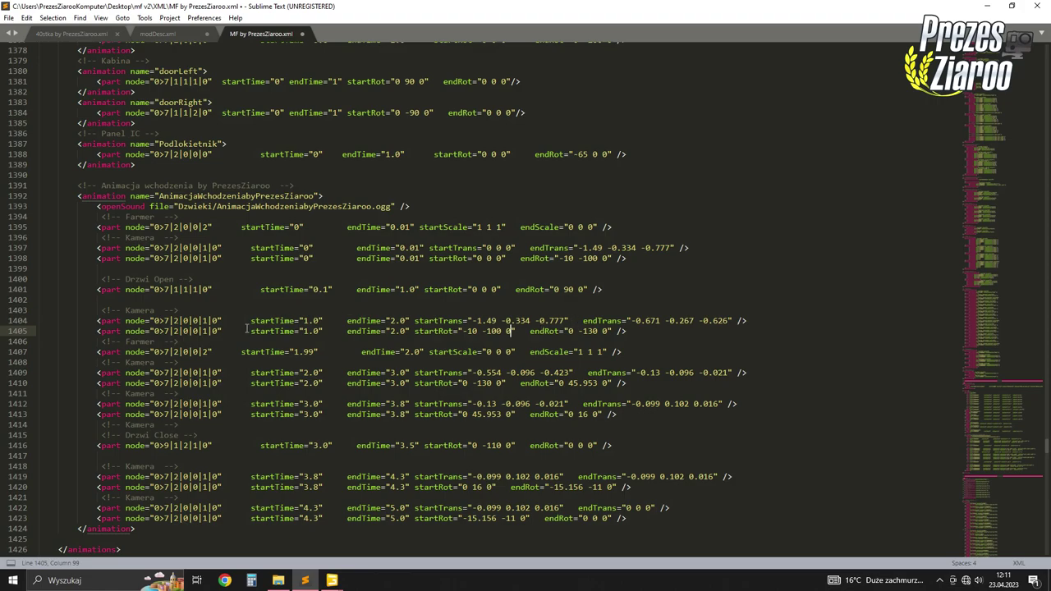
Check the Kamera rotation in GIANTS Editor and set endRot on line 1405 of the XML to -15 -130 0
{"action": "left_click", "coordinate": [593, 331]}
{"action": "mouse_move", "coordinate": [331, 580]}
{"action": "left_click", "coordinate": [426, 526]}
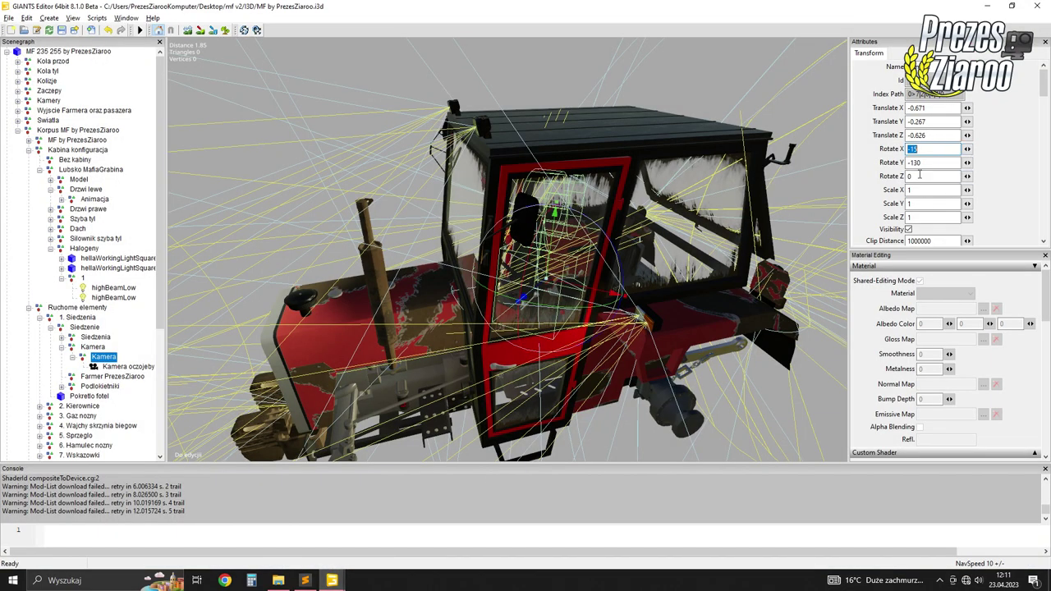
{"action": "left_click", "coordinate": [306, 581]}
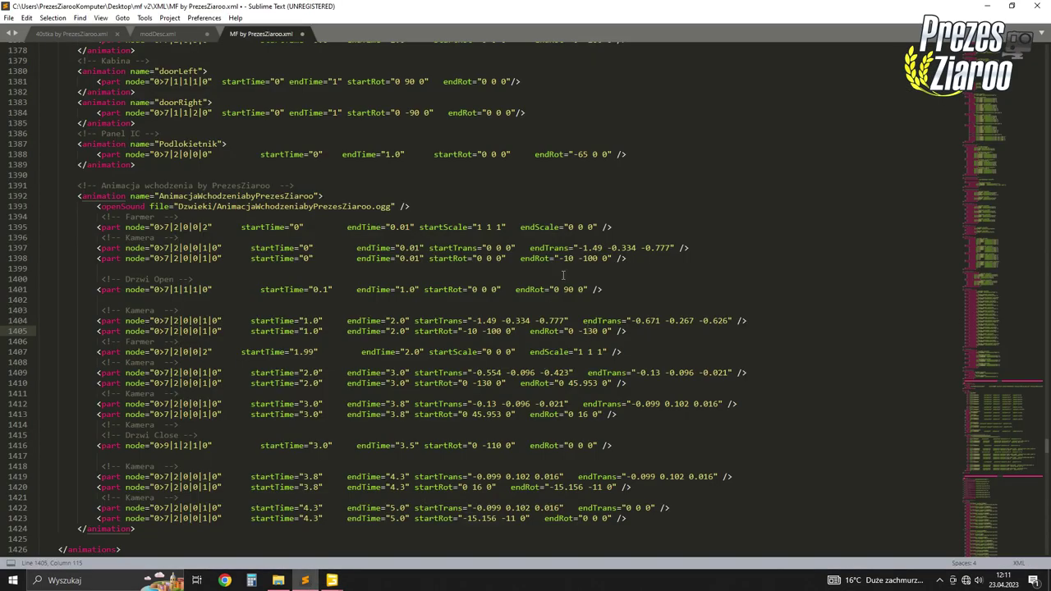
{"action": "left_click_drag", "start_coordinate": [568, 331], "coordinate": [603, 331]}
{"action": "left_click", "coordinate": [327, 581]}
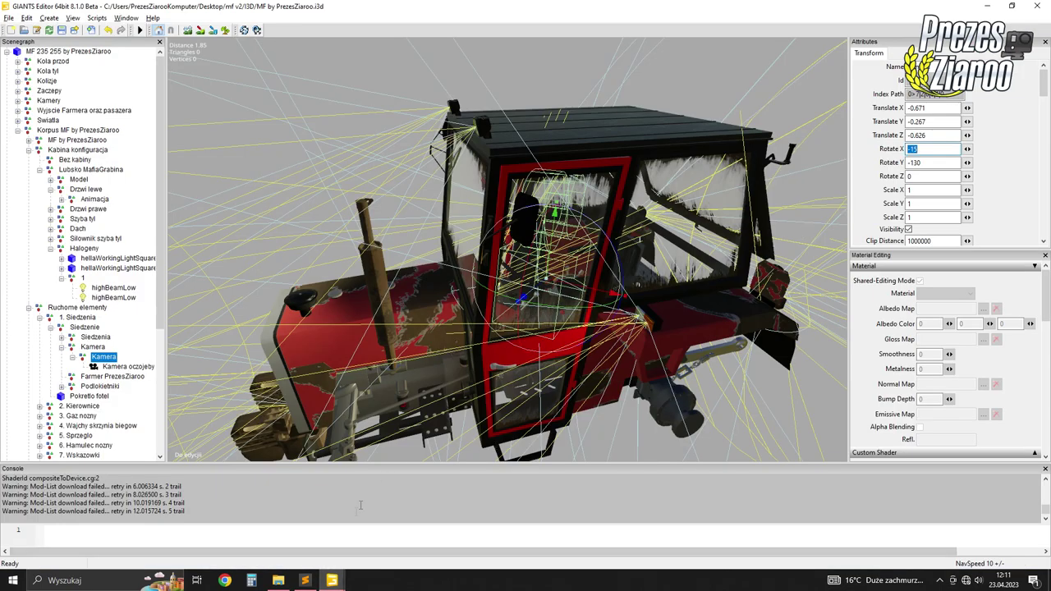
{"action": "left_click", "coordinate": [310, 583]}
{"action": "left_click", "coordinate": [569, 331]}
{"action": "key", "text": "BackSpace"}
{"action": "type", "text": "-15"}
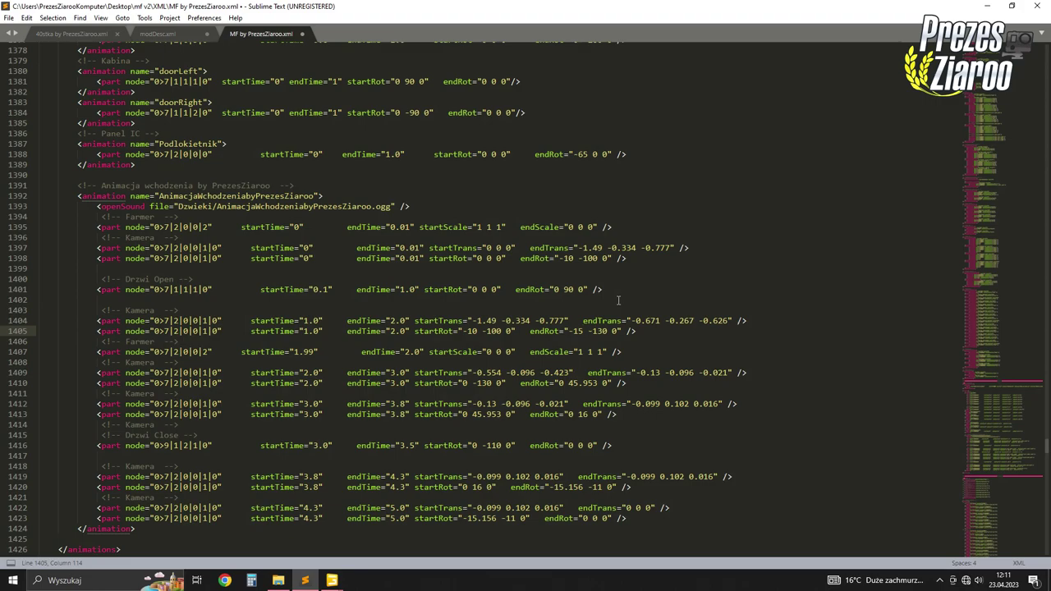
Examine the Farmer part on line 1407, comparing its node path with line 1395 and checking its start time and scale values
{"action": "left_click_drag", "start_coordinate": [125, 342], "coordinate": [155, 341]}
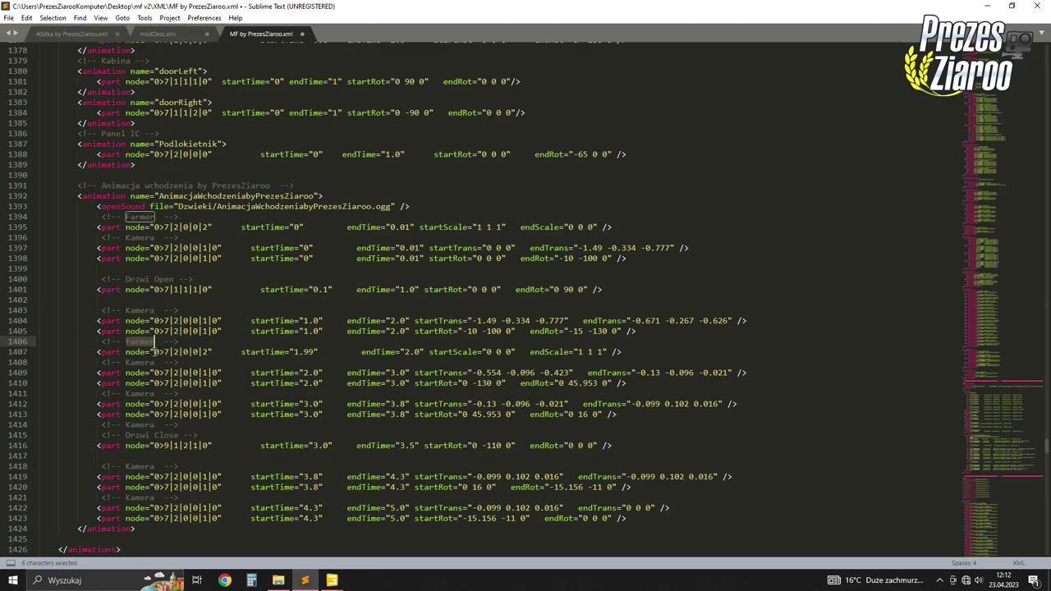
{"action": "left_click", "coordinate": [154, 352]}
{"action": "key", "text": "shift+Right"}
{"action": "key", "text": "shift+Right"}
{"action": "key", "text": "shift+Right"}
{"action": "key", "text": "shift+Right"}
{"action": "key", "text": "shift+Right"}
{"action": "key", "text": "shift+Right"}
{"action": "key", "text": "shift+Right"}
{"action": "key", "text": "shift+Right"}
{"action": "key", "text": "shift+Right"}
{"action": "key", "text": "shift+Right"}
{"action": "key", "text": "shift+Right"}
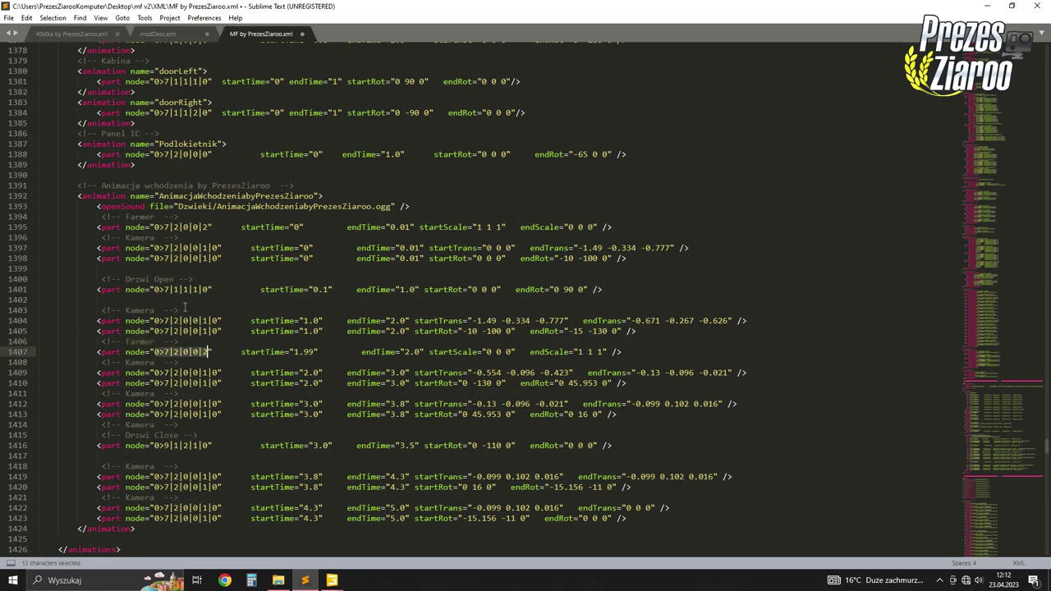
{"action": "left_click_drag", "start_coordinate": [154, 227], "coordinate": [199, 226]}
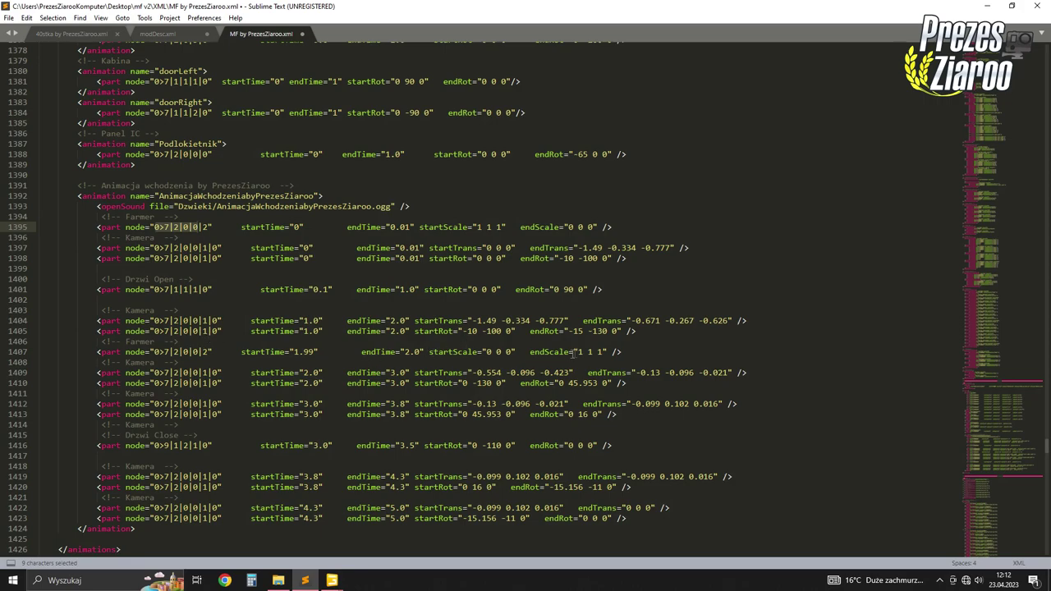
{"action": "left_click_drag", "start_coordinate": [294, 351], "coordinate": [309, 351]}
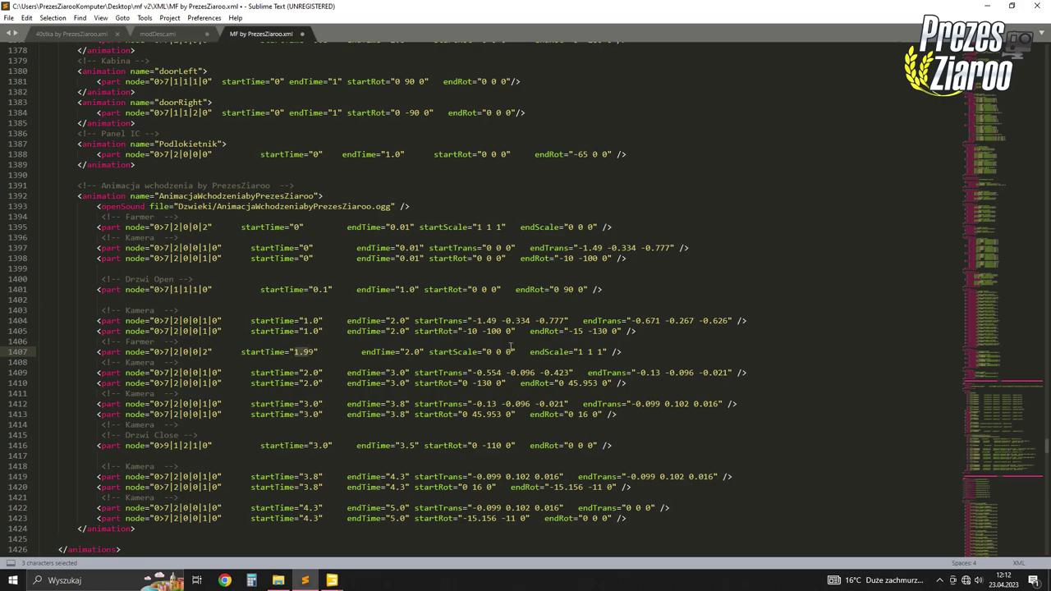
{"action": "left_click_drag", "start_coordinate": [496, 351], "coordinate": [589, 352]}
{"action": "left_click", "coordinate": [575, 352]}
{"action": "left_click", "coordinate": [477, 373]}
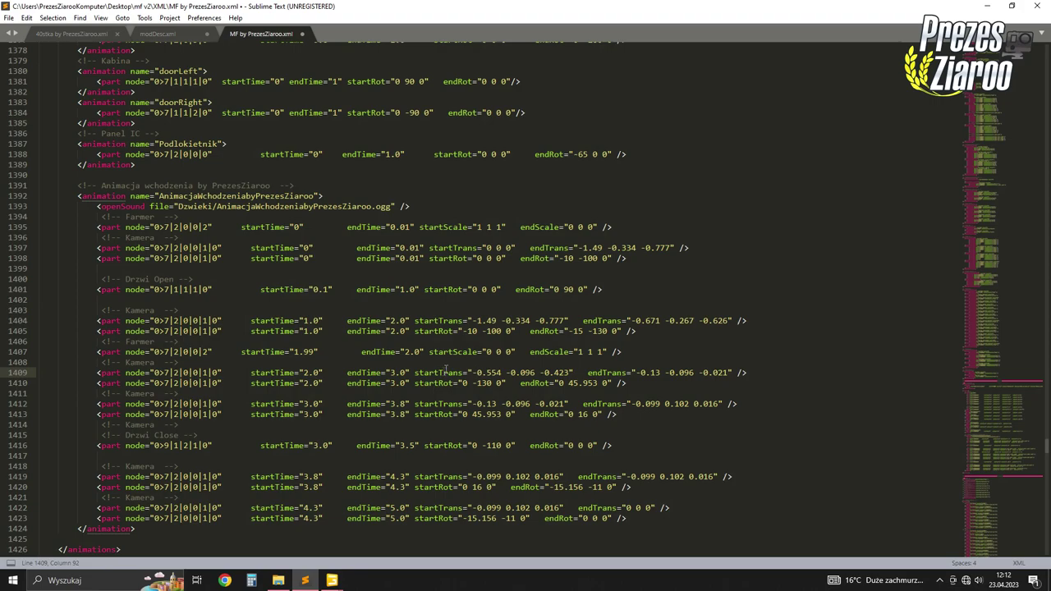
Copy the endTrans value -0.671 -0.267 -0.626 from line 1404 into the camera's startTrans on line 1409
{"action": "left_click_drag", "start_coordinate": [631, 321], "coordinate": [728, 321]}
{"action": "right_click", "coordinate": [727, 326]}
{"action": "left_click", "coordinate": [752, 347]}
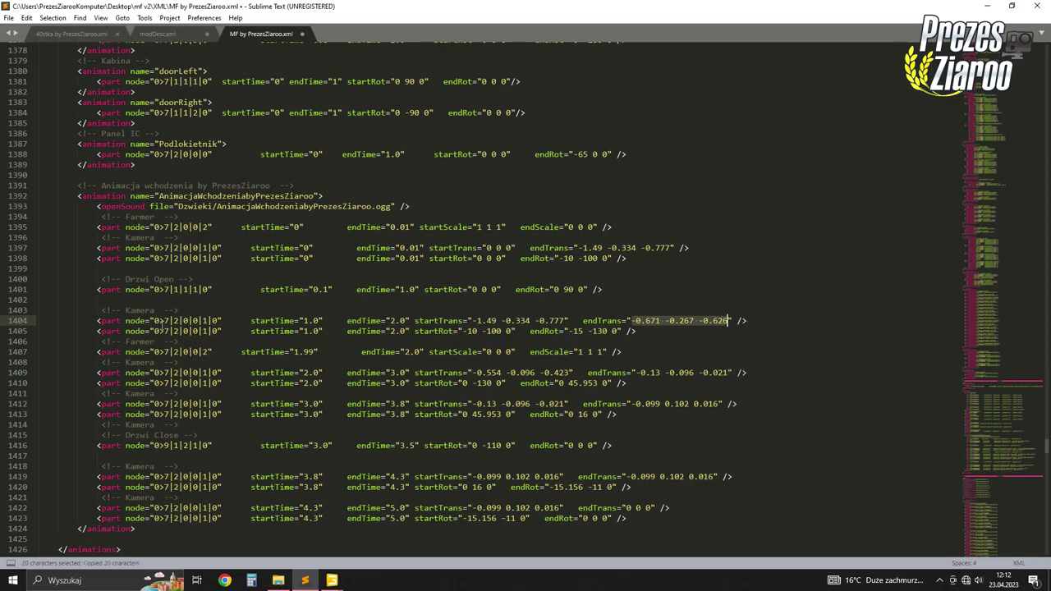
{"action": "left_click_drag", "start_coordinate": [475, 372], "coordinate": [571, 375]}
{"action": "right_click", "coordinate": [570, 376]}
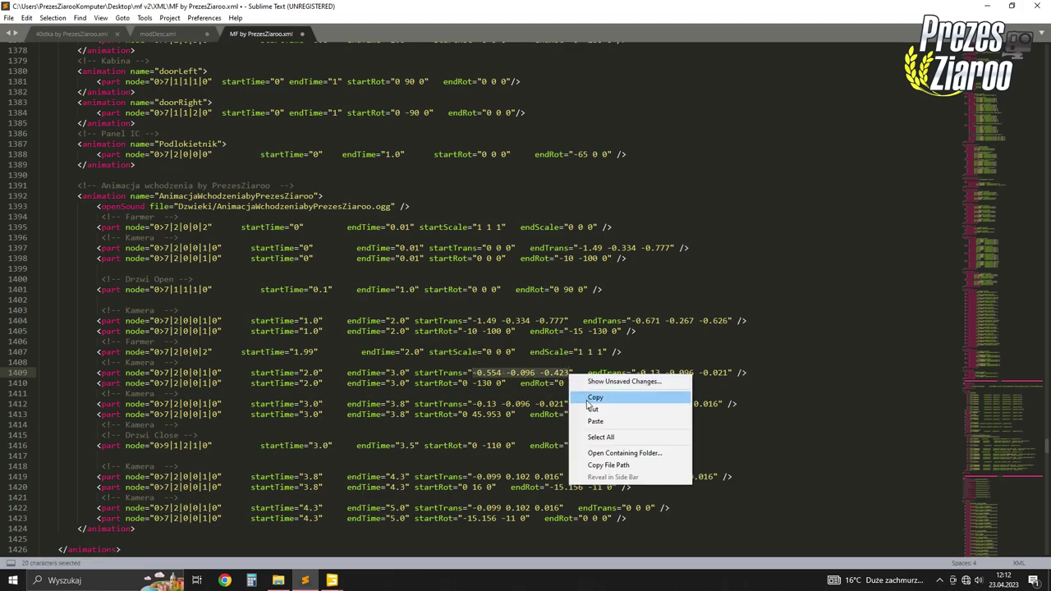
{"action": "left_click", "coordinate": [591, 421]}
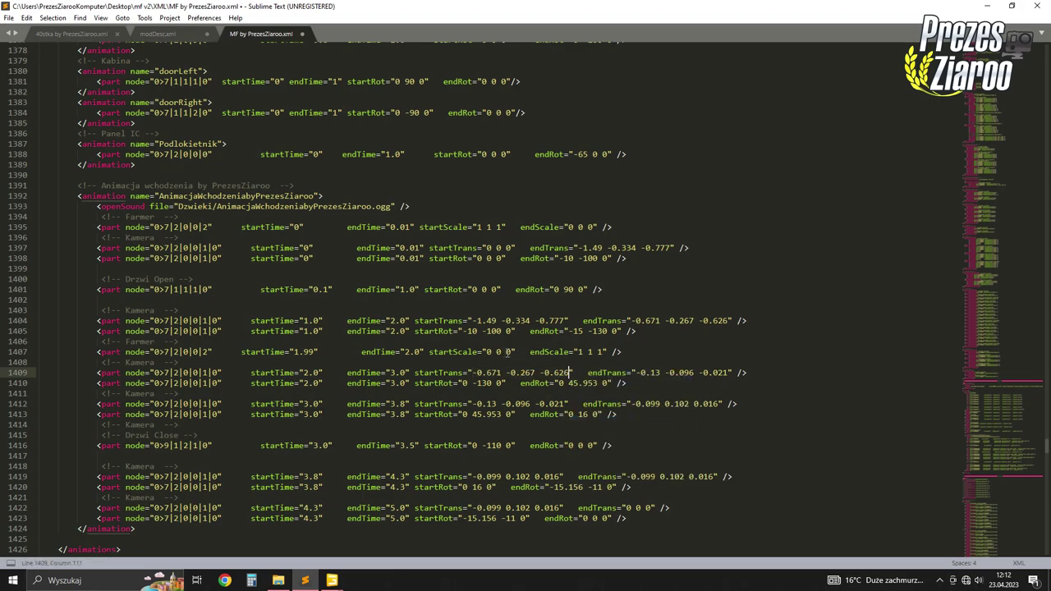
Set the camera's startRot on line 1410 to -15 -130 0 and compare it with the endRot on line 1405
{"action": "left_click_drag", "start_coordinate": [570, 331], "coordinate": [616, 331]}
{"action": "right_click", "coordinate": [616, 332]}
{"action": "left_click", "coordinate": [642, 355]}
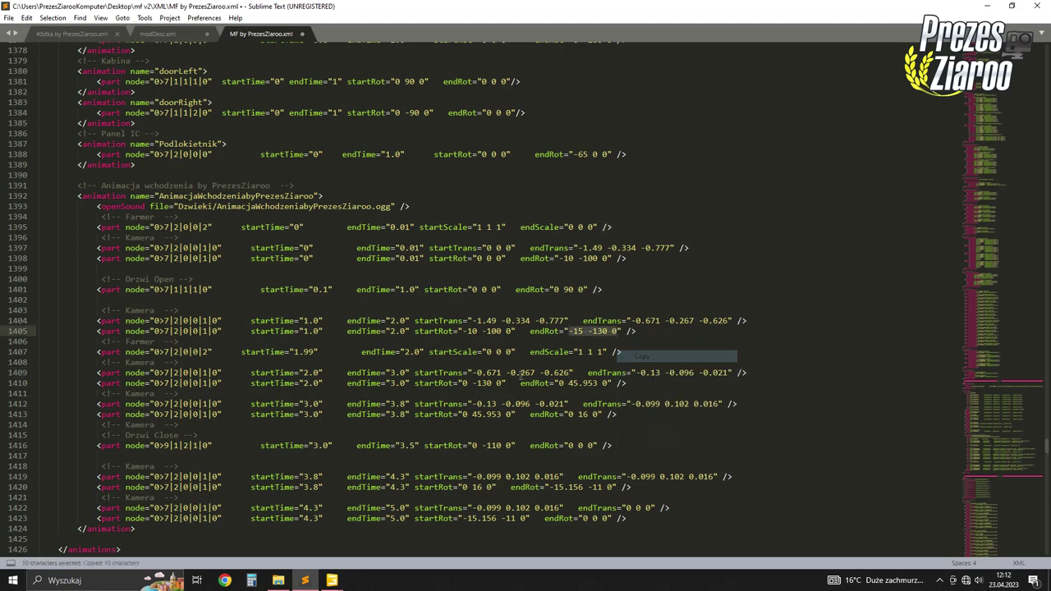
{"action": "left_click_drag", "start_coordinate": [463, 383], "coordinate": [502, 384]}
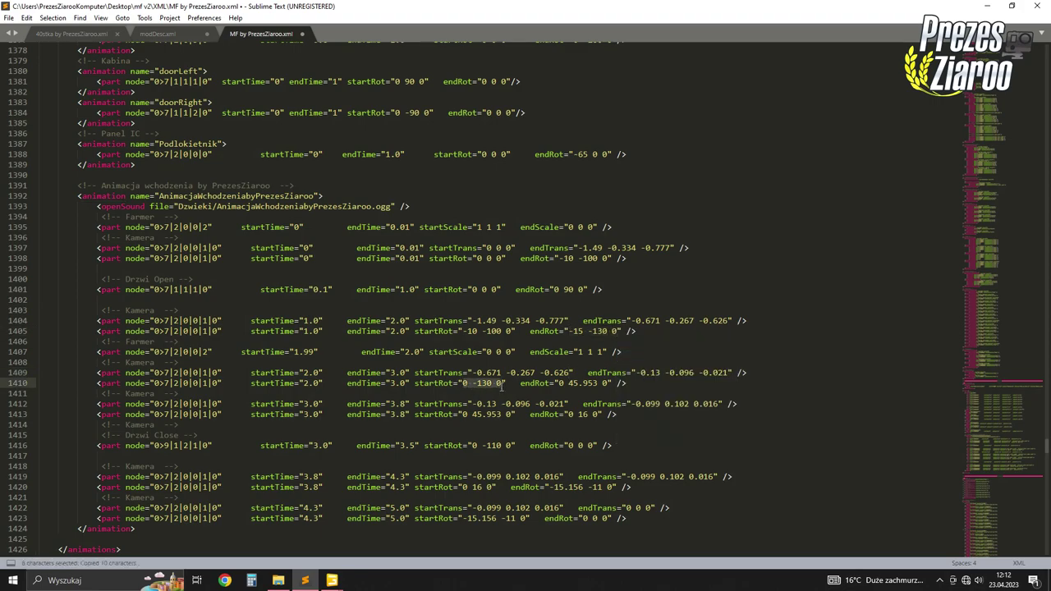
{"action": "right_click", "coordinate": [500, 386]}
{"action": "left_click", "coordinate": [523, 423]}
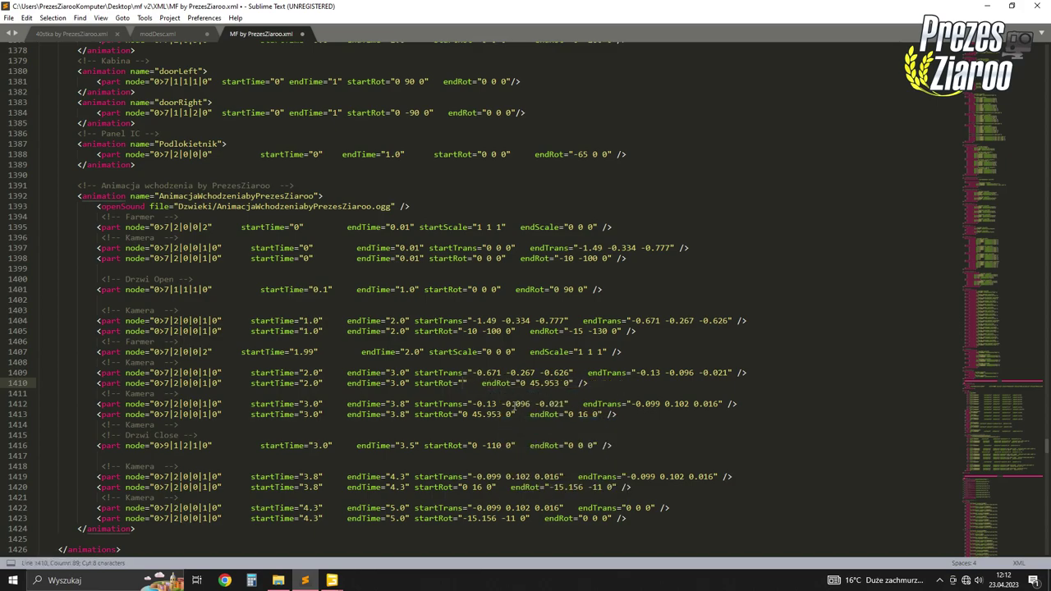
{"action": "key", "text": "ctrl+v"}
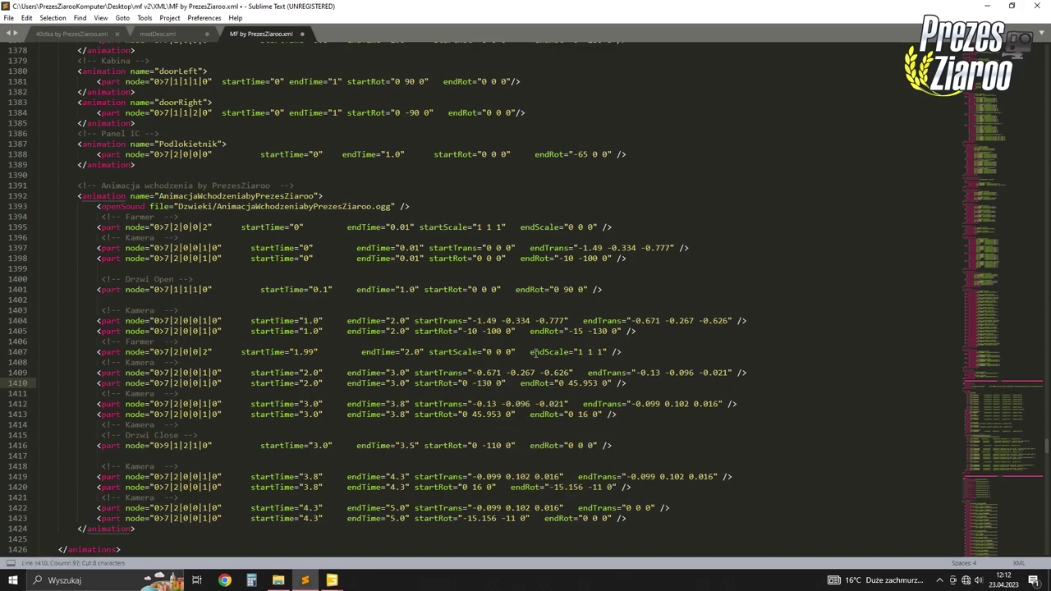
{"action": "double_click", "coordinate": [465, 384]}
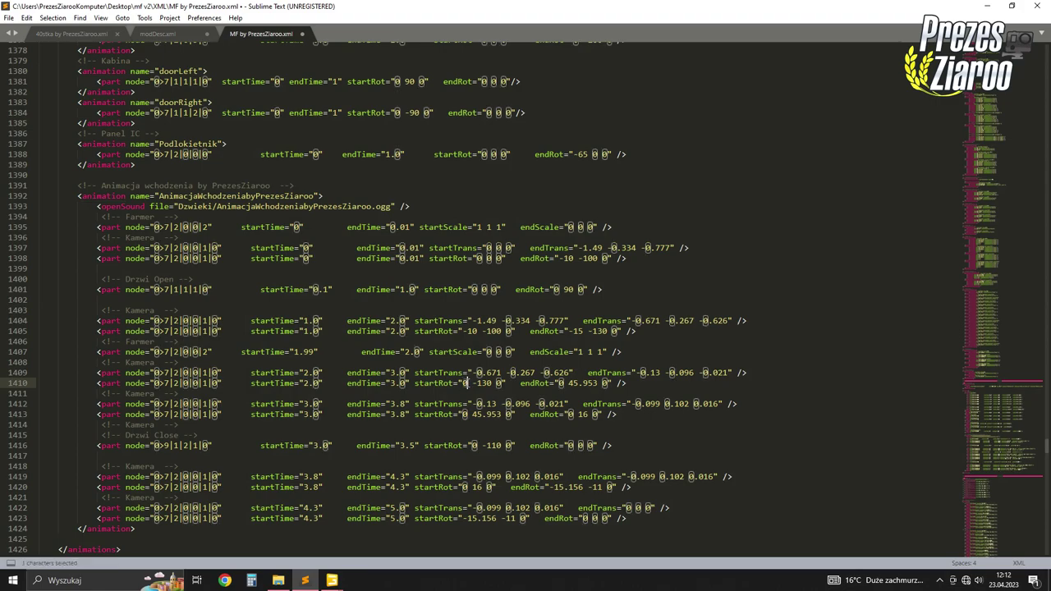
{"action": "type", "text": "-15"}
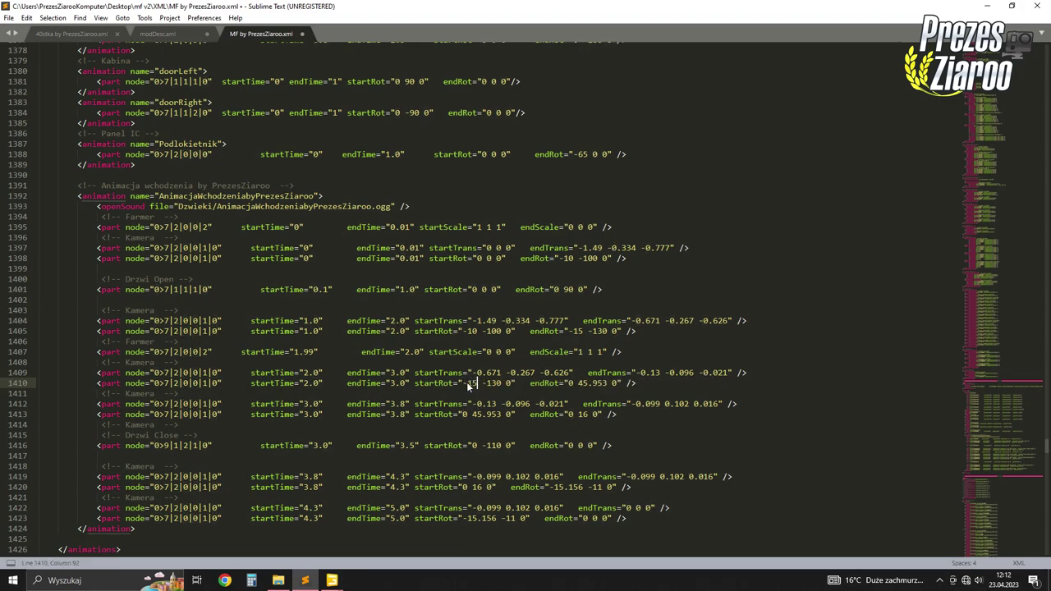
{"action": "left_click_drag", "start_coordinate": [566, 331], "coordinate": [621, 332]}
{"action": "left_click", "coordinate": [492, 384]}
{"action": "left_click", "coordinate": [541, 331]}
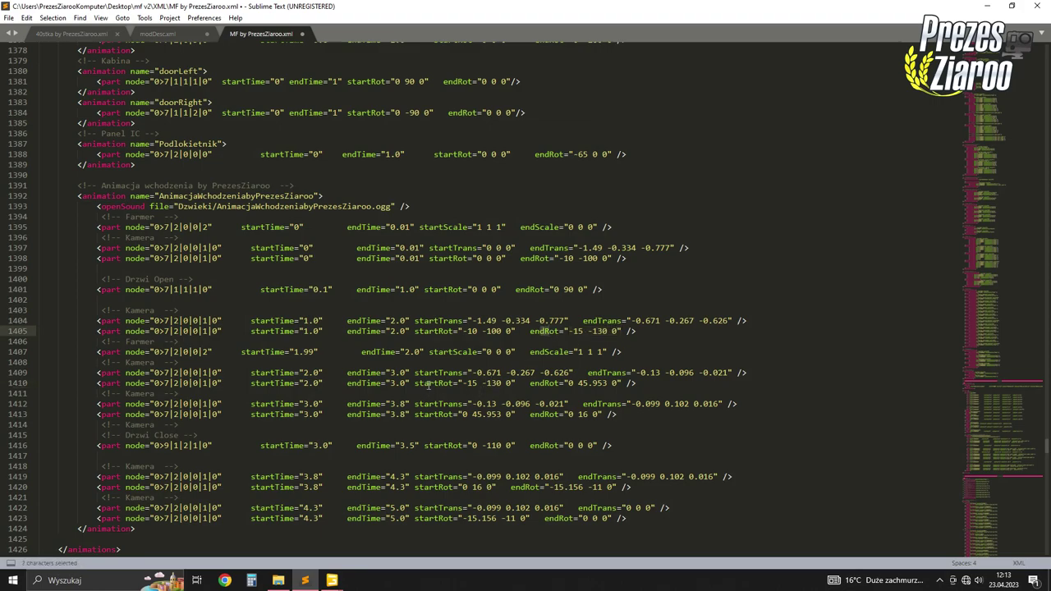
{"action": "left_click_drag", "start_coordinate": [430, 383], "coordinate": [449, 383]}
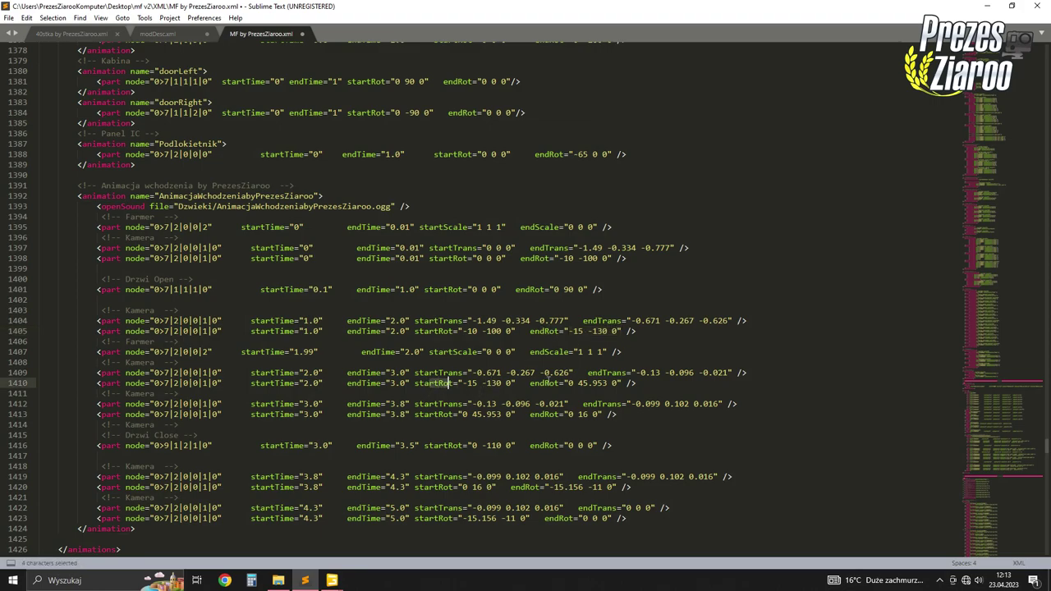
Switch to GIANTS Editor and reset the Kamera node's Rotate X and Rotate Y to 0
{"action": "left_click", "coordinate": [331, 581]}
{"action": "left_click", "coordinate": [380, 534]}
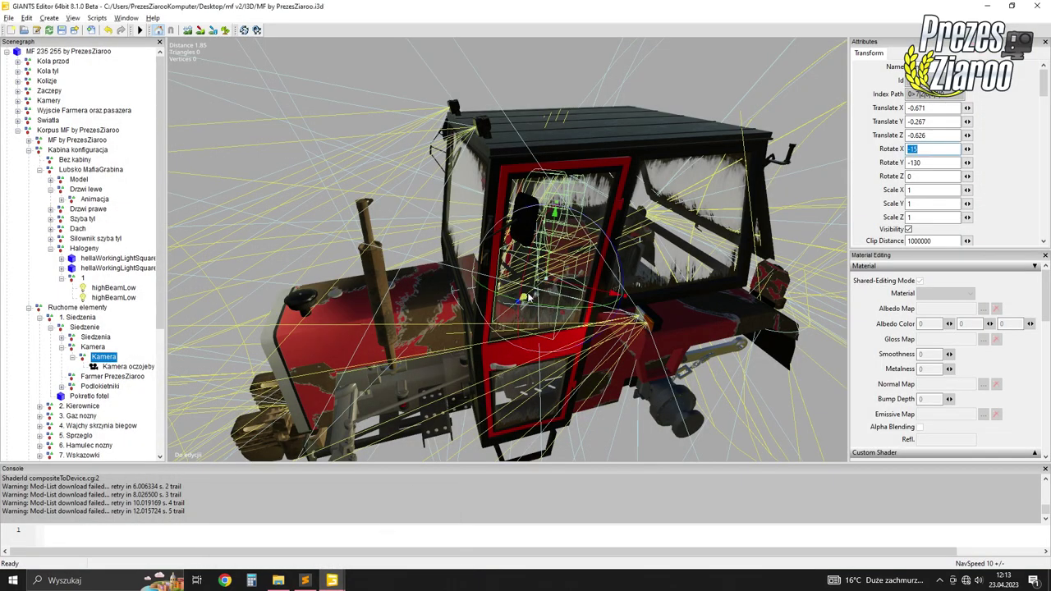
{"action": "middle_click_drag", "start_coordinate": [586, 236], "coordinate": [508, 231]}
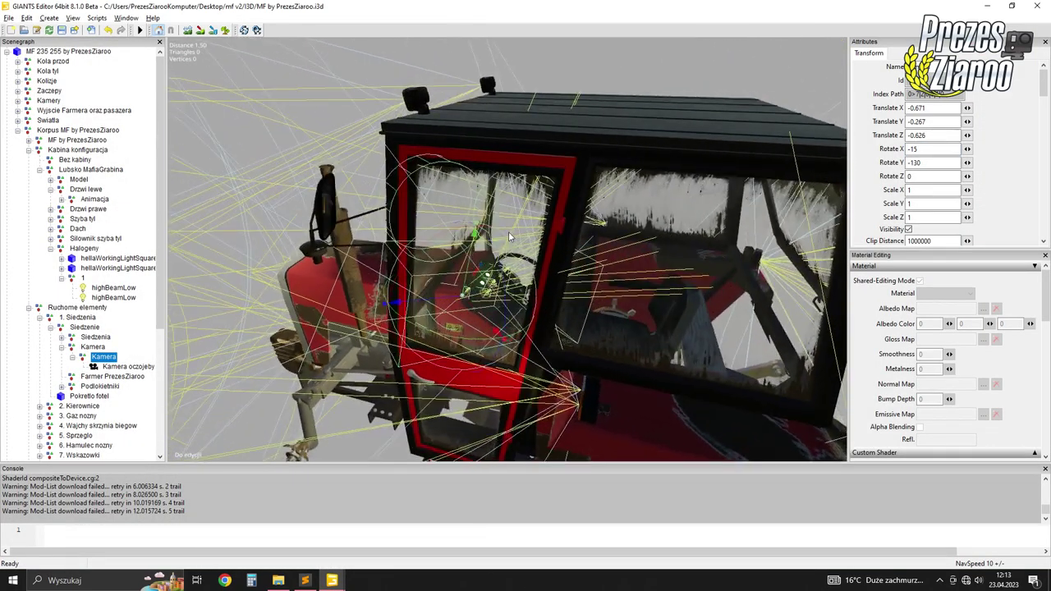
{"action": "double_click", "coordinate": [919, 149]}
{"action": "key", "text": "BackSpace"}
{"action": "double_click", "coordinate": [936, 162]}
{"action": "type", "text": "0"}
{"action": "key", "text": "Return"}
Move the Kamera node inside the cab to about X -0.034 and Z -0.291
{"action": "middle_click_drag", "start_coordinate": [575, 246], "coordinate": [416, 241]}
{"action": "left_click_drag", "start_coordinate": [416, 241], "coordinate": [509, 242]}
{"action": "middle_click_drag", "start_coordinate": [509, 242], "coordinate": [698, 240]}
{"action": "left_click_drag", "start_coordinate": [575, 257], "coordinate": [627, 257]}
{"action": "middle_click_drag", "start_coordinate": [627, 257], "coordinate": [509, 245]}
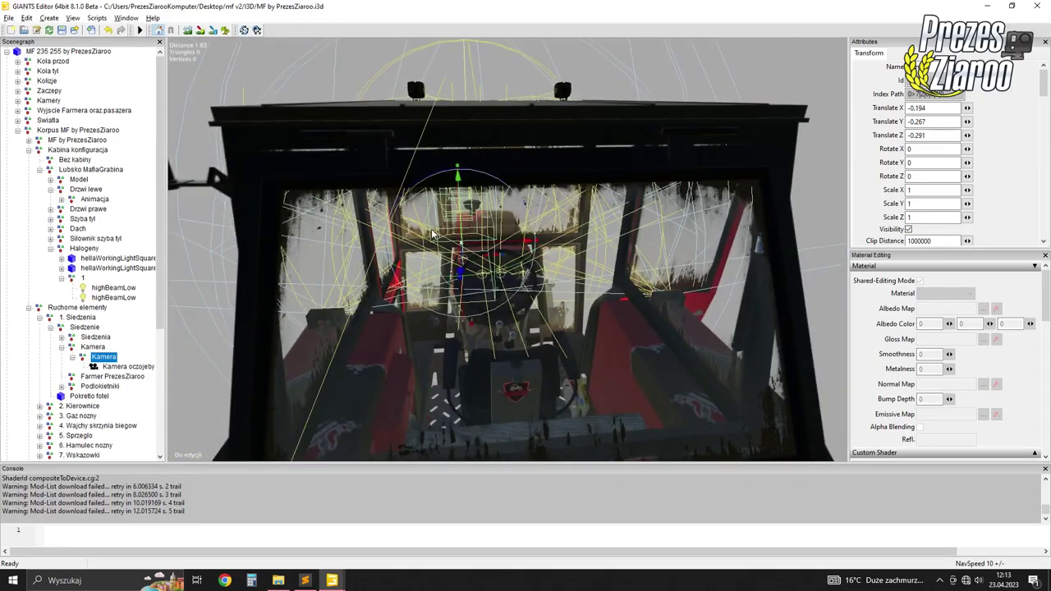
{"action": "left_click_drag", "start_coordinate": [504, 245], "coordinate": [542, 246]}
{"action": "middle_click_drag", "start_coordinate": [539, 247], "coordinate": [670, 223]}
{"action": "left_click_drag", "start_coordinate": [615, 157], "coordinate": [565, 145]}
{"action": "middle_click_drag", "start_coordinate": [565, 145], "coordinate": [574, 168]}
Set the Kamera node's Rotate X to -30
{"action": "left_click_drag", "start_coordinate": [931, 149], "coordinate": [912, 149]}
{"action": "type", "text": "30"}
{"action": "key", "text": "Return"}
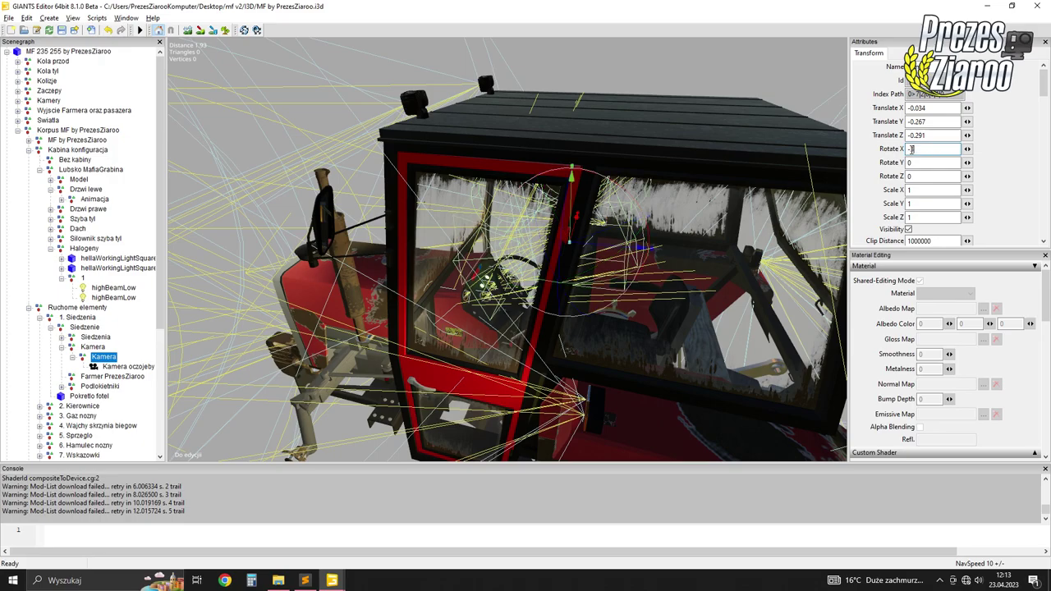
{"action": "middle_click_drag", "start_coordinate": [558, 205], "coordinate": [518, 196]}
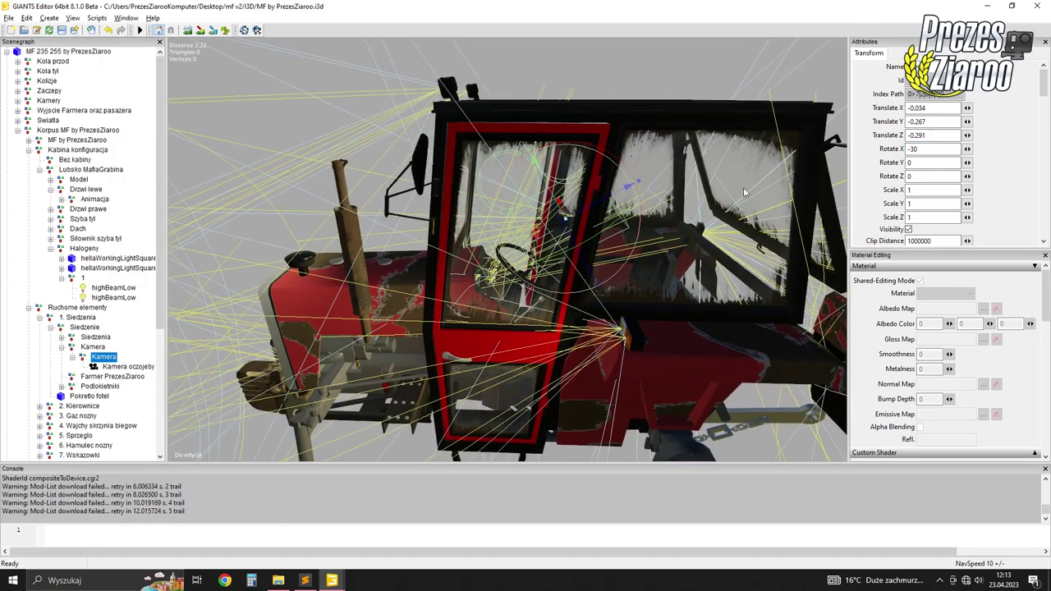
Transfer the Kamera node's Translate X to Sublime Text, setting the first endTrans value on line 1409 to -0.034
{"action": "left_click_drag", "start_coordinate": [936, 107], "coordinate": [900, 110]}
{"action": "mouse_move", "coordinate": [304, 582]}
{"action": "left_click", "coordinate": [312, 529]}
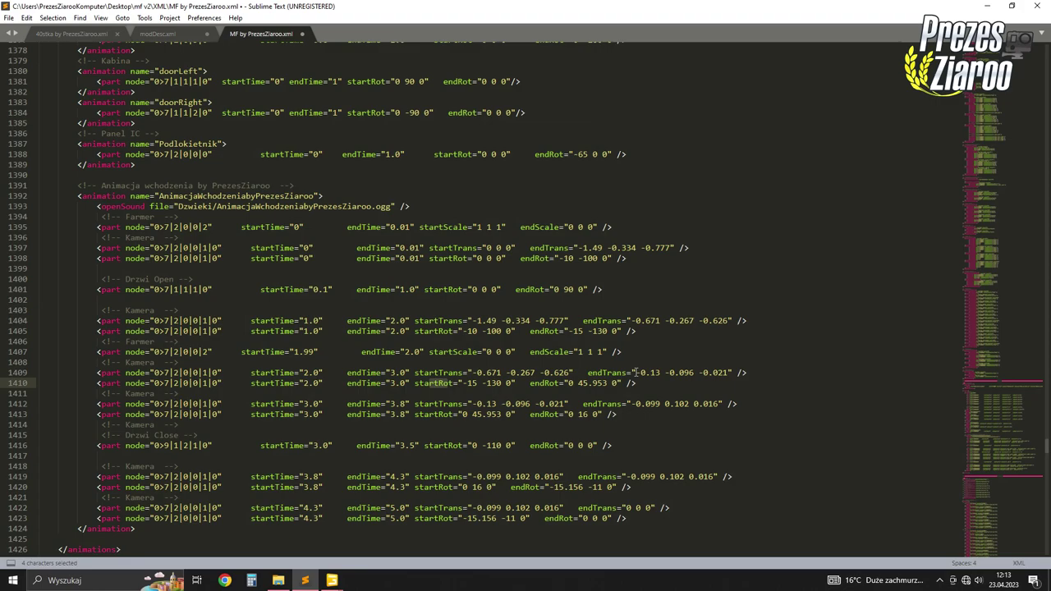
{"action": "left_click_drag", "start_coordinate": [637, 373], "coordinate": [662, 373]}
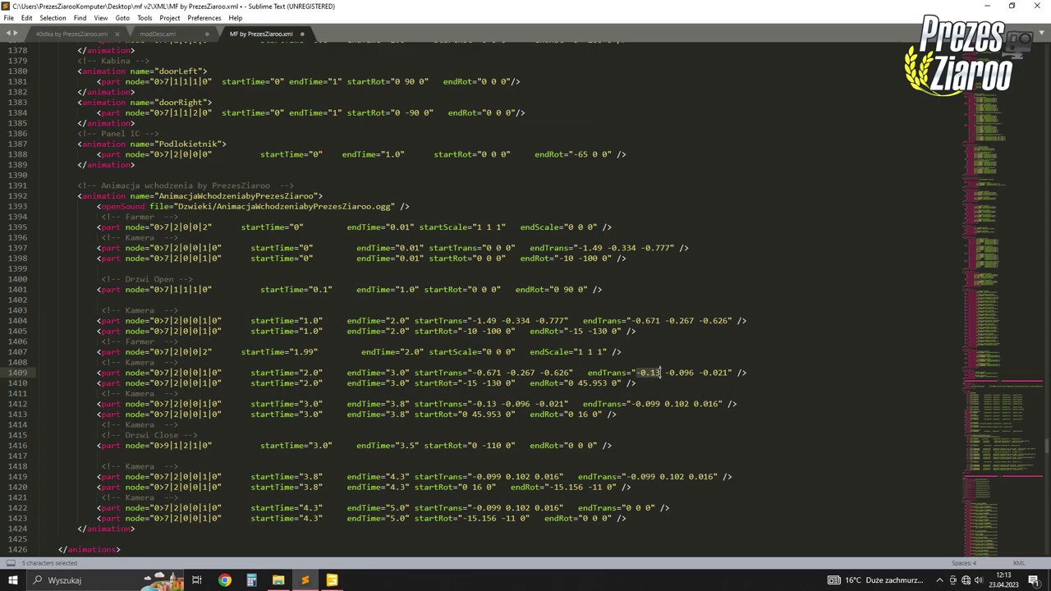
{"action": "type", "text": "-0.034"}
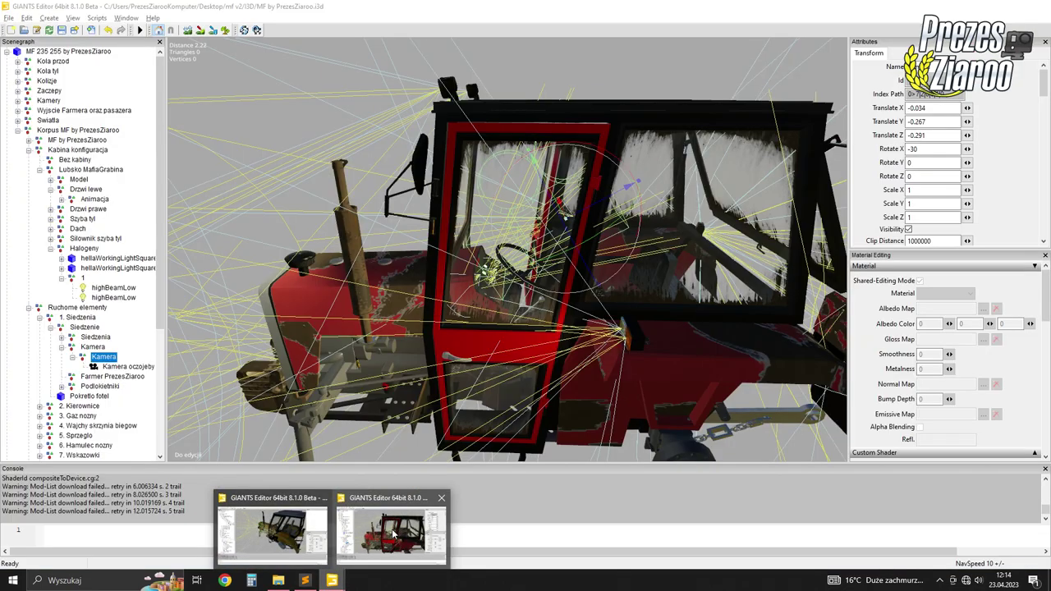
Copy the Kamera node's Translate Y from GIANTS Editor into the second endTrans value on line 1409, making it -0.267
{"action": "left_click", "coordinate": [402, 534]}
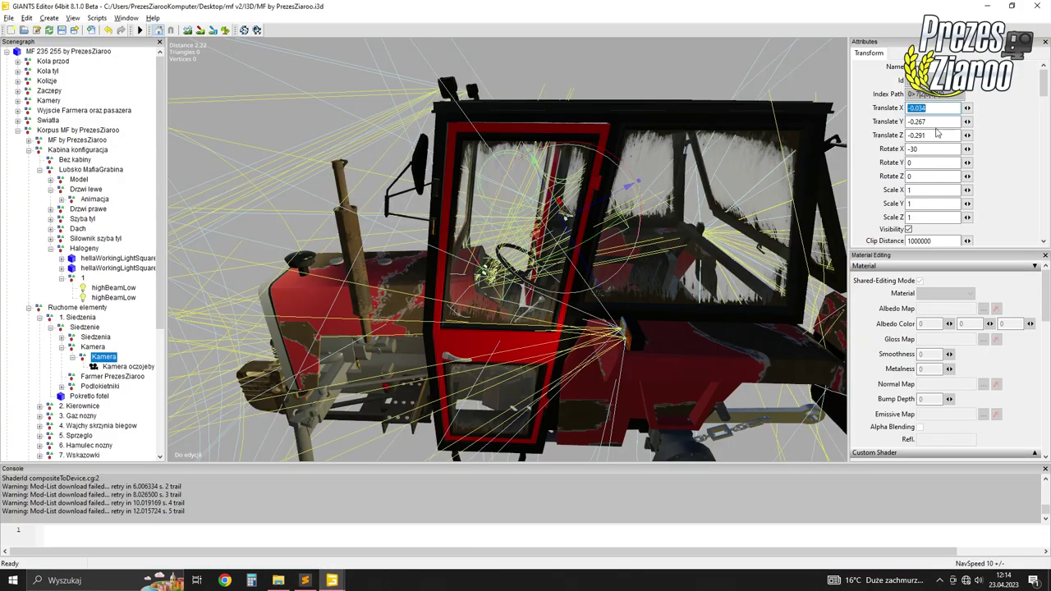
{"action": "left_click", "coordinate": [935, 121]}
{"action": "key", "text": "ctrl+c"}
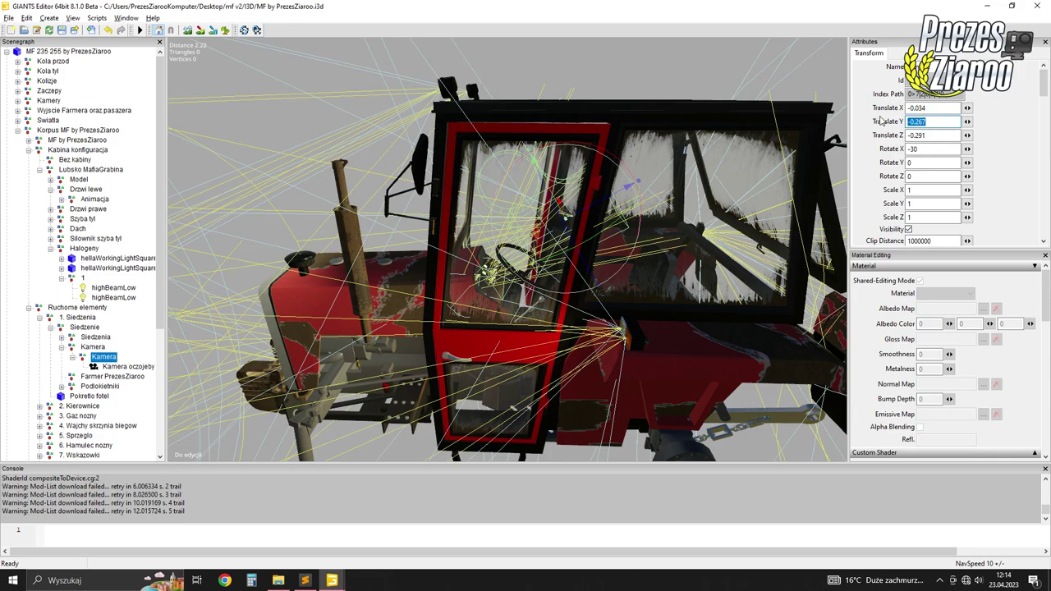
{"action": "left_click", "coordinate": [304, 581]}
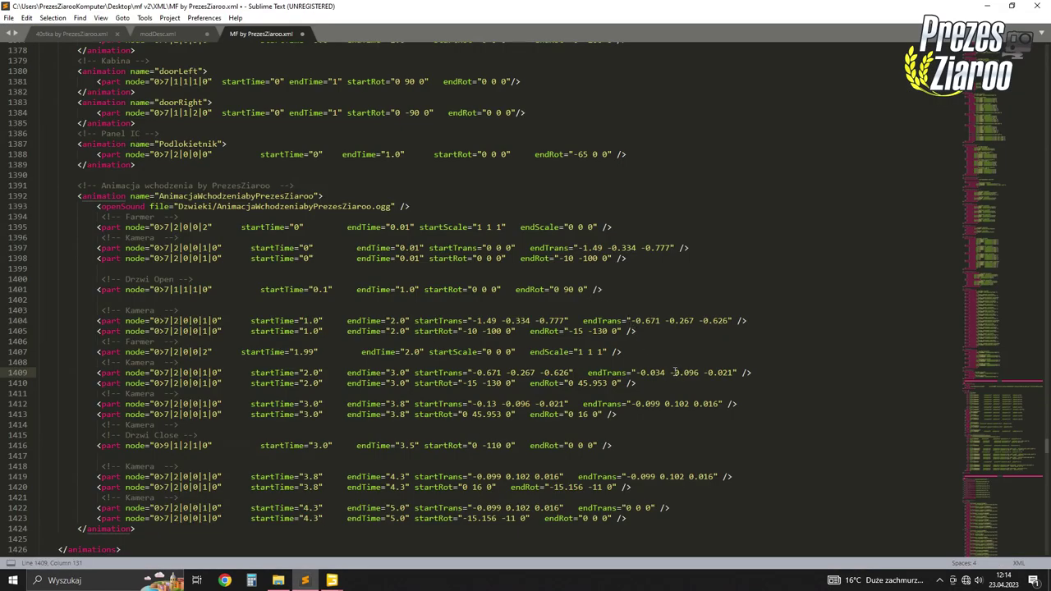
{"action": "left_click_drag", "start_coordinate": [669, 373], "coordinate": [698, 373]}
{"action": "key", "text": "ctrl+v"}
Transfer the Kamera node's Translate Z from GIANTS Editor, setting the third endTrans value on line 1409 to -0.291
{"action": "mouse_move", "coordinate": [331, 580]}
{"action": "left_click", "coordinate": [392, 534]}
{"action": "double_click", "coordinate": [916, 136]}
{"action": "left_click", "coordinate": [305, 581]}
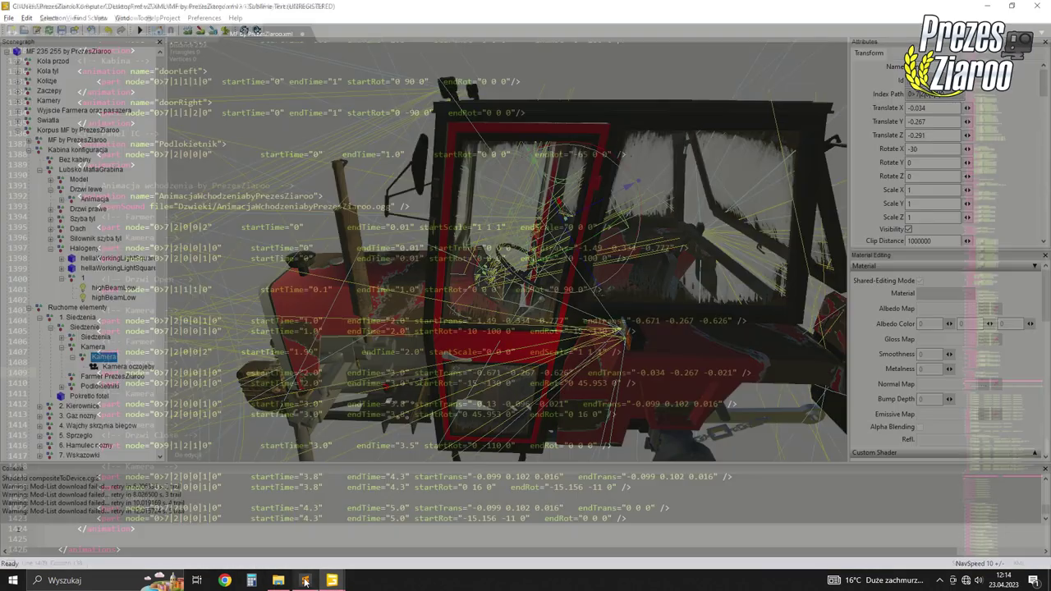
{"action": "left_click_drag", "start_coordinate": [704, 373], "coordinate": [736, 373]}
{"action": "type", "text": "-0.291"}
Transfer the Kamera node's Rotate X from GIANTS Editor to Sublime Text, setting the first endRot value on line 1410 to -30
{"action": "mouse_move", "coordinate": [331, 581]}
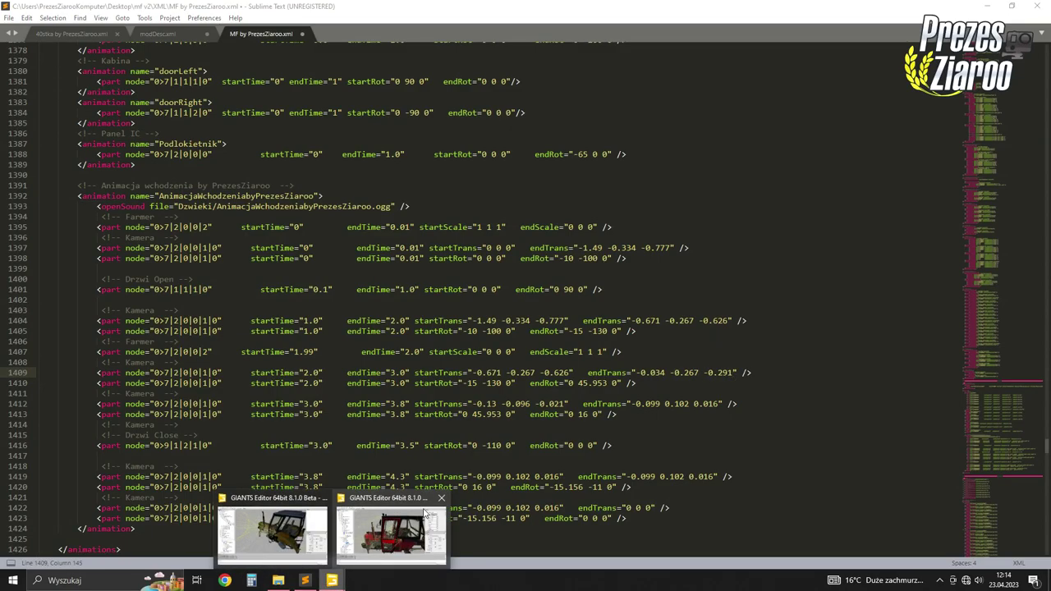
{"action": "left_click", "coordinate": [402, 532]}
{"action": "left_click", "coordinate": [907, 149]}
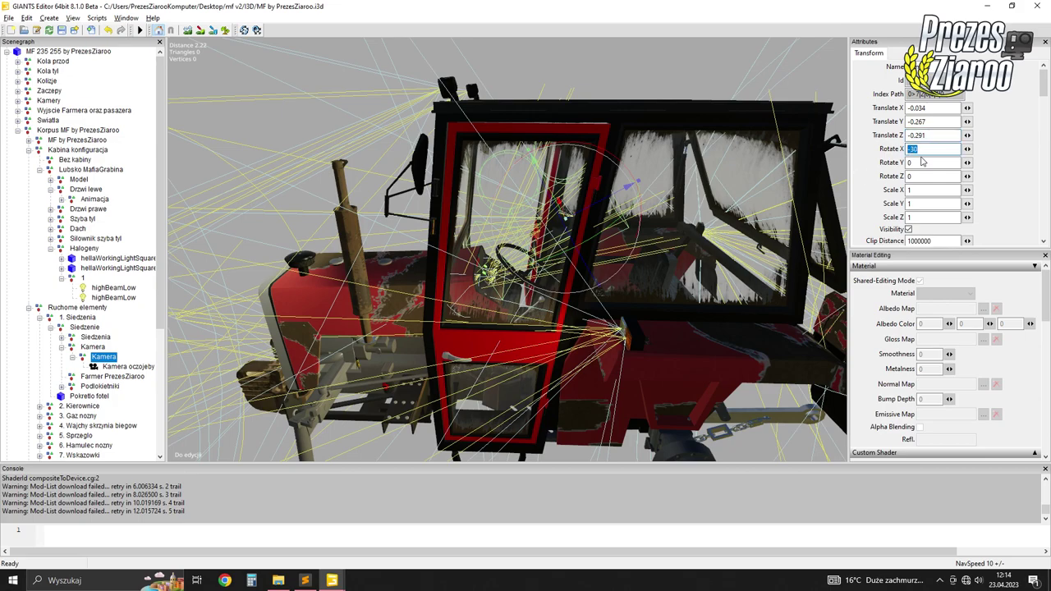
{"action": "left_click", "coordinate": [307, 580]}
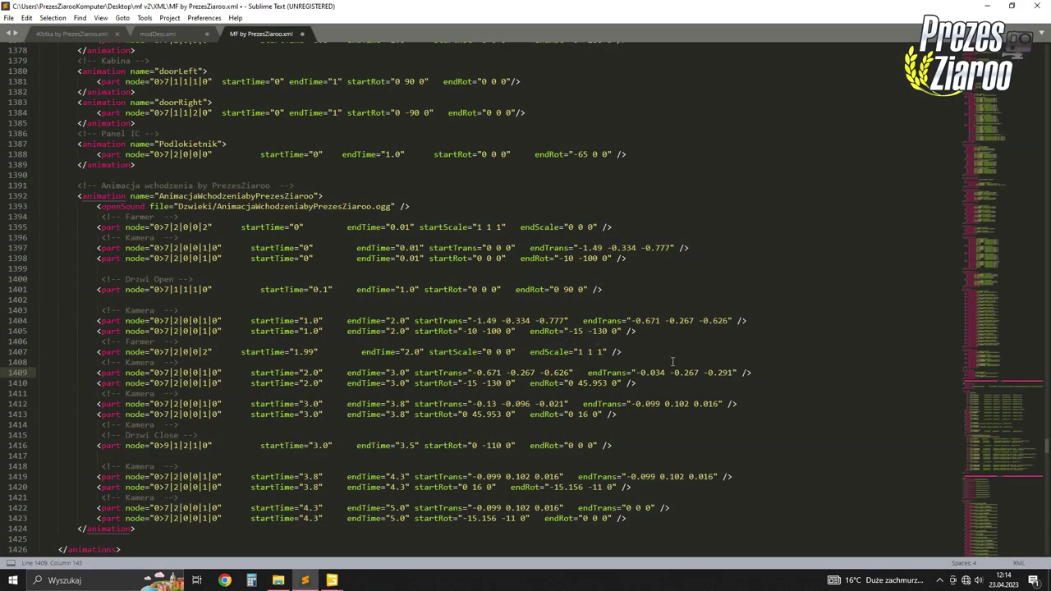
{"action": "double_click", "coordinate": [568, 382]}
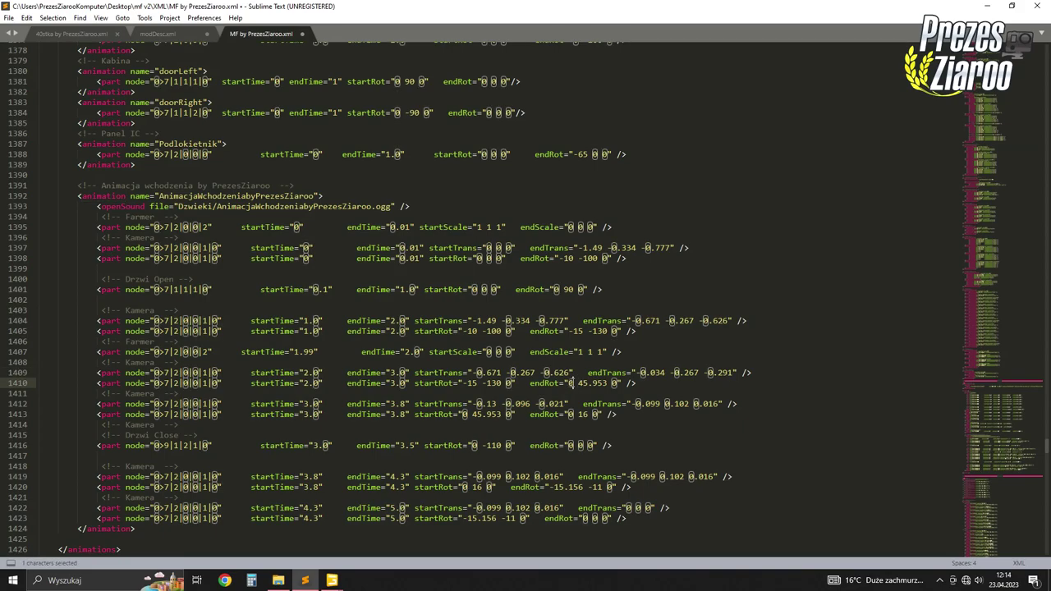
{"action": "type", "text": "-30"}
{"action": "left_click_drag", "start_coordinate": [588, 382], "coordinate": [616, 383]}
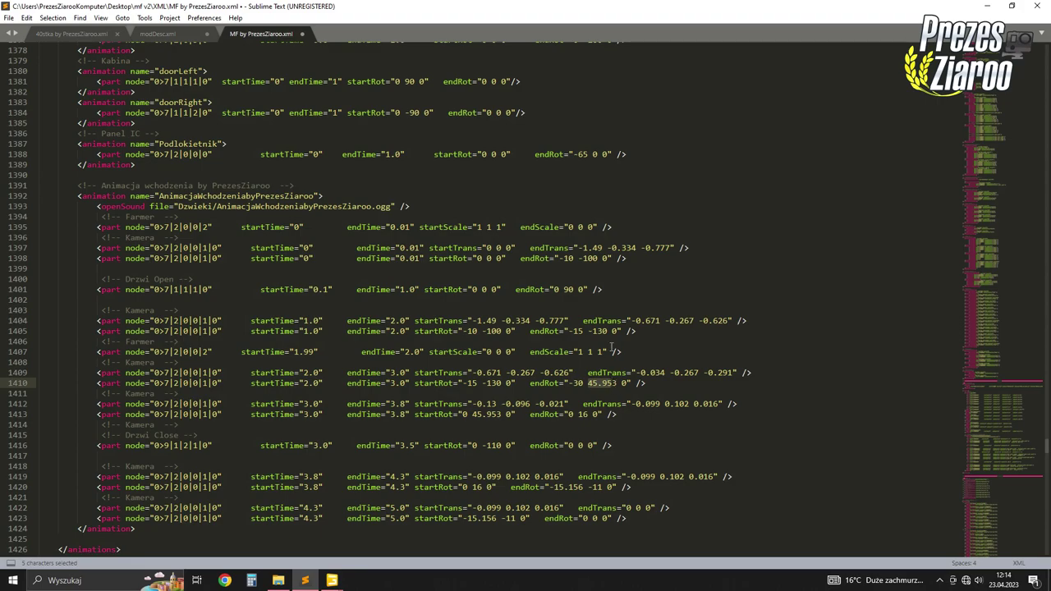
Undo the recent Kamera translation and rotation edits on lines 1409 and 1410
{"action": "key", "text": "ctrl+z"}
{"action": "key", "text": "ctrl+z"}
{"action": "key", "text": "ctrl+z"}
{"action": "key", "text": "ctrl+z"}
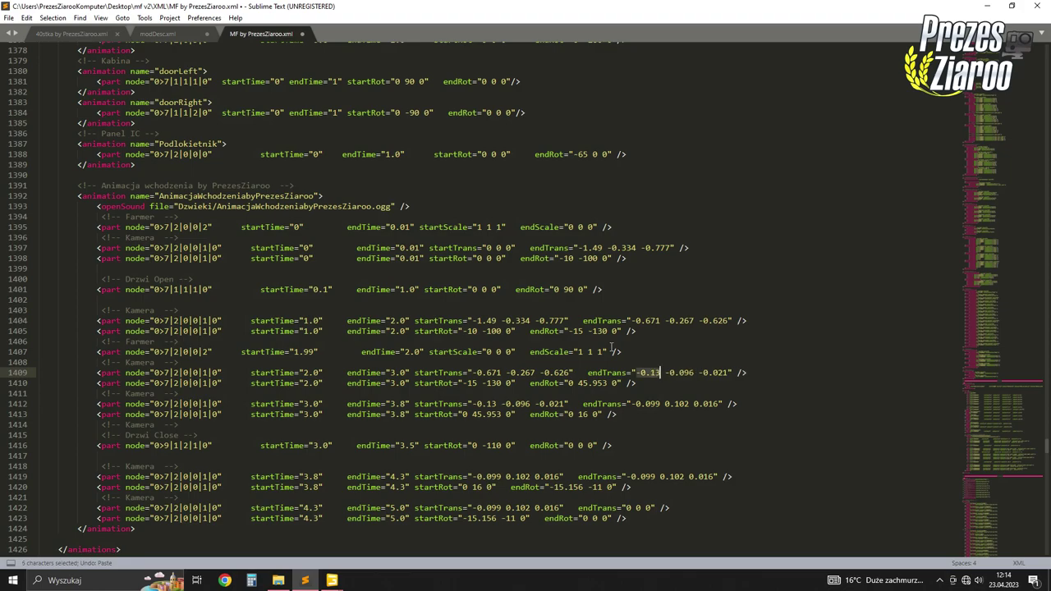
{"action": "left_click", "coordinate": [652, 366]}
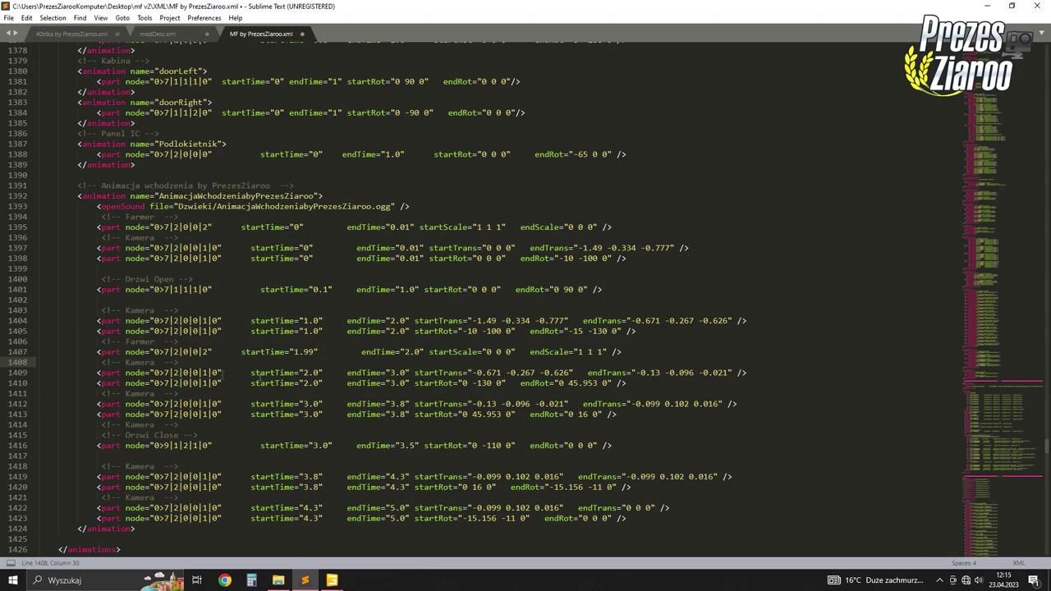
Compare how the startTrans and endTrans values chain between the Kamera parts on lines 1397 to 1412
{"action": "left_click_drag", "start_coordinate": [573, 404], "coordinate": [722, 403]}
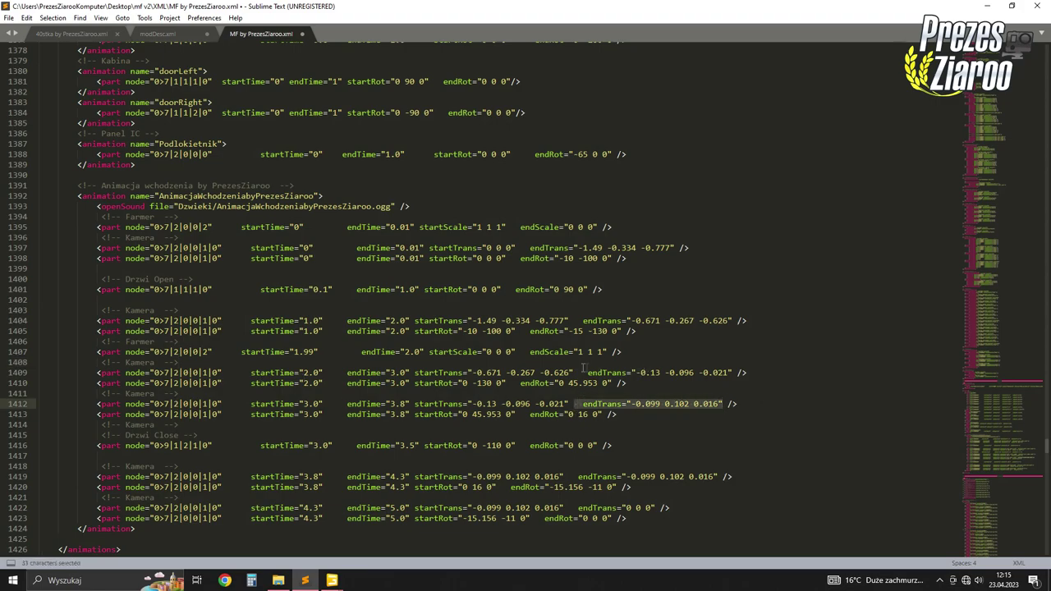
{"action": "left_click_drag", "start_coordinate": [563, 373], "coordinate": [698, 374]}
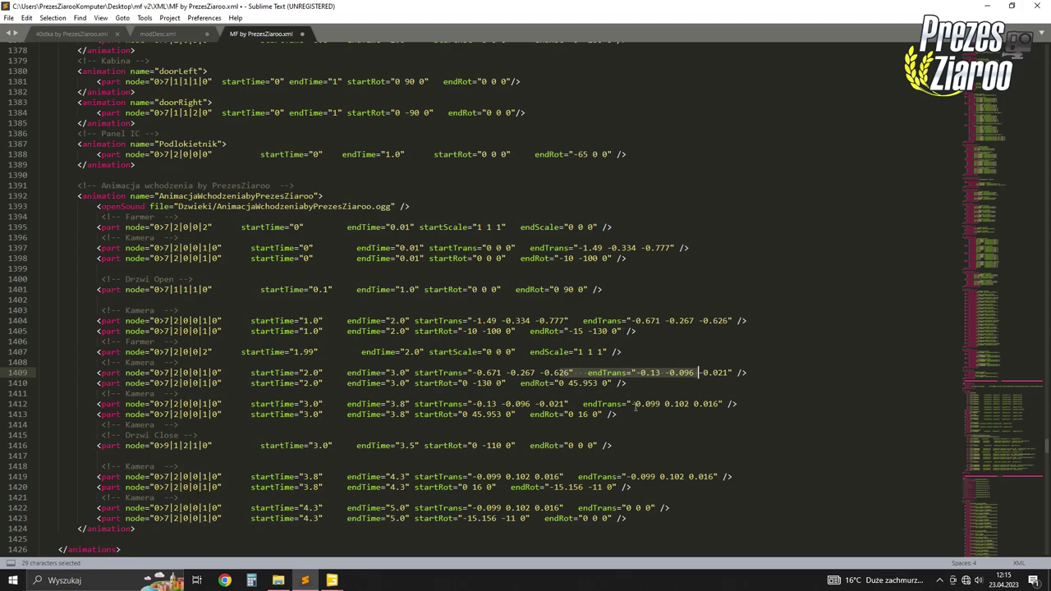
{"action": "left_click_drag", "start_coordinate": [631, 404], "coordinate": [674, 404]}
{"action": "key", "text": "shift+Right"}
{"action": "key", "text": "shift+Right"}
{"action": "key", "text": "shift+Right"}
{"action": "key", "text": "shift+Right"}
{"action": "key", "text": "shift+Right"}
{"action": "key", "text": "shift+Right"}
{"action": "key", "text": "shift+Right"}
{"action": "key", "text": "shift+Right"}
{"action": "key", "text": "shift+Right"}
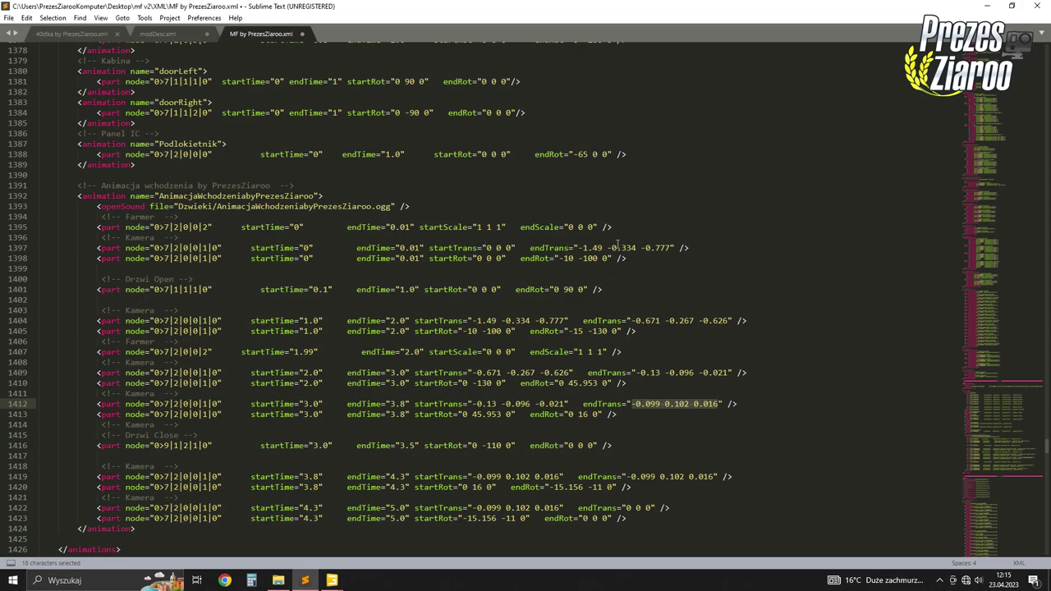
{"action": "left_click_drag", "start_coordinate": [584, 247], "coordinate": [602, 247]}
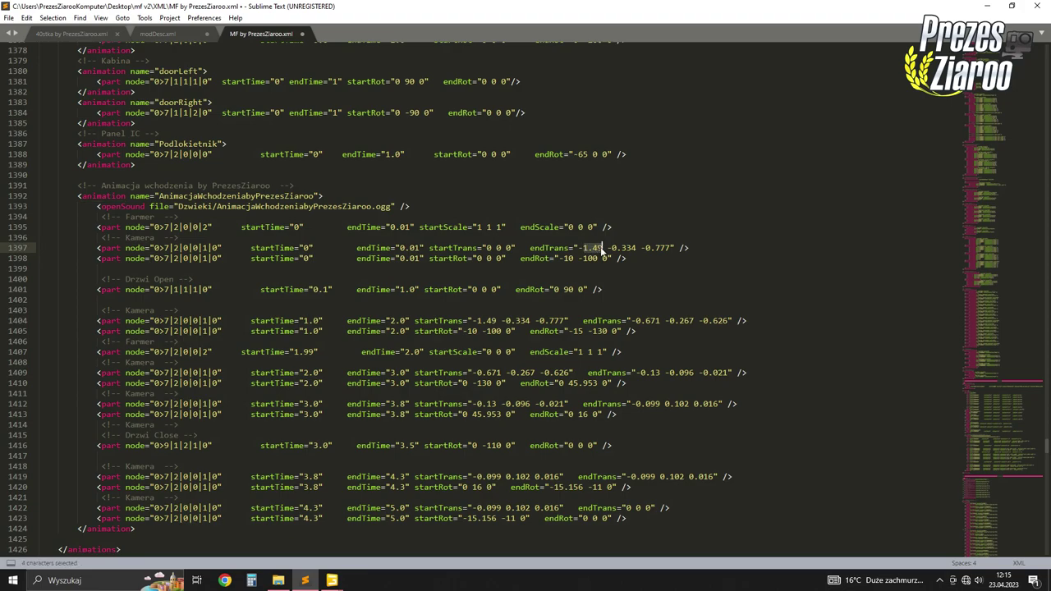
{"action": "left_click_drag", "start_coordinate": [477, 321], "coordinate": [487, 321]}
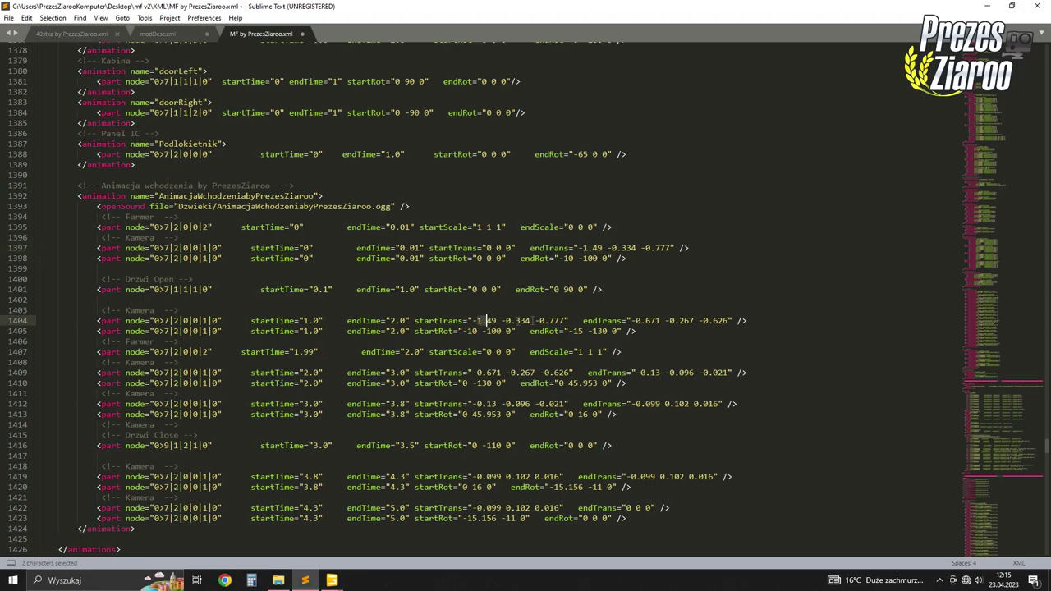
{"action": "left_click_drag", "start_coordinate": [637, 321], "coordinate": [660, 321]}
{"action": "left_click_drag", "start_coordinate": [477, 373], "coordinate": [492, 372]}
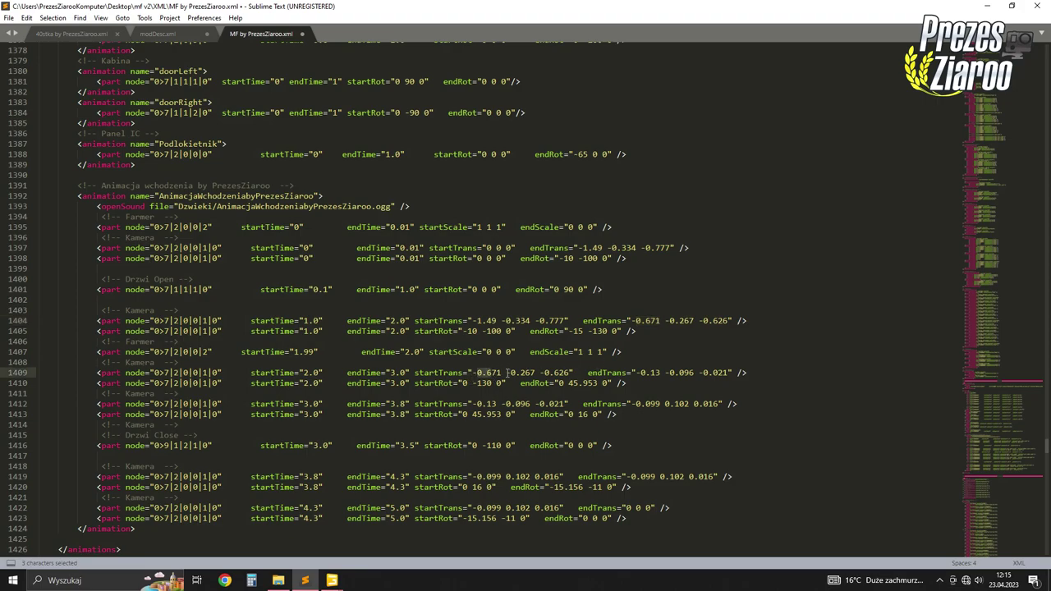
{"action": "left_click_drag", "start_coordinate": [635, 373], "coordinate": [664, 374]}
{"action": "left_click_drag", "start_coordinate": [473, 403], "coordinate": [497, 403]}
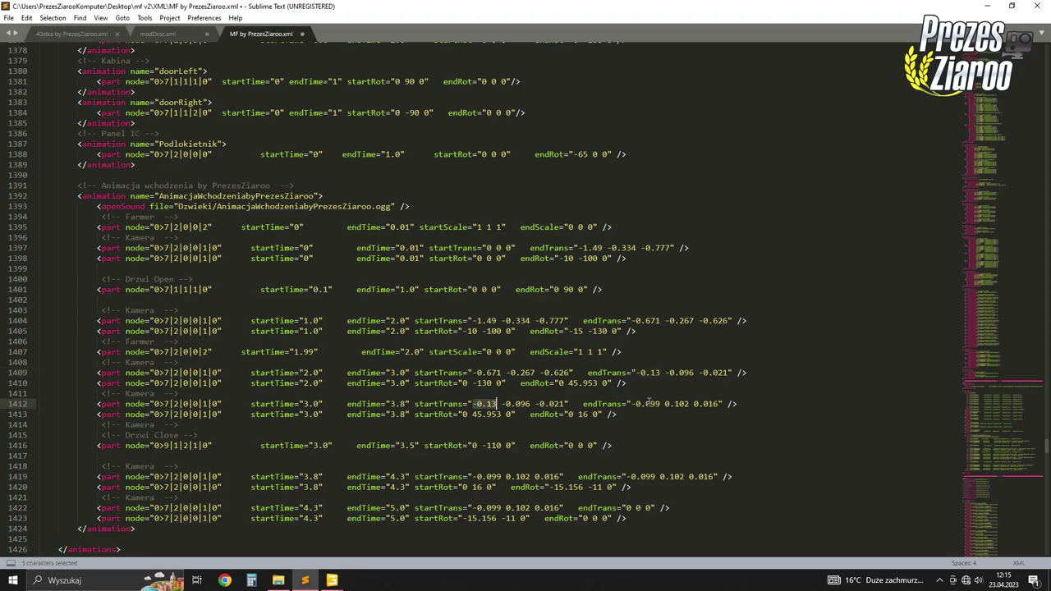
Transfer the Kamera node's Translate X from GIANTS Editor, setting the first endTrans value on line 1412 to -0.034
{"action": "mouse_move", "coordinate": [332, 580]}
{"action": "left_click", "coordinate": [275, 538]}
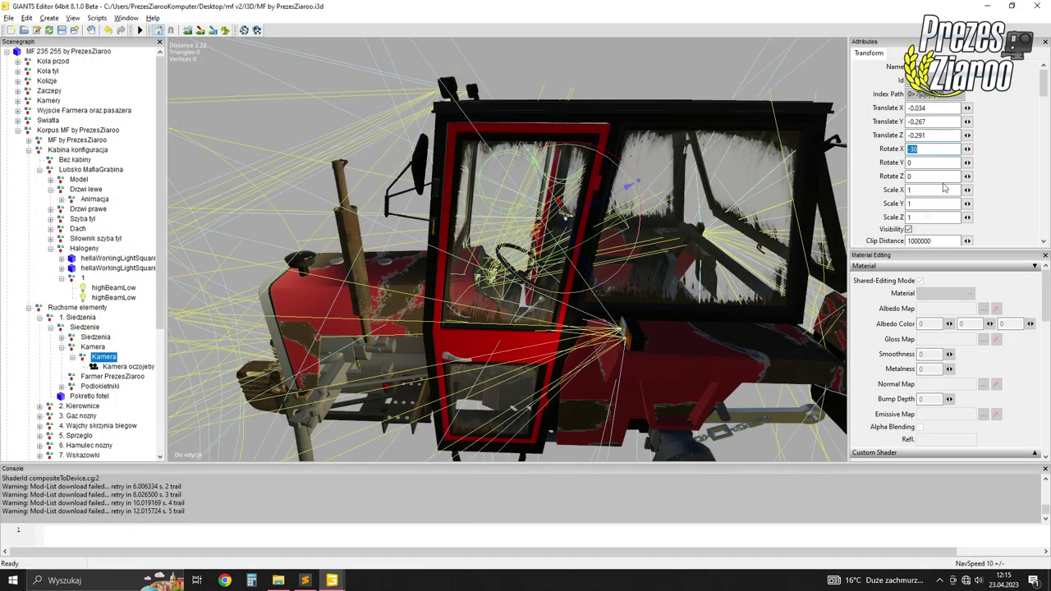
{"action": "left_click", "coordinate": [935, 107]}
{"action": "key", "text": "ctrl+c"}
{"action": "left_click", "coordinate": [303, 580]}
{"action": "left_click_drag", "start_coordinate": [632, 403], "coordinate": [660, 404]}
{"action": "key", "text": "ctrl+v"}
Copy the Kamera node's Translate Y from GIANTS Editor into the second endTrans value on line 1412, making it -0.267
{"action": "left_click", "coordinate": [392, 532]}
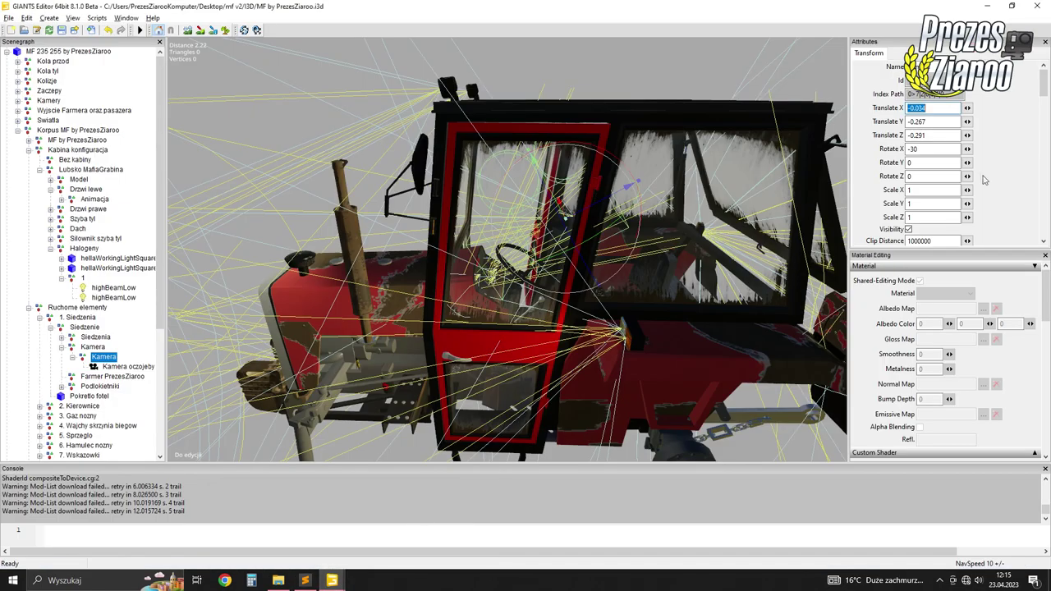
{"action": "double_click", "coordinate": [940, 123]}
{"action": "key", "text": "ctrl+c"}
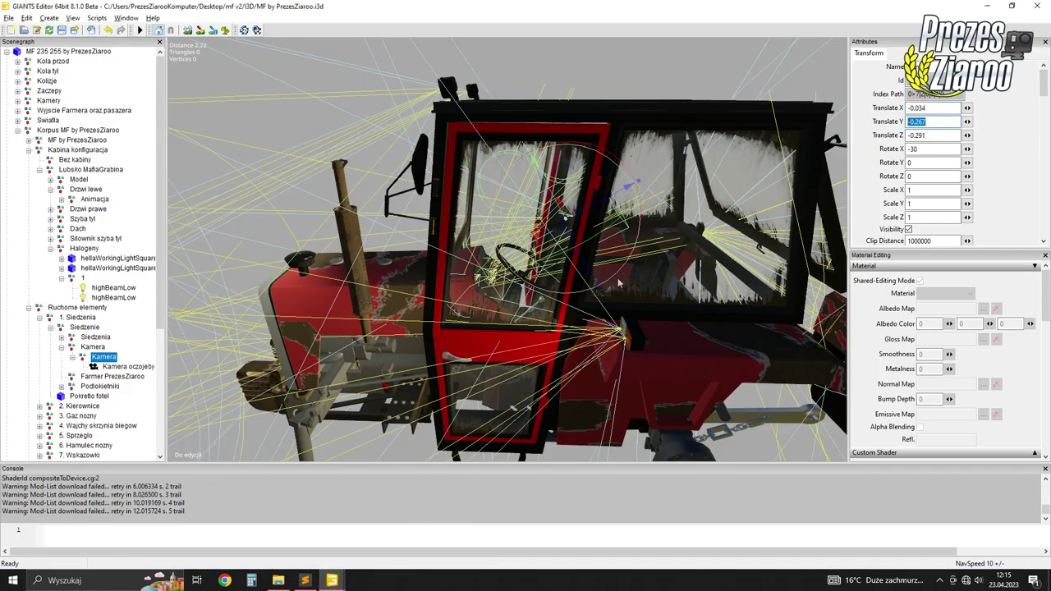
{"action": "left_click", "coordinate": [304, 581]}
{"action": "double_click", "coordinate": [675, 403]}
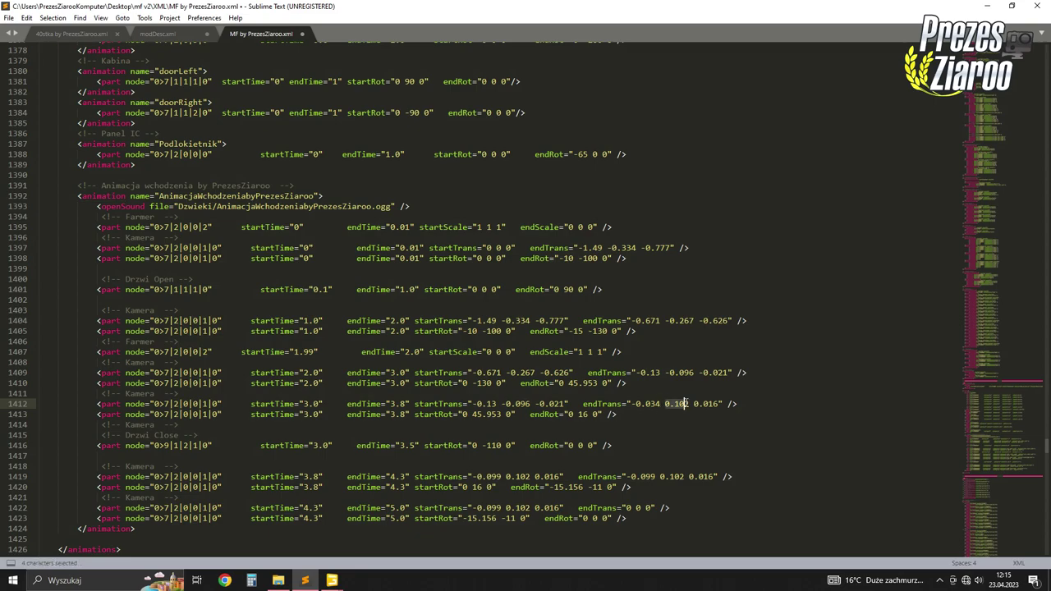
{"action": "key", "text": "ctrl+v"}
Copy the Kamera node's Translate Z from GIANTS Editor into the third endTrans value on line 1412, making it -0.291
{"action": "mouse_move", "coordinate": [332, 580]}
{"action": "left_click", "coordinate": [392, 532]}
{"action": "left_click", "coordinate": [933, 136]}
{"action": "left_click_drag", "start_coordinate": [933, 136], "coordinate": [888, 137]}
{"action": "key", "text": "ctrl+c"}
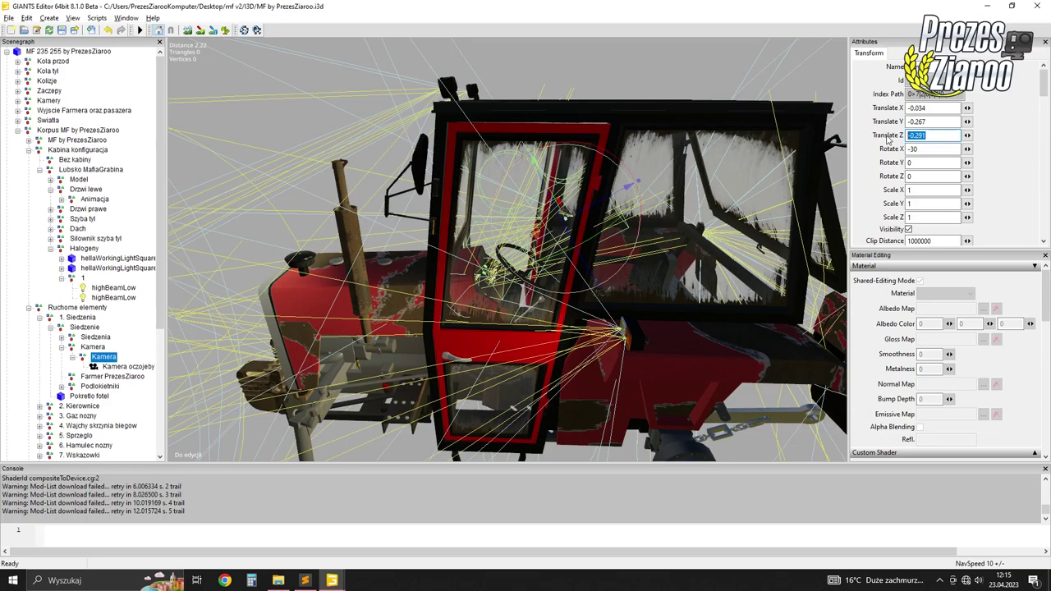
{"action": "left_click", "coordinate": [305, 581]}
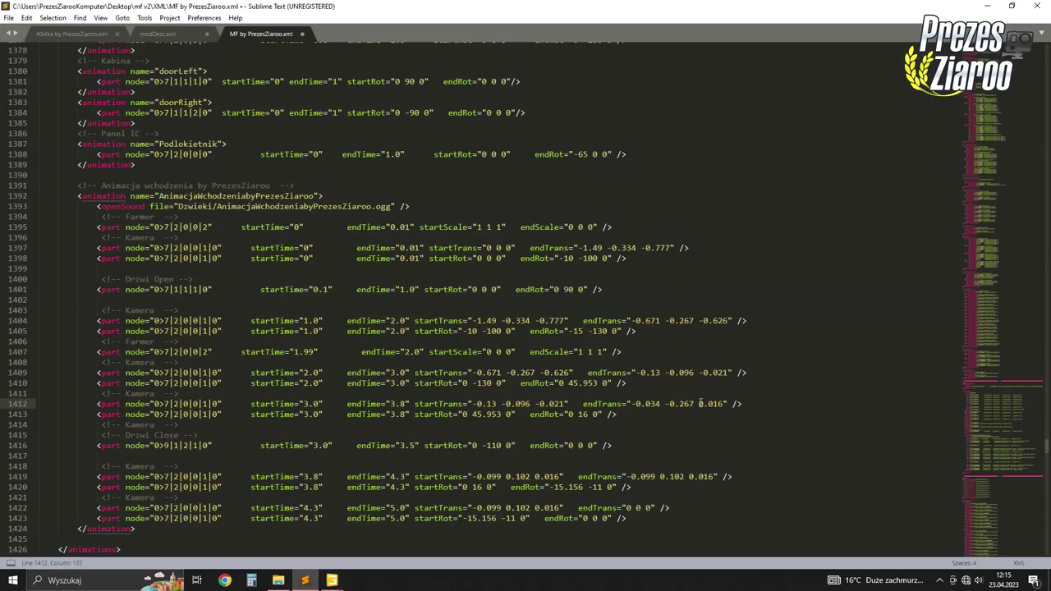
{"action": "left_click_drag", "start_coordinate": [698, 403], "coordinate": [726, 403]}
{"action": "key", "text": "ctrl+v"}
Check the Kamera rotation in GIANTS Editor and set endRot on line 1413 to -30 0 0 in Sublime Text
{"action": "mouse_move", "coordinate": [333, 579]}
{"action": "left_click", "coordinate": [237, 549]}
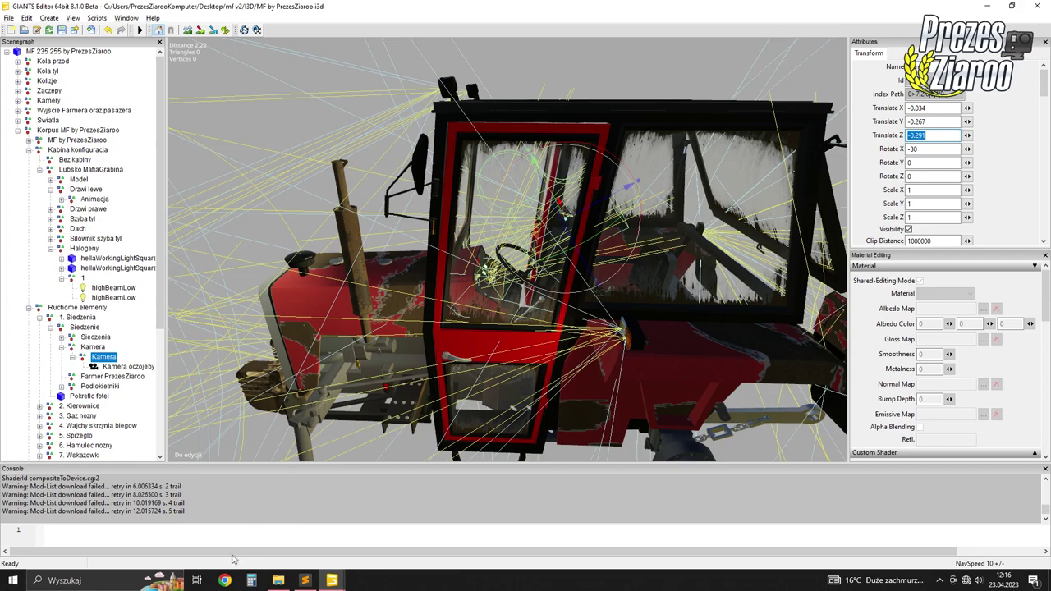
{"action": "left_click", "coordinate": [304, 581]}
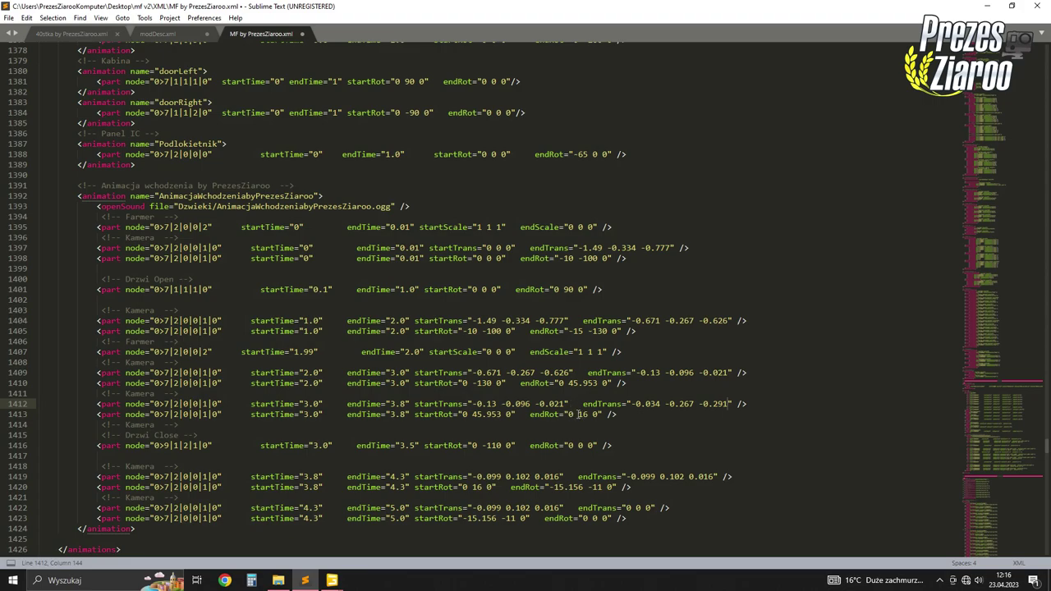
{"action": "double_click", "coordinate": [571, 413]}
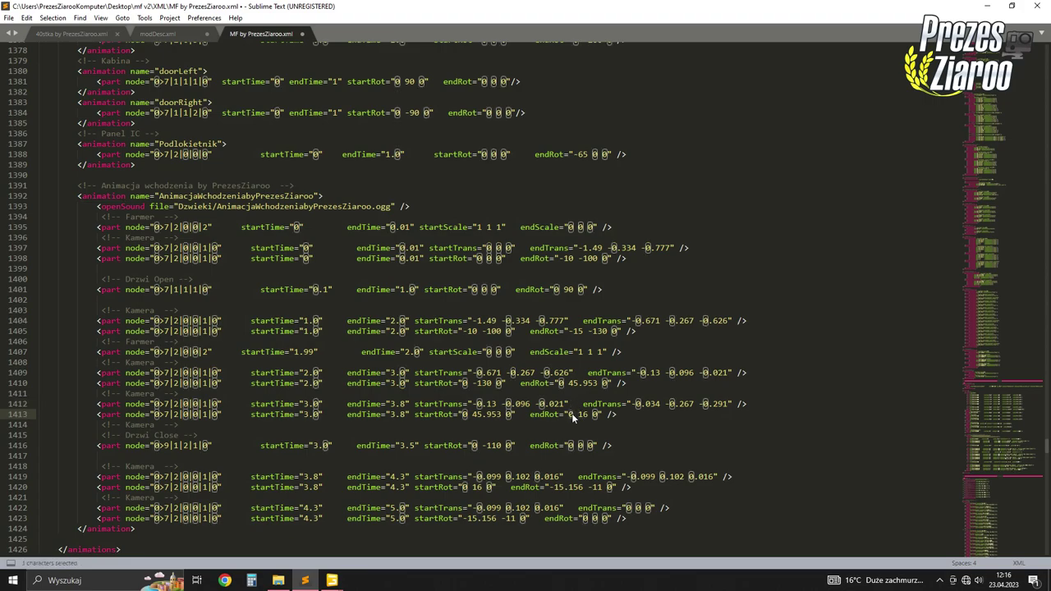
{"action": "type", "text": "-30"}
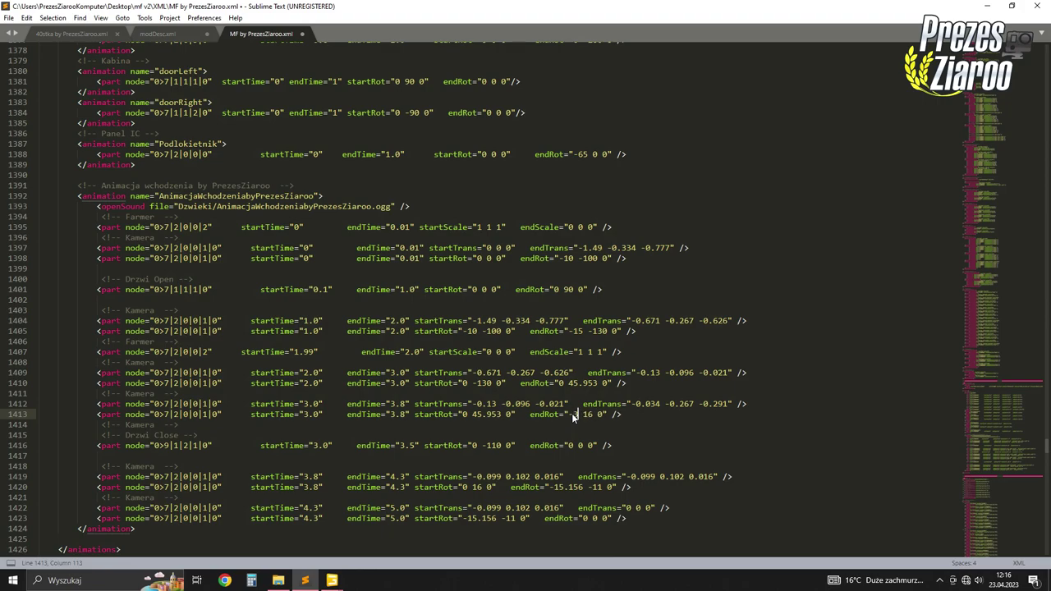
{"action": "double_click", "coordinate": [591, 413]}
{"action": "type", "text": "0"}
In the Drzwi Close part on line 1416, paste the Drzwi Open node path 0>7|1|1|1|0 and set startRot to 0 90 0
{"action": "scroll", "coordinate": [187, 402], "scroll_direction": "down", "scroll_amount": 2}
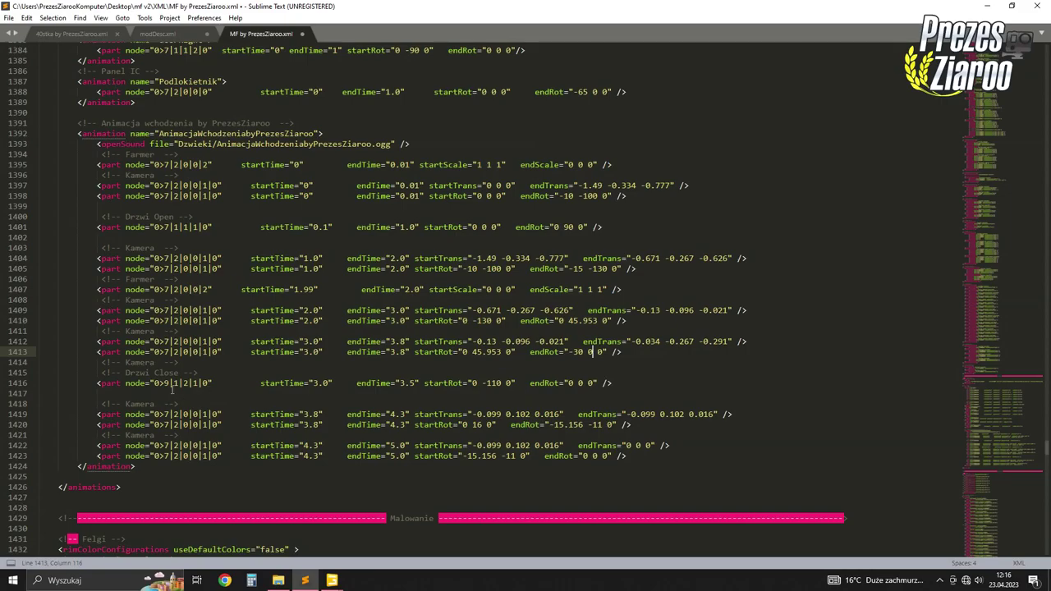
{"action": "left_click_drag", "start_coordinate": [154, 231], "coordinate": [206, 234]}
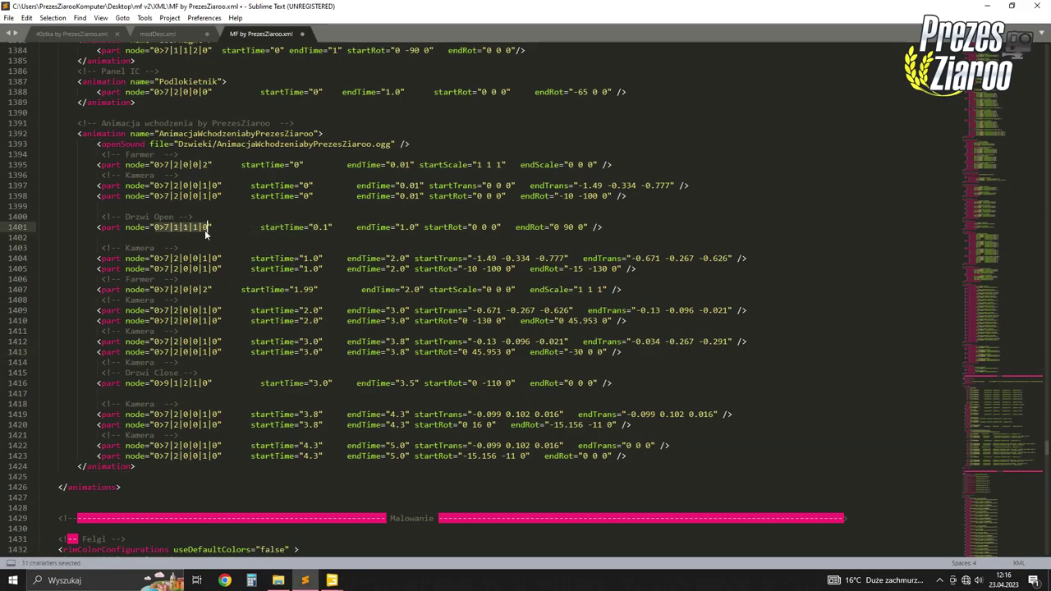
{"action": "key", "text": "ctrl+c"}
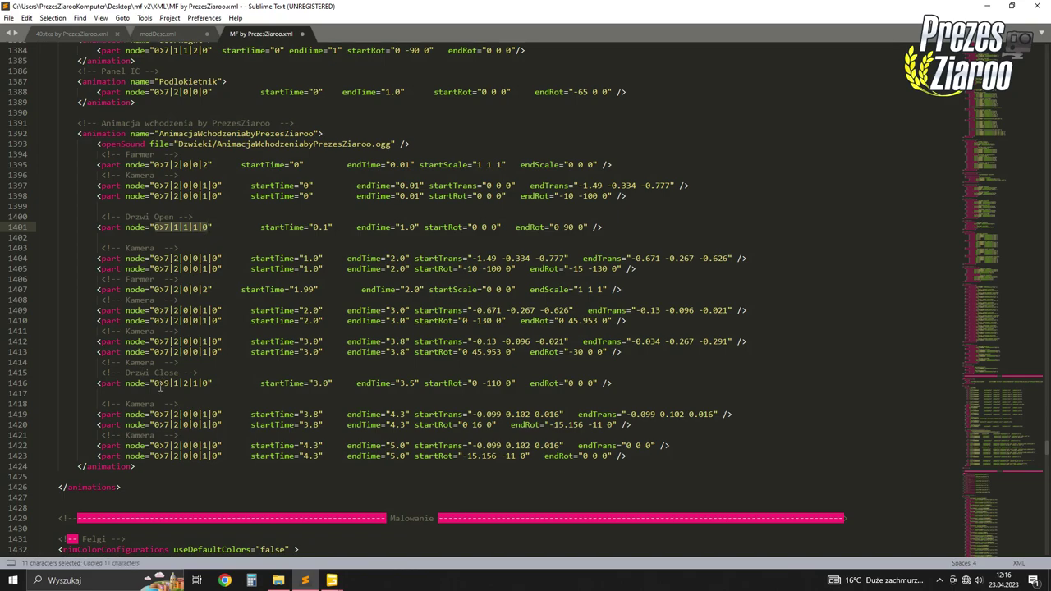
{"action": "left_click_drag", "start_coordinate": [156, 383], "coordinate": [210, 383]}
{"action": "key", "text": "ctrl+v"}
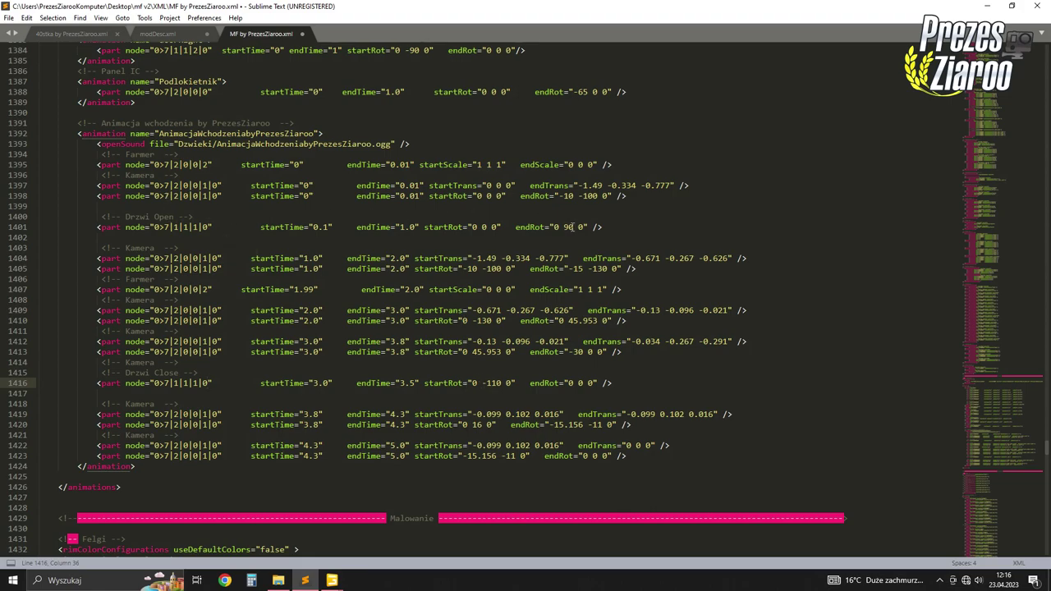
{"action": "left_click_drag", "start_coordinate": [482, 382], "coordinate": [495, 382]}
{"action": "type", "text": "9"}
Copy the endTrans values -0.034 -0.267 -0.291 from line 1412 into startTrans on line 1419
{"action": "left_click_drag", "start_coordinate": [632, 341], "coordinate": [729, 342]}
{"action": "key", "text": "ctrl+c"}
{"action": "left_click_drag", "start_coordinate": [472, 414], "coordinate": [561, 415]}
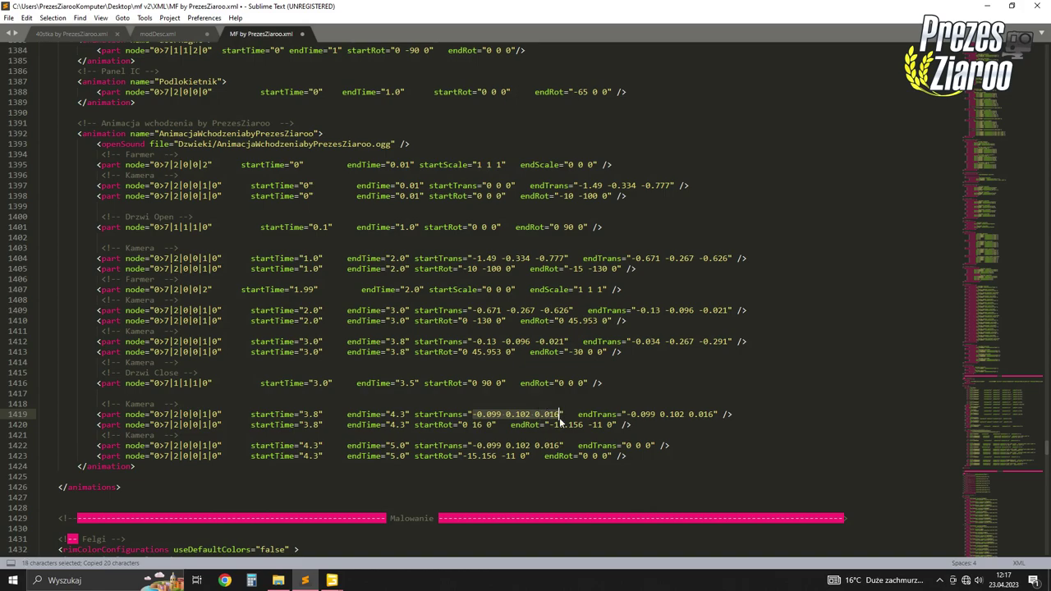
{"action": "key", "text": "ctrl+v"}
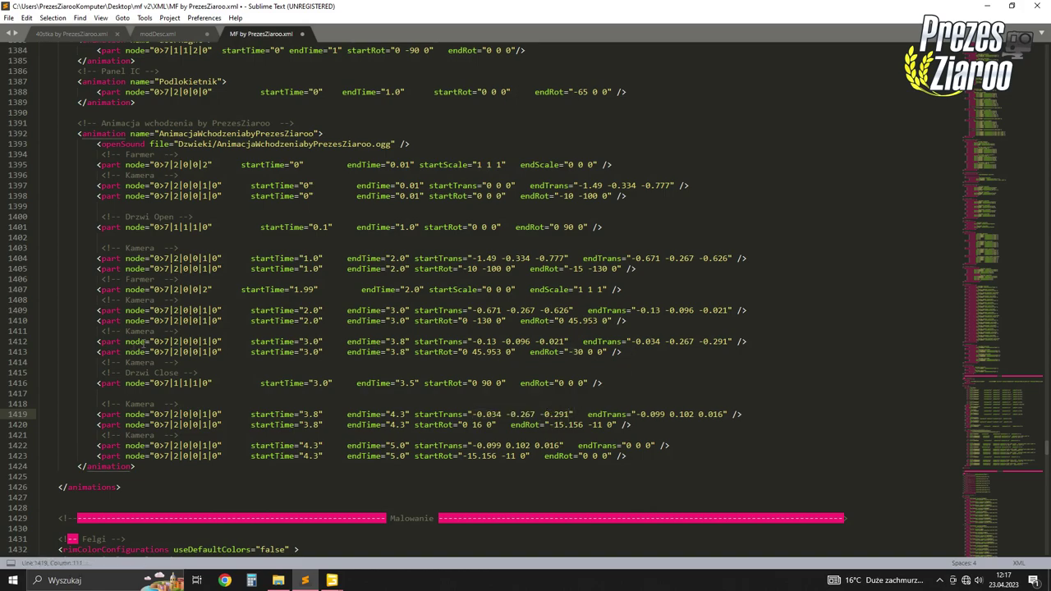
Copy the endRot values -30 0 0 from line 1413 into startRot on line 1420
{"action": "left_click_drag", "start_coordinate": [569, 351], "coordinate": [604, 351]}
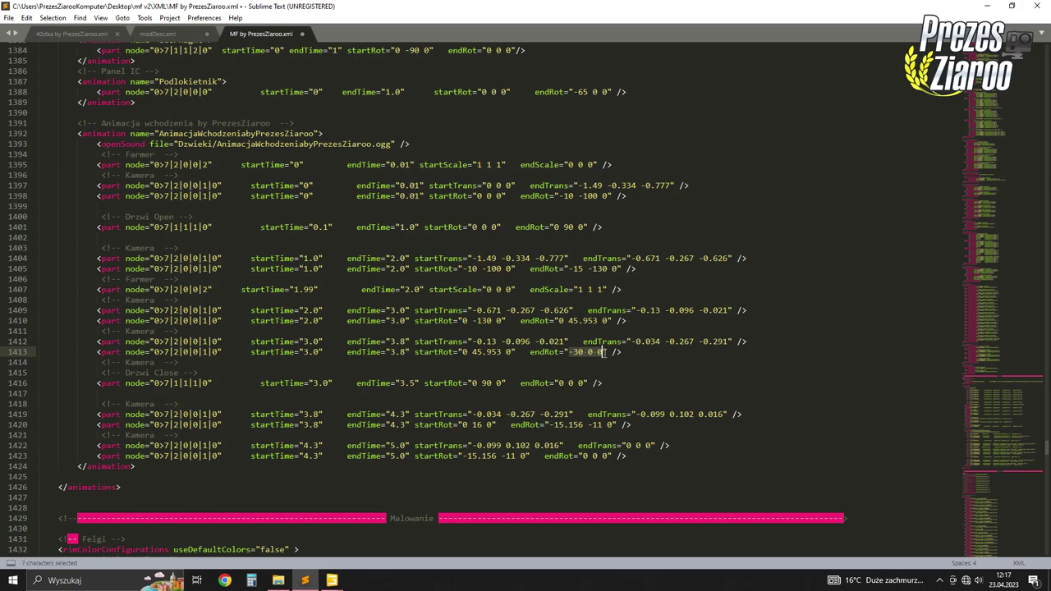
{"action": "key", "text": "ctrl+c"}
{"action": "left_click_drag", "start_coordinate": [464, 425], "coordinate": [496, 424]}
{"action": "key", "text": "ctrl+v"}
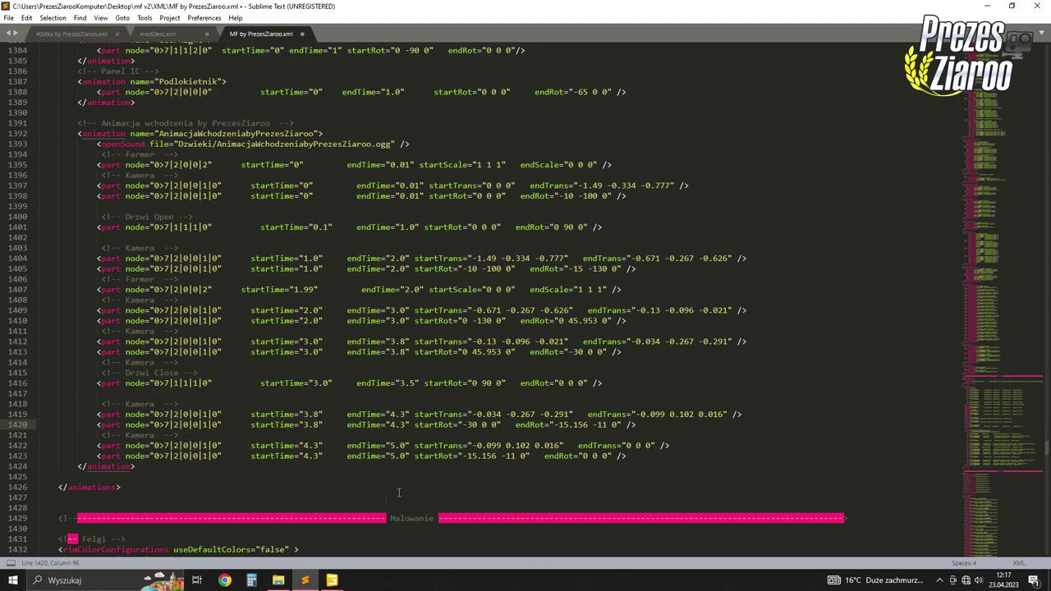
In GIANTS Editor, reset the Kamera node's Rotate X to 0 and move the node along Z to about -0.129
{"action": "left_click", "coordinate": [392, 538]}
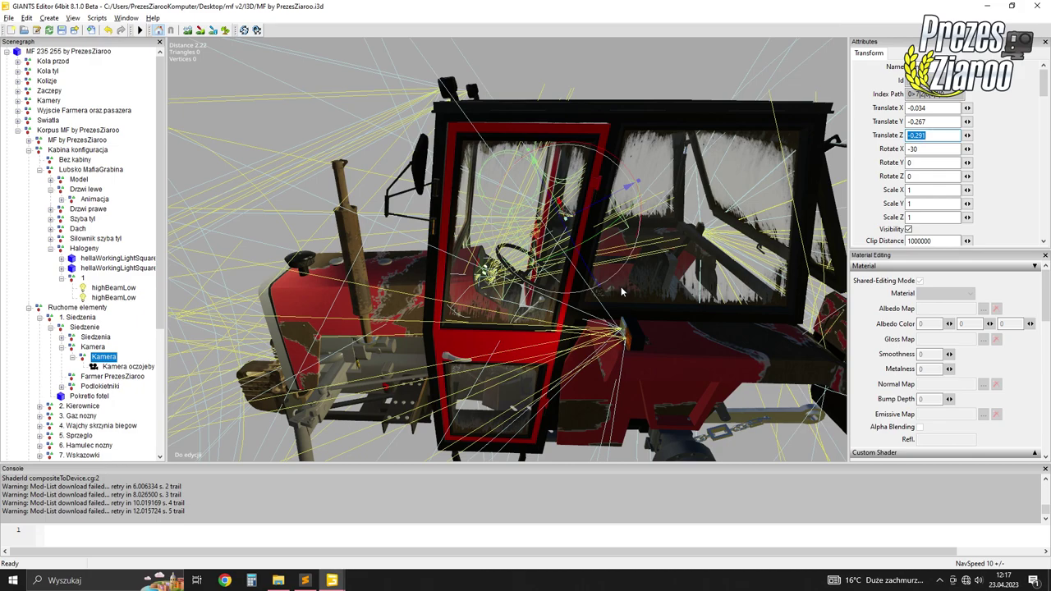
{"action": "mouse_move", "coordinate": [575, 187]}
{"action": "middle_mouse_down"}
{"action": "mouse_move", "coordinate": [667, 194]}
{"action": "mouse_move", "coordinate": [487, 199]}
{"action": "mouse_move", "coordinate": [572, 204]}
{"action": "middle_mouse_up"}
{"action": "double_click", "coordinate": [912, 149]}
{"action": "key", "text": "BackSpace"}
{"action": "middle_click_drag", "start_coordinate": [572, 247], "coordinate": [624, 239]}
{"action": "left_click_drag", "start_coordinate": [628, 240], "coordinate": [633, 238]}
{"action": "middle_click_drag", "start_coordinate": [632, 238], "coordinate": [564, 294]}
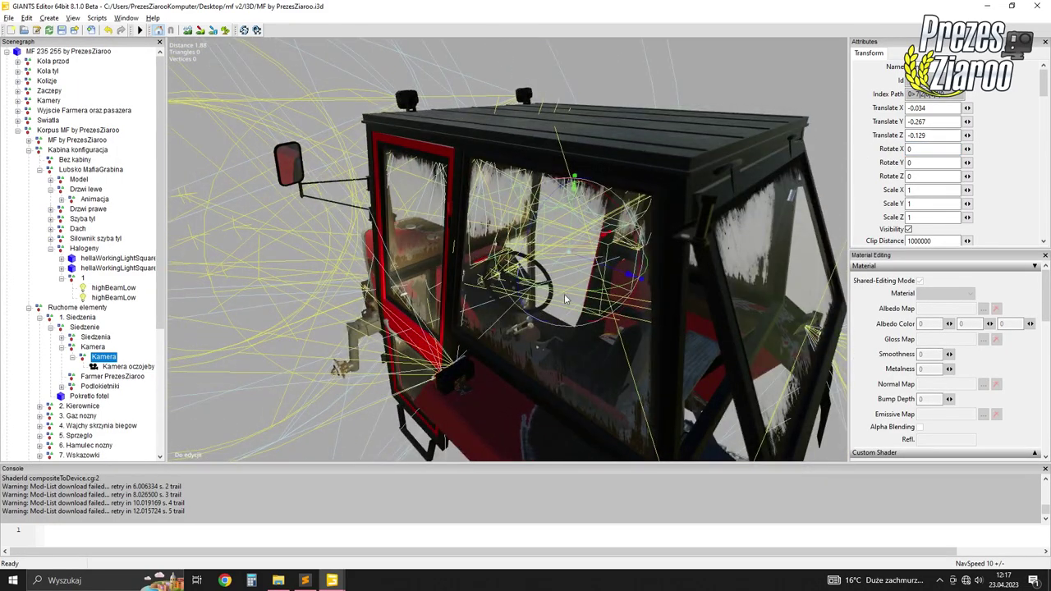
Rotate the Kamera node inside the cab to about 20.681 on X and -46.458 on Y
{"action": "left_click_drag", "start_coordinate": [567, 291], "coordinate": [502, 276]}
{"action": "middle_click_drag", "start_coordinate": [502, 275], "coordinate": [456, 172]}
{"action": "left_click_drag", "start_coordinate": [456, 172], "coordinate": [613, 164]}
Copy the Kamera node's Translate X and Y values, -0.034 and -0.267, from GIANTS Editor into endTrans on line 1419 in Sublime Text
{"action": "left_click", "coordinate": [943, 107]}
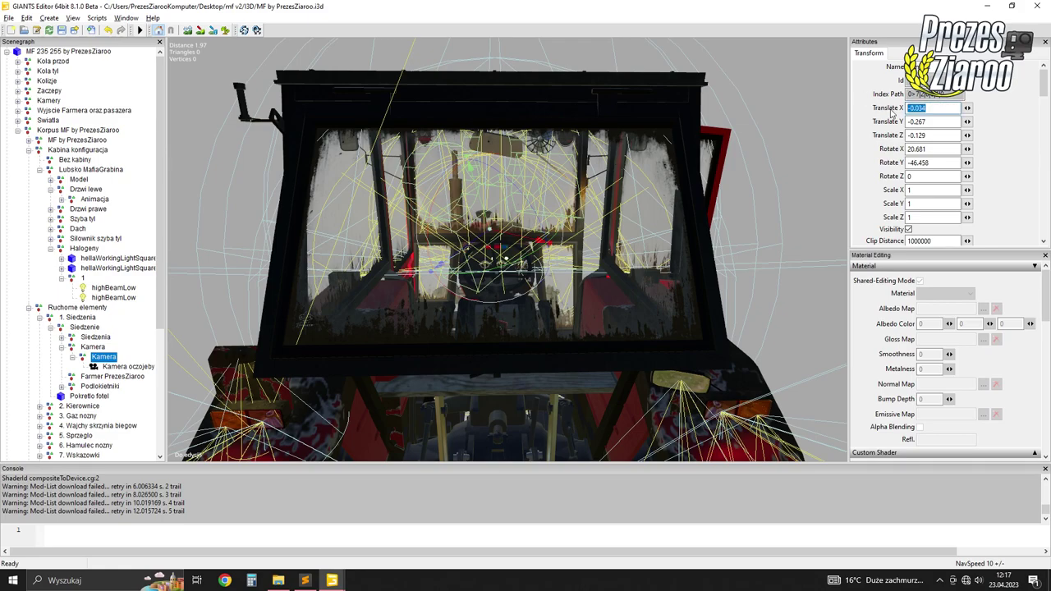
{"action": "key", "text": "alt+Tab"}
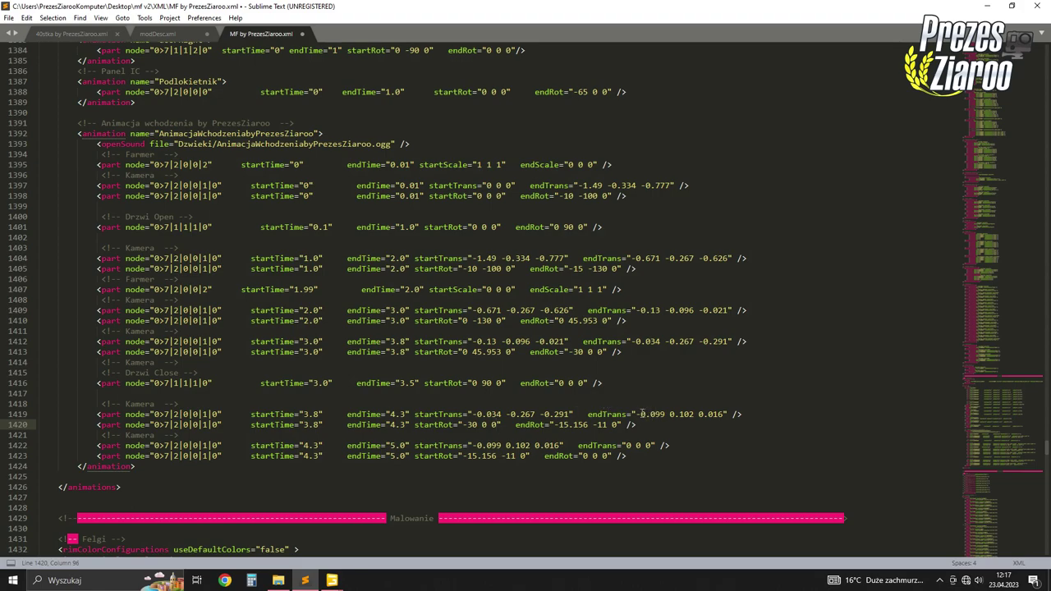
{"action": "left_click_drag", "start_coordinate": [637, 413], "coordinate": [665, 418]}
{"action": "key", "text": "ctrl+v"}
{"action": "mouse_move", "coordinate": [332, 580]}
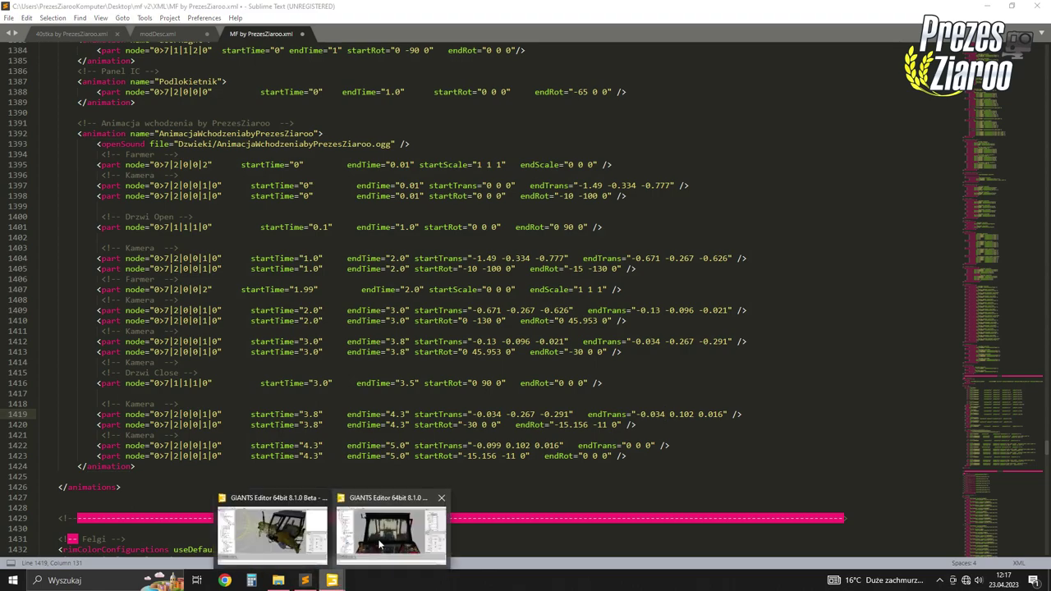
{"action": "left_click", "coordinate": [379, 543]}
{"action": "key", "text": "Tab"}
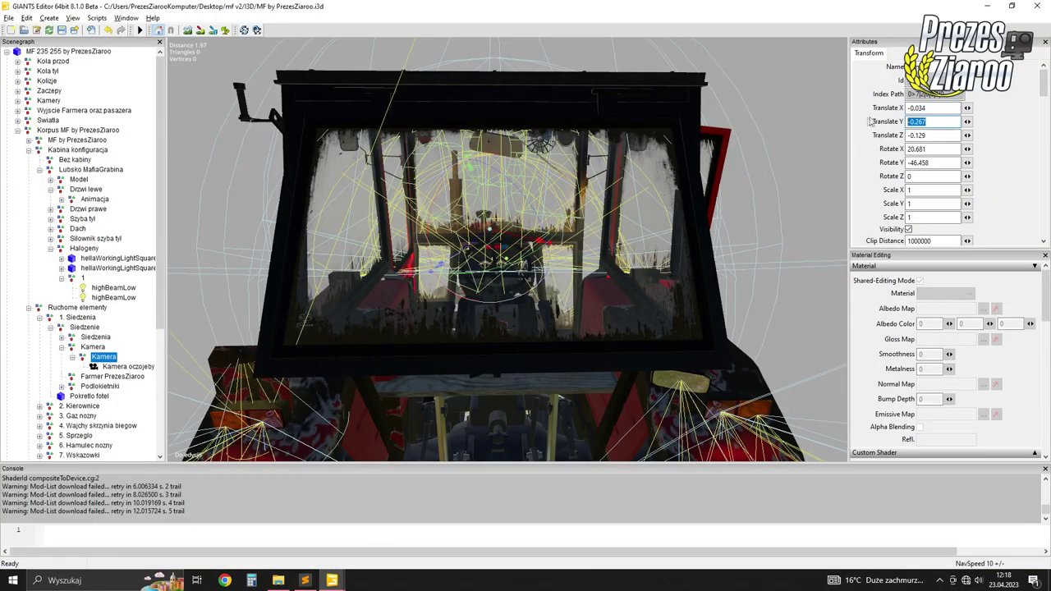
{"action": "left_click", "coordinate": [305, 580]}
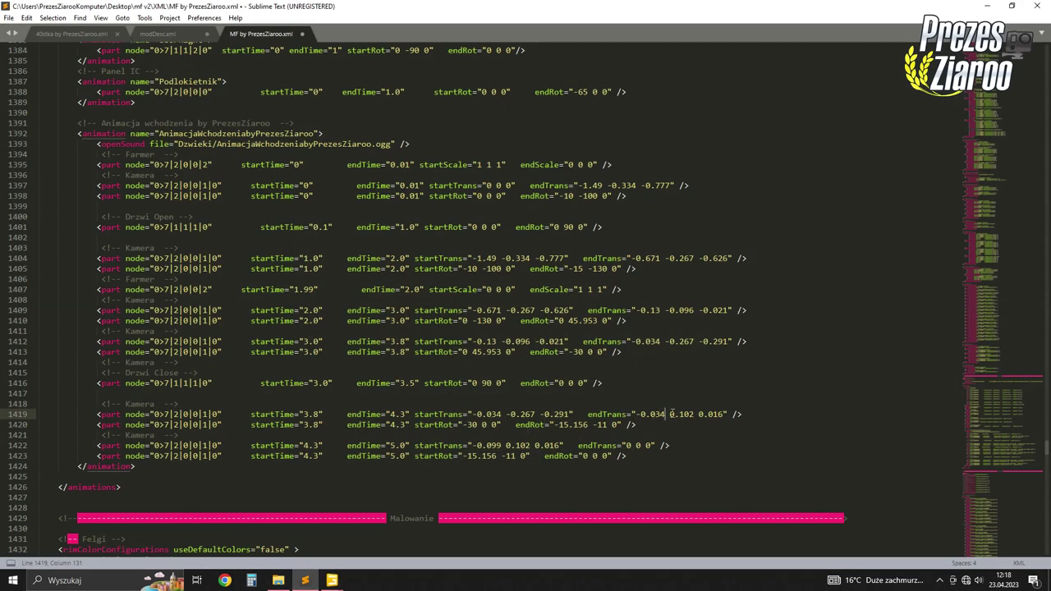
{"action": "left_click_drag", "start_coordinate": [670, 414], "coordinate": [698, 414]}
{"action": "key", "text": "ctrl+v"}
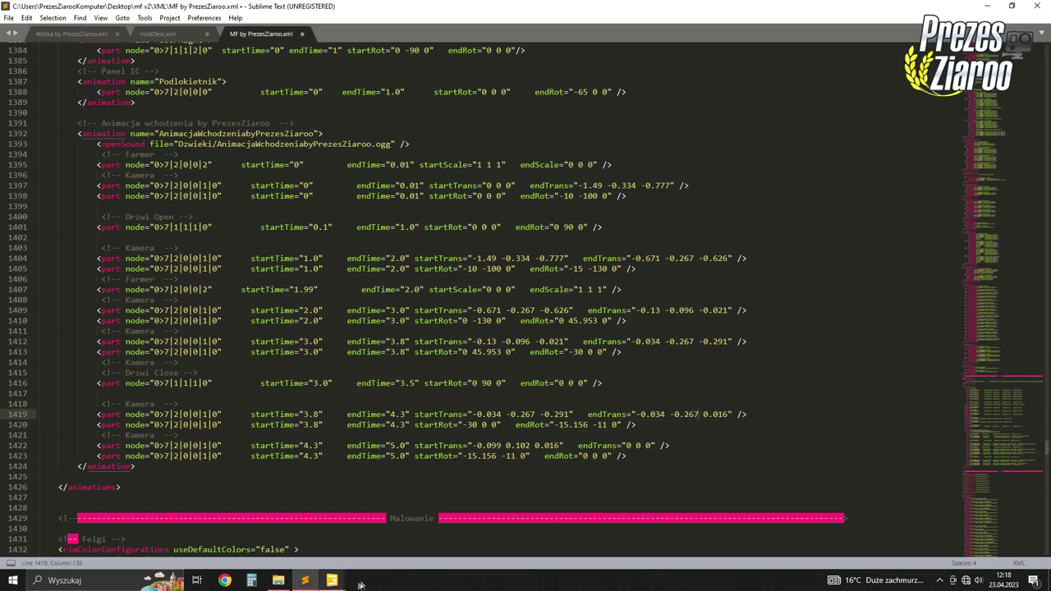
Copy the Kamera node's Translate Z value -0.129 from GIANTS Editor into the third endTrans value on line 1419
{"action": "mouse_move", "coordinate": [332, 581]}
{"action": "left_click", "coordinate": [379, 543]}
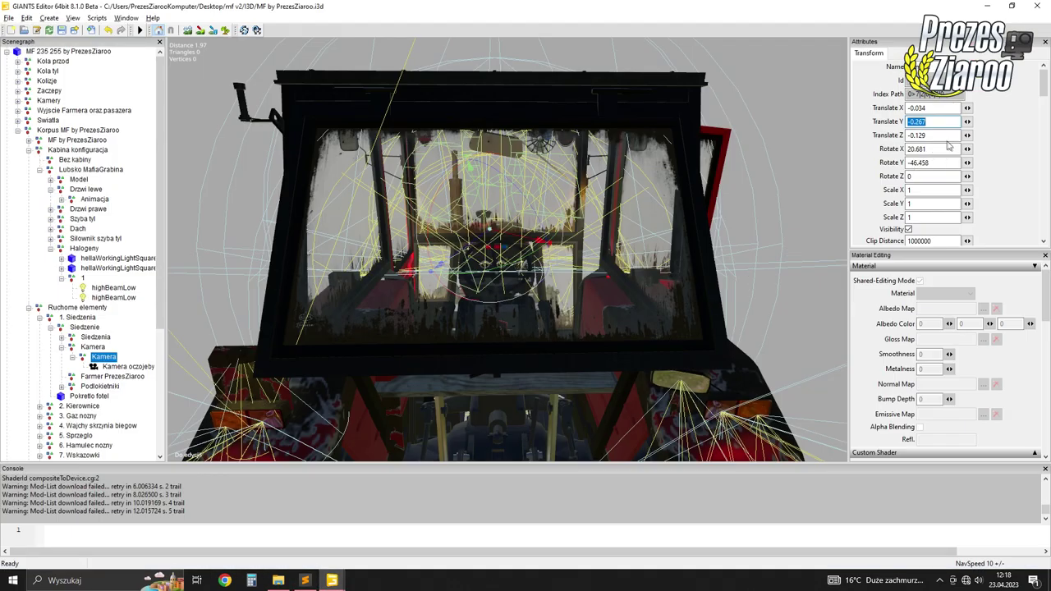
{"action": "left_click", "coordinate": [942, 134]}
{"action": "key", "text": "ctrl+c"}
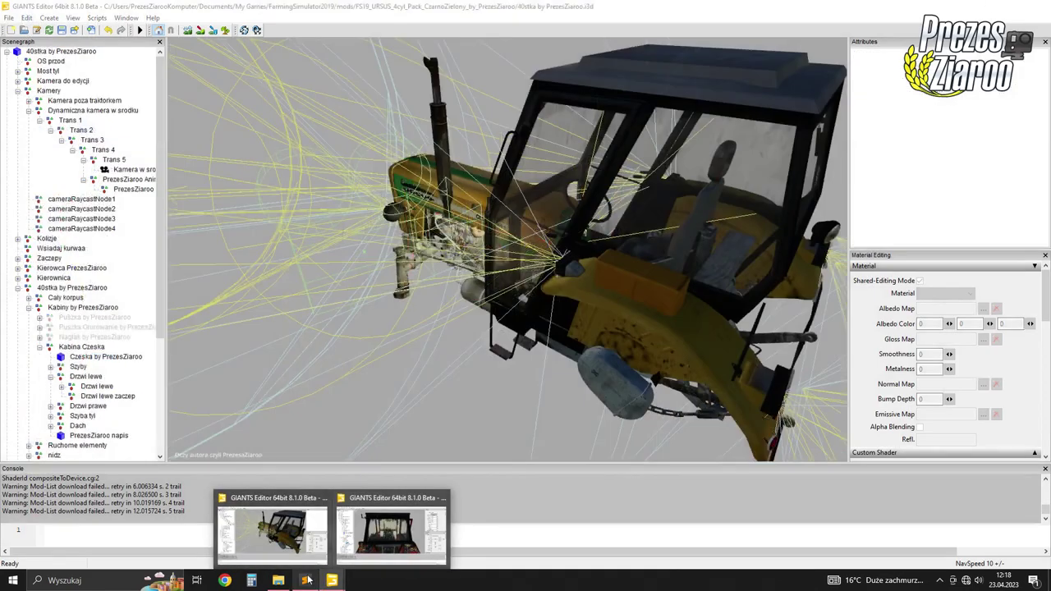
{"action": "left_click", "coordinate": [304, 580]}
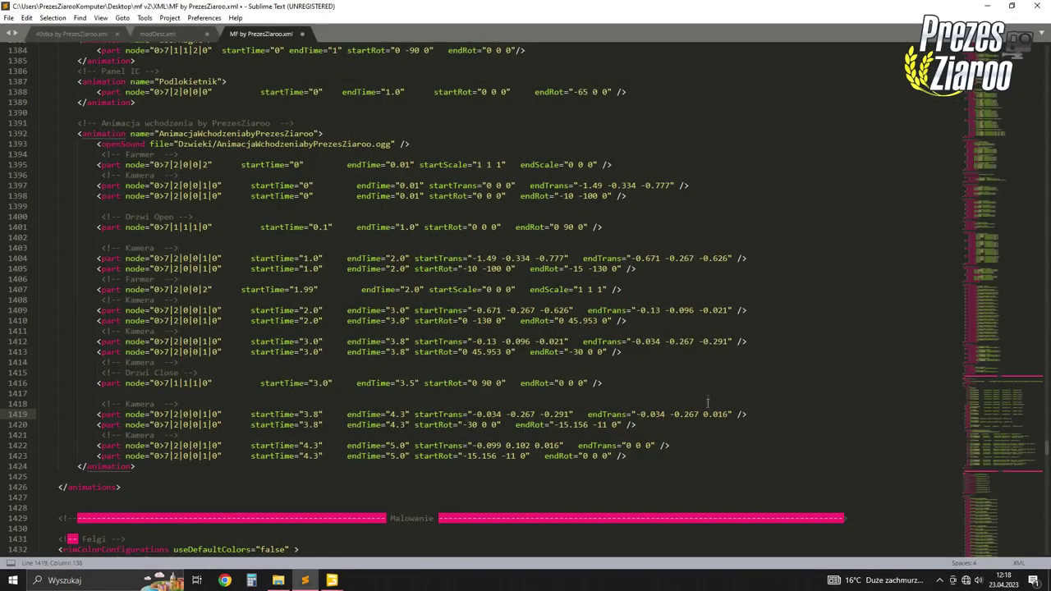
{"action": "left_click_drag", "start_coordinate": [703, 415], "coordinate": [728, 415]}
{"action": "key", "text": "ctrl+v"}
{"action": "left_click", "coordinate": [382, 544]}
{"action": "double_click", "coordinate": [923, 134]}
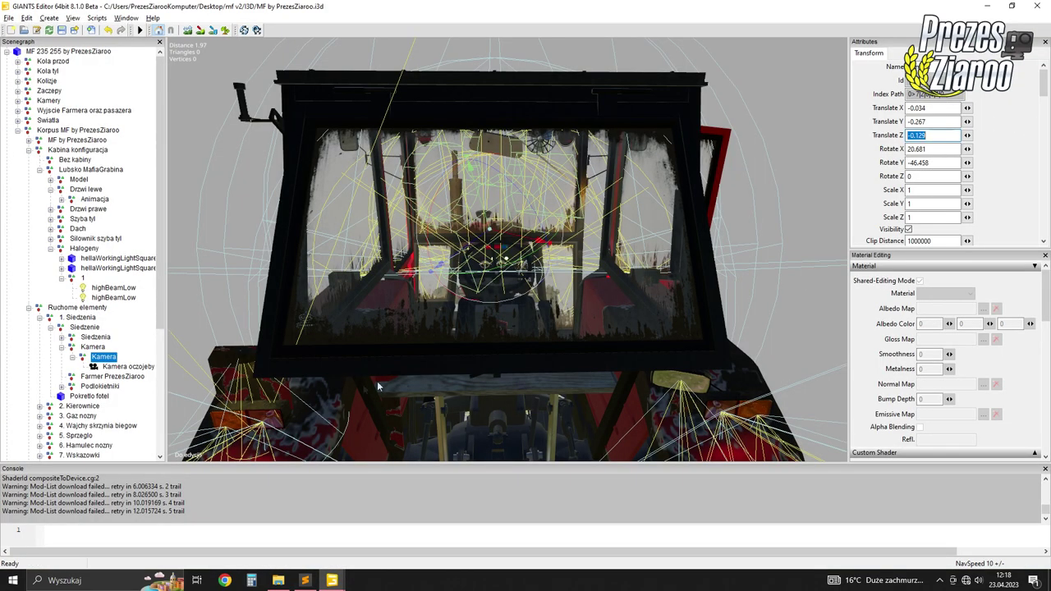
Set endRot on line 1420 of the XML to 20 -46 0, following the Kamera node's rotation in GIANTS Editor
{"action": "left_click", "coordinate": [305, 580]}
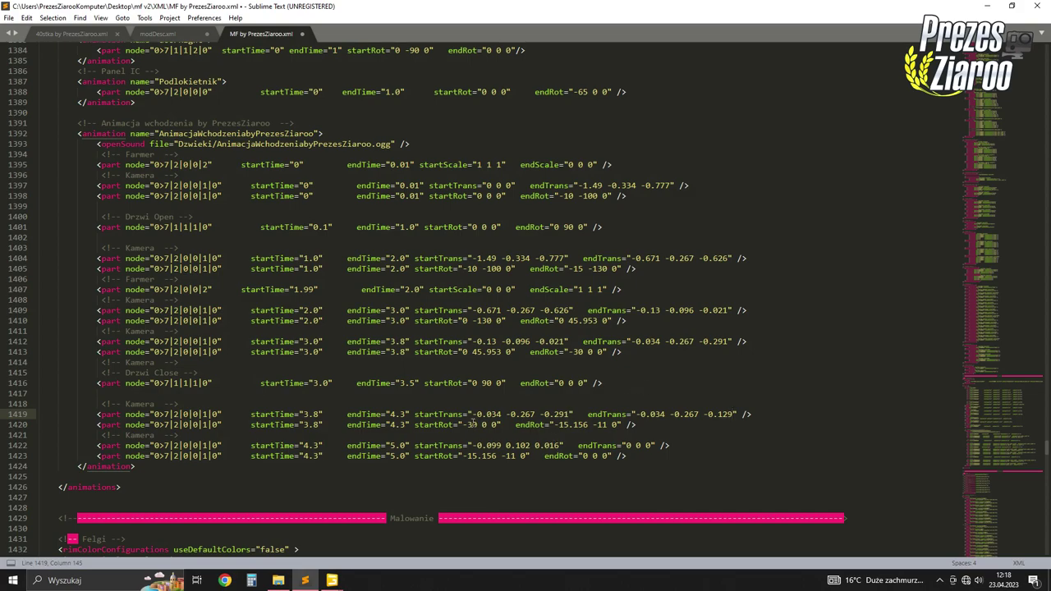
{"action": "left_click_drag", "start_coordinate": [553, 424], "coordinate": [616, 428]}
{"action": "type", "text": "0 0 0"}
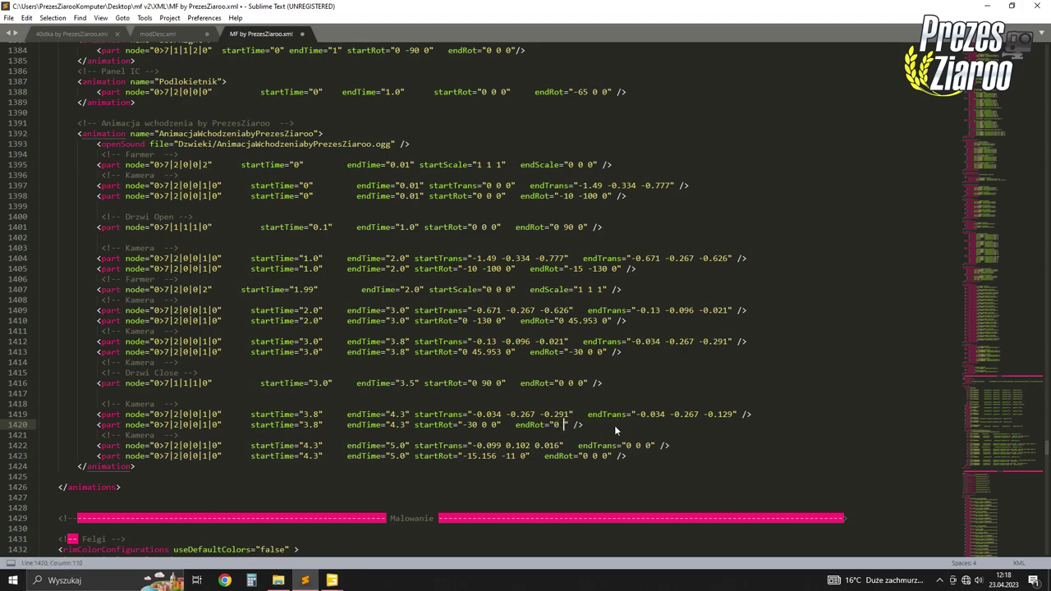
{"action": "left_click", "coordinate": [332, 580]}
{"action": "left_click", "coordinate": [380, 531]}
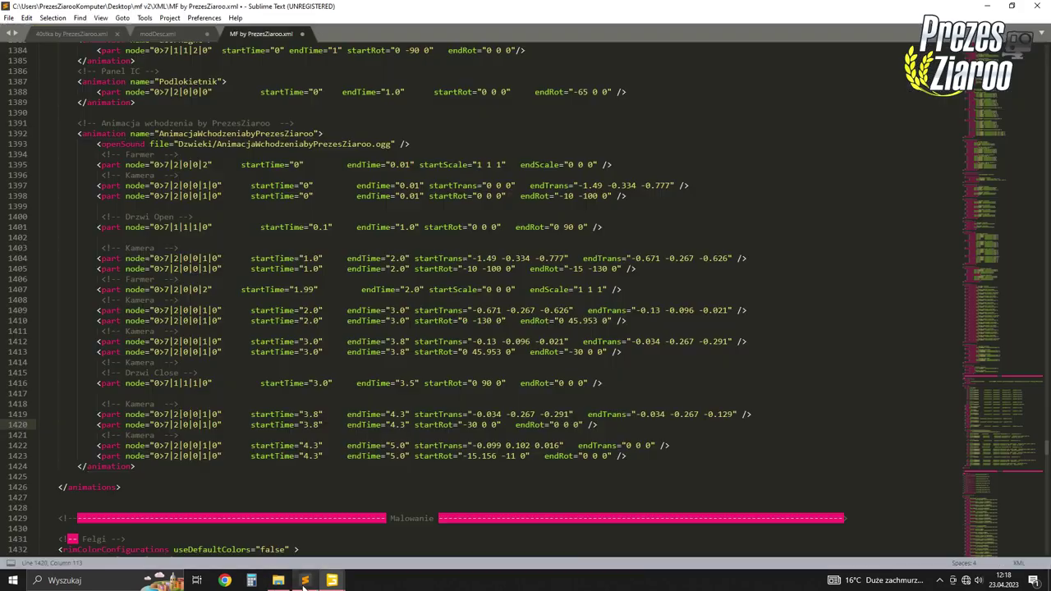
{"action": "left_click", "coordinate": [304, 580]}
{"action": "left_click", "coordinate": [555, 425]}
{"action": "type", "text": "-40 0\" />"}
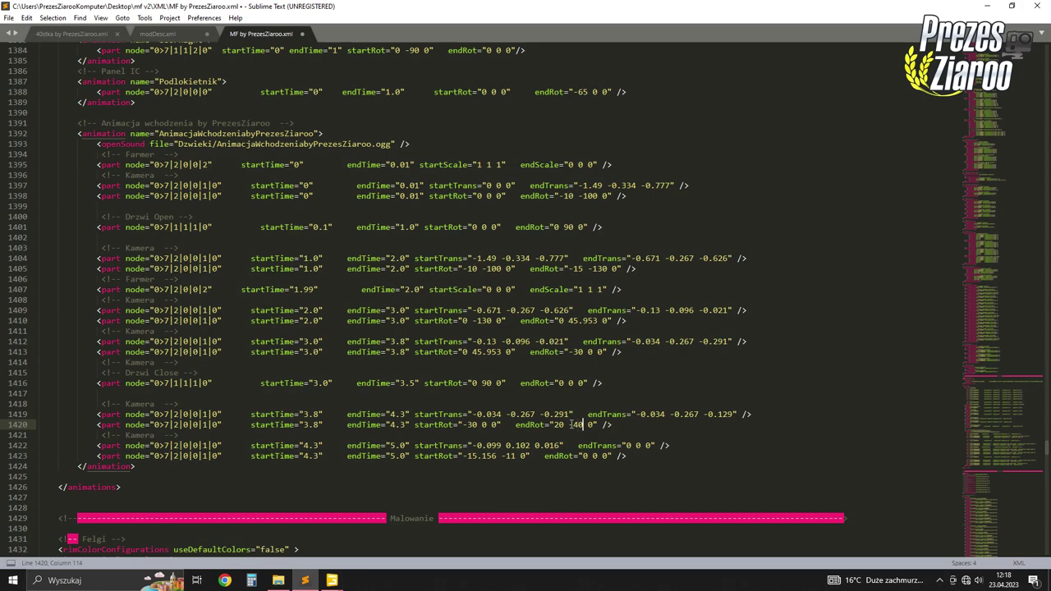
{"action": "key", "text": "Delete"}
{"action": "type", "text": "6"}
{"action": "left_click", "coordinate": [581, 404]}
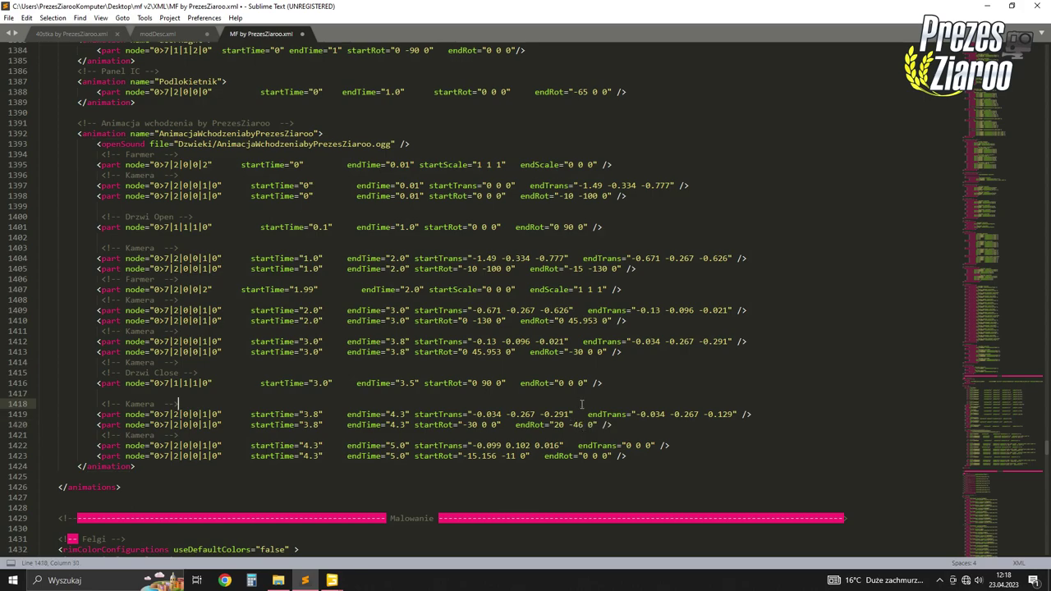
Copy the endTrans values -0.034 -0.267 -0.129 from line 1419 into startTrans on line 1422
{"action": "left_click_drag", "start_coordinate": [637, 415], "coordinate": [735, 417]}
{"action": "key", "text": "ctrl+c"}
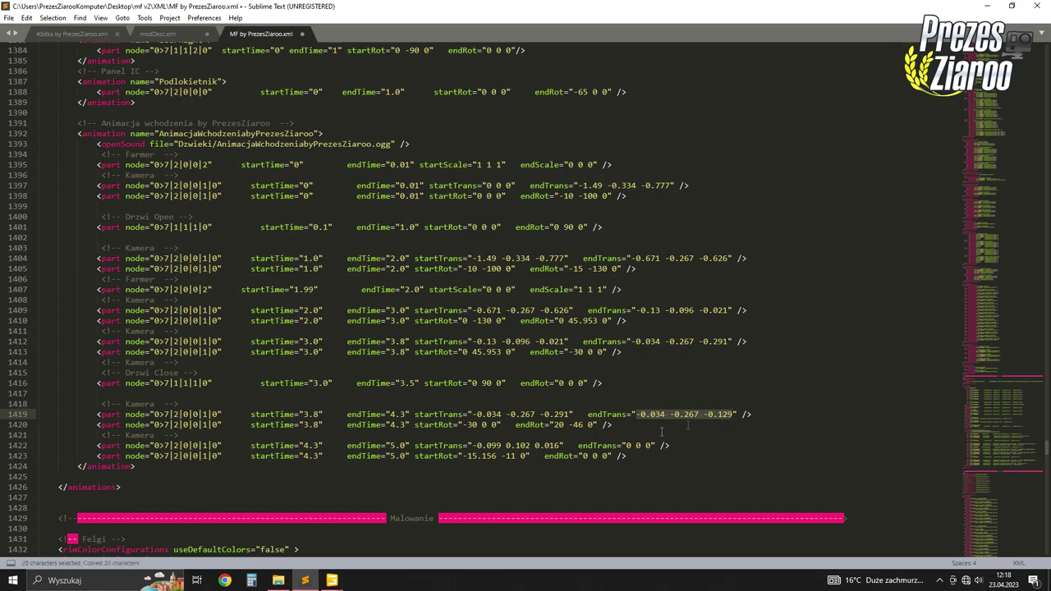
{"action": "left_click_drag", "start_coordinate": [473, 445], "coordinate": [563, 446]}
{"action": "key", "text": "ctrl+v"}
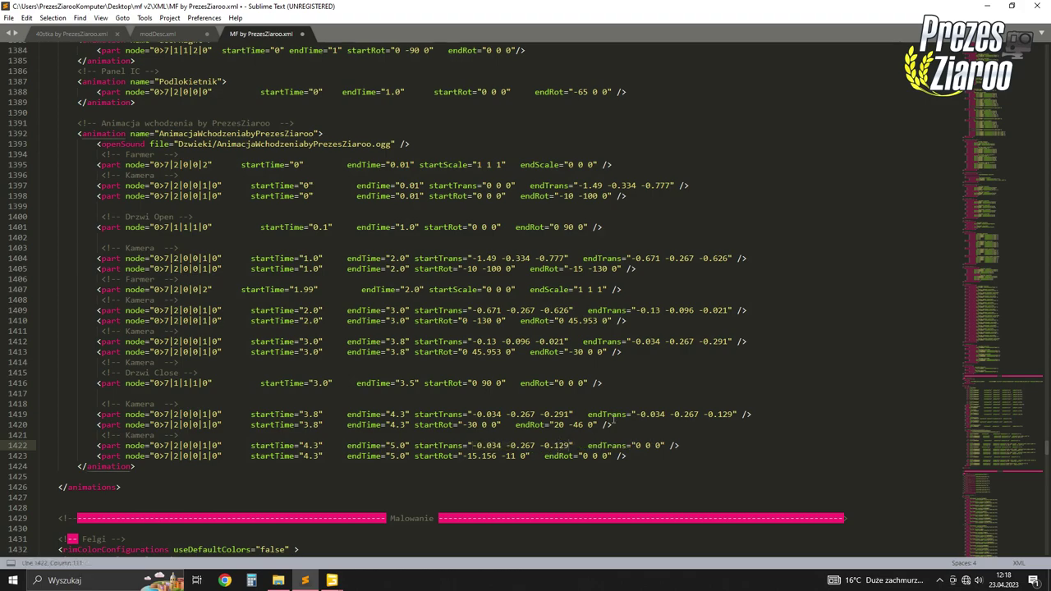
Copy the endRot values 20 -46 0 from line 1420 into startRot on line 1423 and save the file
{"action": "left_click_drag", "start_coordinate": [553, 424], "coordinate": [594, 424]}
{"action": "key", "text": "ctrl+c"}
{"action": "left_click_drag", "start_coordinate": [468, 456], "coordinate": [526, 457]}
{"action": "key", "text": "ctrl+v"}
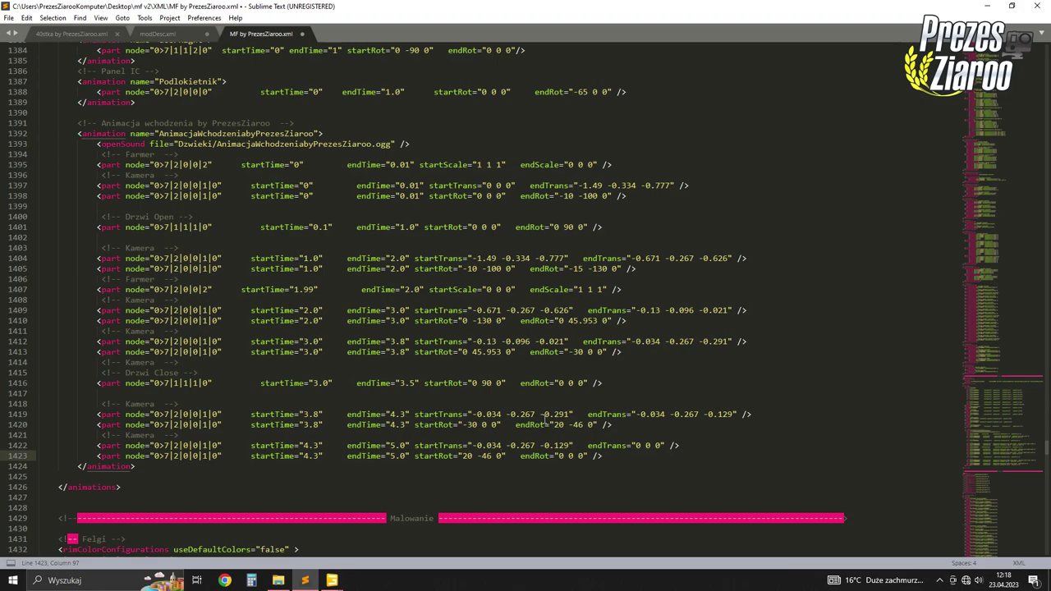
In GIANTS Editor, reset the Kamera node's Translate X, Y, Z and Rotate X, Y values to 0
{"action": "mouse_move", "coordinate": [331, 580]}
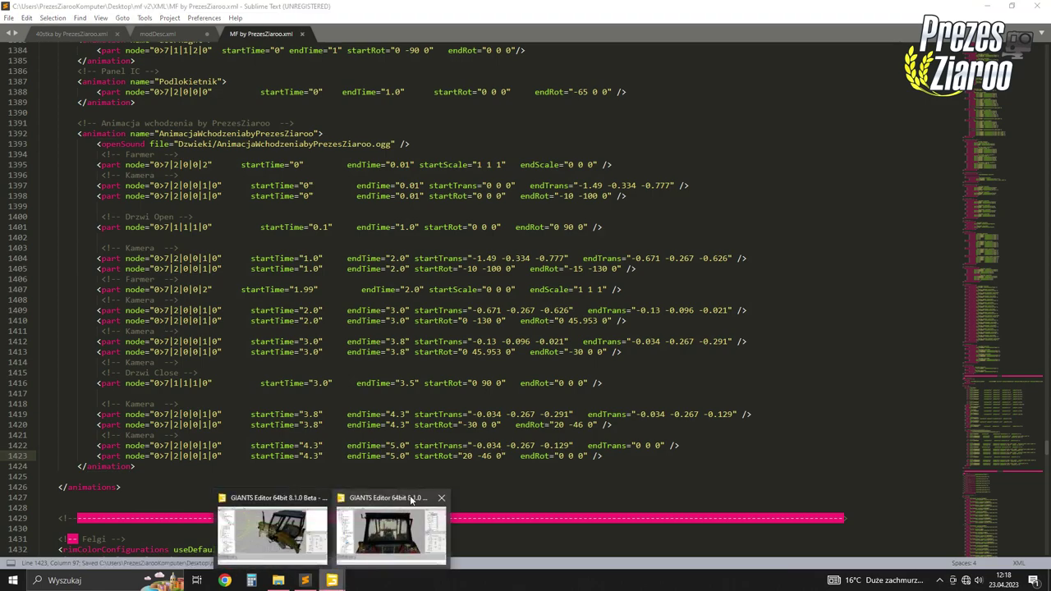
{"action": "left_click", "coordinate": [404, 513]}
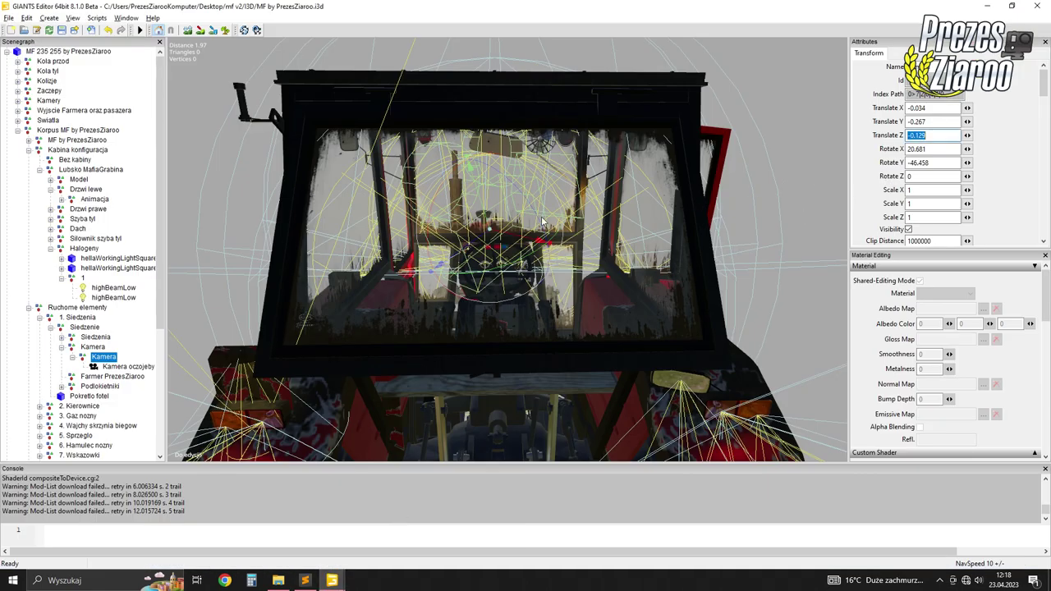
{"action": "scroll", "coordinate": [530, 215], "scroll_direction": "up", "scroll_amount": 2}
{"action": "scroll", "coordinate": [530, 215], "scroll_direction": "down", "scroll_amount": 3}
{"action": "middle_click_drag", "start_coordinate": [519, 218], "coordinate": [703, 179]}
{"action": "double_click", "coordinate": [927, 108]}
{"action": "key", "text": "BackSpace"}
{"action": "type", "text": "0"}
{"action": "key", "text": "Tab"}
{"action": "type", "text": "0"}
{"action": "key", "text": "Tab"}
{"action": "type", "text": "0"}
{"action": "key", "text": "Tab"}
{"action": "type", "text": "0"}
{"action": "key", "text": "Tab"}
{"action": "key", "text": "BackSpace"}
{"action": "type", "text": "0"}
{"action": "scroll", "coordinate": [626, 192], "scroll_direction": "up", "scroll_amount": 2}
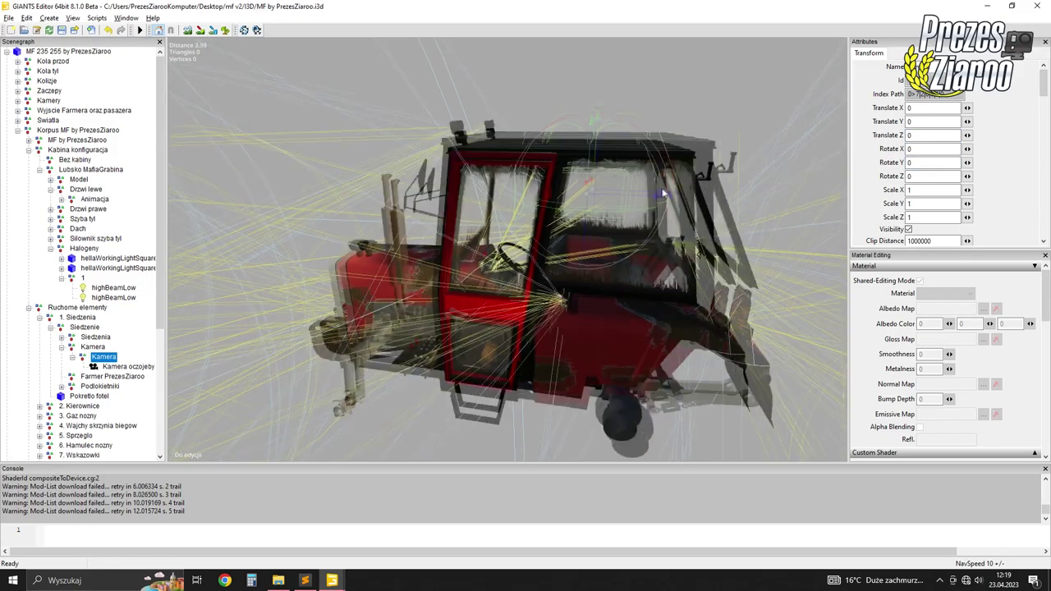
{"action": "middle_click_drag", "start_coordinate": [626, 192], "coordinate": [578, 206]}
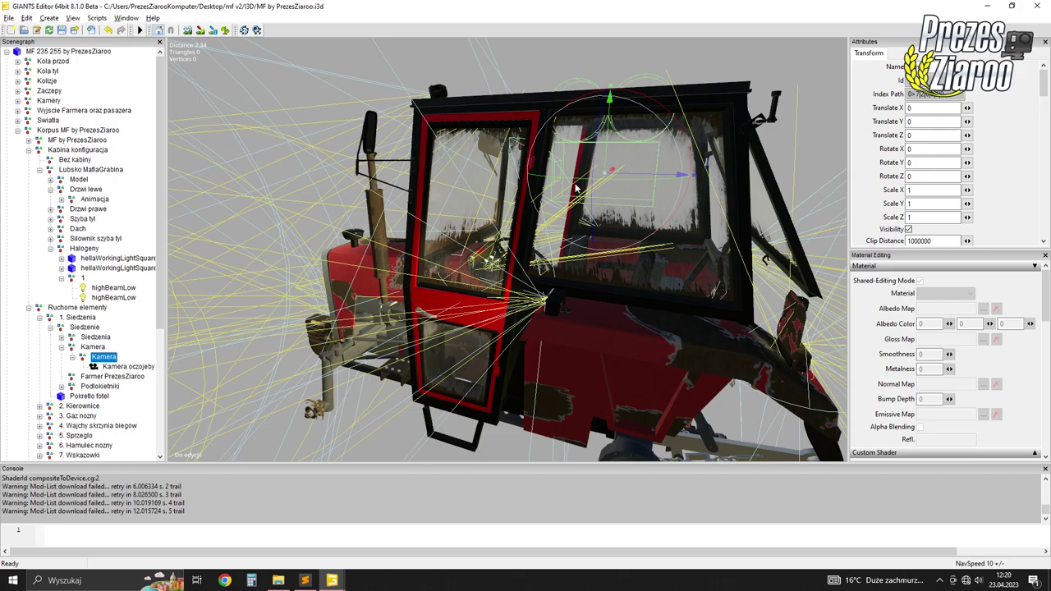
Switch to Sublime Text and review the completed cab-entry animation block in the MF tractor's XML
{"action": "left_click", "coordinate": [305, 580]}
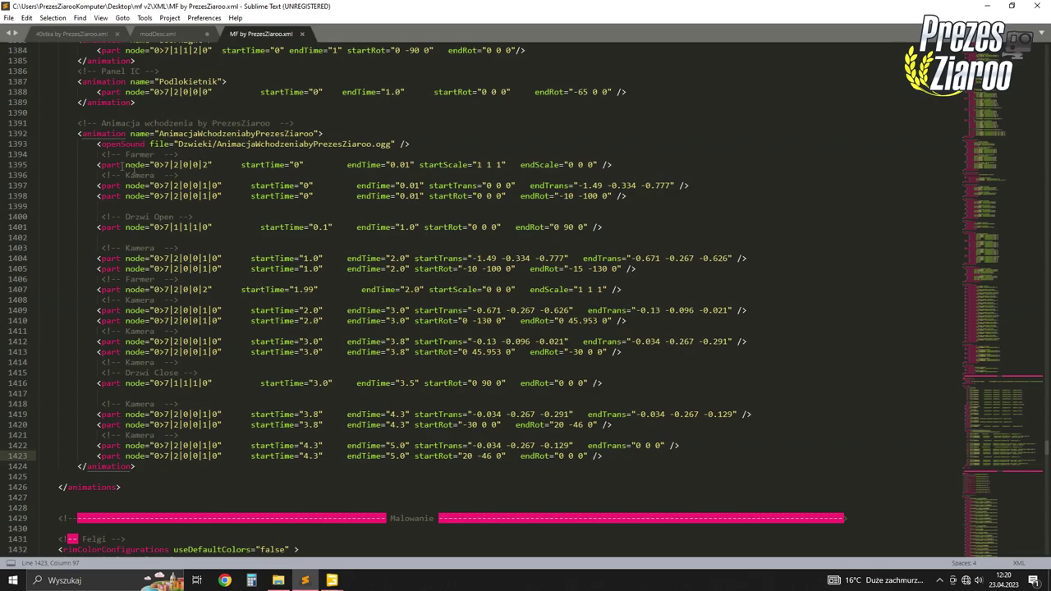
{"action": "left_click_drag", "start_coordinate": [102, 125], "coordinate": [242, 124]}
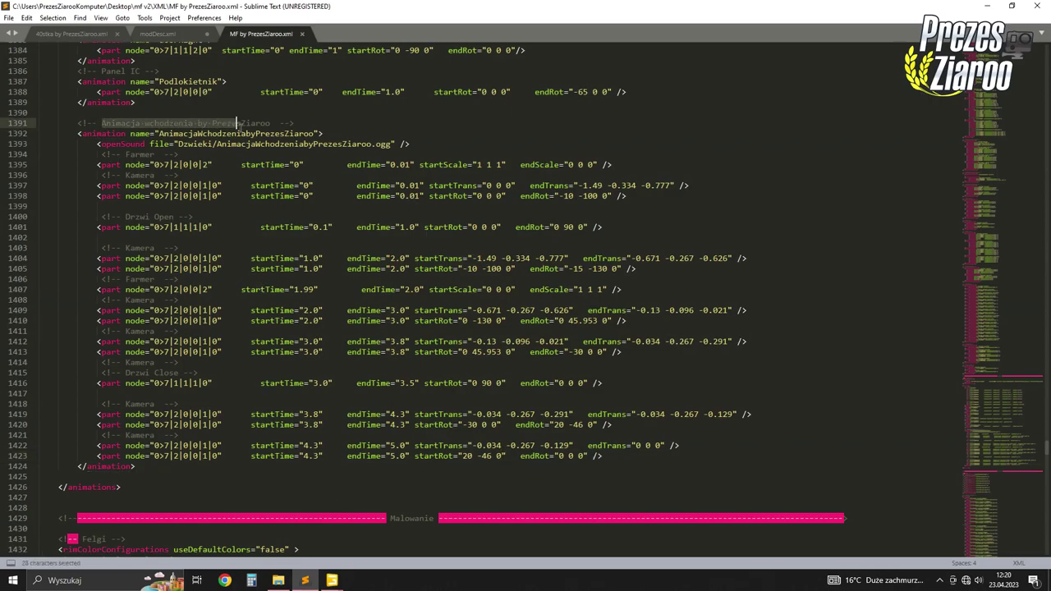
{"action": "left_click", "coordinate": [241, 125]}
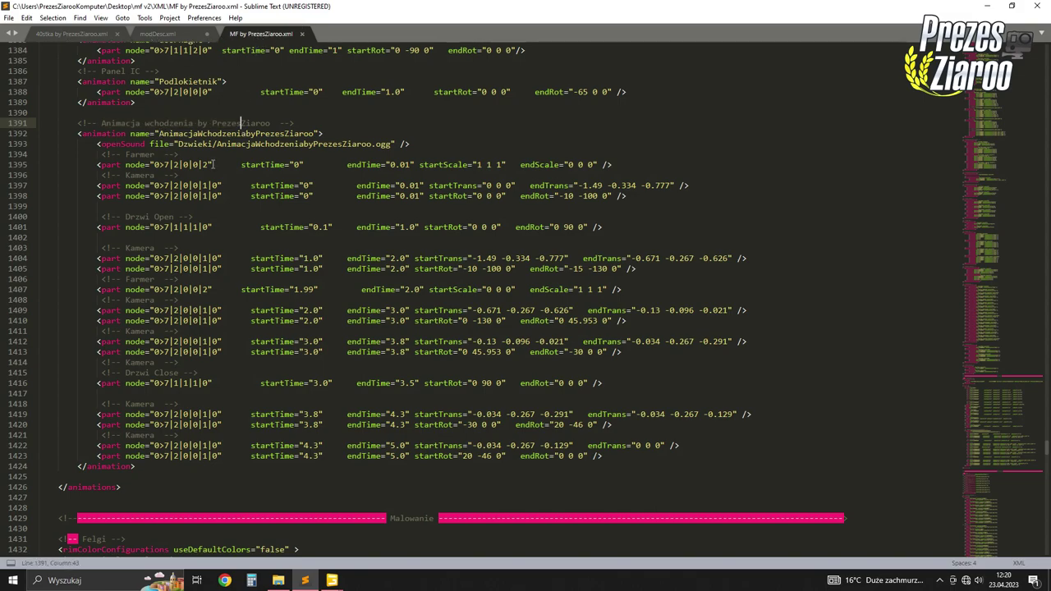
Look through the reference 40stka XML for the enterable section containing the enterAnimation entry
{"action": "left_click", "coordinate": [46, 34]}
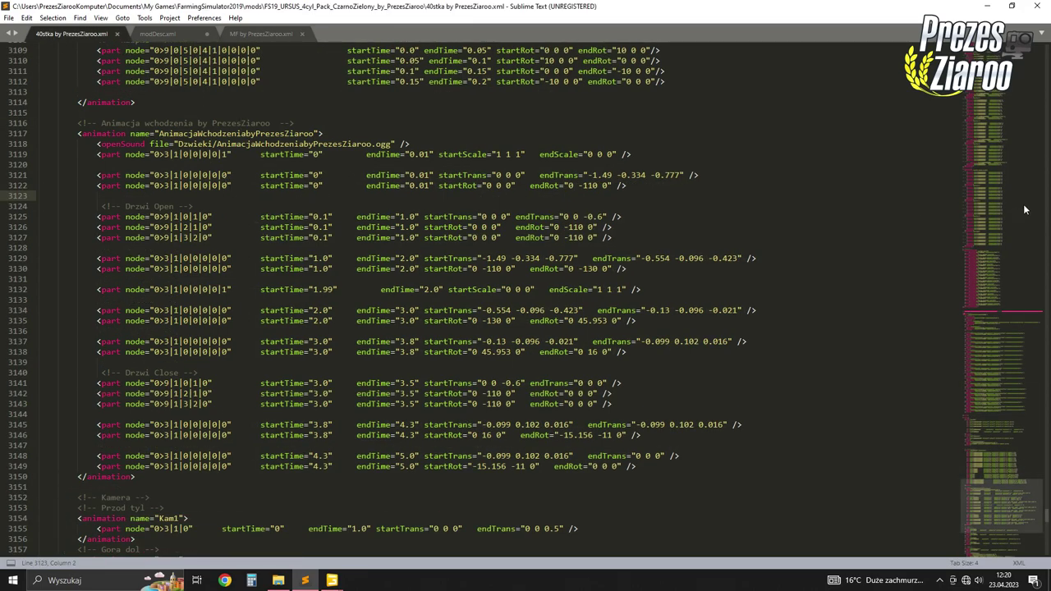
{"action": "left_click", "coordinate": [987, 192]}
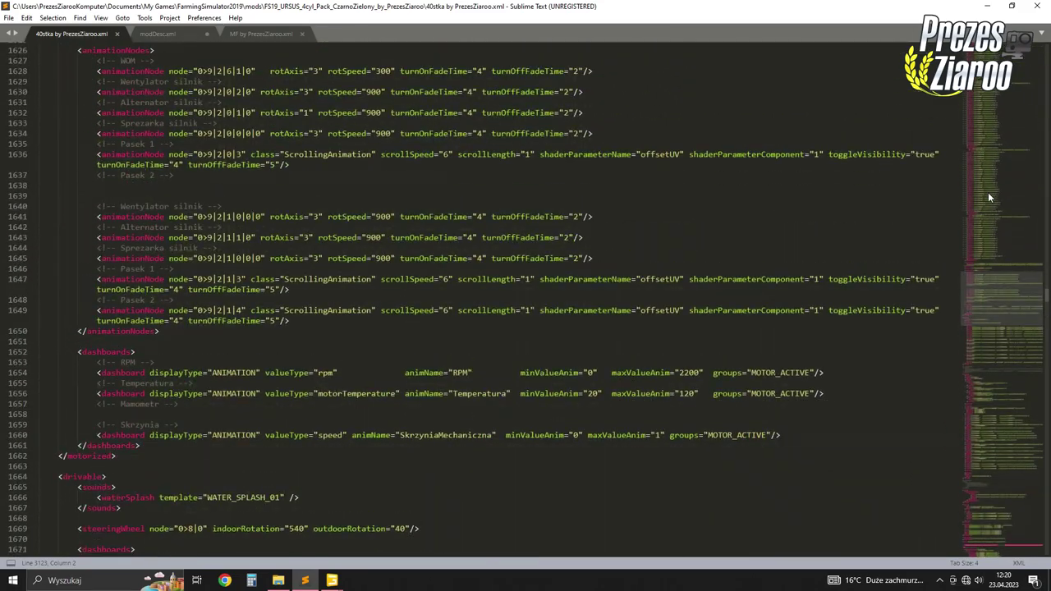
{"action": "scroll", "coordinate": [192, 248], "scroll_direction": "down", "scroll_amount": 5}
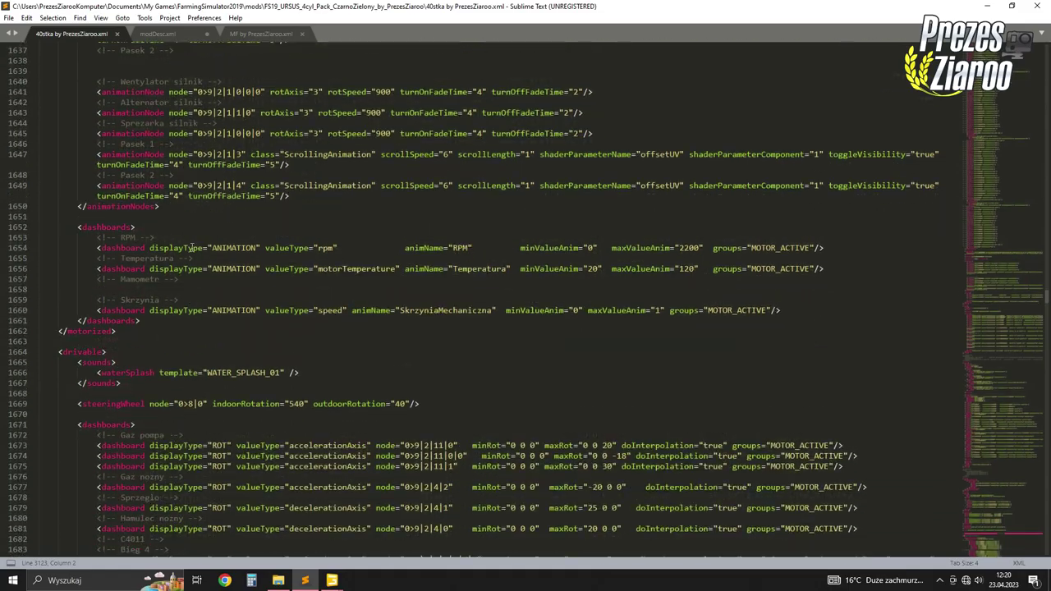
{"action": "scroll", "coordinate": [192, 246], "scroll_direction": "up", "scroll_amount": 10}
{"action": "scroll", "coordinate": [193, 247], "scroll_direction": "up", "scroll_amount": 15}
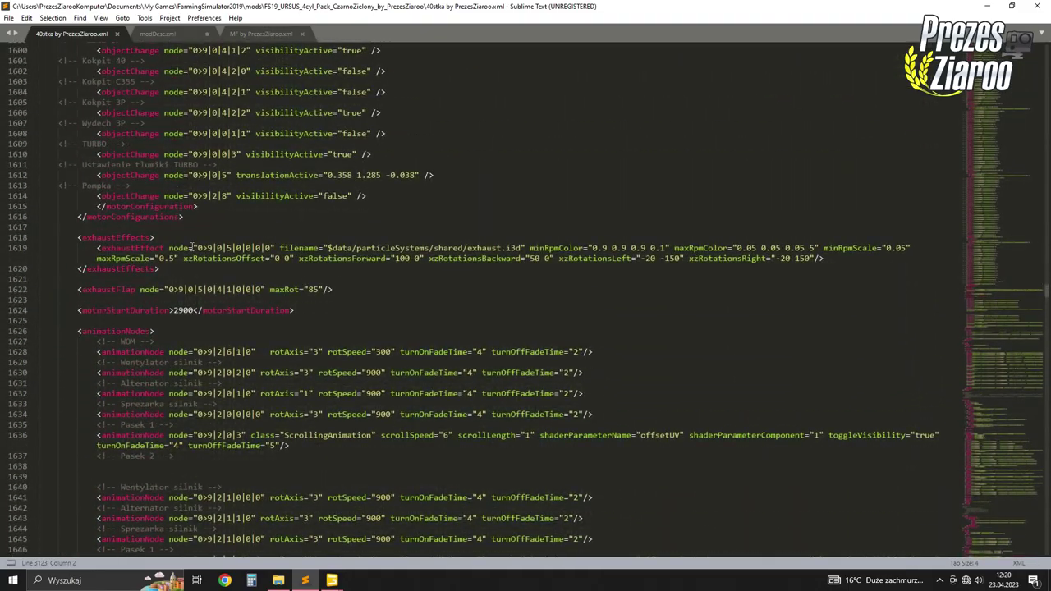
{"action": "scroll", "coordinate": [192, 247], "scroll_direction": "up", "scroll_amount": 15}
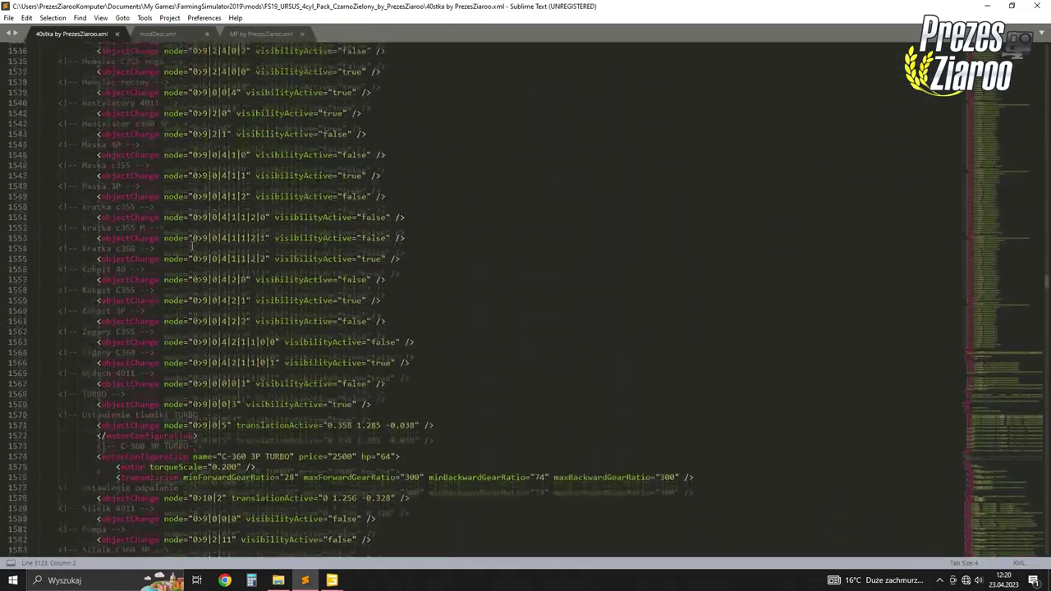
{"action": "scroll", "coordinate": [192, 247], "scroll_direction": "up", "scroll_amount": 20}
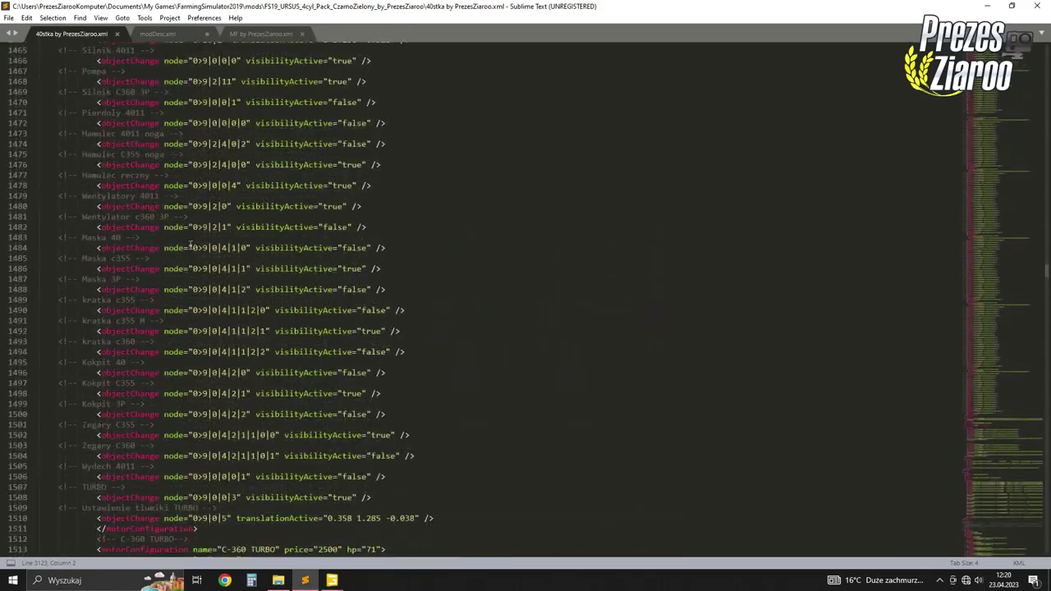
{"action": "left_click", "coordinate": [985, 174]}
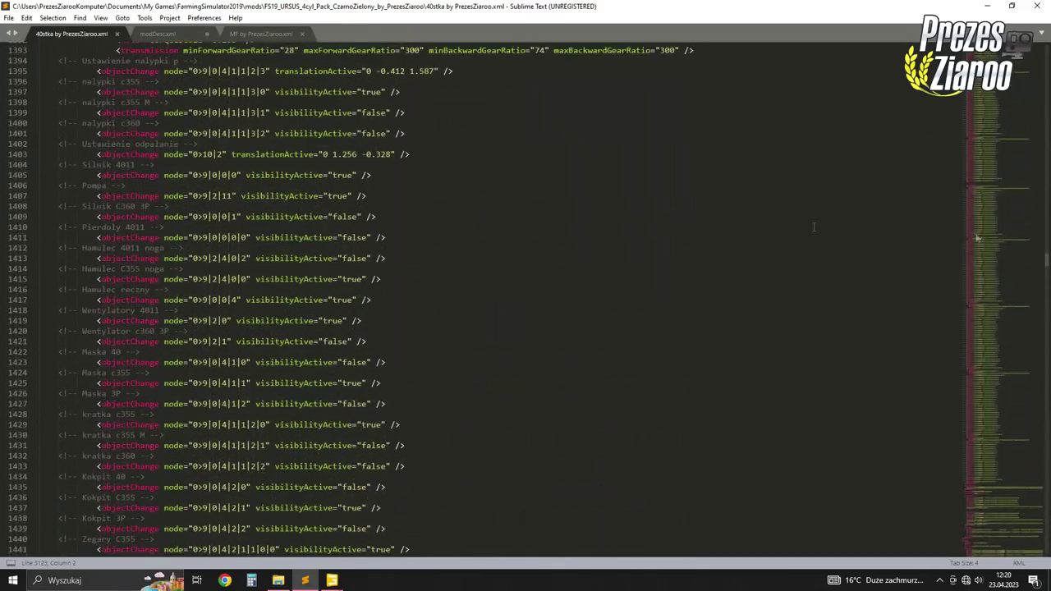
{"action": "scroll", "coordinate": [987, 176], "scroll_direction": "up", "scroll_amount": 10}
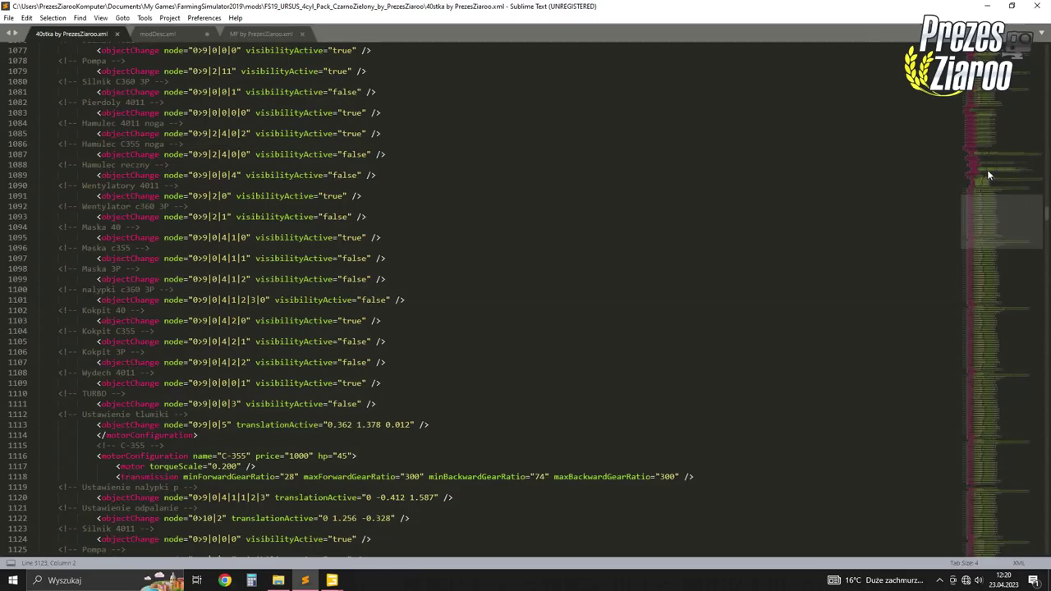
{"action": "scroll", "coordinate": [987, 169], "scroll_direction": "up", "scroll_amount": 10}
{"action": "scroll", "coordinate": [252, 231], "scroll_direction": "down", "scroll_amount": 5}
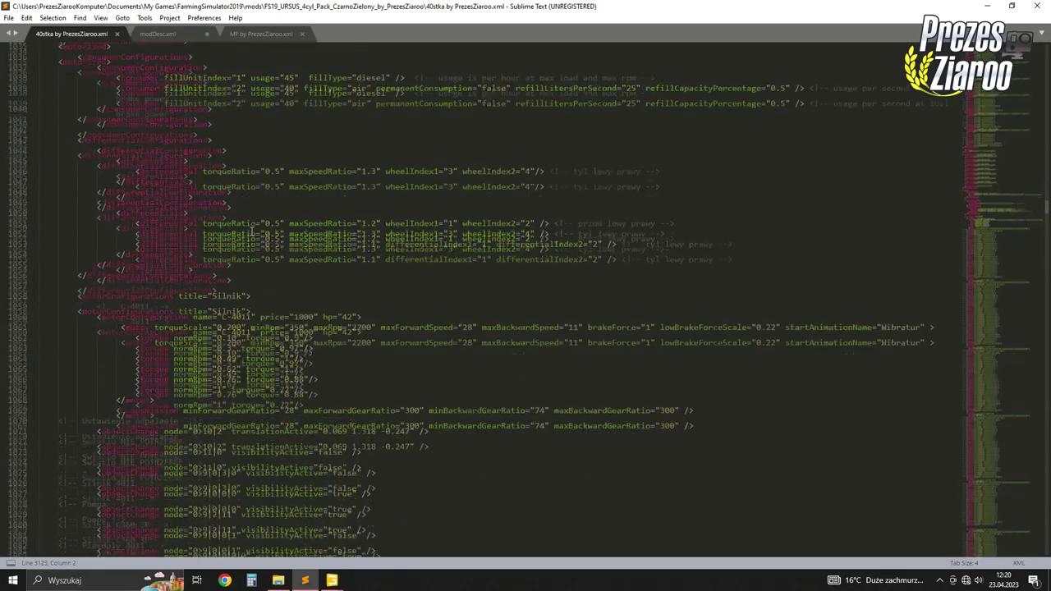
{"action": "scroll", "coordinate": [254, 229], "scroll_direction": "up", "scroll_amount": 10}
{"action": "scroll", "coordinate": [253, 228], "scroll_direction": "up", "scroll_amount": 15}
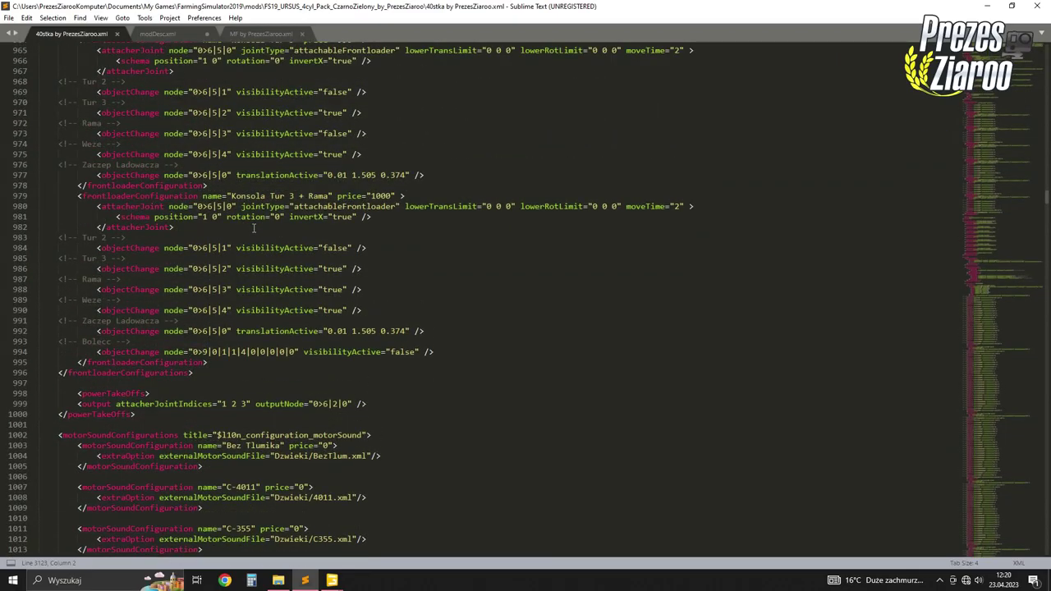
{"action": "scroll", "coordinate": [989, 147], "scroll_direction": "up", "scroll_amount": 20}
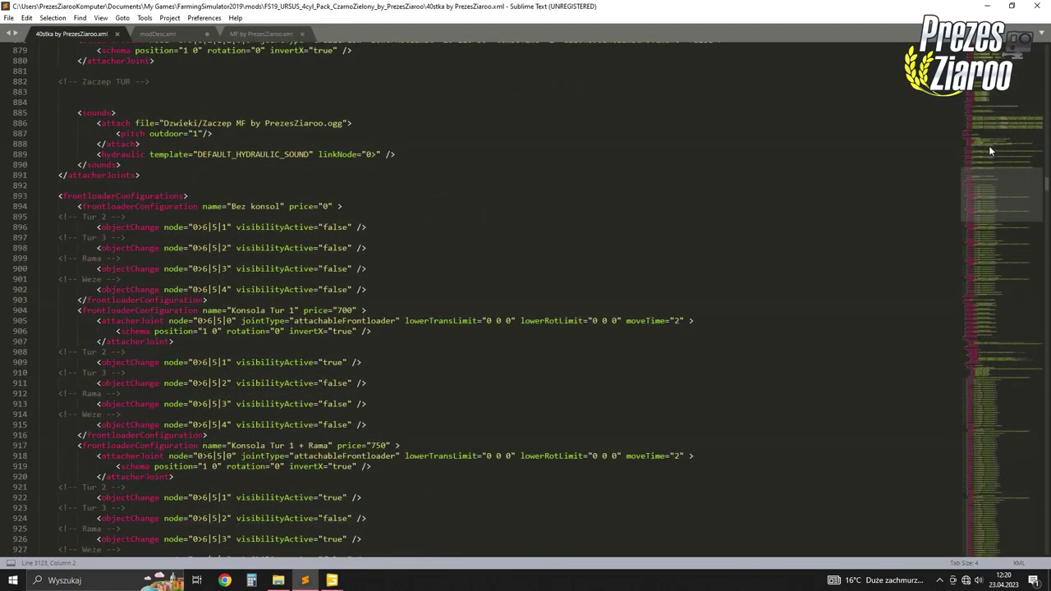
{"action": "scroll", "coordinate": [310, 157], "scroll_direction": "up", "scroll_amount": 15}
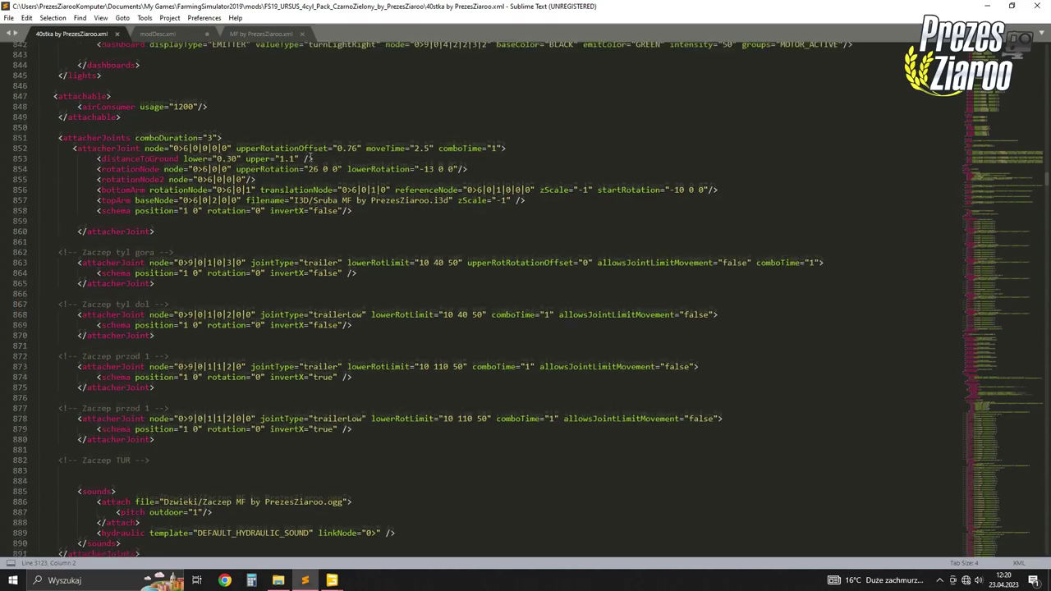
{"action": "scroll", "coordinate": [309, 157], "scroll_direction": "up", "scroll_amount": 20}
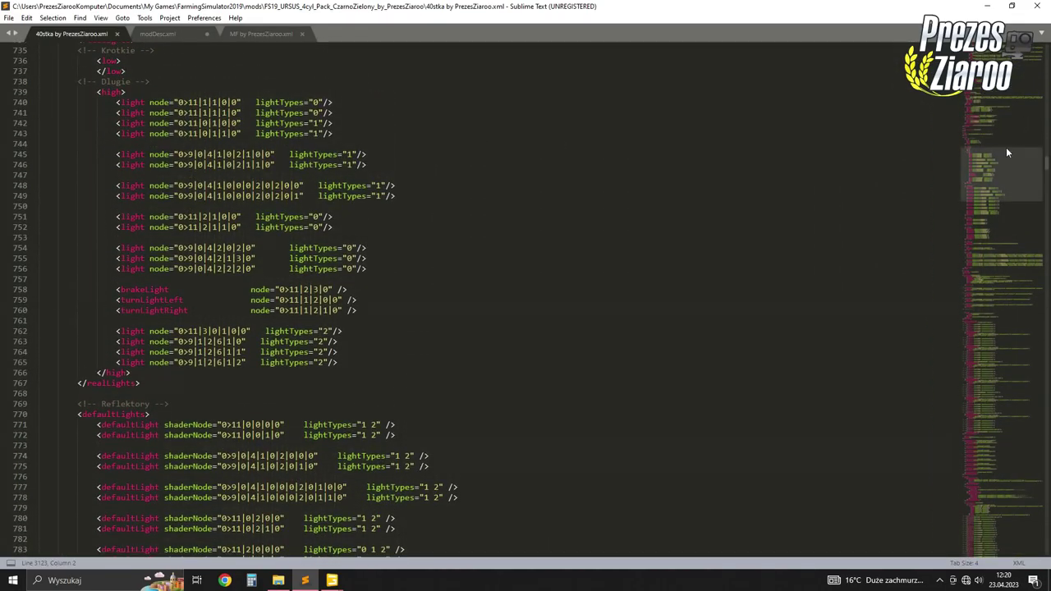
{"action": "scroll", "coordinate": [325, 292], "scroll_direction": "up", "scroll_amount": 15}
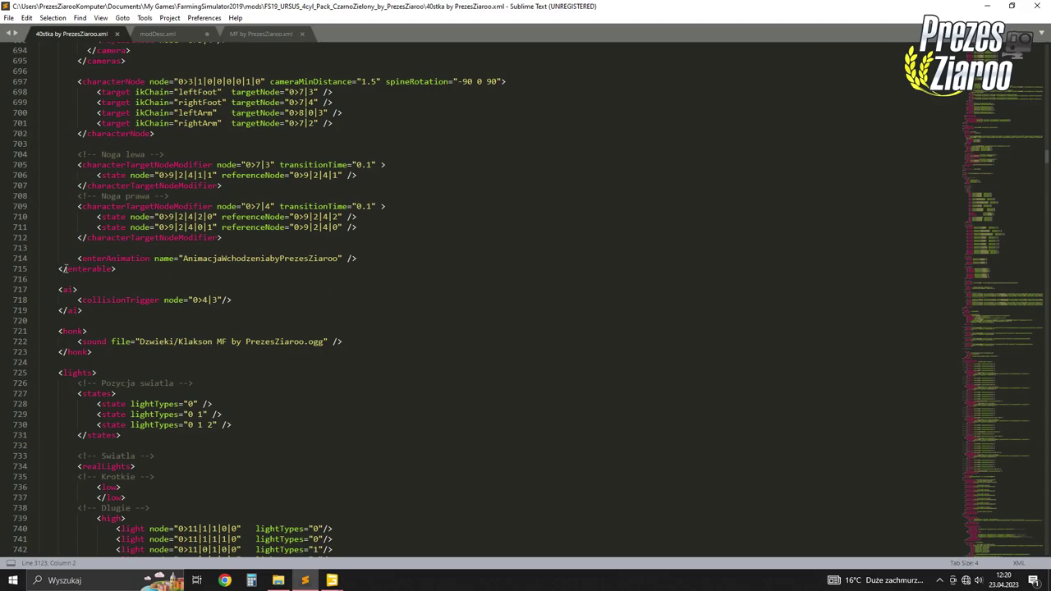
{"action": "left_click_drag", "start_coordinate": [69, 269], "coordinate": [114, 271]}
{"action": "left_click", "coordinate": [114, 269]}
{"action": "scroll", "coordinate": [102, 320], "scroll_direction": "up", "scroll_amount": 3}
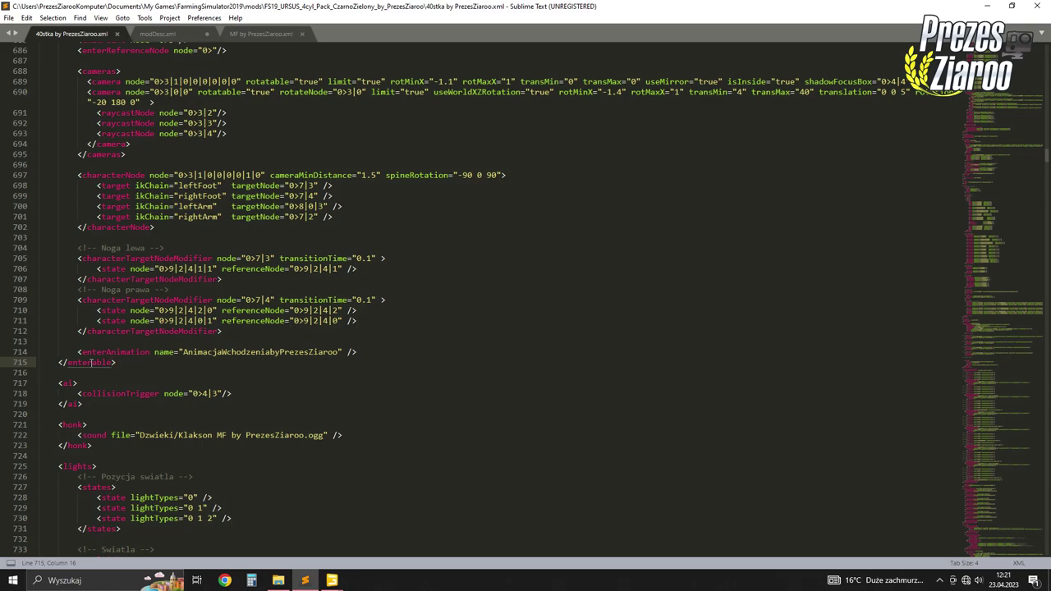
Copy the whole enterable block from the reference 40stka XML into modDesc.xml above the animations block
{"action": "left_click_drag", "start_coordinate": [68, 362], "coordinate": [31, 92]}
{"action": "right_click", "coordinate": [78, 105]}
{"action": "left_click", "coordinate": [103, 125]}
{"action": "left_click", "coordinate": [152, 33]}
{"action": "left_click", "coordinate": [85, 59]}
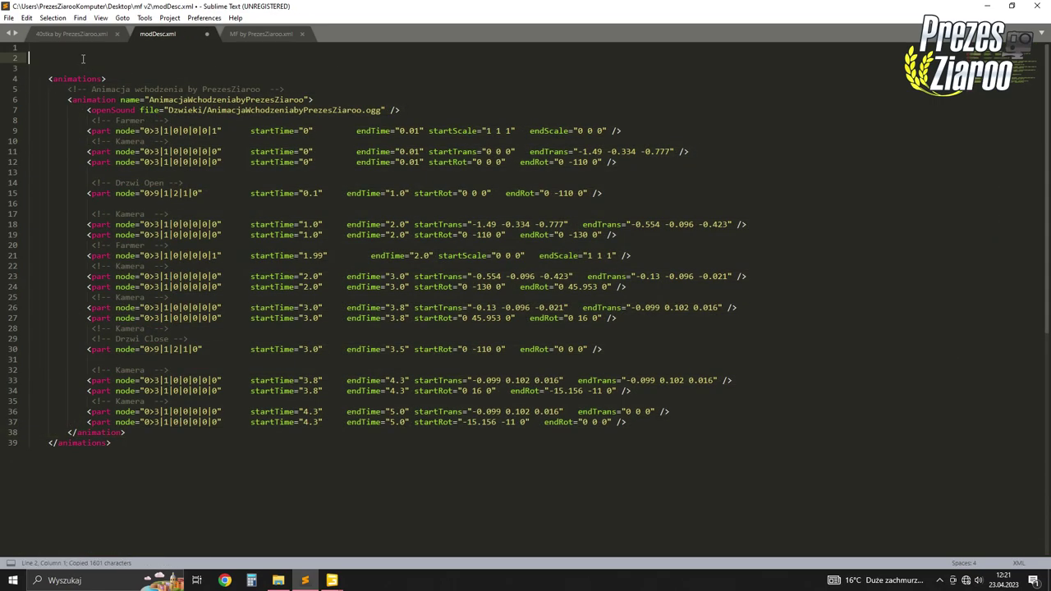
{"action": "right_click", "coordinate": [84, 59]}
{"action": "left_click", "coordinate": [108, 105]}
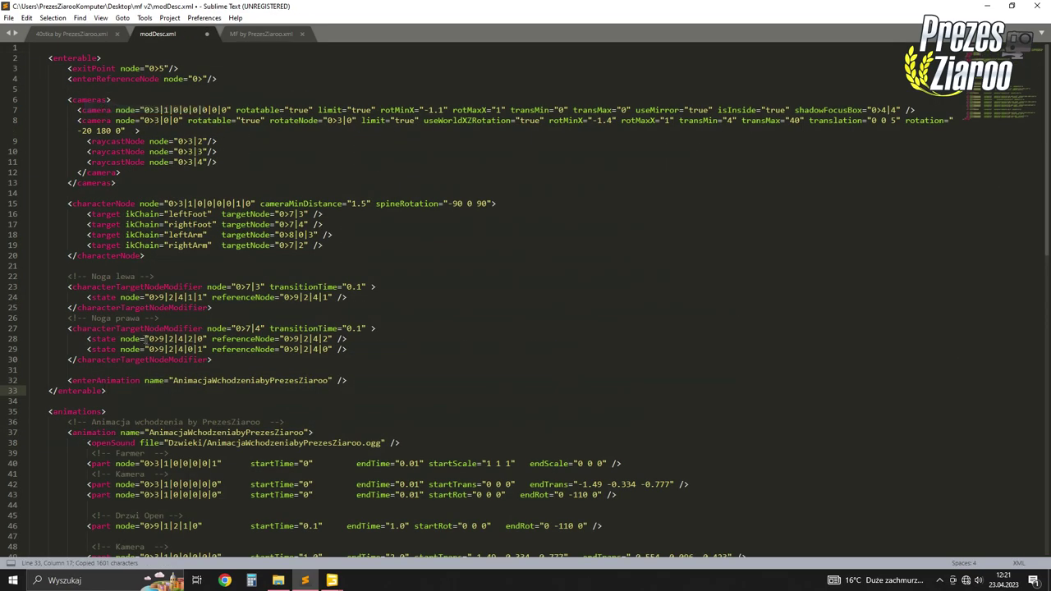
Strip the pasted enterable block in modDesc.xml down to its enterAnimation line and move that line up to line 4
{"action": "left_click_drag", "start_coordinate": [230, 363], "coordinate": [17, 71]}
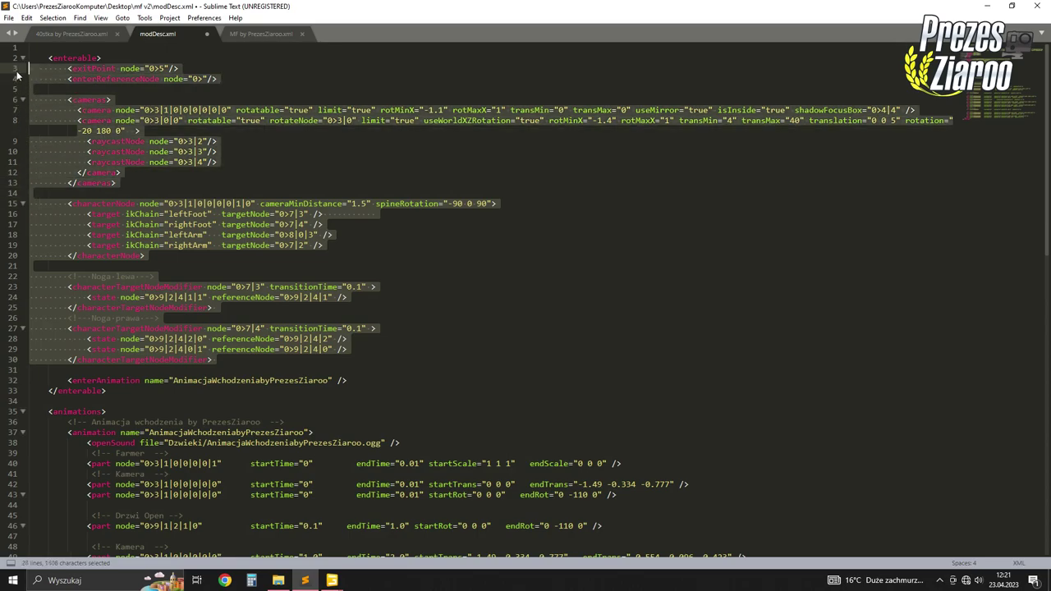
{"action": "key", "text": "Delete"}
{"action": "key", "text": "BackSpace"}
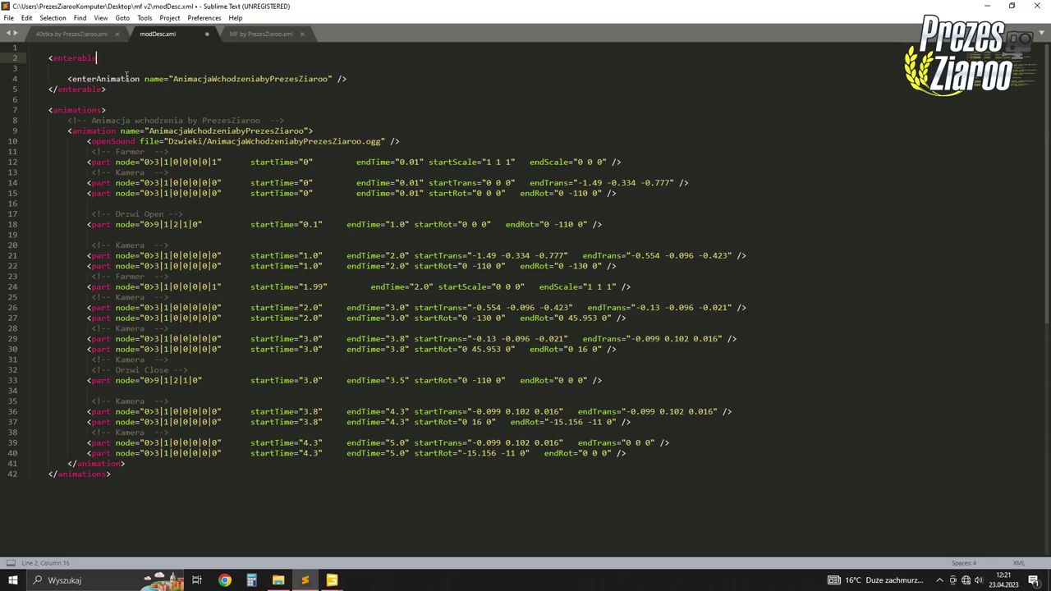
{"action": "key", "text": "ctrl+z"}
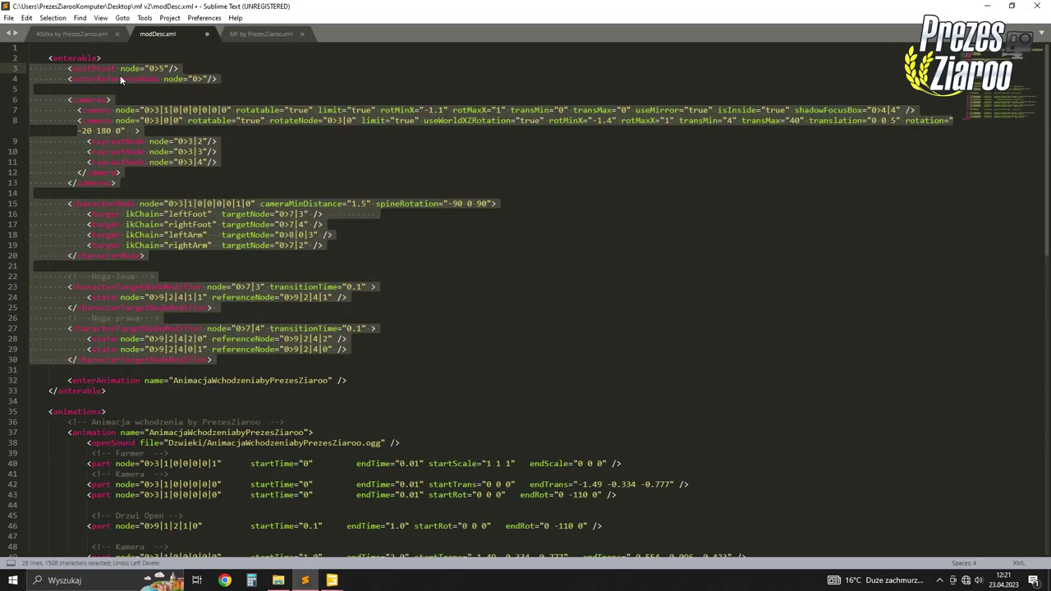
{"action": "key", "text": "BackSpace"}
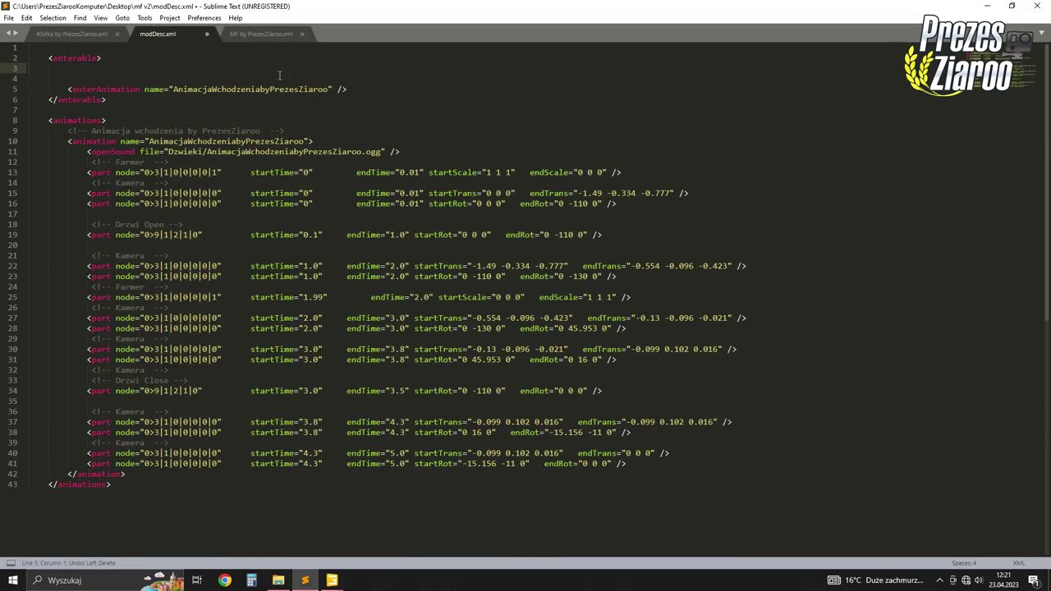
{"action": "key", "text": "ctrl+shift+Up"}
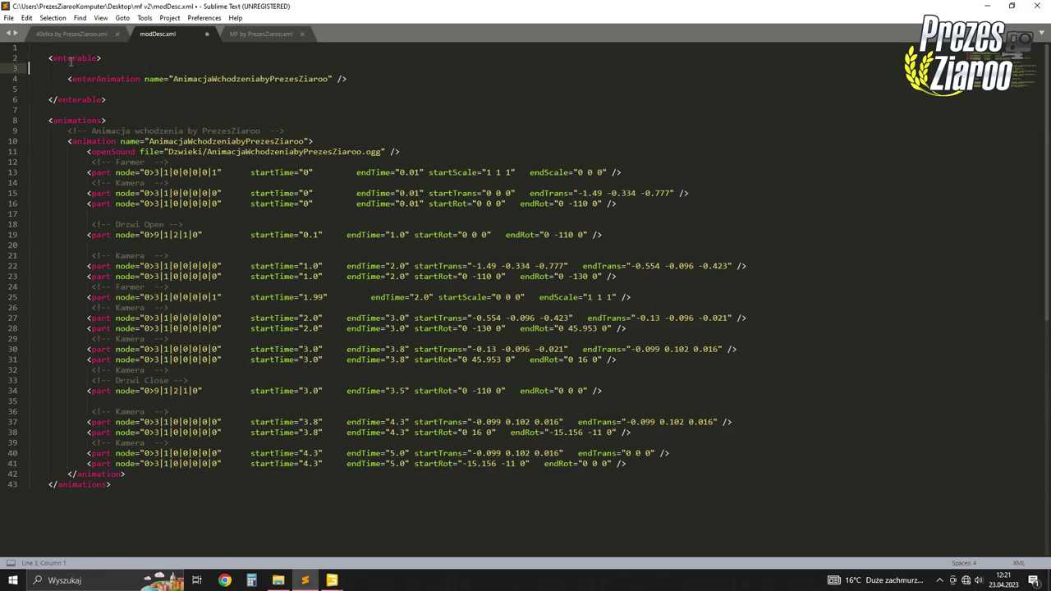
Copy the tag name enterable from modDesc.xml and find the end of that section in the MF tractor's XML
{"action": "left_click_drag", "start_coordinate": [55, 58], "coordinate": [96, 58]}
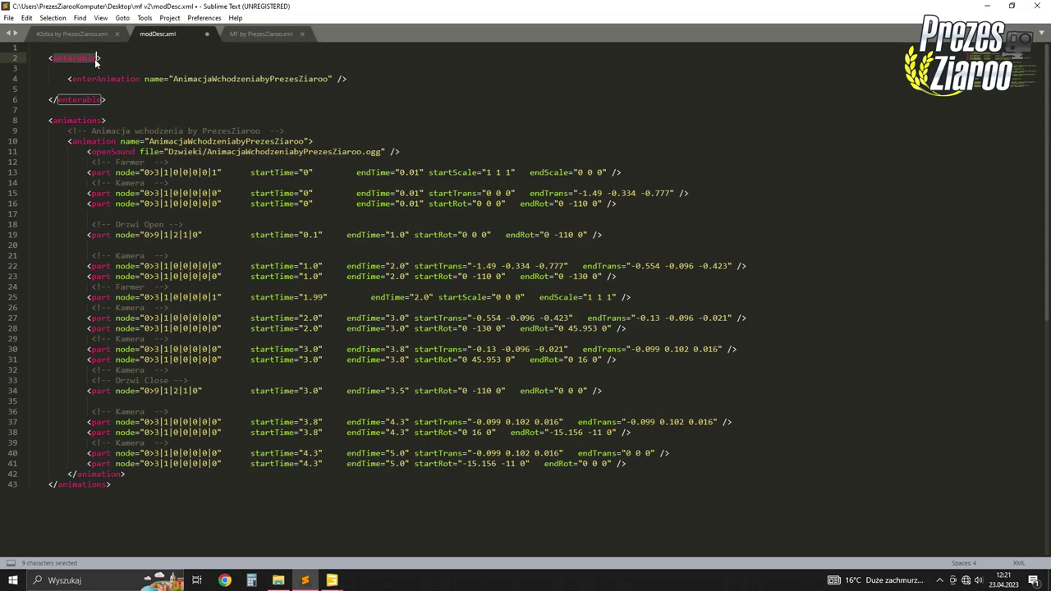
{"action": "key", "text": "ctrl+c"}
{"action": "left_click", "coordinate": [251, 35]}
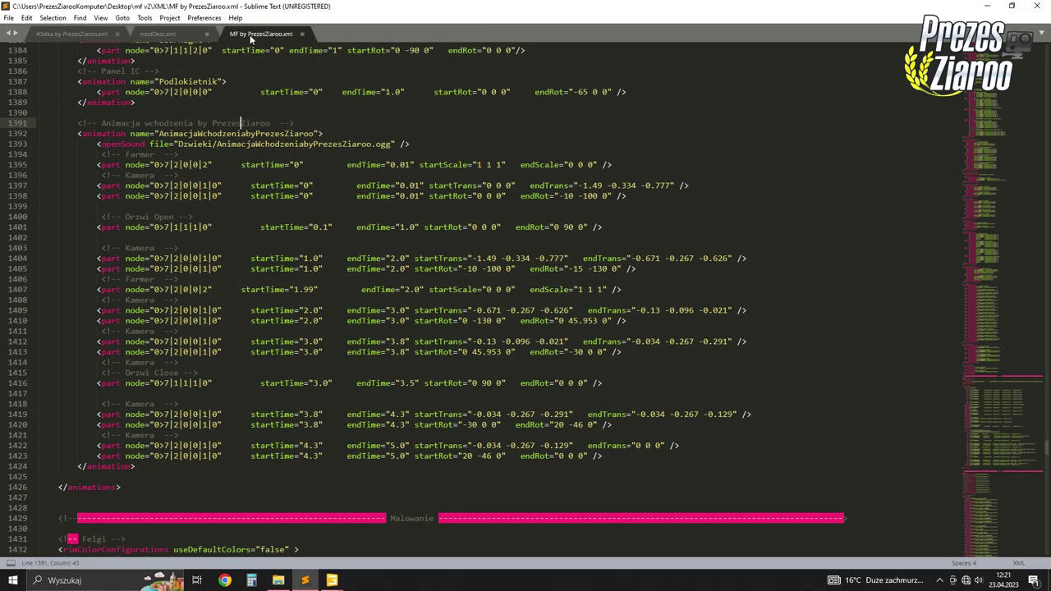
{"action": "left_click", "coordinate": [197, 81]}
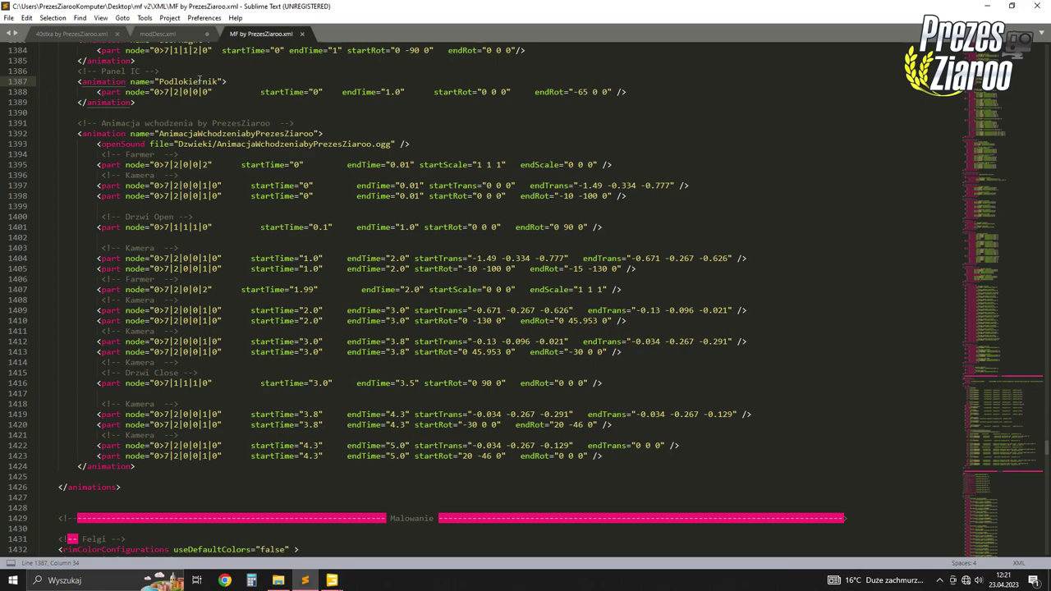
{"action": "key", "text": "ctrl+f"}
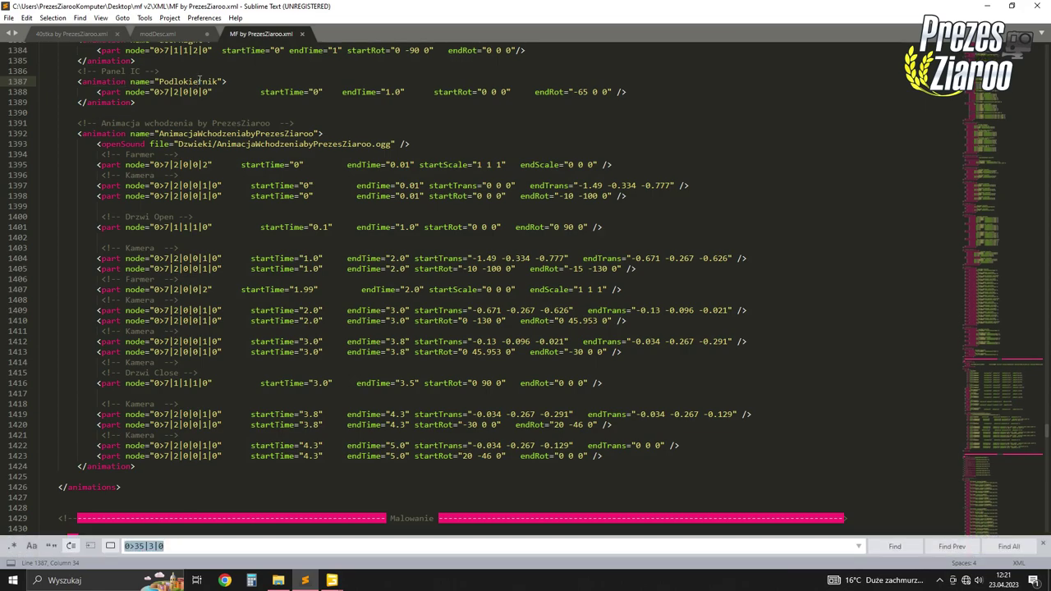
{"action": "type", "text": "enterable"}
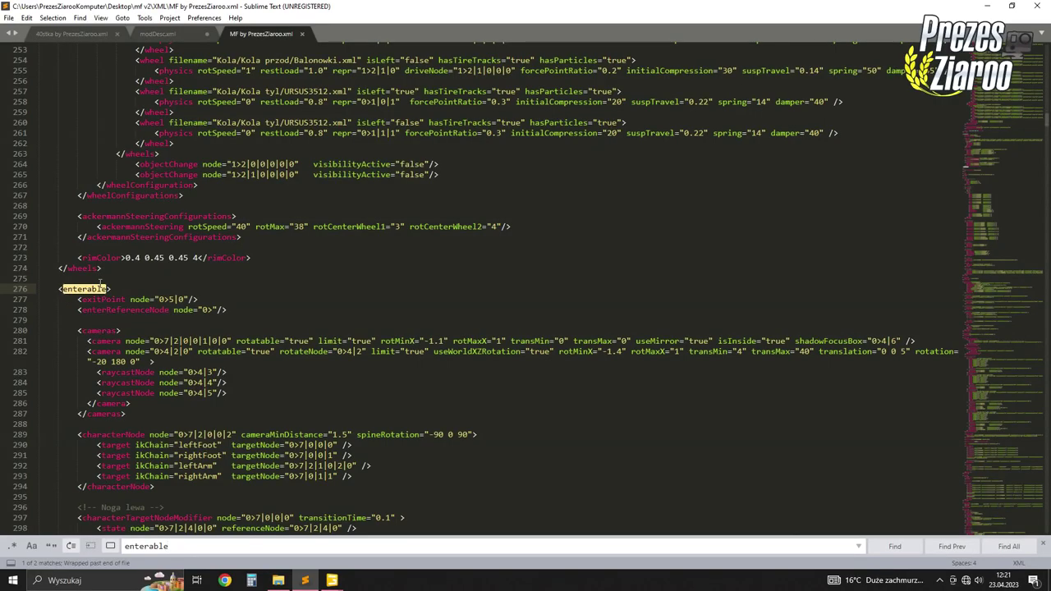
{"action": "scroll", "coordinate": [99, 282], "scroll_direction": "down", "scroll_amount": 8}
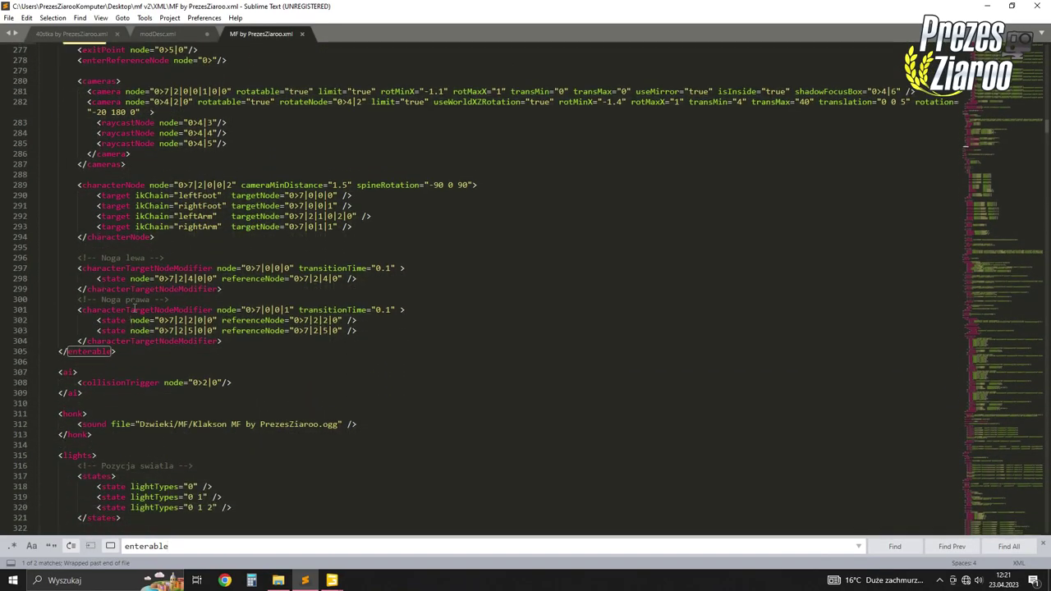
Copy the enterAnimation line from modDesc.xml onto its own line at the end of the enterable section in the MF tractor's XML
{"action": "left_click", "coordinate": [159, 32]}
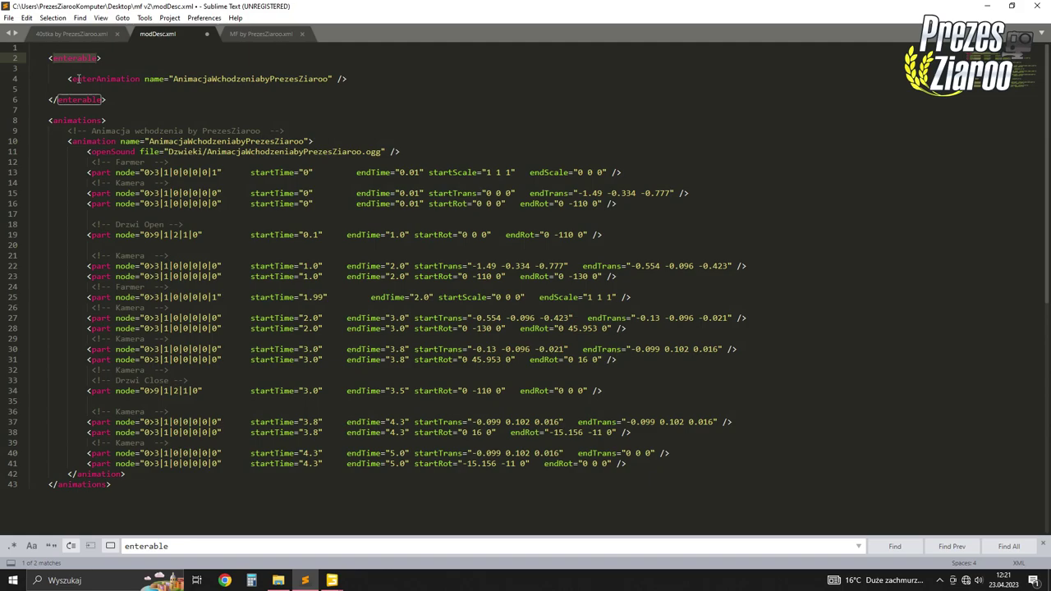
{"action": "left_click_drag", "start_coordinate": [351, 80], "coordinate": [29, 80]}
{"action": "key", "text": "ctrl+c"}
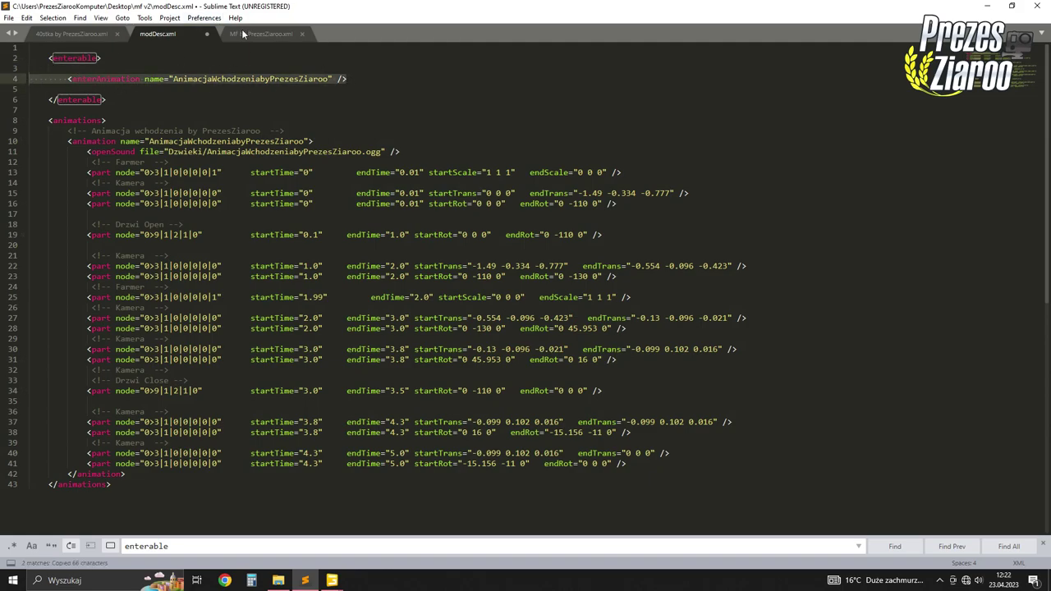
{"action": "key", "text": "ctrl+Tab"}
{"action": "left_click", "coordinate": [134, 342]}
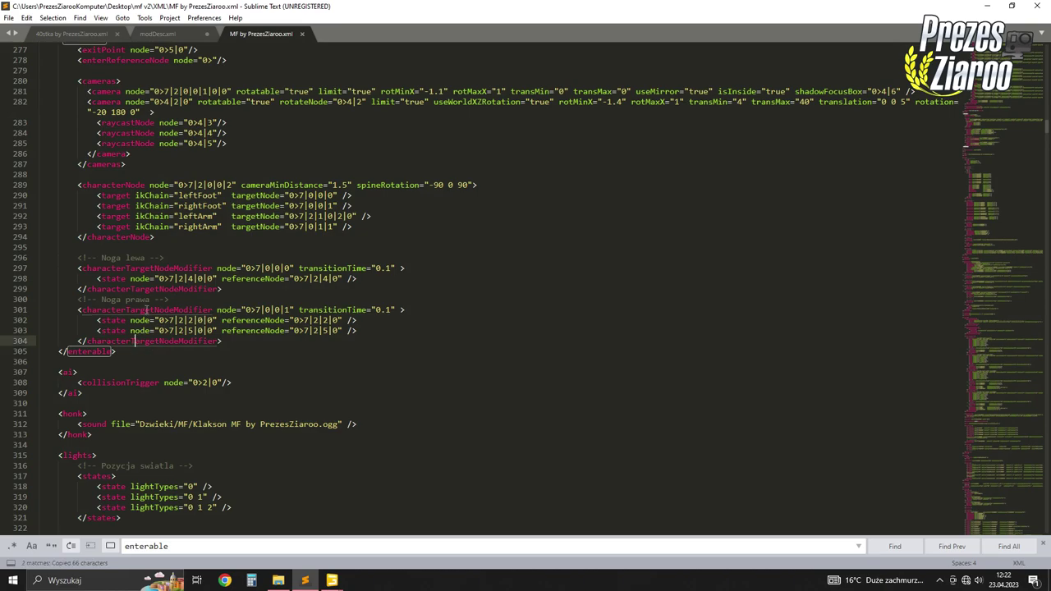
{"action": "left_click", "coordinate": [227, 341]}
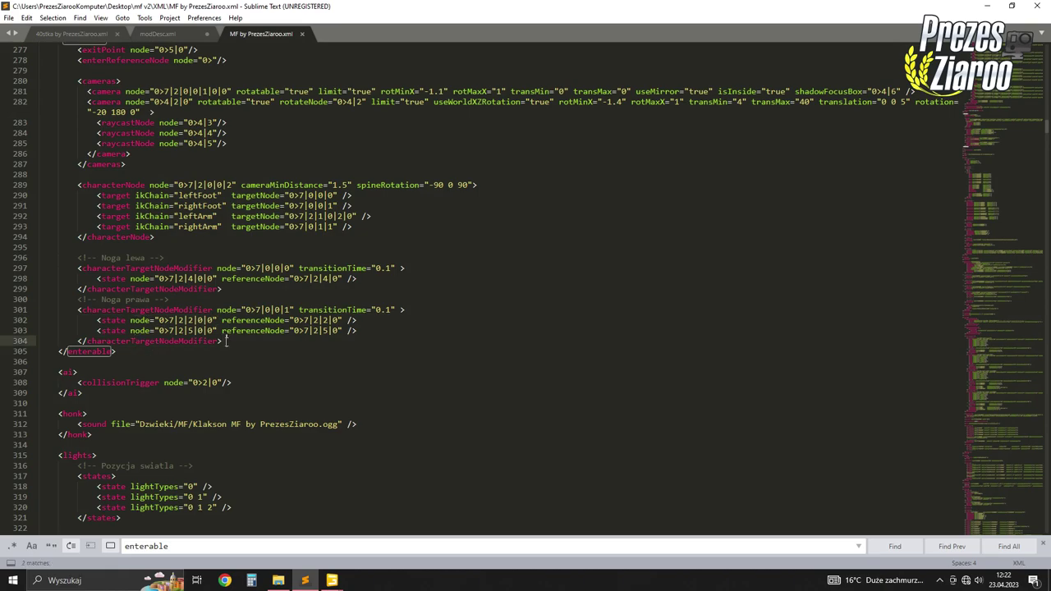
{"action": "key", "text": "Return"}
{"action": "key", "text": "Return"}
{"action": "key", "text": "Return"}
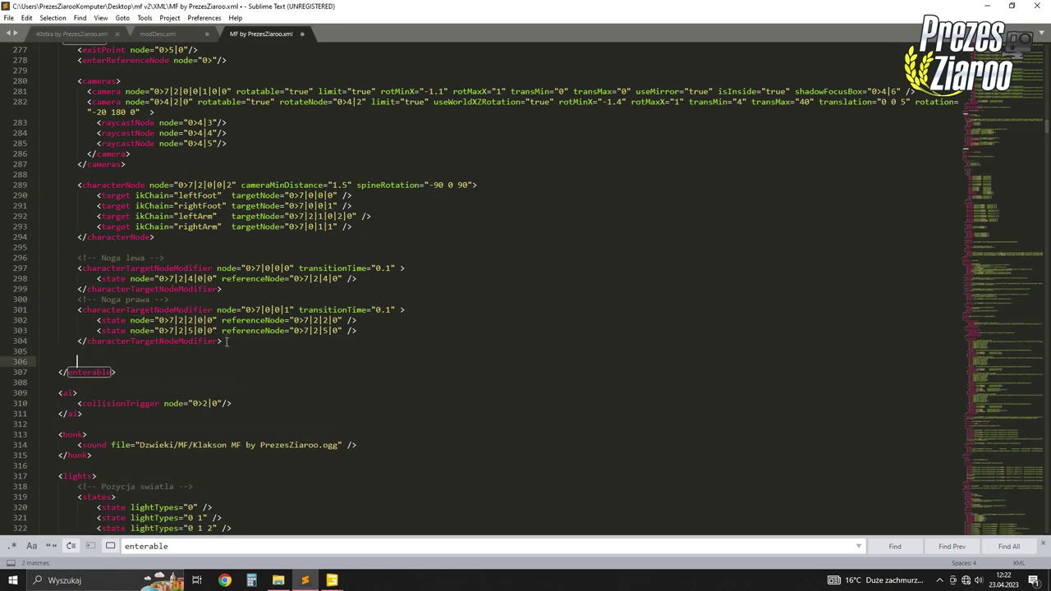
{"action": "left_click", "coordinate": [83, 358]}
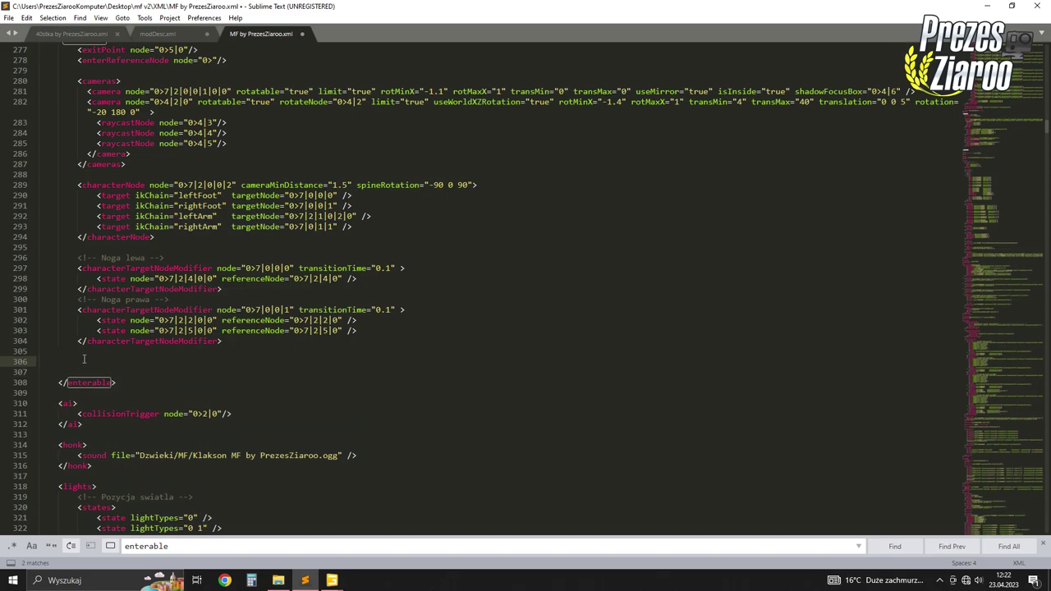
{"action": "key", "text": "ctrl+v"}
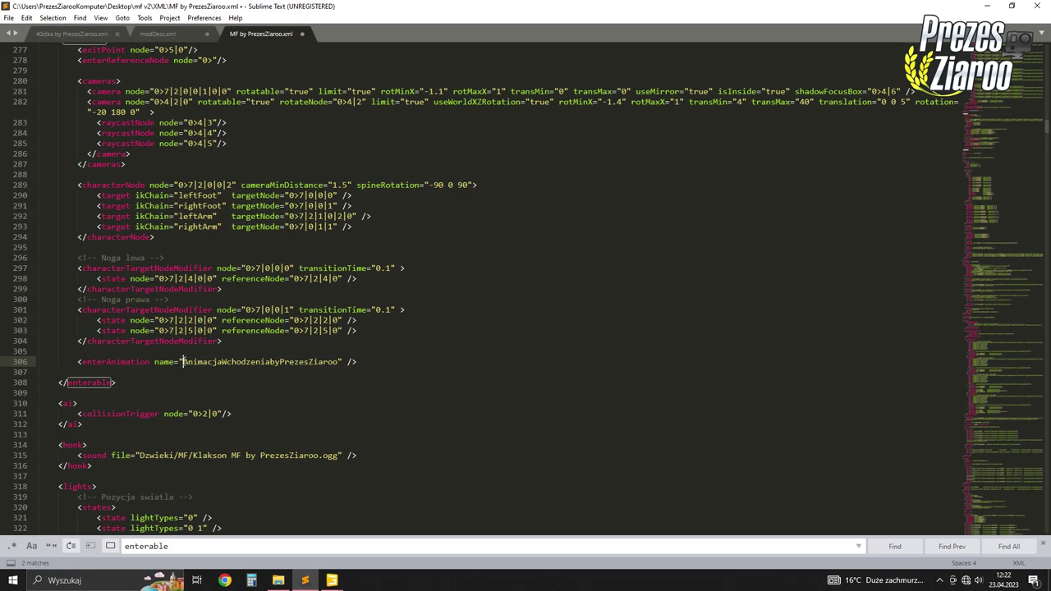
Search the MF tractor's XML for the animation name used in the enterAnimation line and close the search
{"action": "left_click_drag", "start_coordinate": [183, 361], "coordinate": [337, 365]}
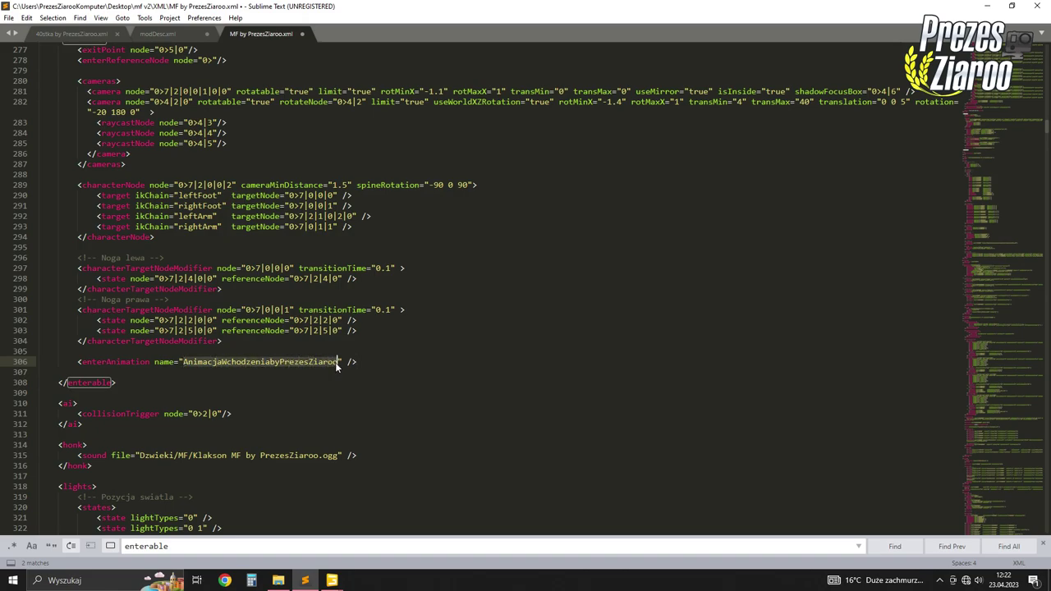
{"action": "key", "text": "ctrl+c"}
{"action": "left_click_drag", "start_coordinate": [202, 545], "coordinate": [125, 547]}
{"action": "key", "text": "ctrl+v"}
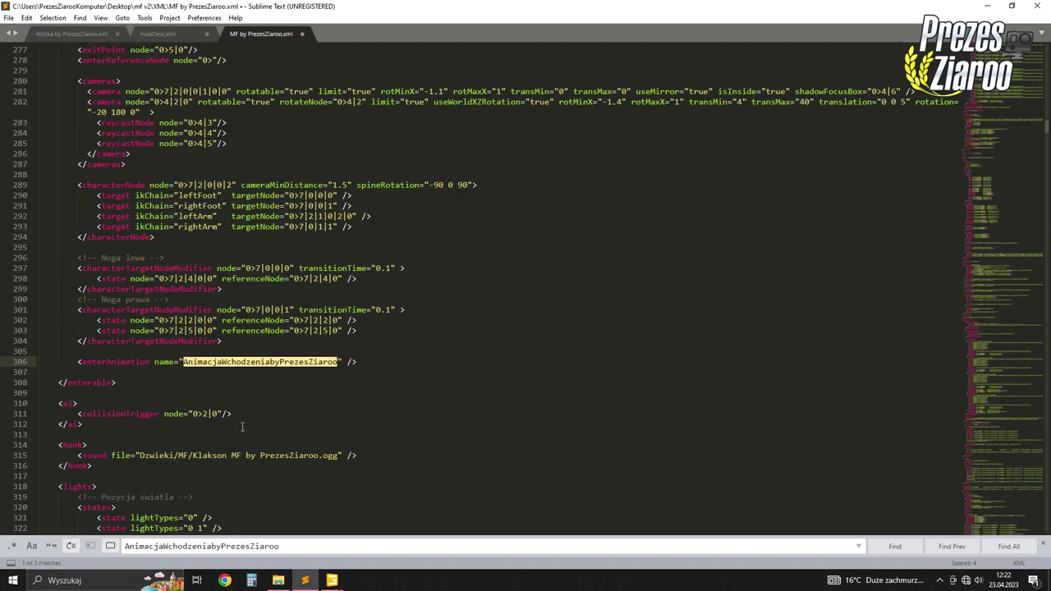
{"action": "key", "text": "Return"}
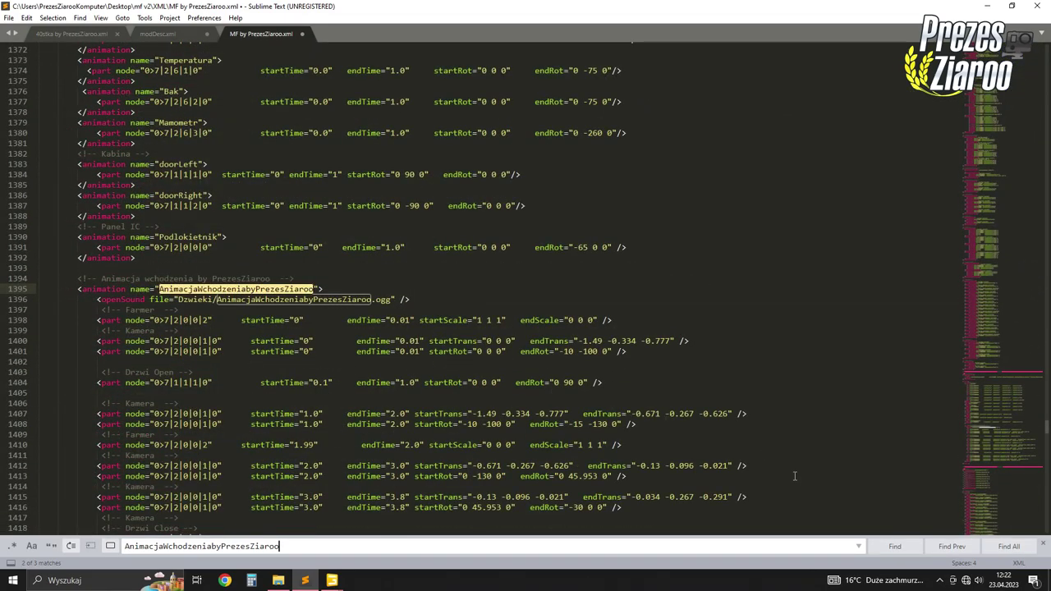
{"action": "left_click", "coordinate": [1044, 544]}
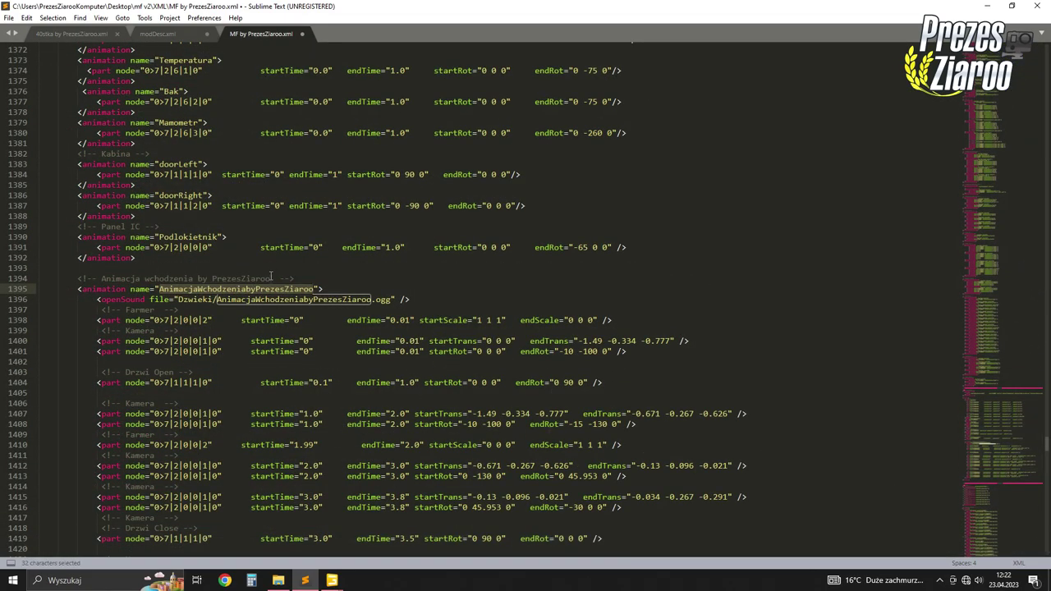
Delete the openSound line from the cab-entry animation block in the MF tractor's XML, including the empty line
{"action": "scroll", "coordinate": [271, 276], "scroll_direction": "down", "scroll_amount": 7}
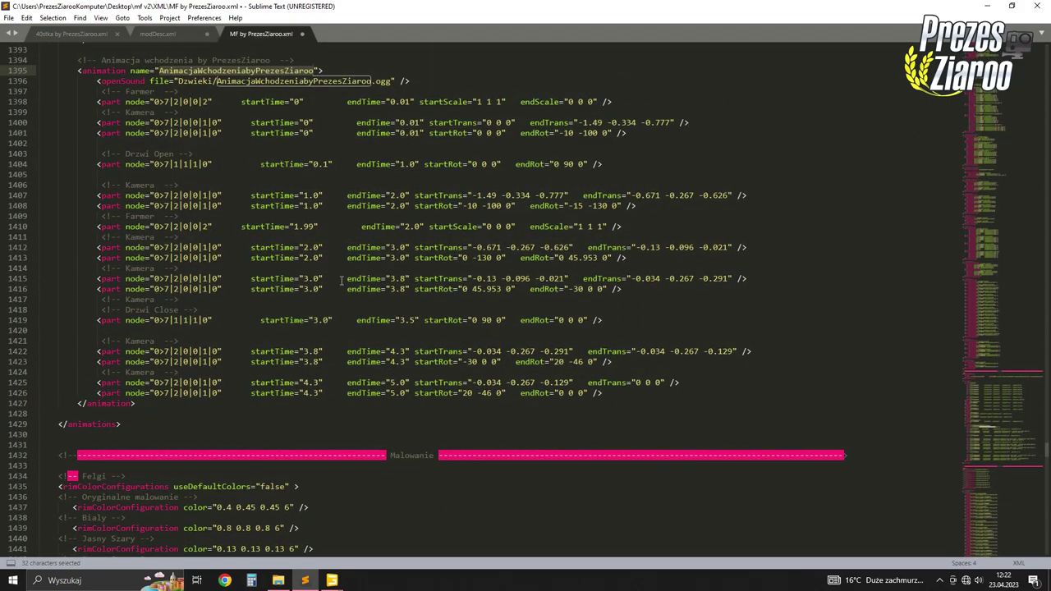
{"action": "scroll", "coordinate": [337, 266], "scroll_direction": "up", "scroll_amount": 4}
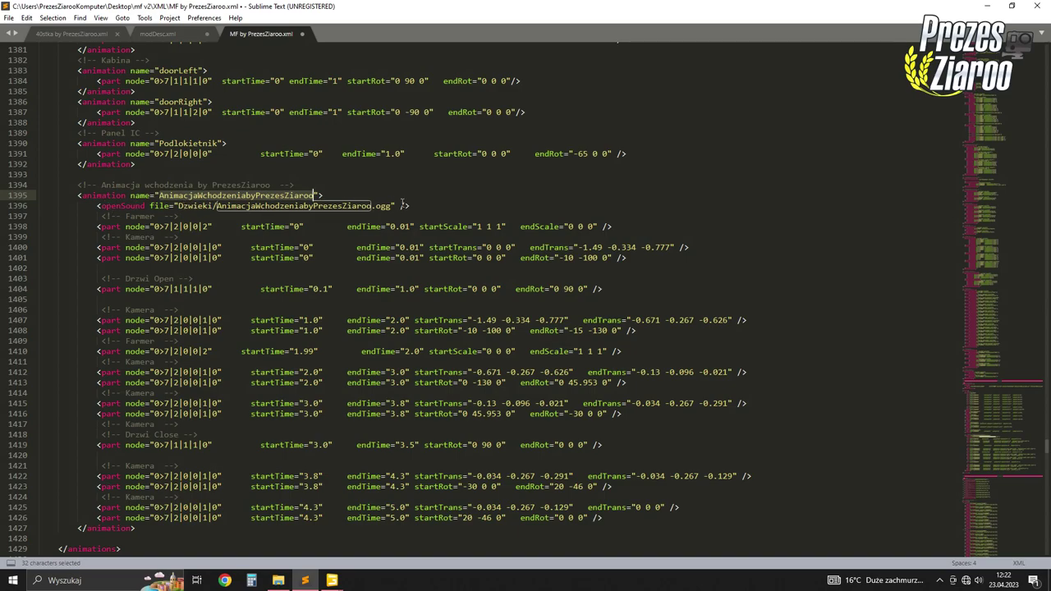
{"action": "left_click_drag", "start_coordinate": [409, 206], "coordinate": [33, 206]}
{"action": "key", "text": "BackSpace"}
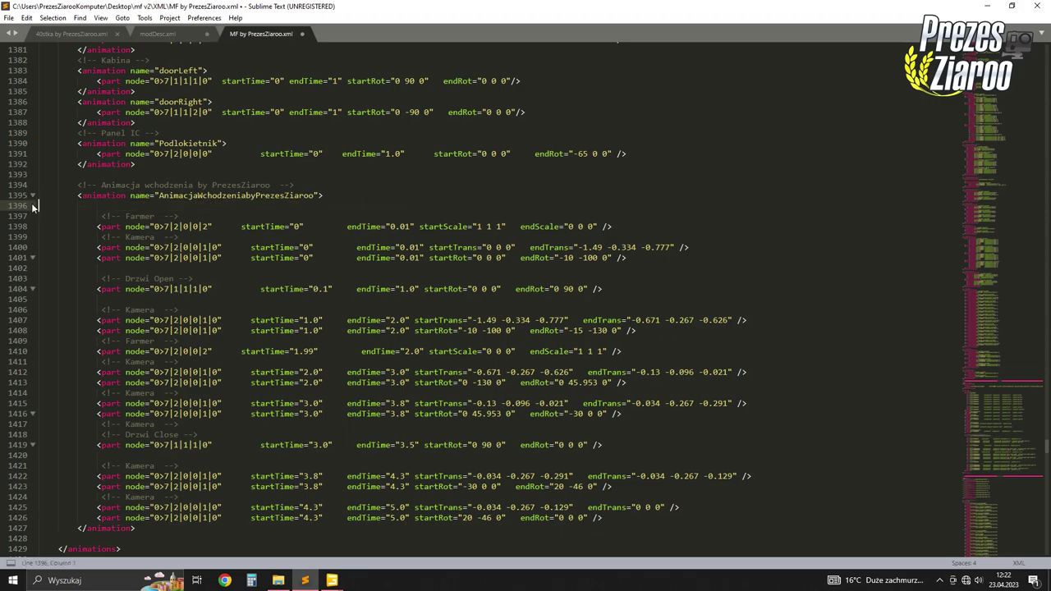
{"action": "key", "text": "BackSpace"}
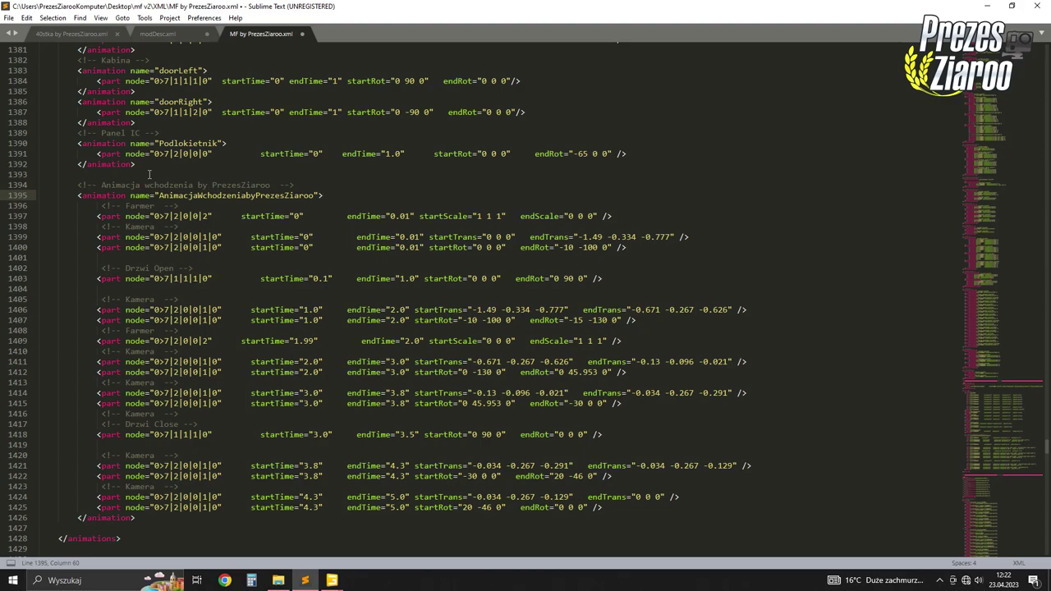
{"action": "left_click", "coordinate": [166, 33]}
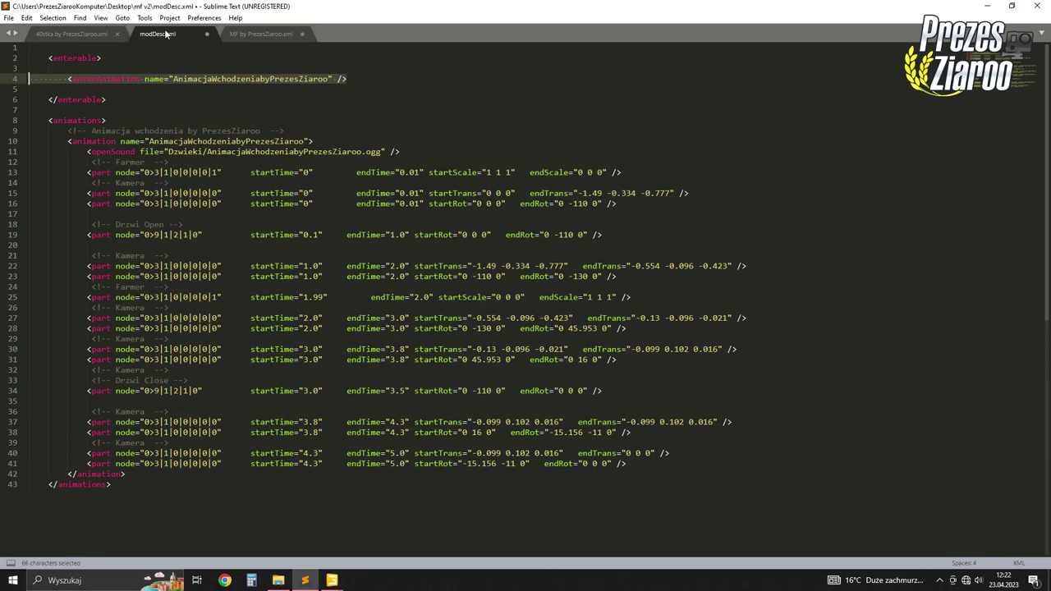
{"action": "left_click", "coordinate": [187, 152]}
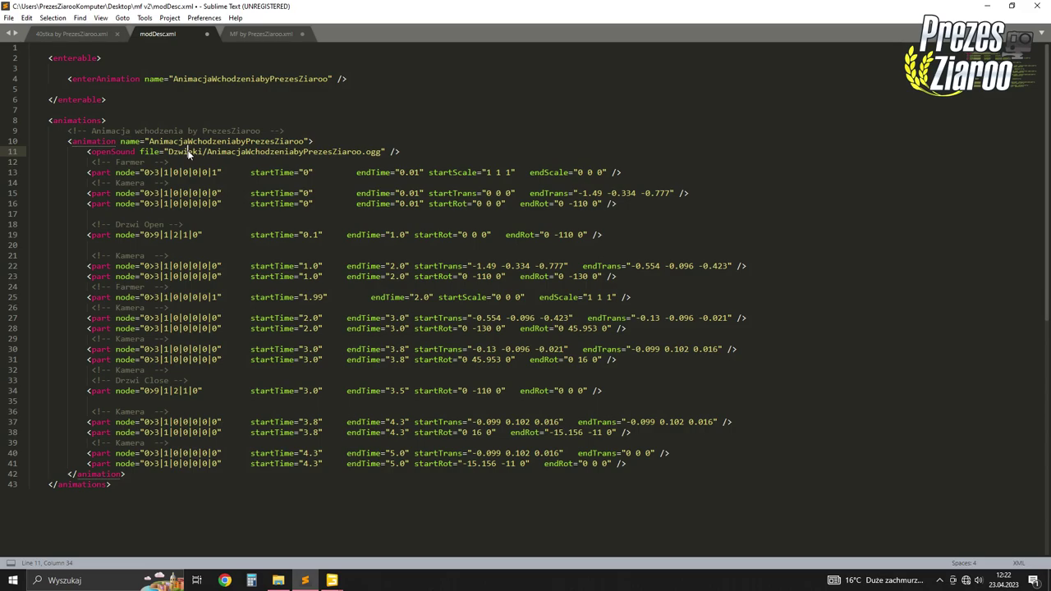
{"action": "left_click", "coordinate": [252, 34]}
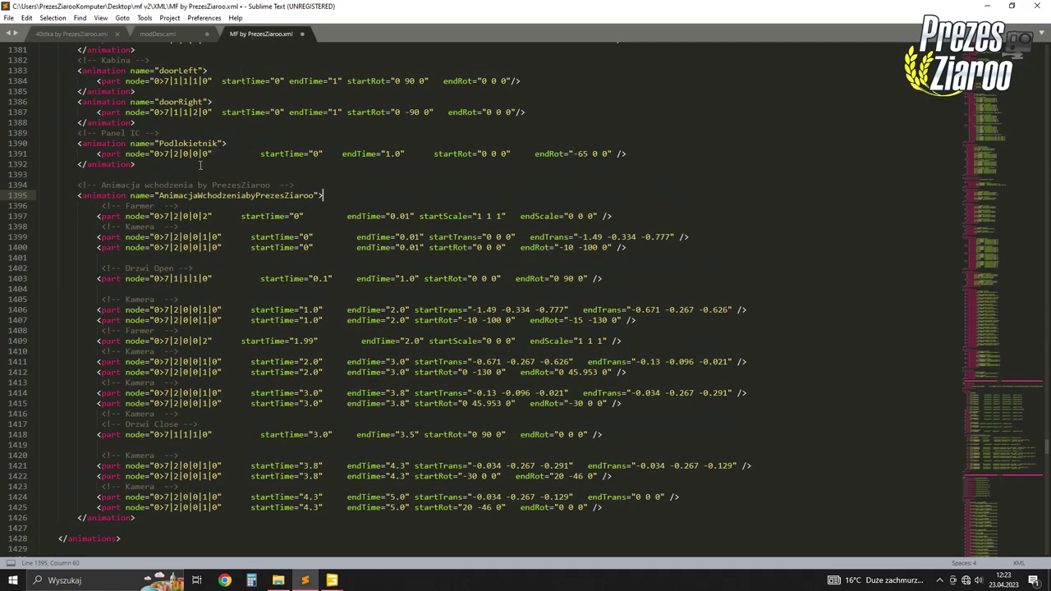
Save the modDesc.xml snippet under the new name test on the desktop (Pulpit)
{"action": "left_click", "coordinate": [167, 33]}
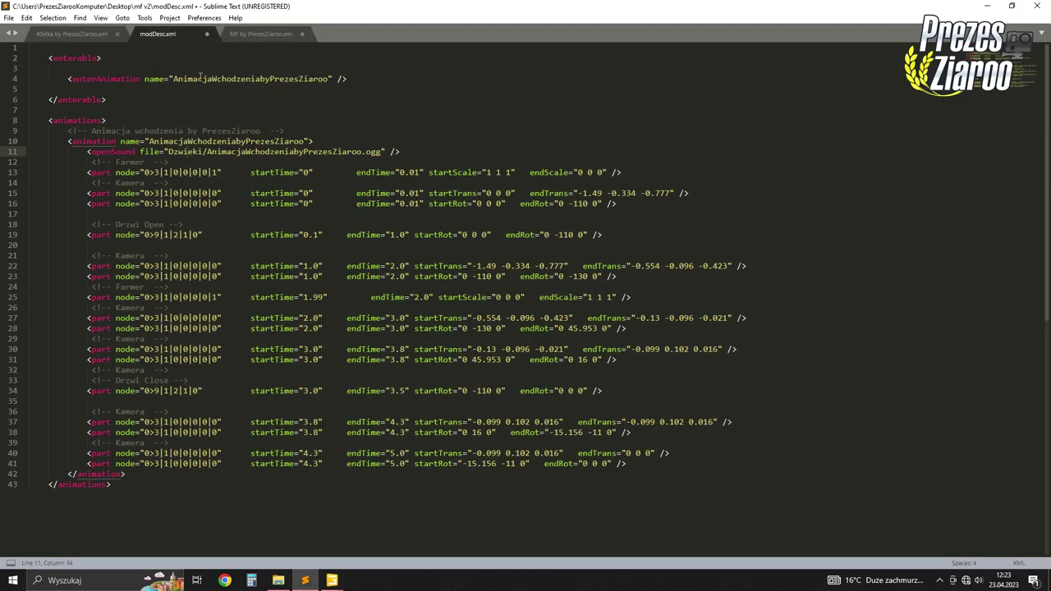
{"action": "left_click", "coordinate": [8, 17]}
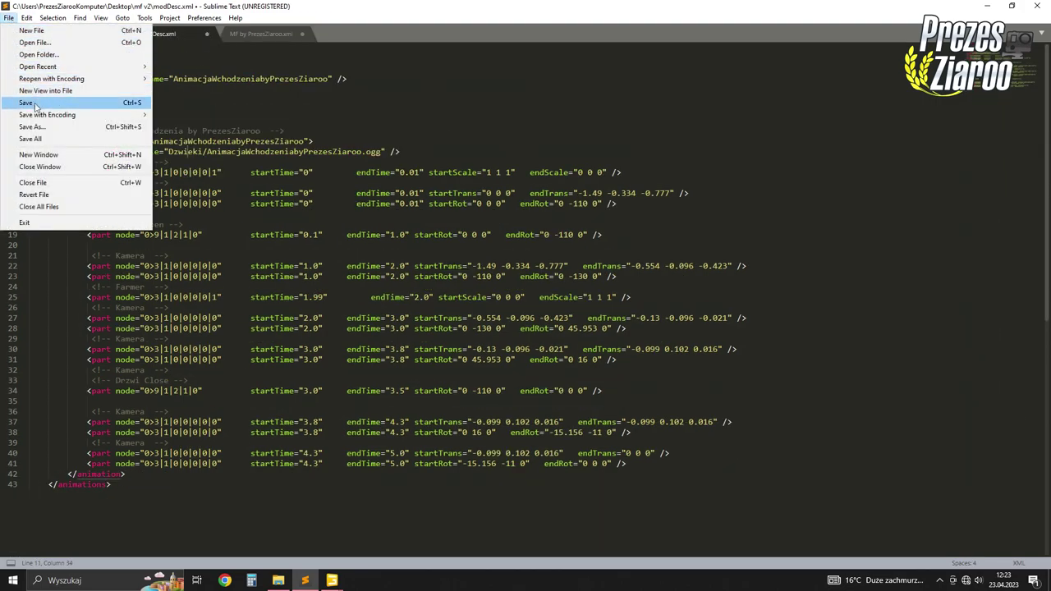
{"action": "left_click", "coordinate": [41, 127]}
{"action": "left_click", "coordinate": [41, 197]}
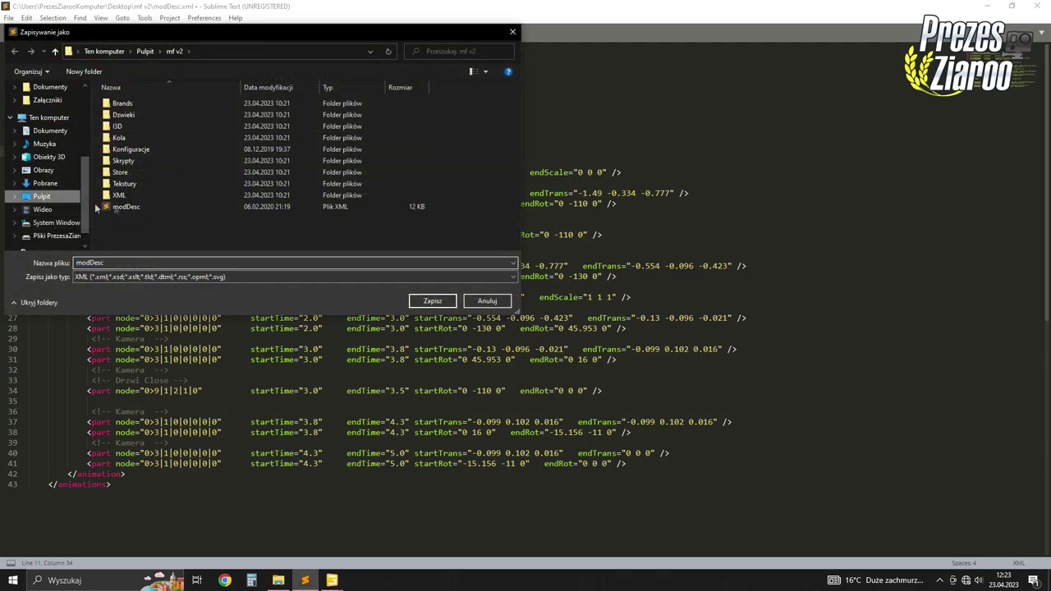
{"action": "double_click", "coordinate": [133, 262]}
{"action": "type", "text": "tesyt"}
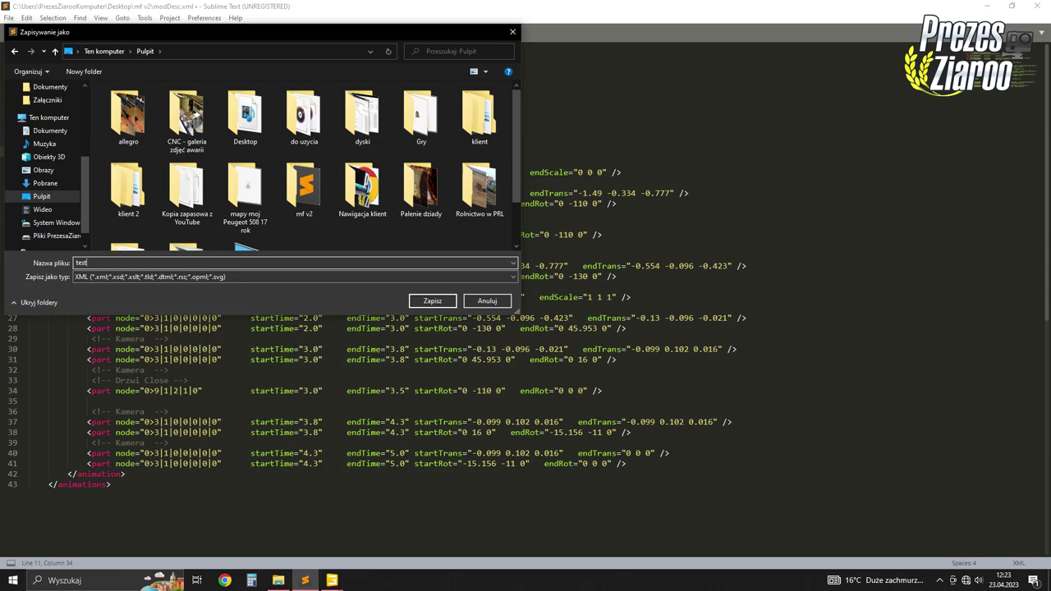
{"action": "key", "text": "Return"}
Close the reference 40stka XML, saving the remaining XML work and closing the text editor
{"action": "left_click", "coordinate": [64, 35]}
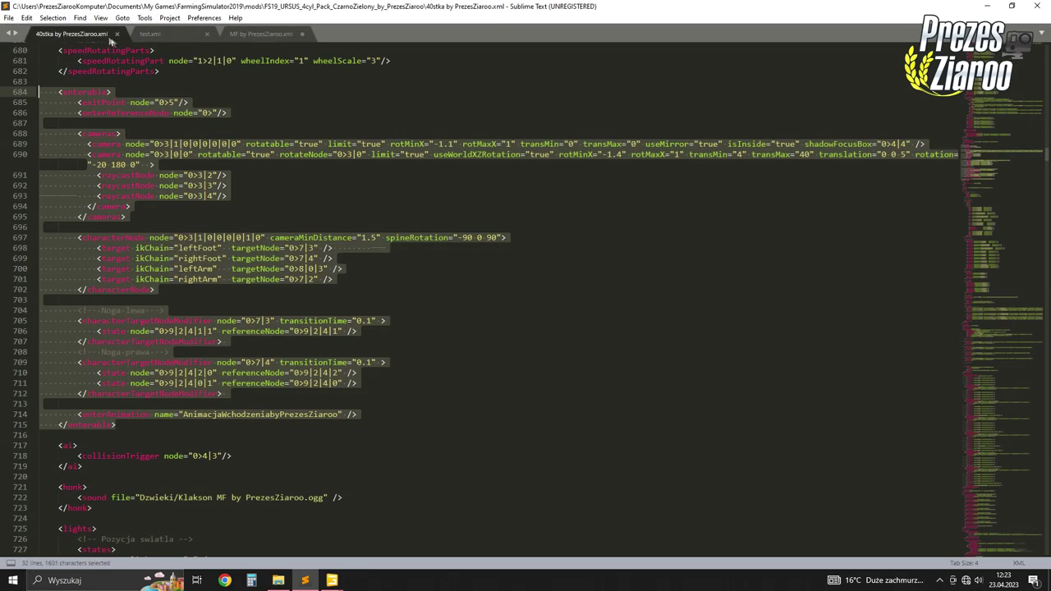
{"action": "left_click", "coordinate": [116, 34]}
{"action": "key", "text": "ctrl+s"}
{"action": "left_click", "coordinate": [197, 34]}
{"action": "left_click", "coordinate": [1036, 5]}
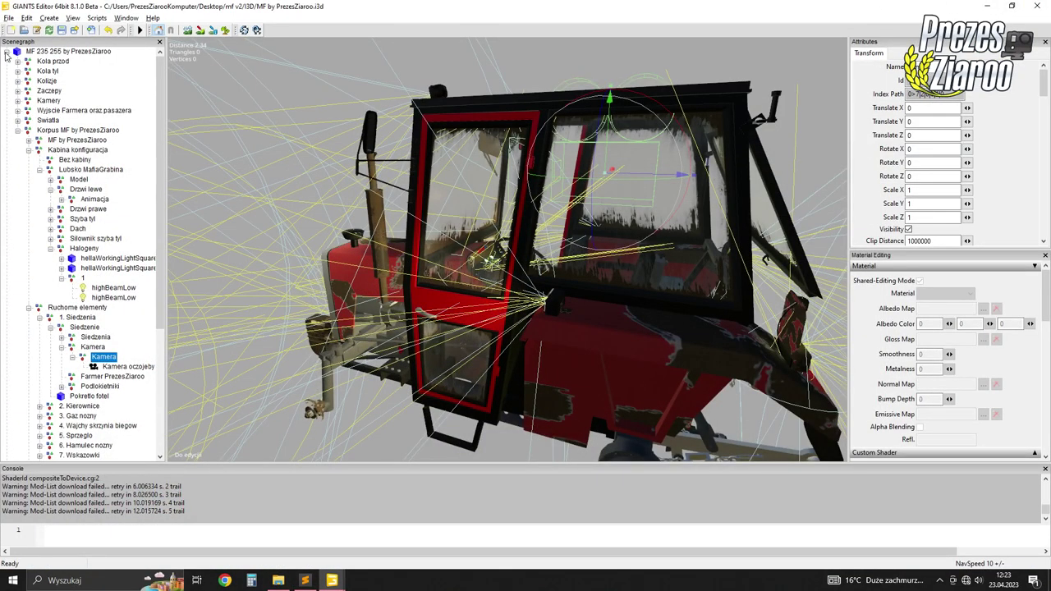
Collapse the Korpus MF group and examine the tractor from behind, including the cab roof and interior
{"action": "left_click", "coordinate": [28, 129]}
{"action": "right_click", "coordinate": [289, 89]}
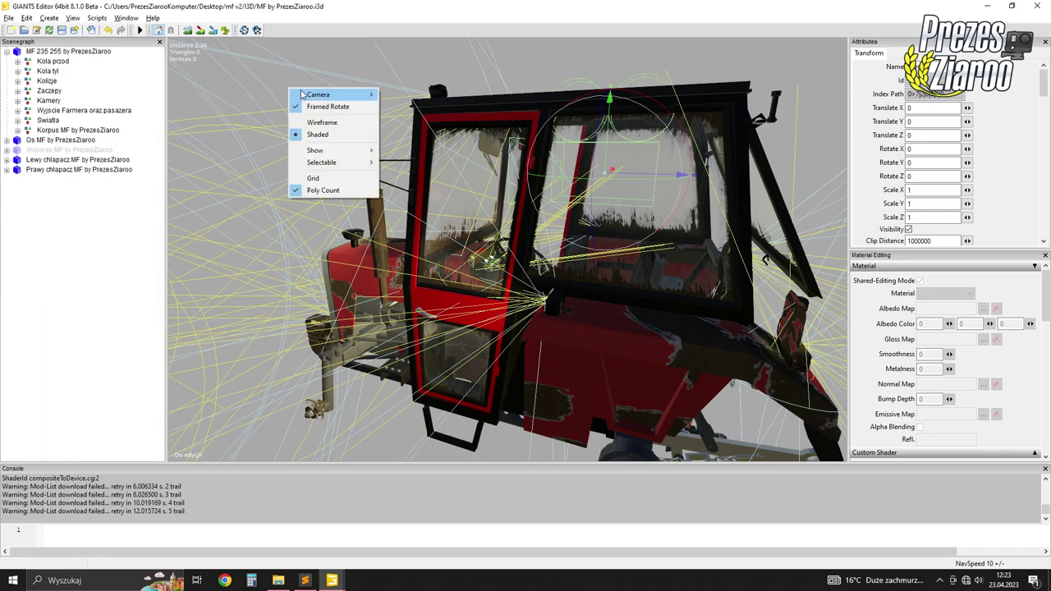
{"action": "mouse_move", "coordinate": [301, 95]}
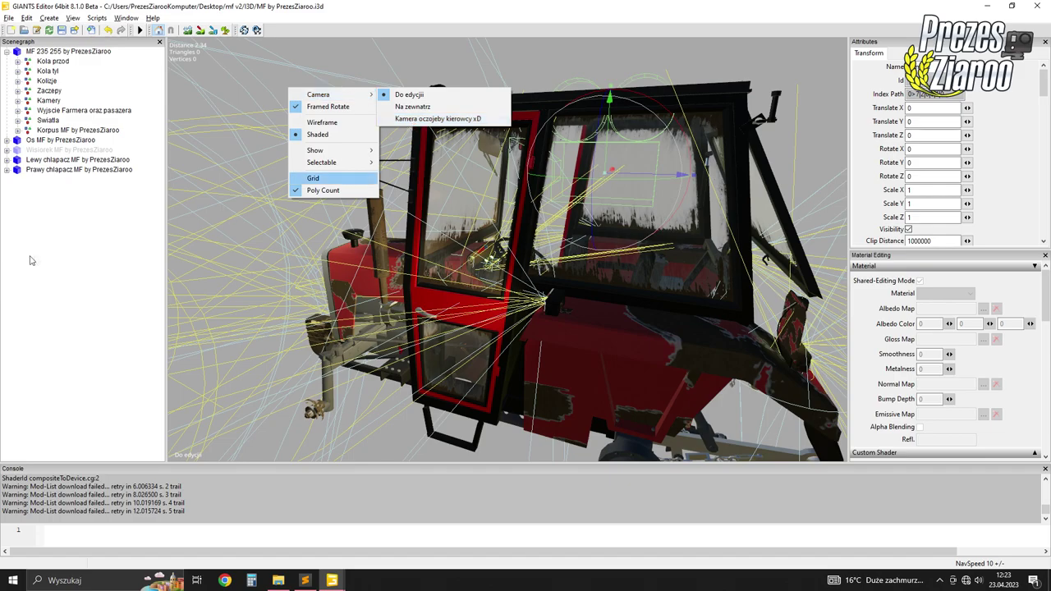
{"action": "middle_click_drag", "start_coordinate": [187, 93], "coordinate": [419, 185]}
{"action": "scroll", "coordinate": [431, 160], "scroll_direction": "up", "scroll_amount": 3}
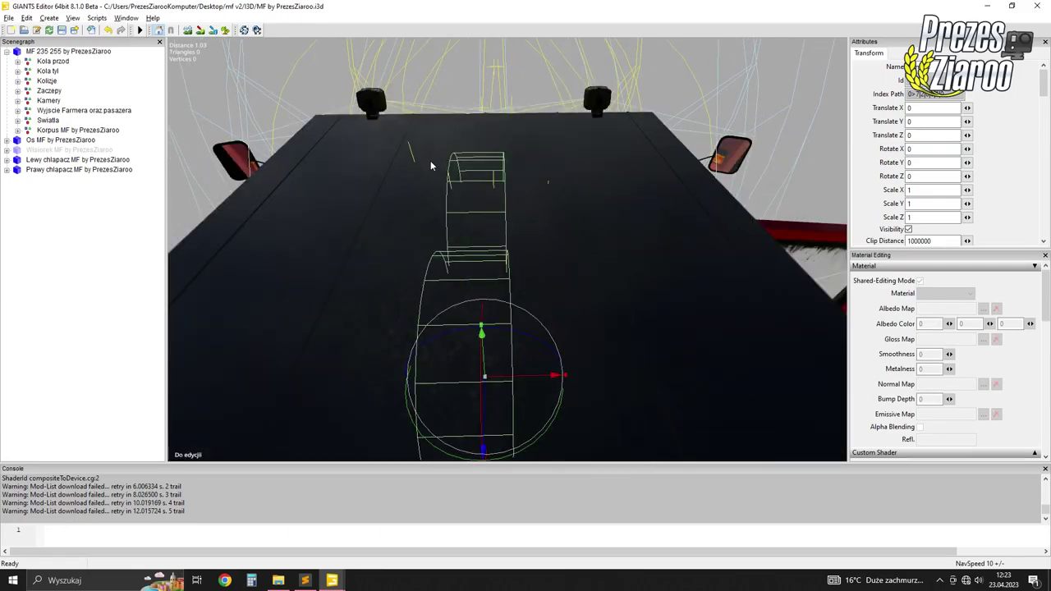
{"action": "scroll", "coordinate": [431, 160], "scroll_direction": "down", "scroll_amount": 8}
{"action": "middle_click_drag", "start_coordinate": [431, 165], "coordinate": [429, 150]}
{"action": "right_click", "coordinate": [430, 145]}
{"action": "mouse_move", "coordinate": [460, 152]}
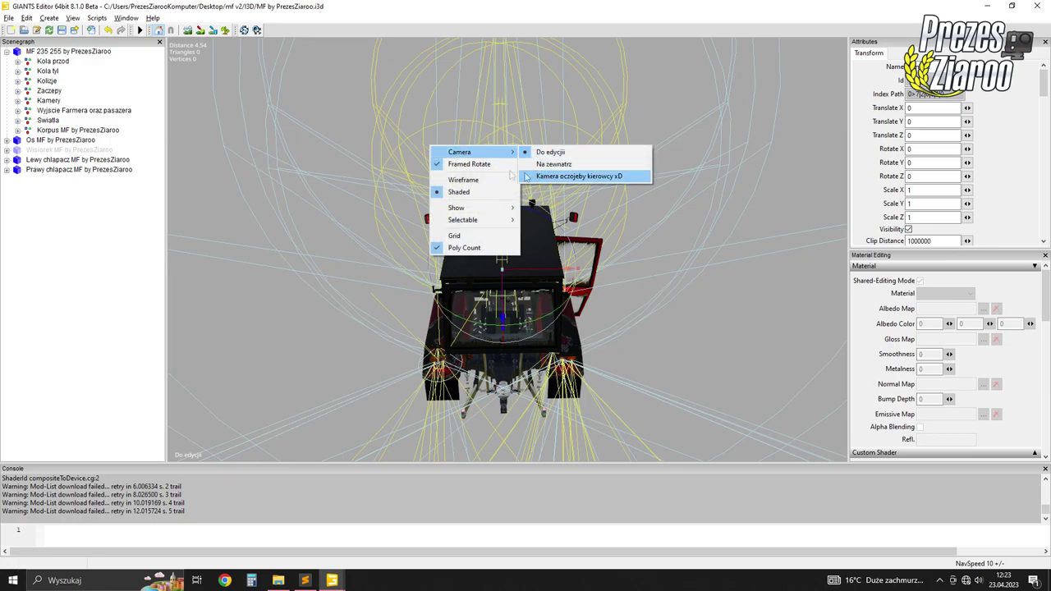
{"action": "left_click", "coordinate": [542, 175]}
{"action": "scroll", "coordinate": [454, 176], "scroll_direction": "up", "scroll_amount": 10}
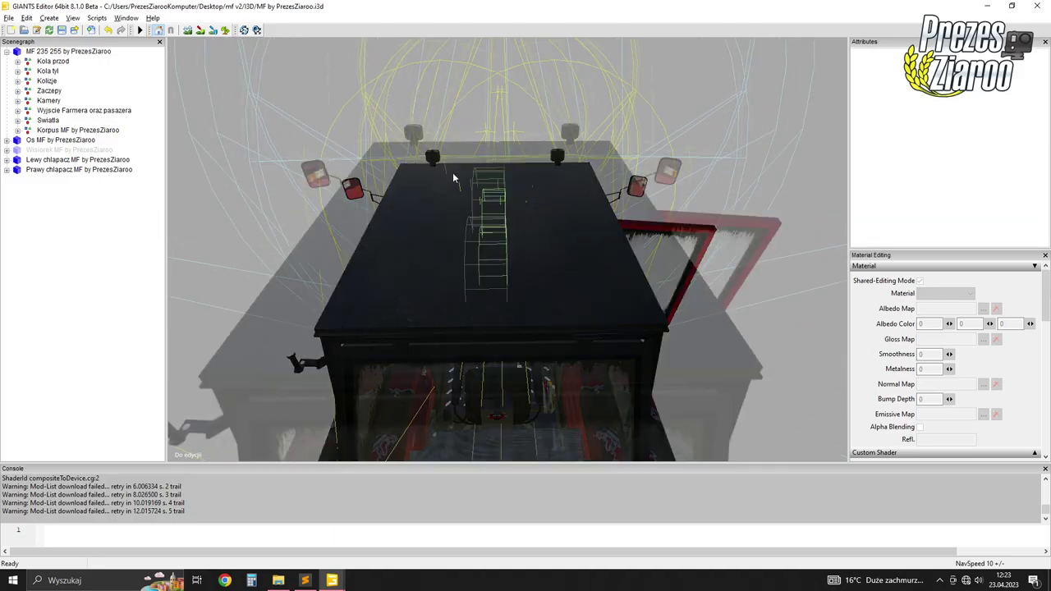
{"action": "scroll", "coordinate": [480, 115], "scroll_direction": "down", "scroll_amount": 5}
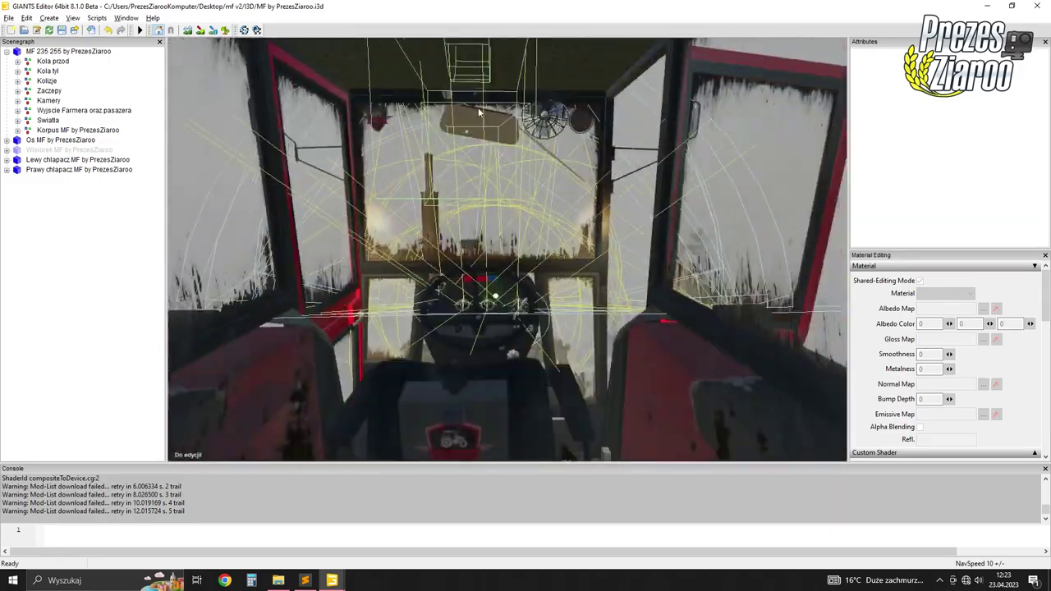
{"action": "scroll", "coordinate": [481, 115], "scroll_direction": "down", "scroll_amount": 10}
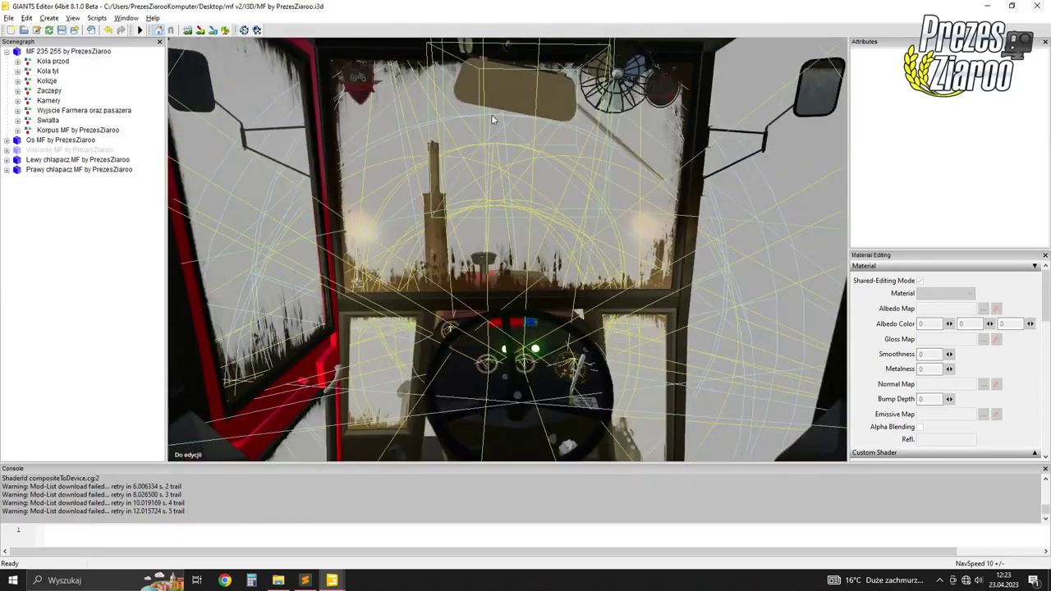
{"action": "scroll", "coordinate": [478, 160], "scroll_direction": "up", "scroll_amount": 8}
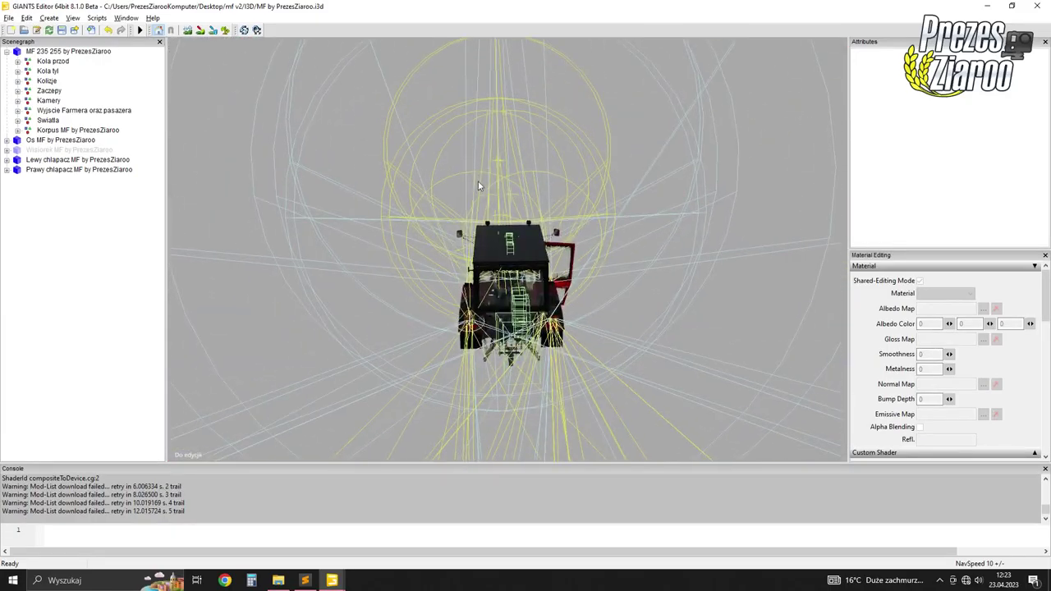
{"action": "scroll", "coordinate": [501, 184], "scroll_direction": "down", "scroll_amount": 2}
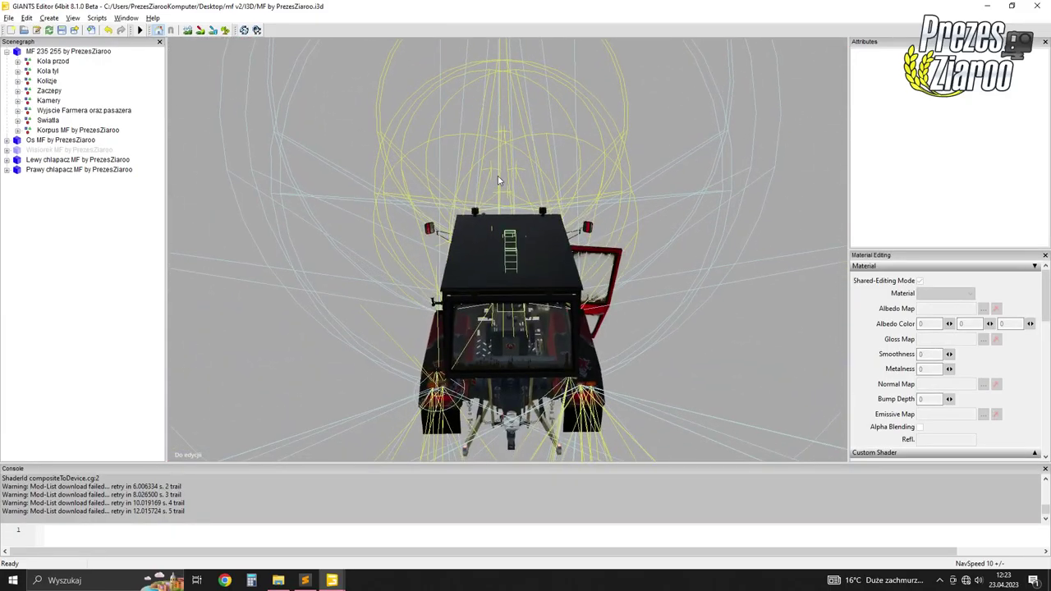
Close the MF tractor model with its changes saved, and close the reference 40stka model without saving
{"action": "left_click", "coordinate": [1033, 6]}
{"action": "left_click", "coordinate": [555, 285]}
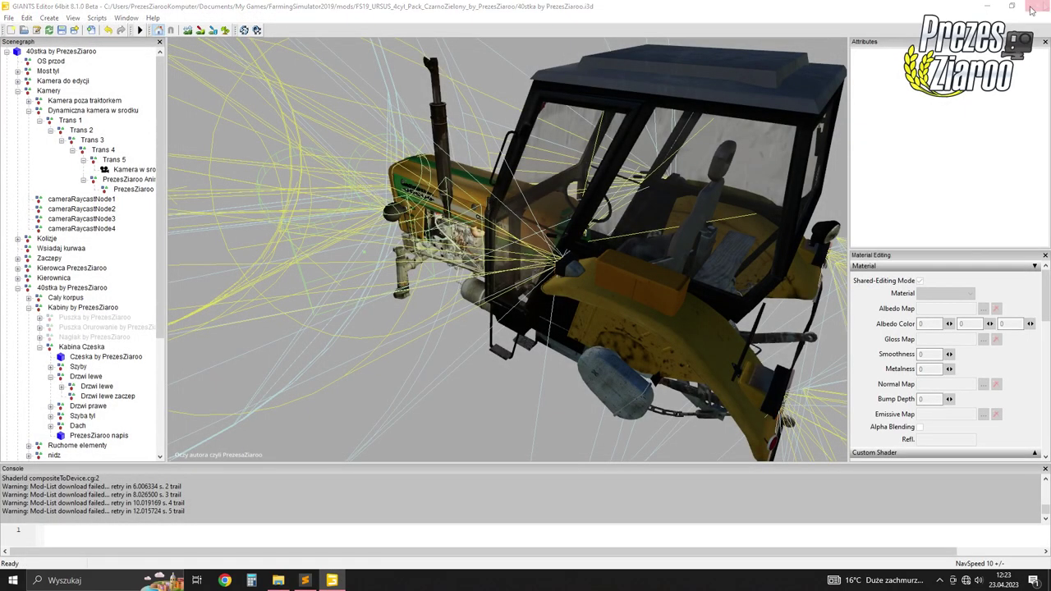
{"action": "left_click", "coordinate": [1032, 7]}
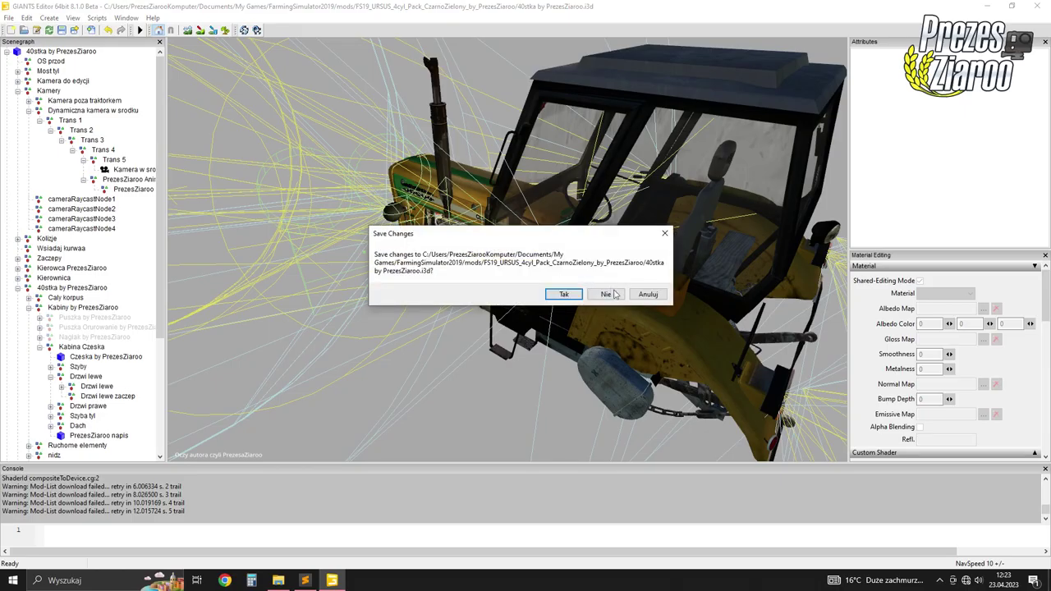
{"action": "left_click", "coordinate": [608, 293]}
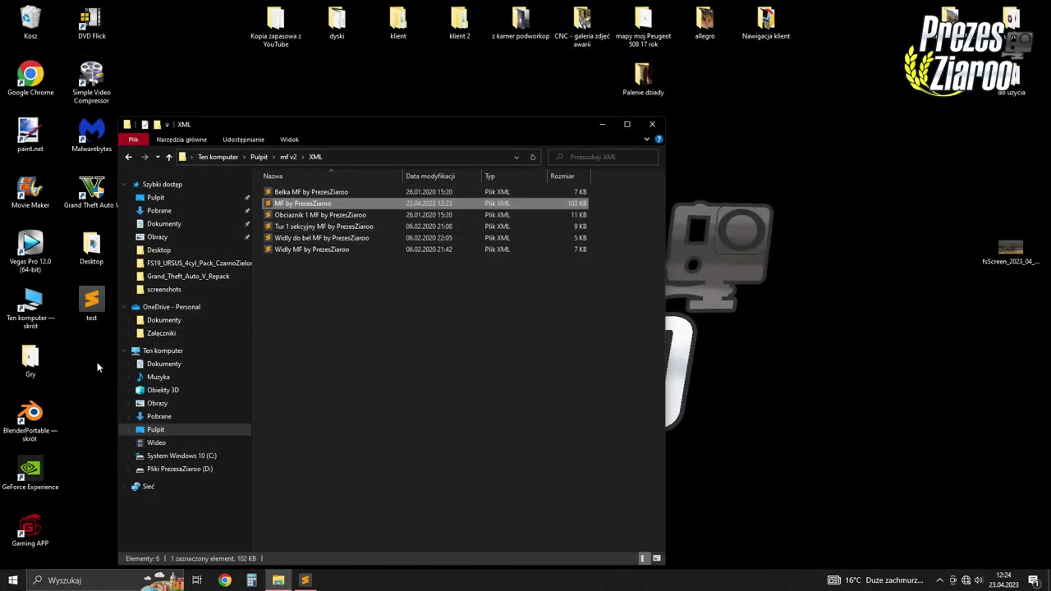
Open the FarmingSimulator2019 mods folder inside My Games in Dokumenty
{"action": "left_click", "coordinate": [153, 365]}
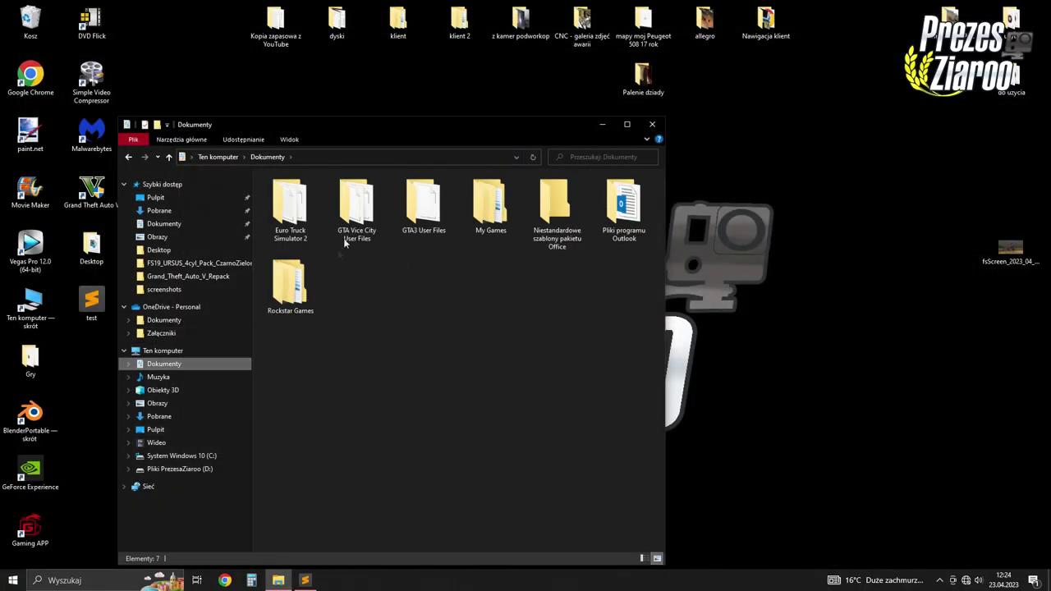
{"action": "double_click", "coordinate": [490, 211]}
{"action": "double_click", "coordinate": [304, 214]}
{"action": "left_click_drag", "start_coordinate": [319, 128], "coordinate": [521, 111]}
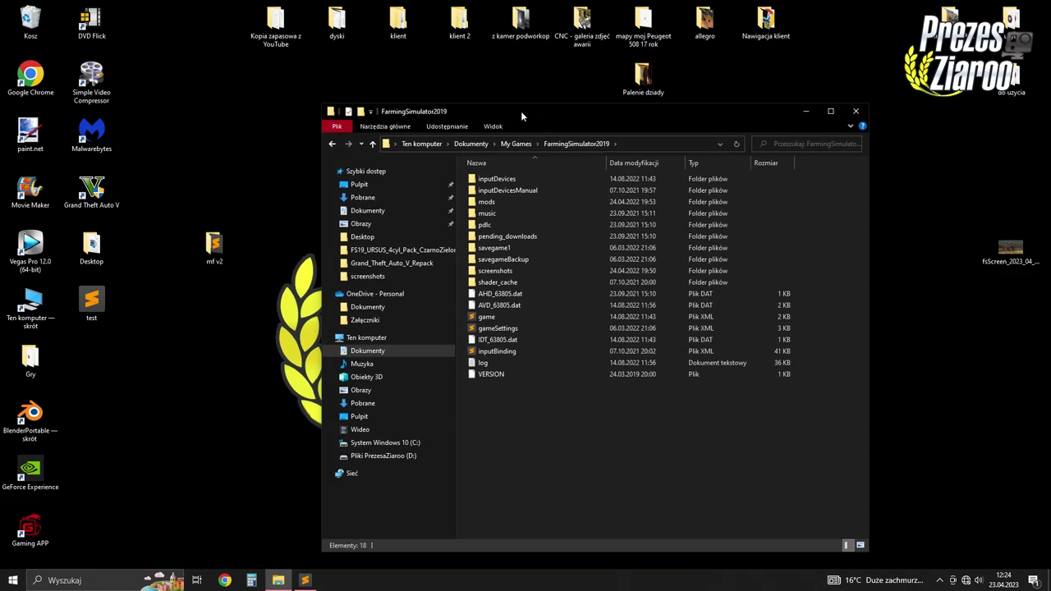
{"action": "double_click", "coordinate": [489, 201]}
Delete all the icon images in the Store folder of the desktop's mf v2 folder and close its window
{"action": "double_click", "coordinate": [238, 254]}
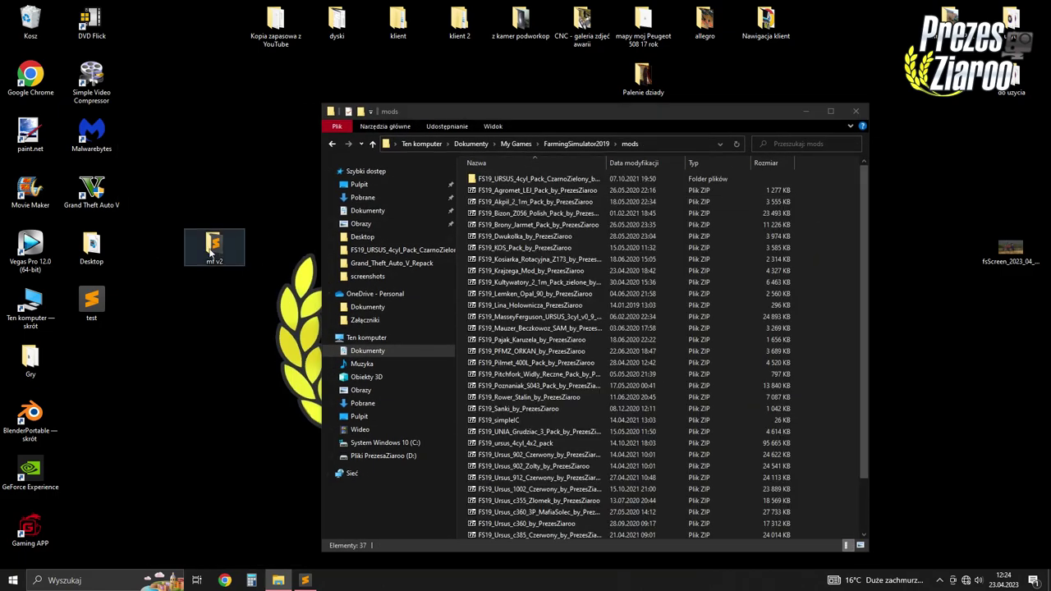
{"action": "double_click", "coordinate": [512, 145]}
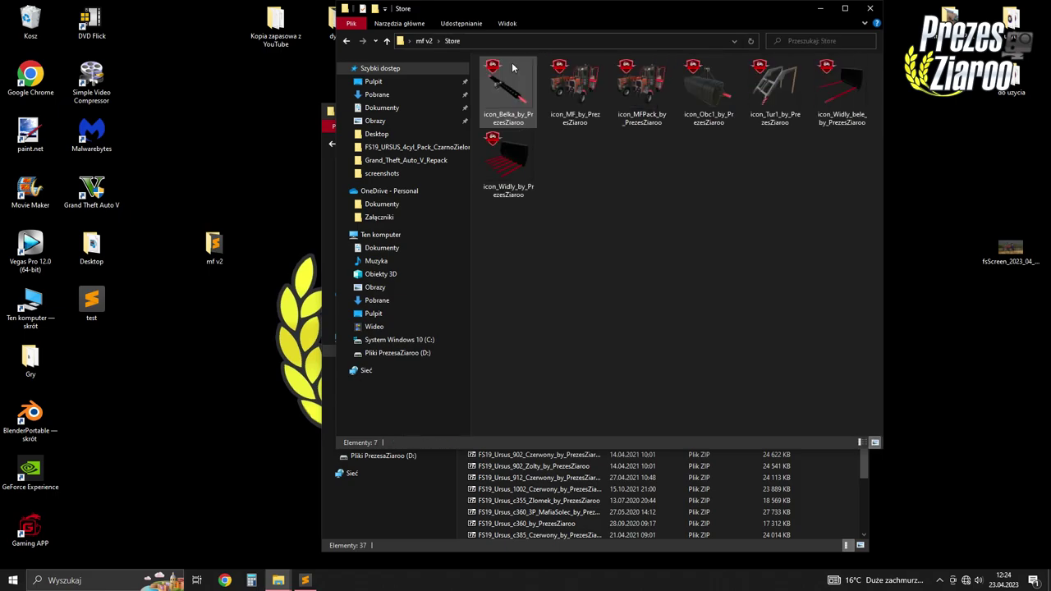
{"action": "left_click_drag", "start_coordinate": [657, 79], "coordinate": [658, 82]}
{"action": "left_click_drag", "start_coordinate": [507, 236], "coordinate": [860, 78]}
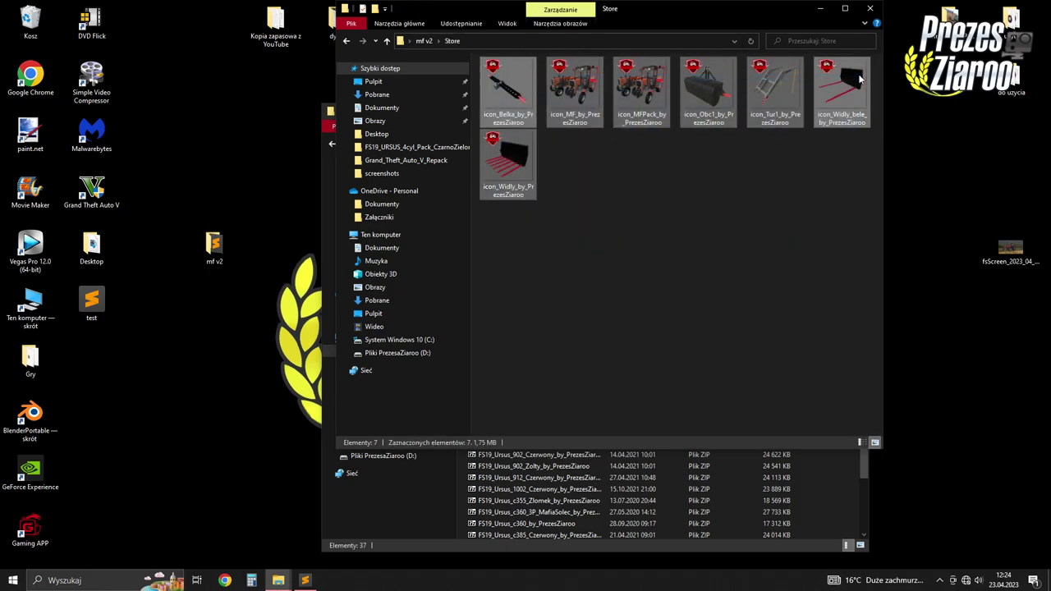
{"action": "key", "text": "Delete"}
{"action": "left_click", "coordinate": [870, 8]}
Move the mf v2 folder from the desktop into the mods folder, closing the text editor that is still open
{"action": "left_click_drag", "start_coordinate": [214, 246], "coordinate": [484, 216]}
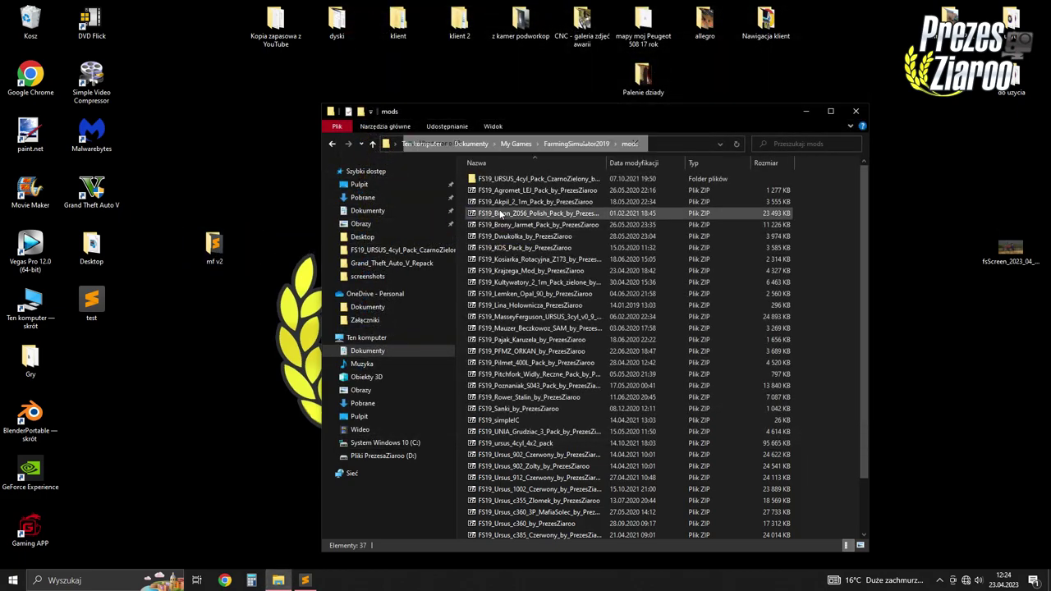
{"action": "left_click", "coordinate": [304, 581]}
{"action": "left_click", "coordinate": [101, 35]}
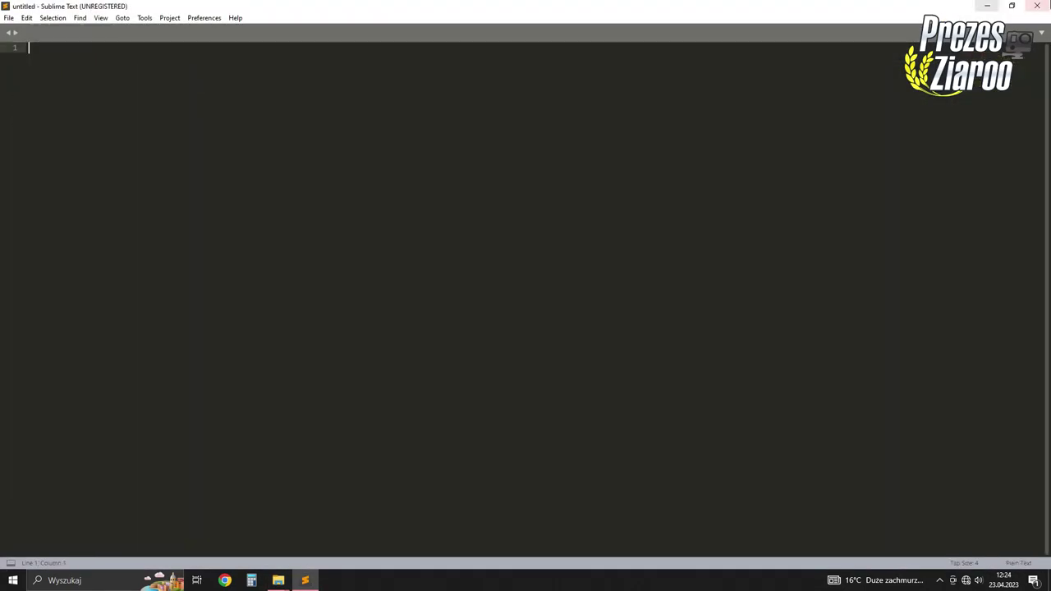
{"action": "left_click", "coordinate": [1034, 6]}
{"action": "left_click", "coordinate": [548, 245]}
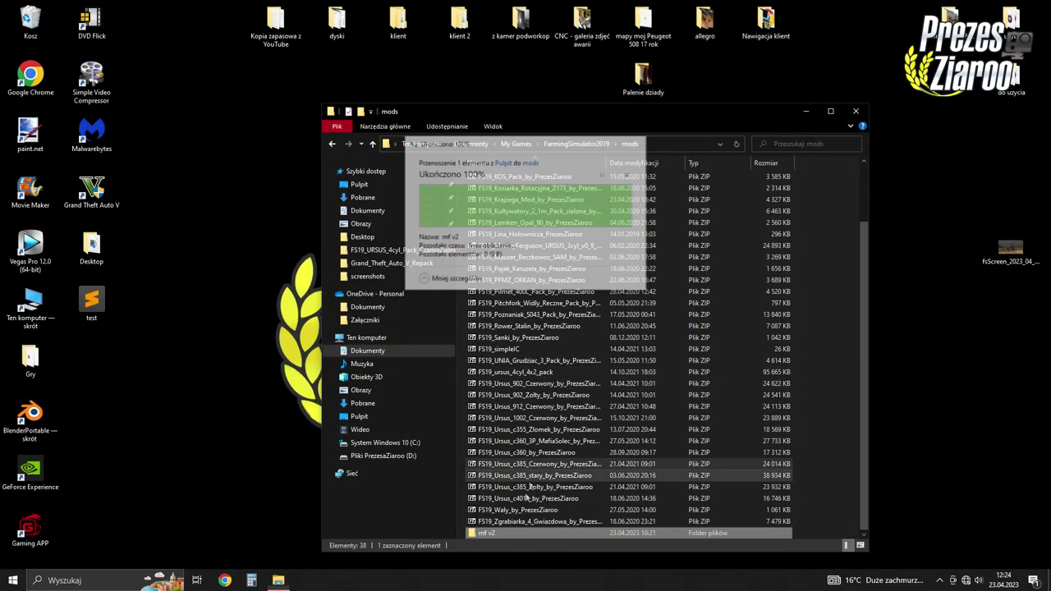
View modDesc in the moved mf v2 folder and close it again
{"action": "double_click", "coordinate": [505, 532]}
{"action": "double_click", "coordinate": [508, 281]}
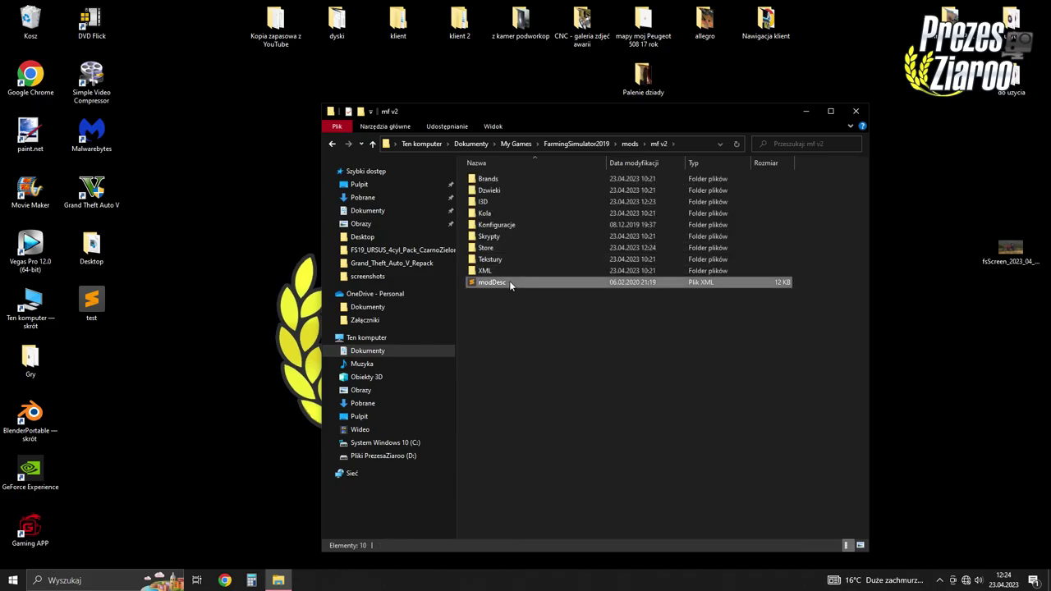
{"action": "left_click", "coordinate": [103, 35]}
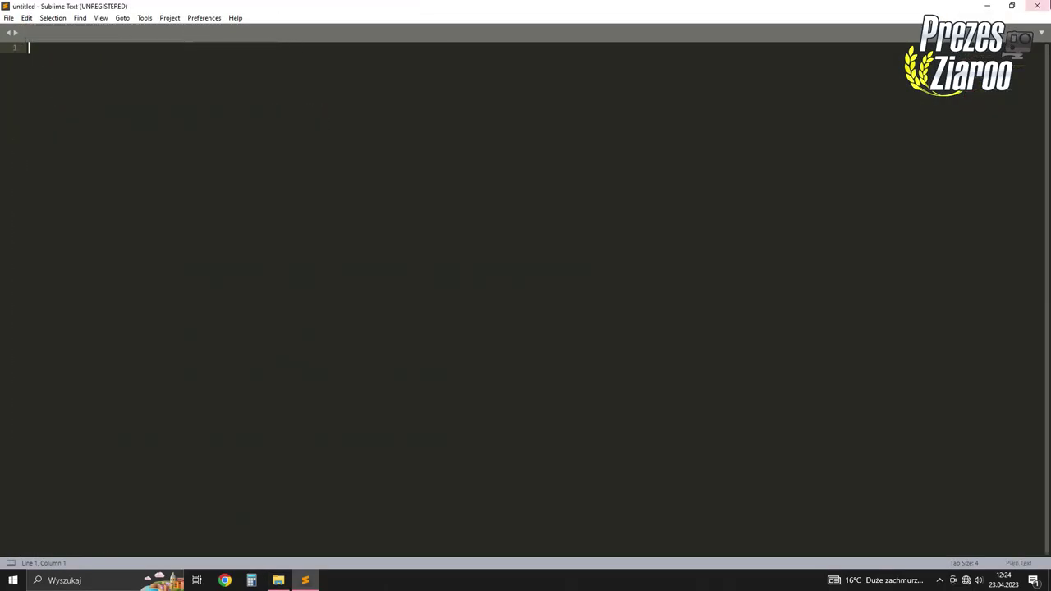
{"action": "left_click", "coordinate": [1034, 6]}
Launch Farming Simulator 19 from the Gry folder and open its general settings
{"action": "double_click", "coordinate": [43, 361]}
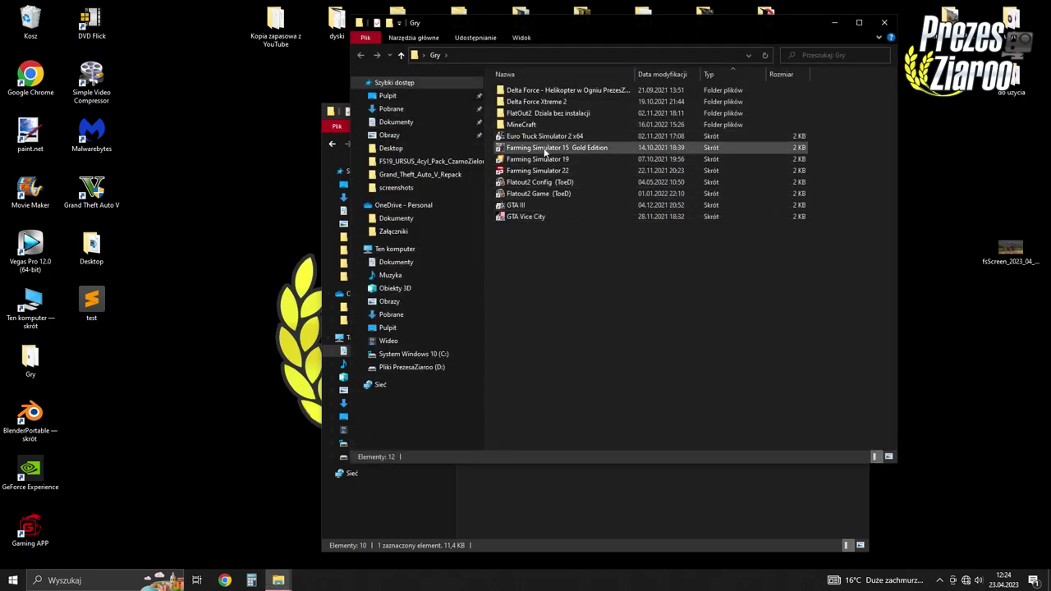
{"action": "double_click", "coordinate": [543, 156]}
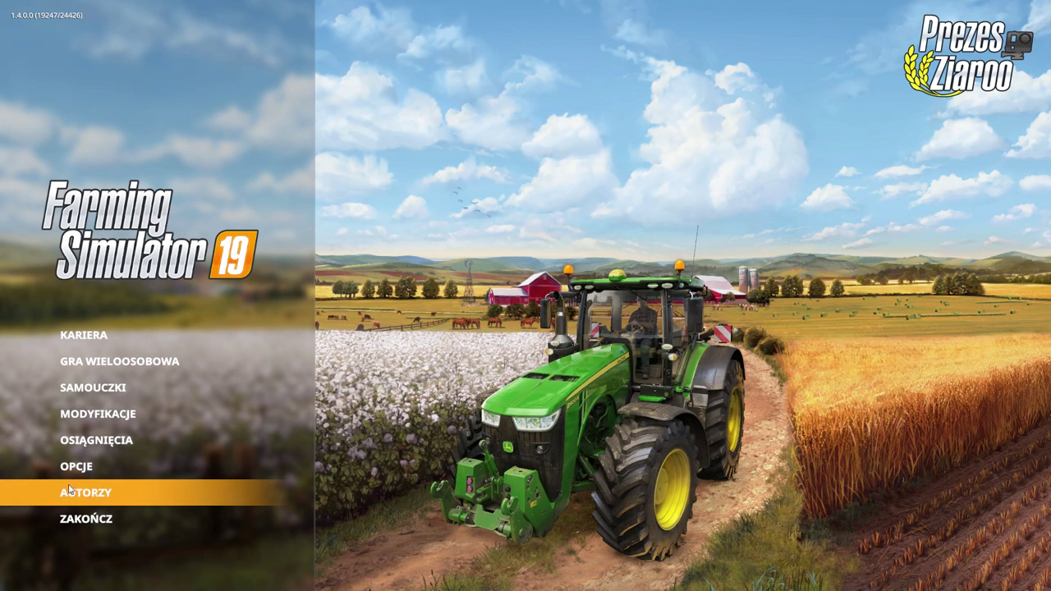
{"action": "left_click", "coordinate": [82, 462]}
Turn the game's overall volume and the music volume off (Wył.)
{"action": "left_click", "coordinate": [561, 186]}
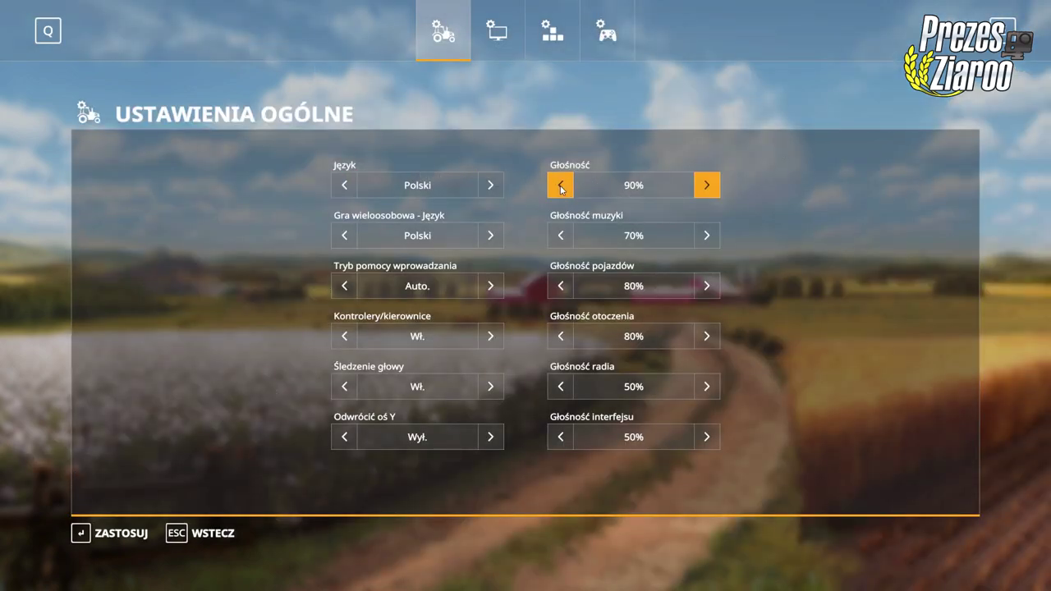
{"action": "left_click", "coordinate": [563, 237]}
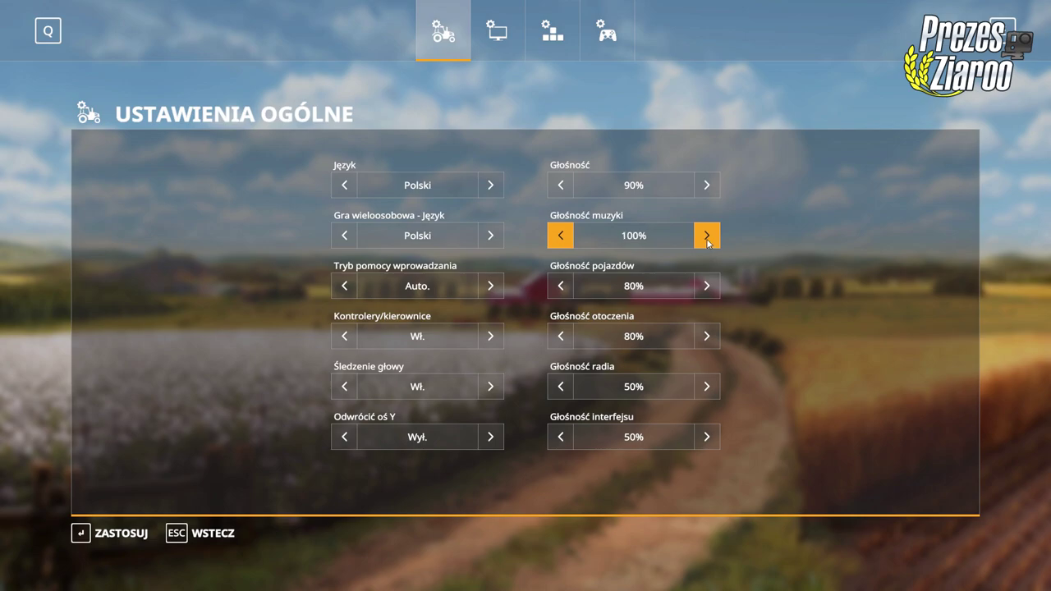
{"action": "key", "text": "Left"}
{"action": "key", "text": "Left"}
{"action": "key", "text": "Left"}
{"action": "key", "text": "Left"}
{"action": "key", "text": "Left"}
{"action": "key", "text": "Left"}
{"action": "key", "text": "Left"}
{"action": "key", "text": "Left"}
{"action": "key", "text": "Left"}
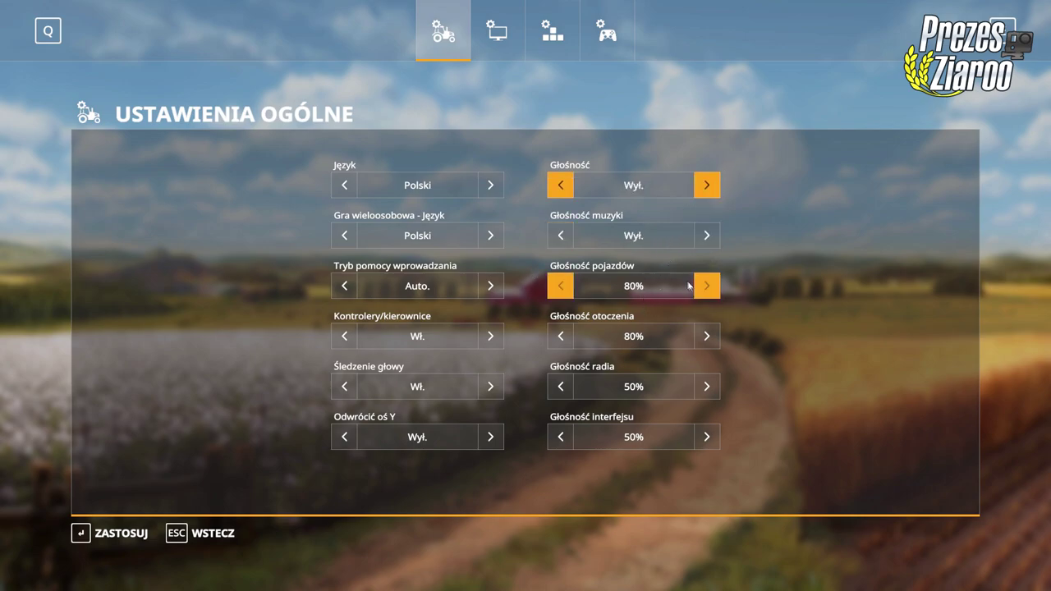
Turn the vehicle volume off (Wył.) and apply the general settings
{"action": "key", "text": "Left"}
{"action": "key", "text": "Left"}
{"action": "key", "text": "Left"}
{"action": "key", "text": "Left"}
{"action": "key", "text": "Left"}
{"action": "key", "text": "Left"}
{"action": "key", "text": "Left"}
{"action": "key", "text": "Left"}
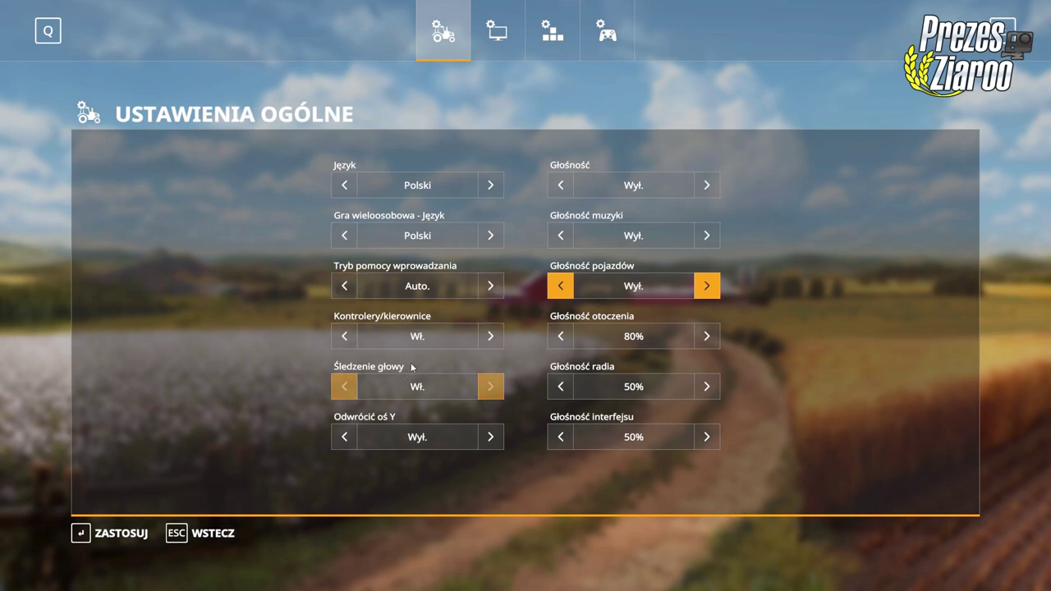
{"action": "left_click", "coordinate": [115, 534]}
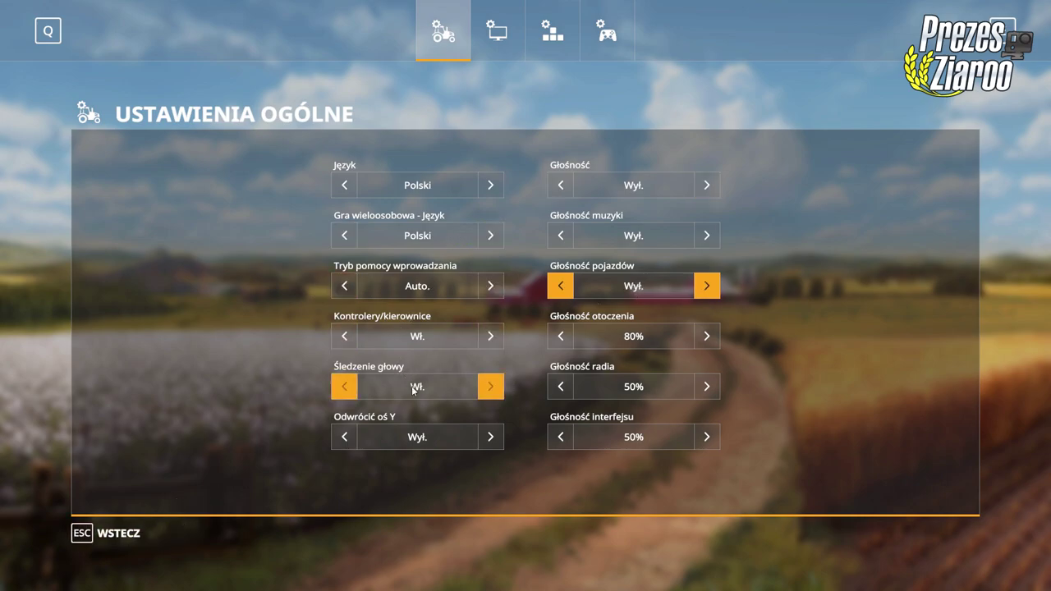
Bring up the mod selection of career save Zapis 1 and deselect all mods
{"action": "left_click", "coordinate": [99, 534]}
{"action": "left_click", "coordinate": [83, 335]}
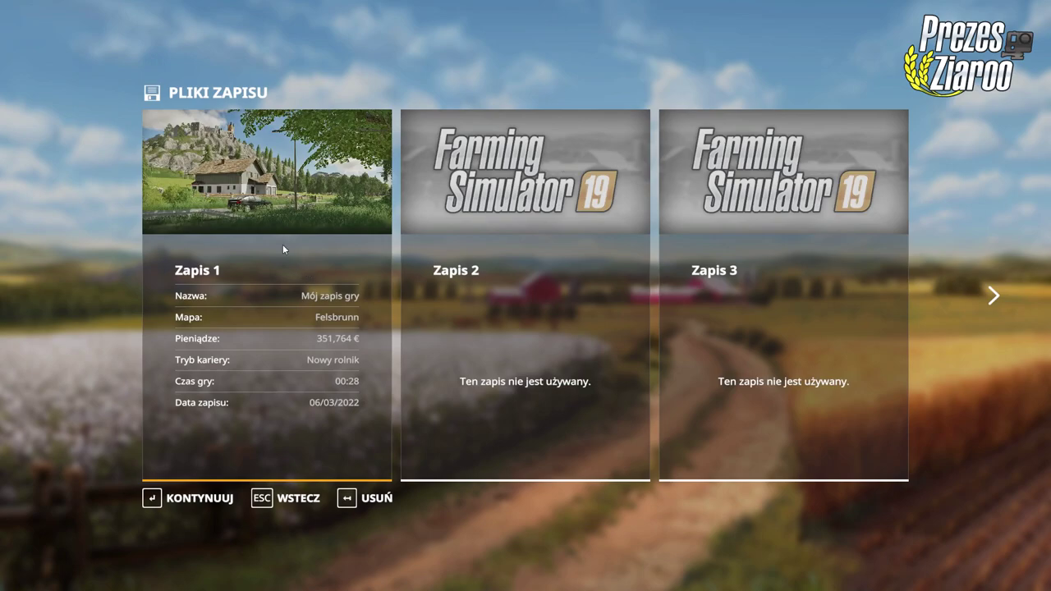
{"action": "left_click", "coordinate": [323, 273]}
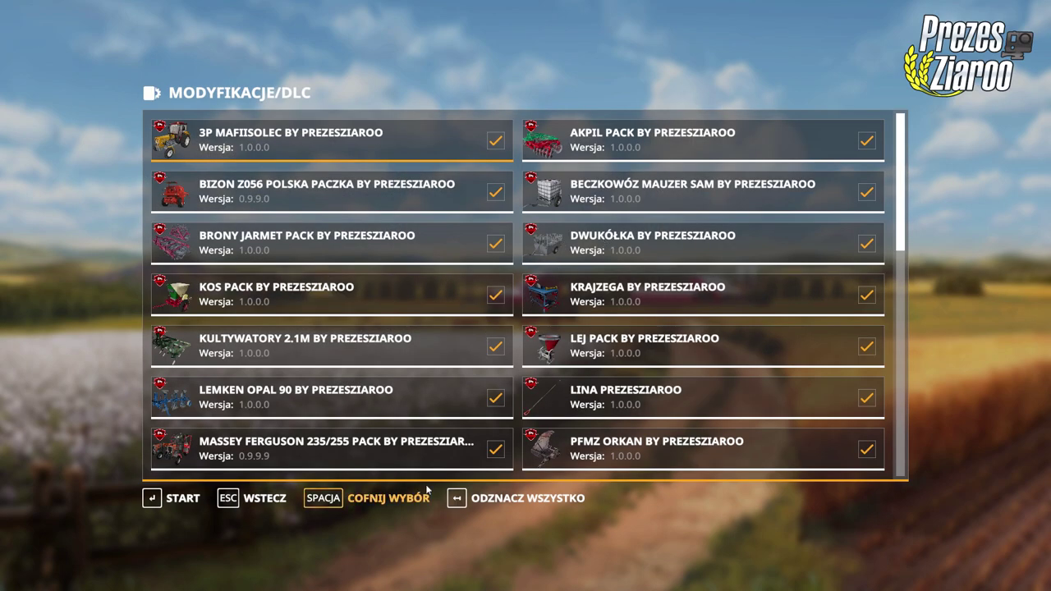
{"action": "left_click", "coordinate": [493, 498]}
Look through the whole Modyfikacje/DLC list for the edited Massey Ferguson mod
{"action": "key", "text": "Right"}
{"action": "key", "text": "Right"}
{"action": "key", "text": "Right"}
{"action": "key", "text": "Right"}
{"action": "key", "text": "Right"}
{"action": "key", "text": "Right"}
{"action": "key", "text": "Right"}
{"action": "key", "text": "Right"}
{"action": "key", "text": "Right"}
{"action": "key", "text": "Right"}
{"action": "key", "text": "Right"}
{"action": "key", "text": "Right"}
{"action": "key", "text": "Right"}
{"action": "key", "text": "Right"}
{"action": "key", "text": "Right"}
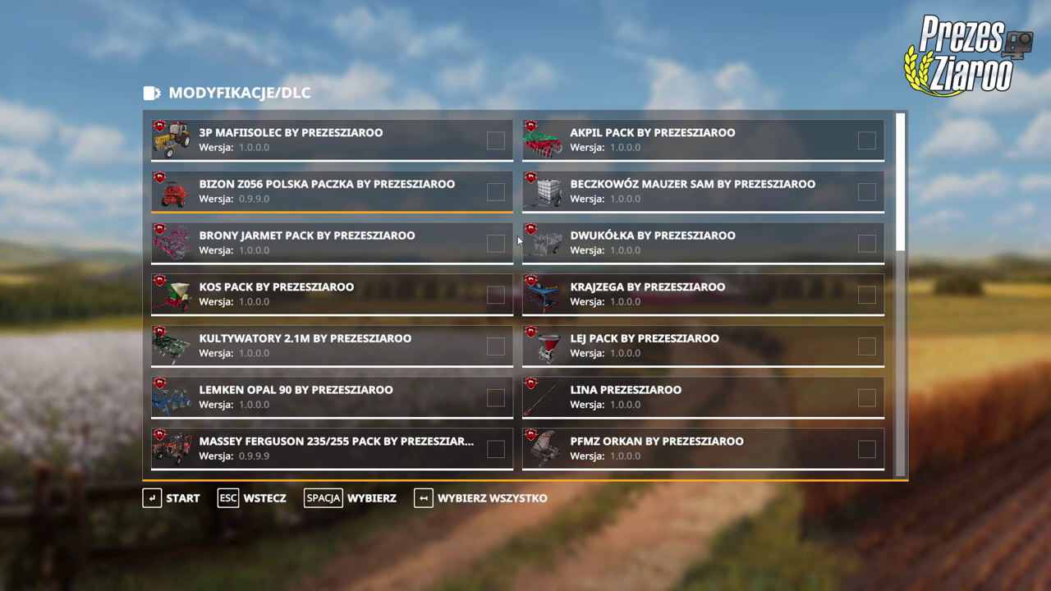
{"action": "key", "text": "Right"}
{"action": "key", "text": "Right"}
{"action": "key", "text": "Right"}
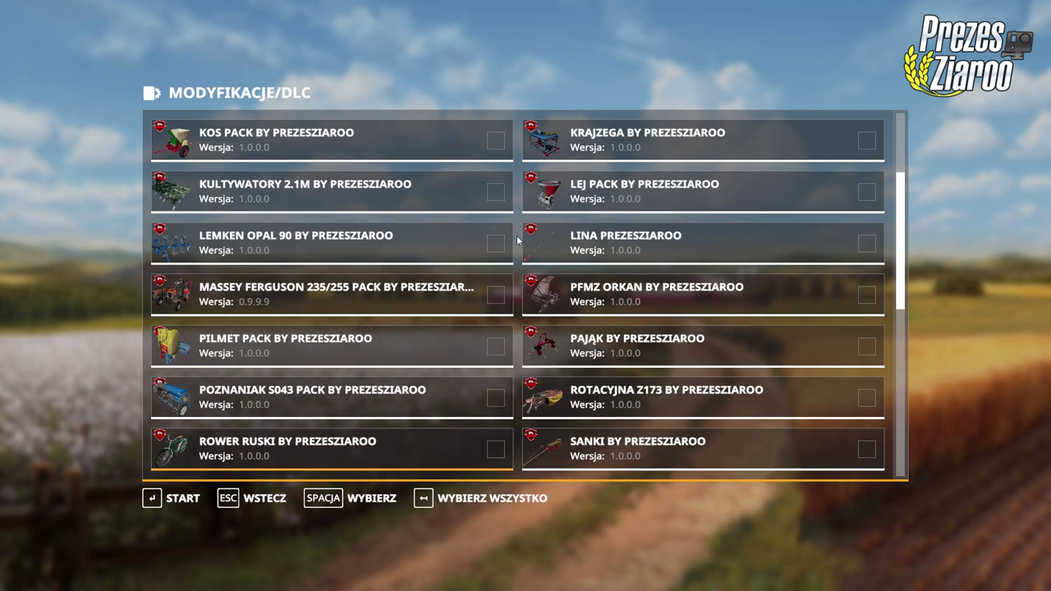
{"action": "key", "text": "Right"}
{"action": "key", "text": "Right"}
{"action": "key", "text": "Right"}
{"action": "key", "text": "Right"}
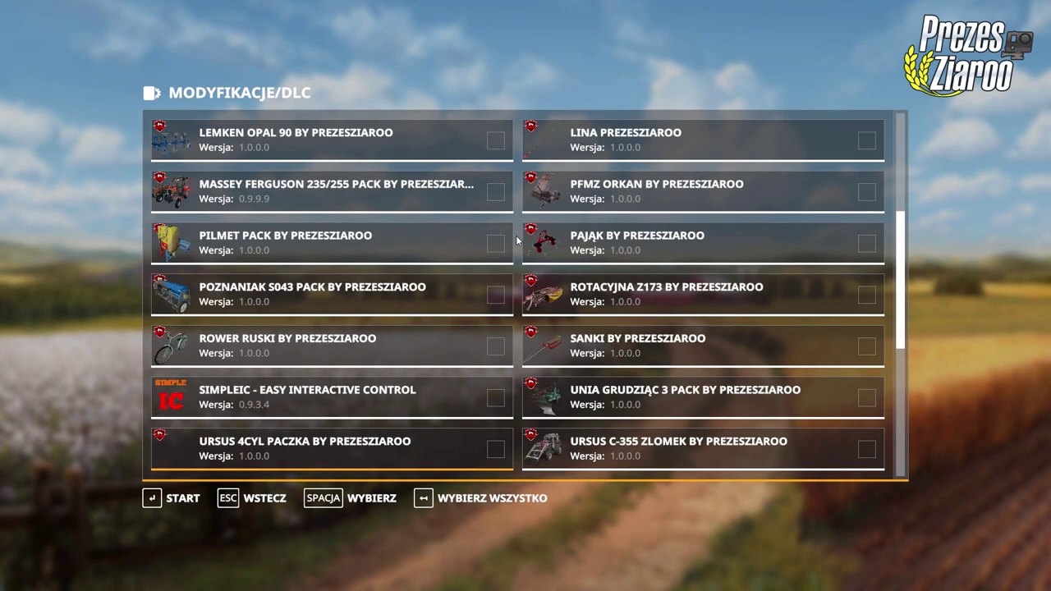
{"action": "key", "text": "Right"}
{"action": "key", "text": "Right"}
{"action": "key", "text": "Right"}
{"action": "key", "text": "Right"}
{"action": "key", "text": "Right"}
{"action": "key", "text": "Right"}
{"action": "key", "text": "Right"}
{"action": "key", "text": "Right"}
{"action": "key", "text": "Right"}
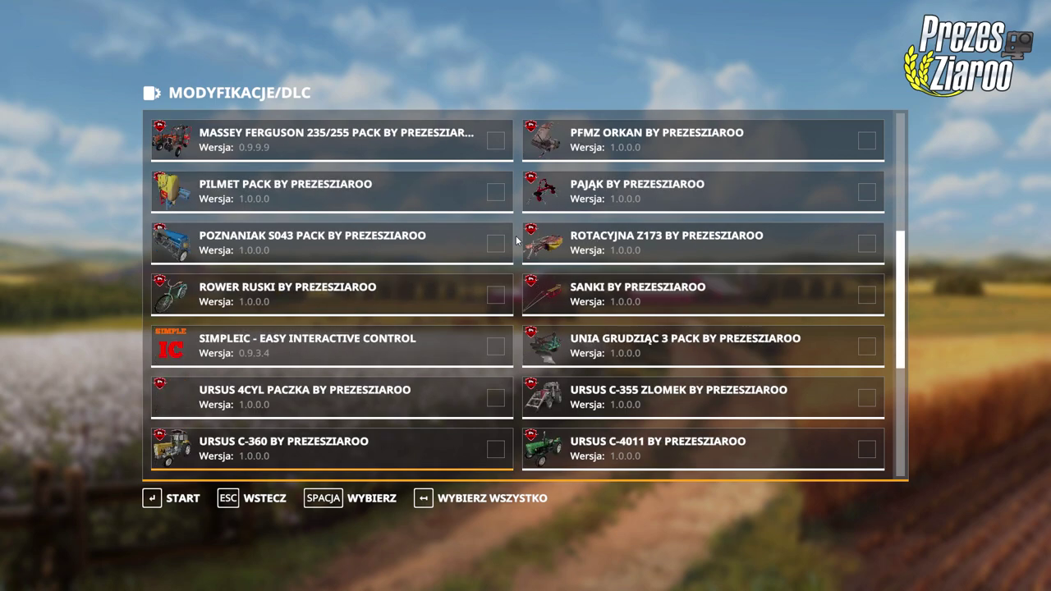
{"action": "key", "text": "Right"}
{"action": "key", "text": "Right"}
{"action": "key", "text": "Right"}
{"action": "key", "text": "Right"}
{"action": "key", "text": "Right"}
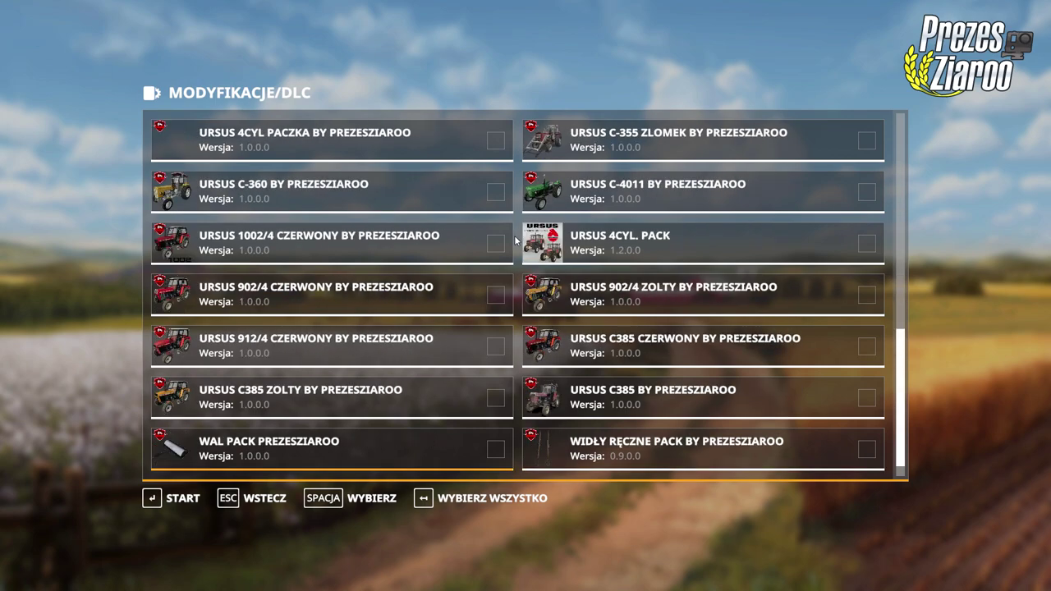
{"action": "key", "text": "Left"}
{"action": "key", "text": "Left"}
{"action": "key", "text": "Left"}
{"action": "key", "text": "Left"}
{"action": "key", "text": "Left"}
{"action": "key", "text": "Left"}
{"action": "key", "text": "Left"}
{"action": "key", "text": "Left"}
{"action": "key", "text": "Left"}
{"action": "key", "text": "Left"}
{"action": "key", "text": "Left"}
{"action": "key", "text": "Left"}
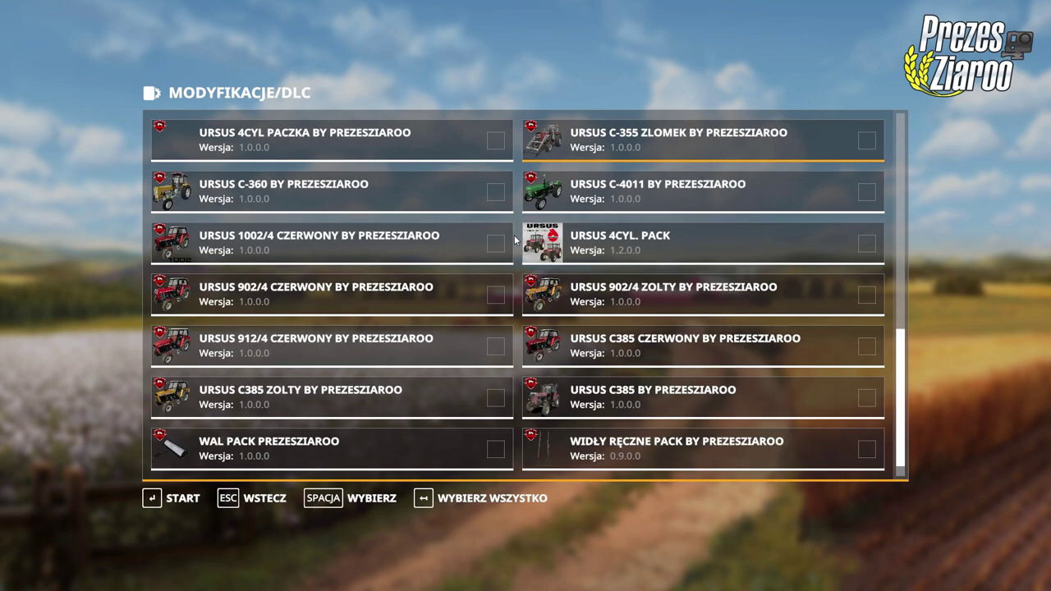
{"action": "key", "text": "Left"}
{"action": "key", "text": "Left"}
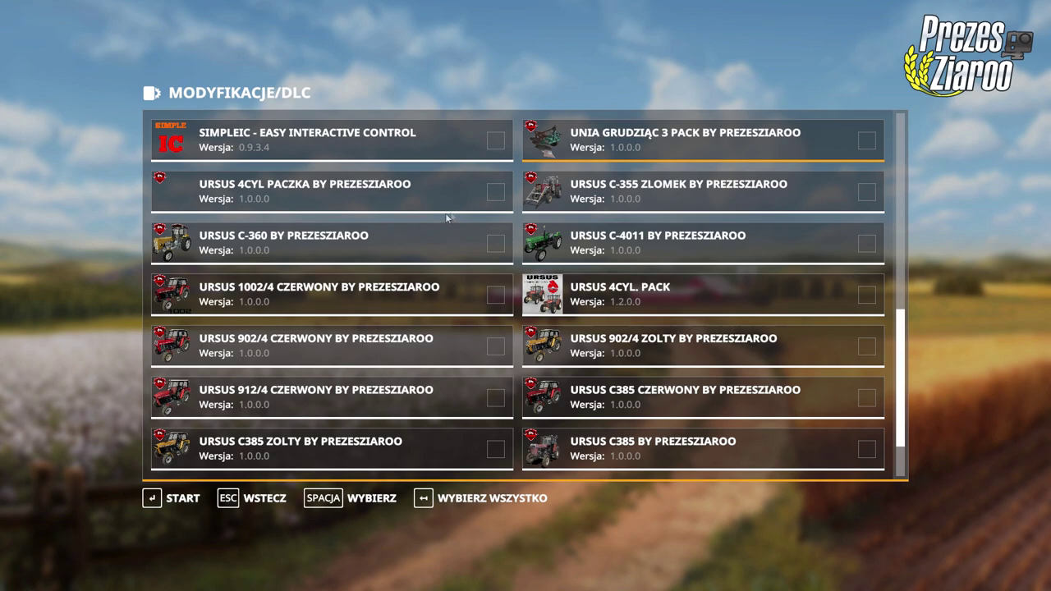
{"action": "key", "text": "Left"}
{"action": "key", "text": "Left"}
{"action": "key", "text": "Left"}
{"action": "key", "text": "Left"}
{"action": "key", "text": "Left"}
{"action": "key", "text": "Left"}
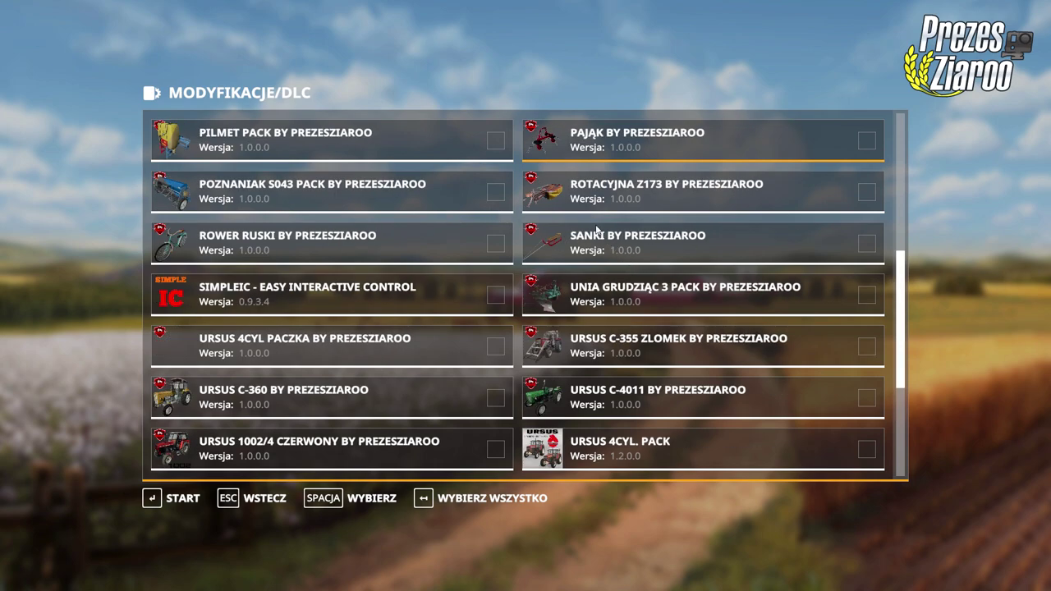
{"action": "key", "text": "Left"}
{"action": "key", "text": "Left"}
{"action": "key", "text": "Left"}
{"action": "key", "text": "Left"}
{"action": "key", "text": "Left"}
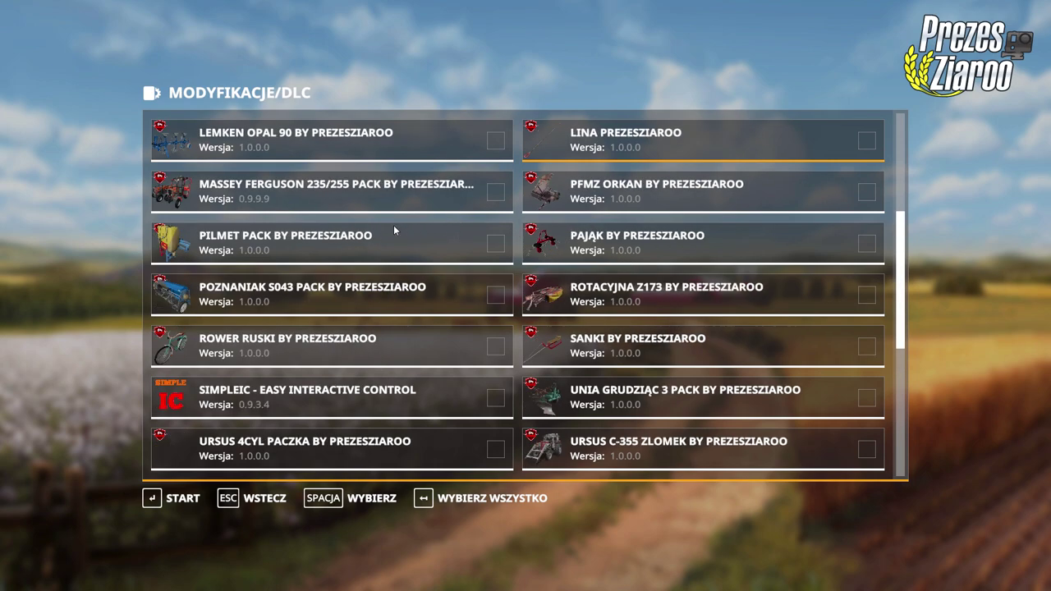
{"action": "key", "text": "Left"}
{"action": "key", "text": "Left"}
{"action": "key", "text": "Left"}
{"action": "key", "text": "Left"}
{"action": "key", "text": "Left"}
{"action": "key", "text": "Left"}
{"action": "key", "text": "Left"}
{"action": "key", "text": "Left"}
{"action": "key", "text": "Left"}
{"action": "key", "text": "Left"}
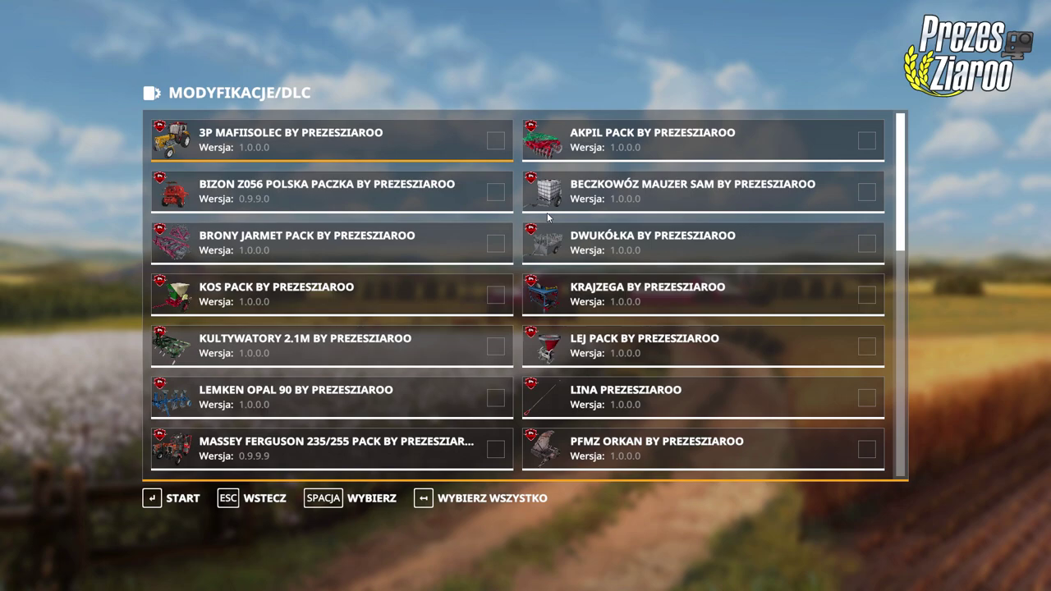
Leave the mod selection and the game, and return to the mf v2 folder window, refreshing the desktop
{"action": "key", "text": "Escape"}
{"action": "key", "text": "Escape"}
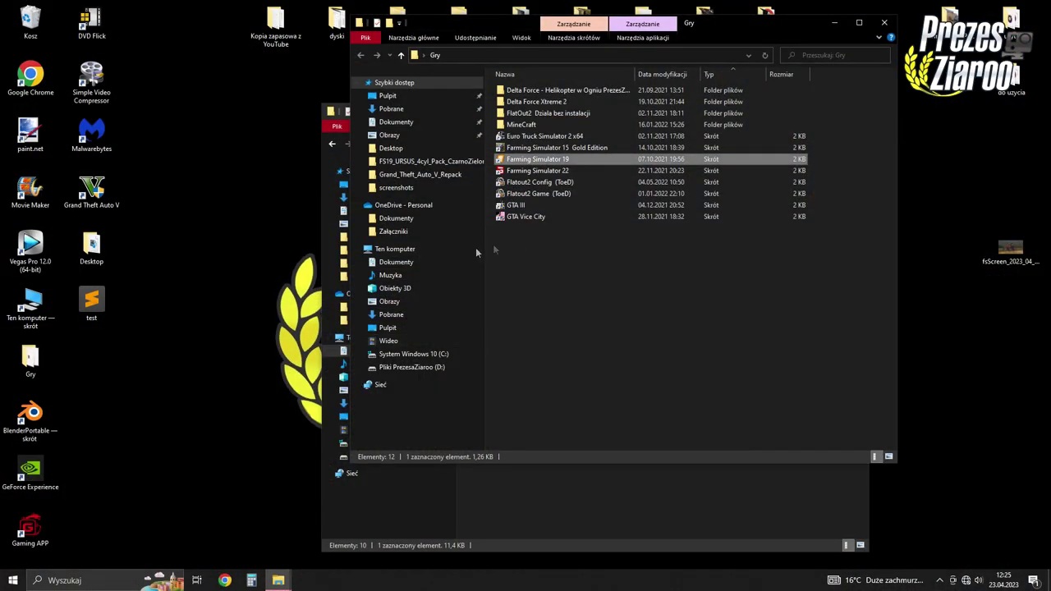
{"action": "left_click", "coordinate": [530, 484]}
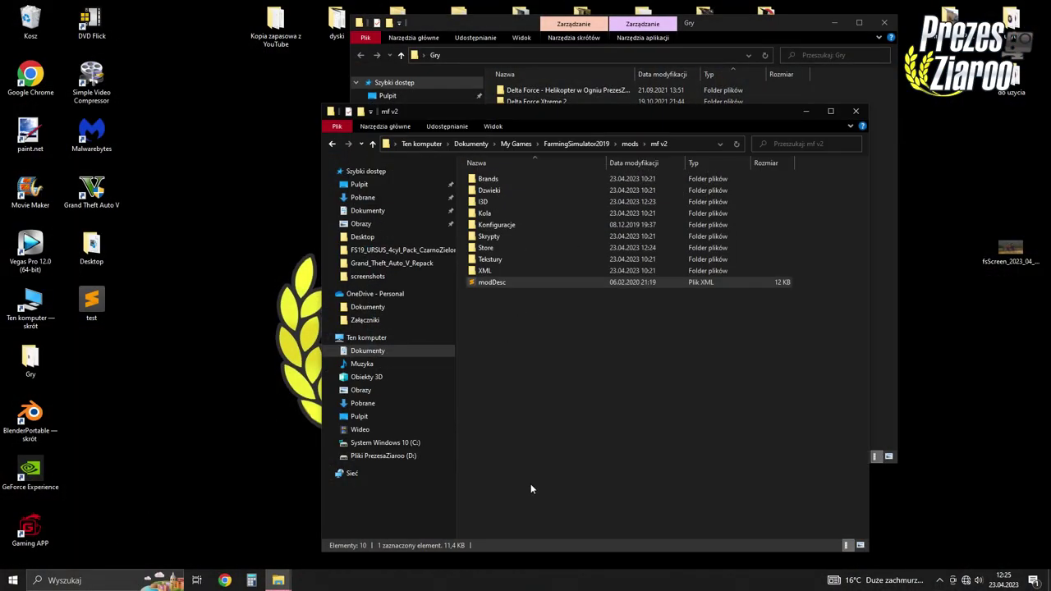
{"action": "right_click", "coordinate": [213, 157]}
{"action": "left_click", "coordinate": [243, 194]}
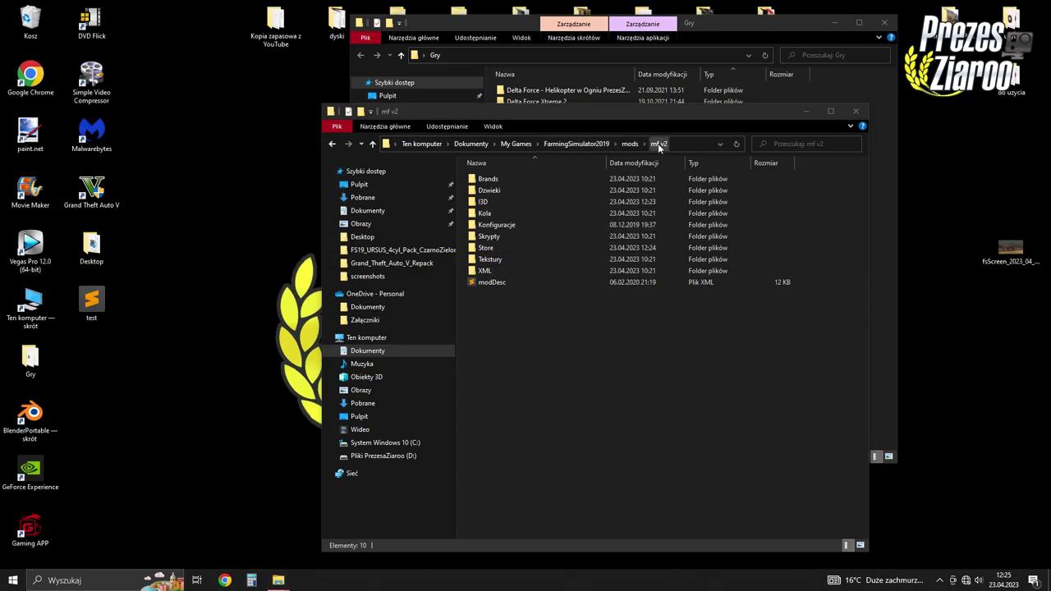
Rename the mf v2 folder in the mods folder to mfv2
{"action": "left_click", "coordinate": [331, 143]}
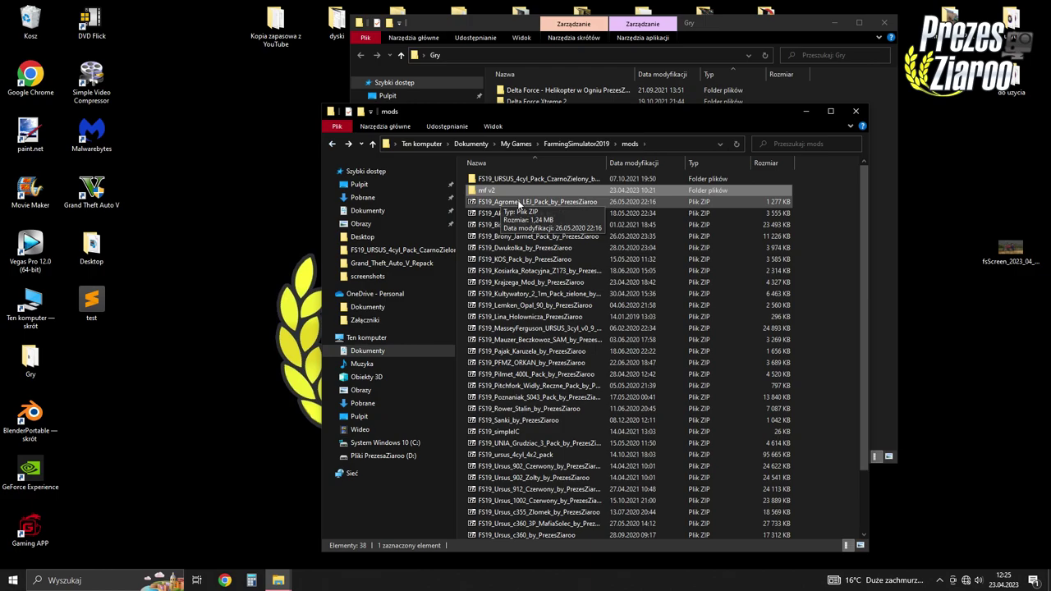
{"action": "right_click", "coordinate": [498, 193]}
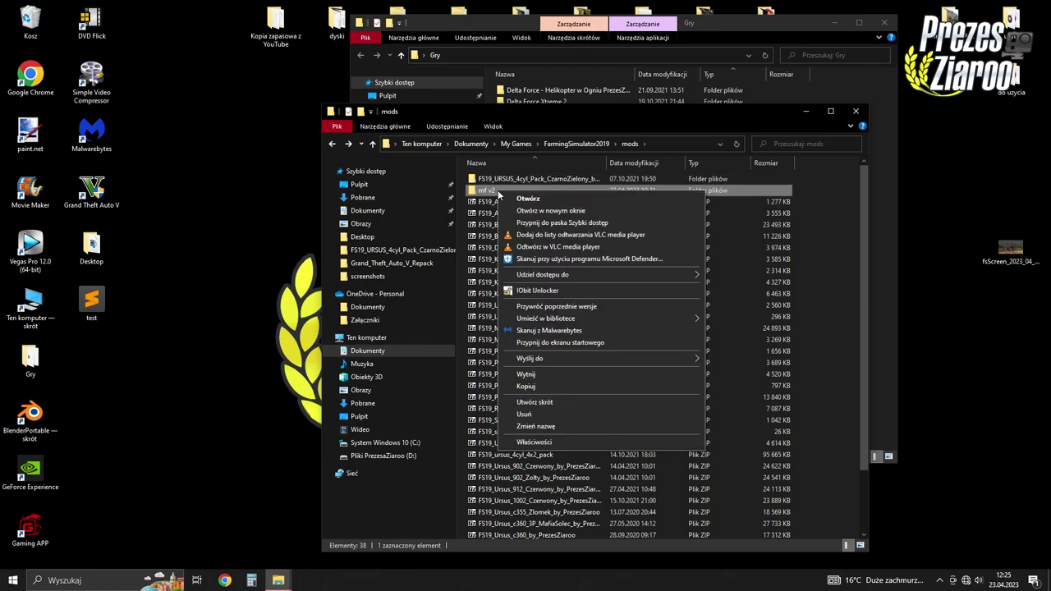
{"action": "left_click", "coordinate": [533, 427]}
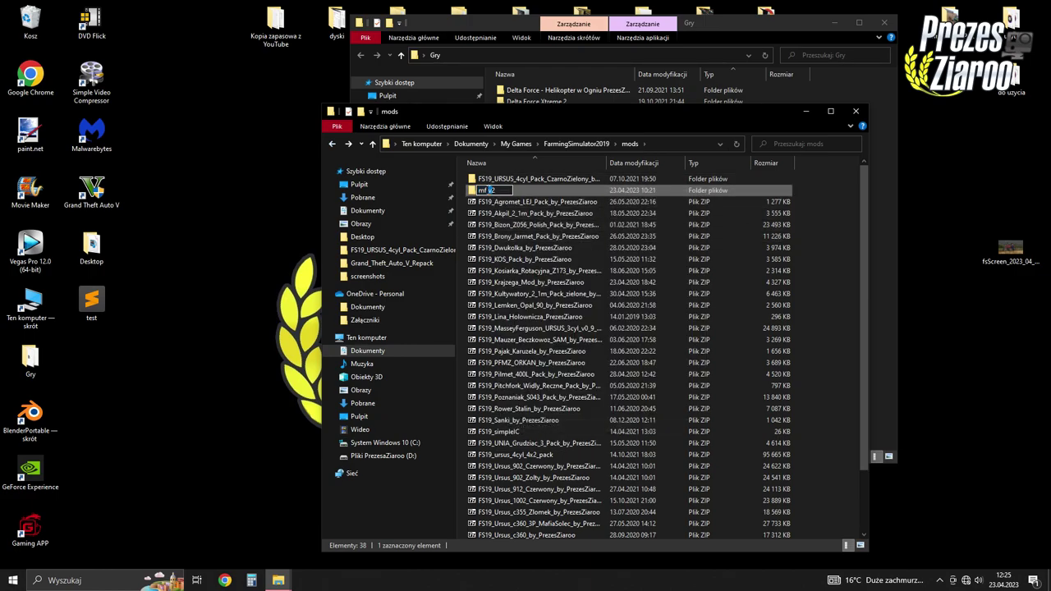
{"action": "key", "text": "Return"}
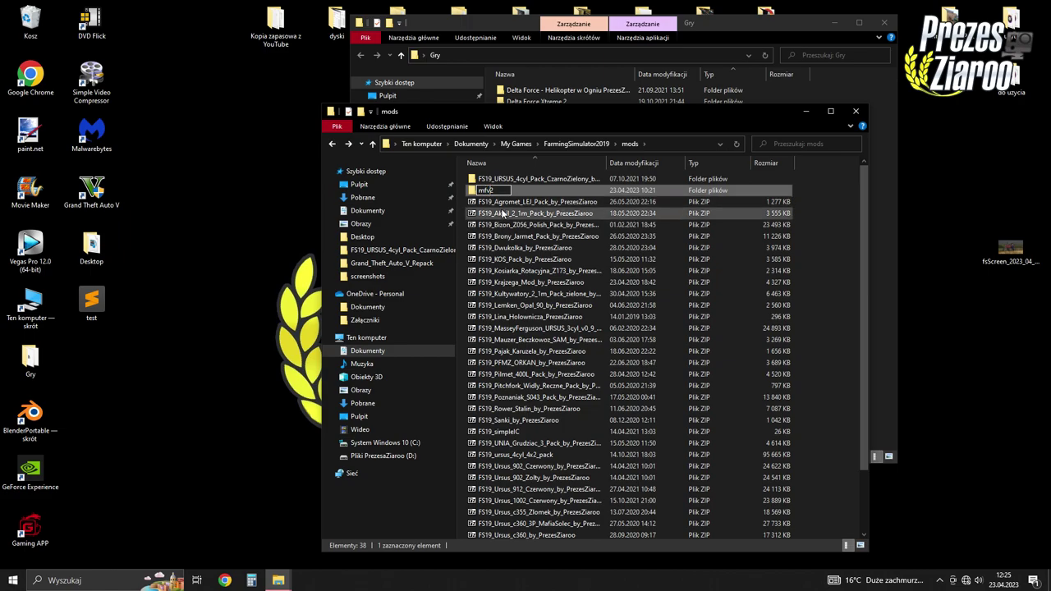
Open MF by PrezesZiaroo.xml from the XML folder of mfv2 at the AnimacjaWchodzeniabyPrezesZiaroo animation
{"action": "double_click", "coordinate": [502, 190]}
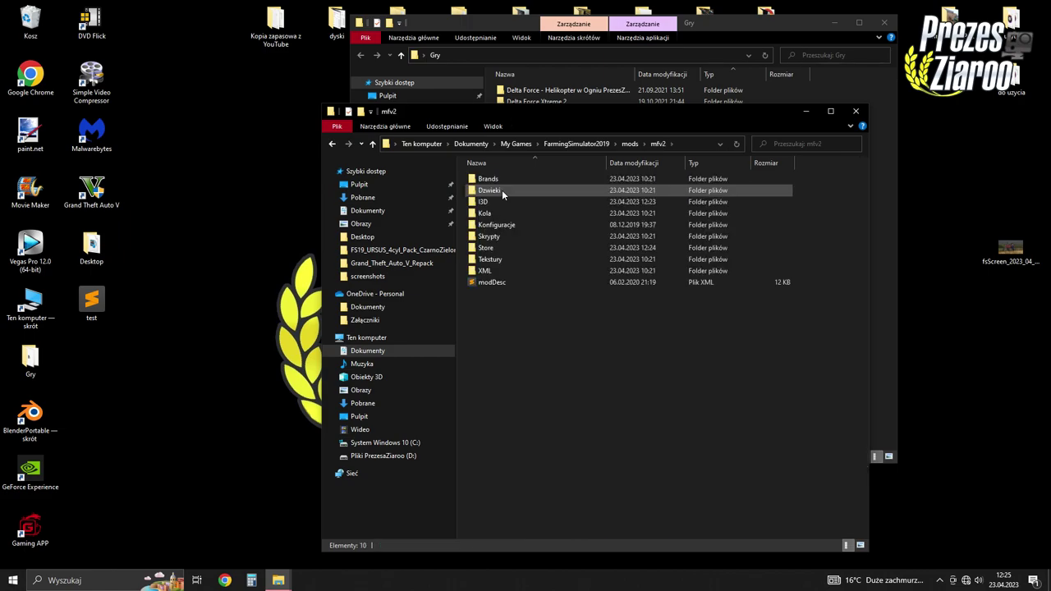
{"action": "left_click", "coordinate": [488, 272]}
{"action": "double_click", "coordinate": [490, 273]}
{"action": "double_click", "coordinate": [520, 191]}
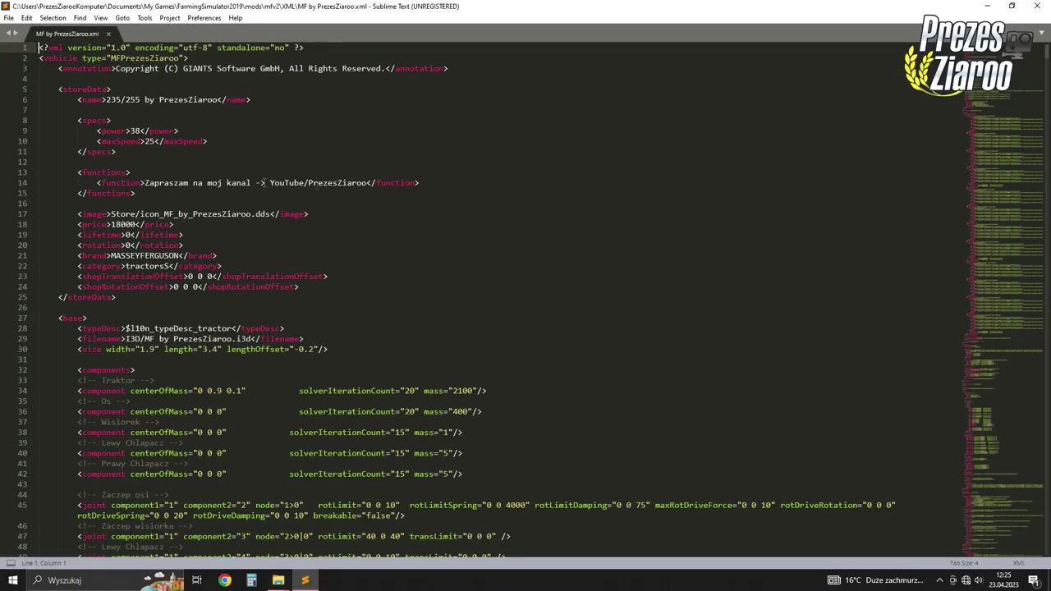
{"action": "left_click", "coordinate": [1014, 417]}
{"action": "left_click", "coordinate": [1017, 202]}
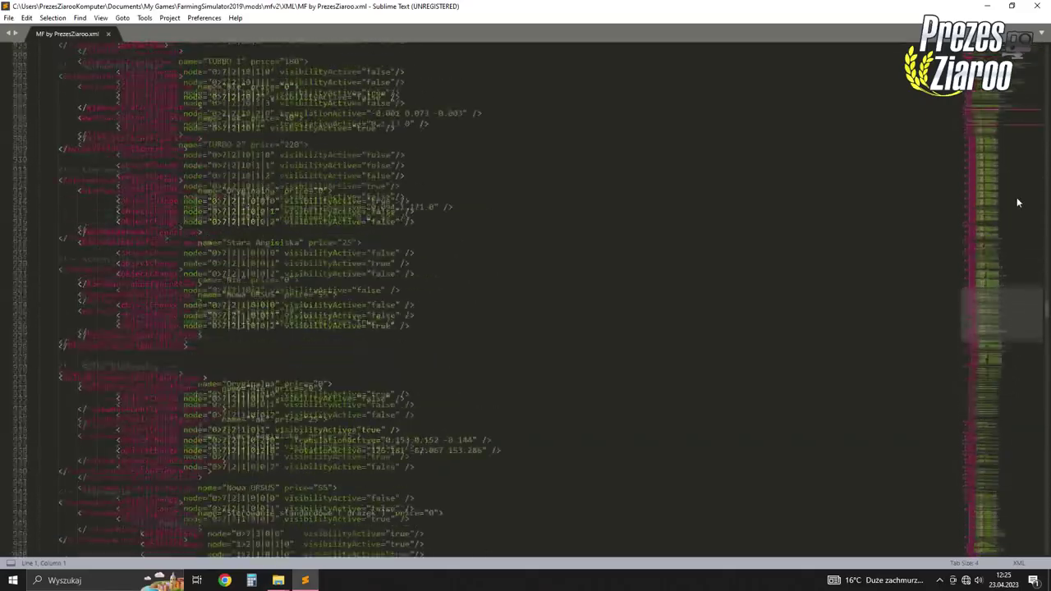
{"action": "left_click", "coordinate": [1007, 321]}
{"action": "left_click_drag", "start_coordinate": [988, 327], "coordinate": [988, 486]}
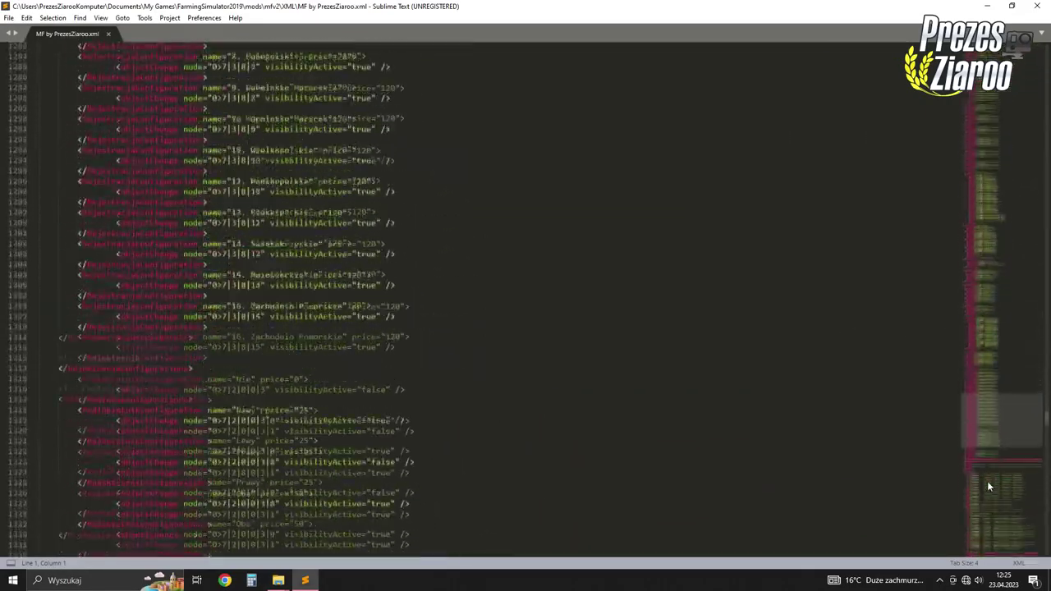
{"action": "scroll", "coordinate": [148, 237], "scroll_direction": "down", "scroll_amount": 10}
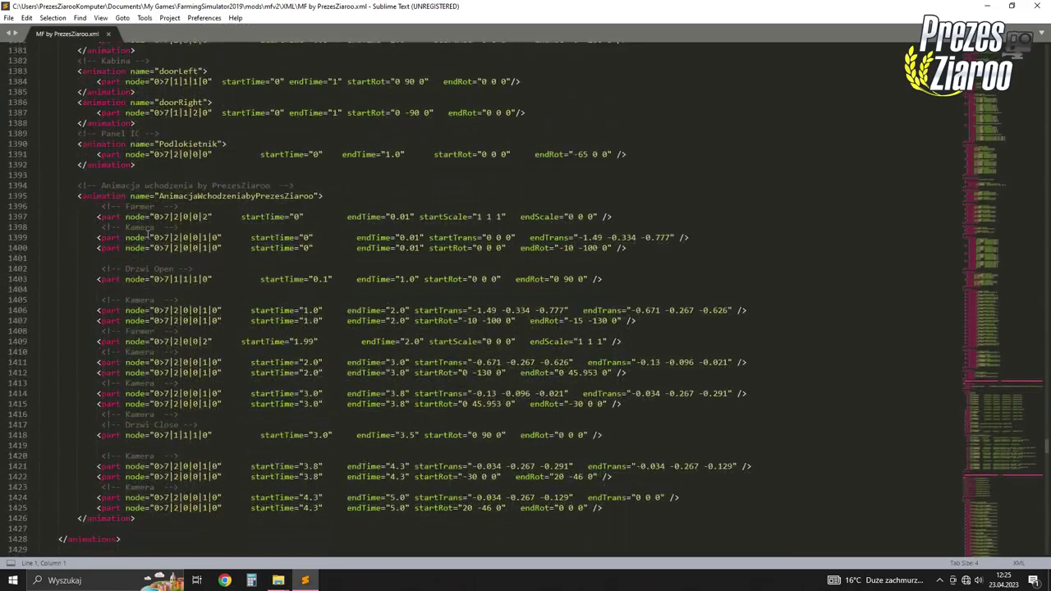
Copy the animation's Farmer node 0>7|2|0|0|2 and search the file for its other occurrences
{"action": "left_click_drag", "start_coordinate": [152, 217], "coordinate": [209, 217]}
{"action": "key", "text": "ctrl+c"}
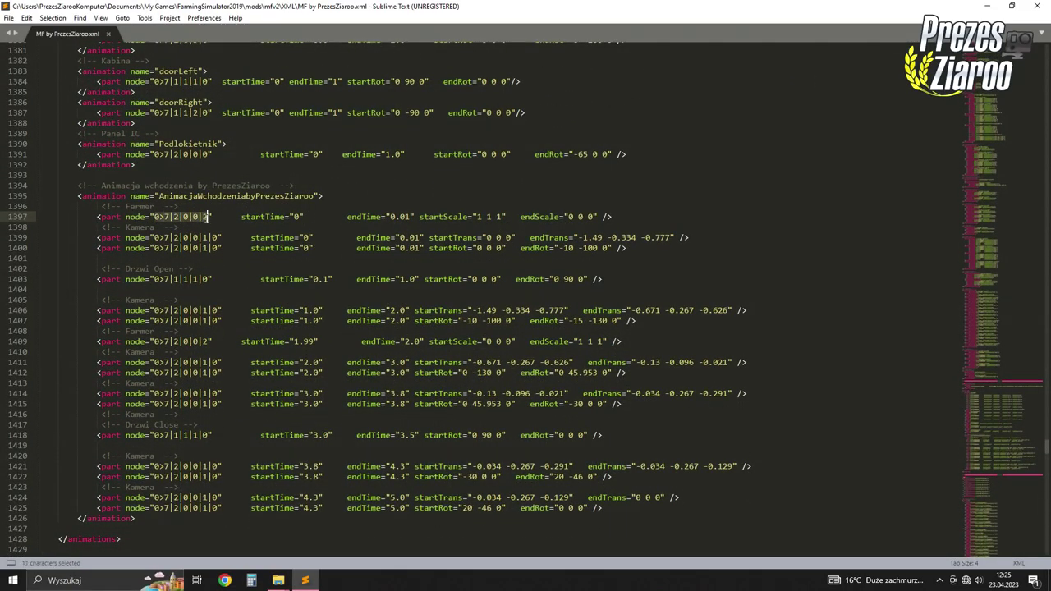
{"action": "left_click", "coordinate": [213, 207]}
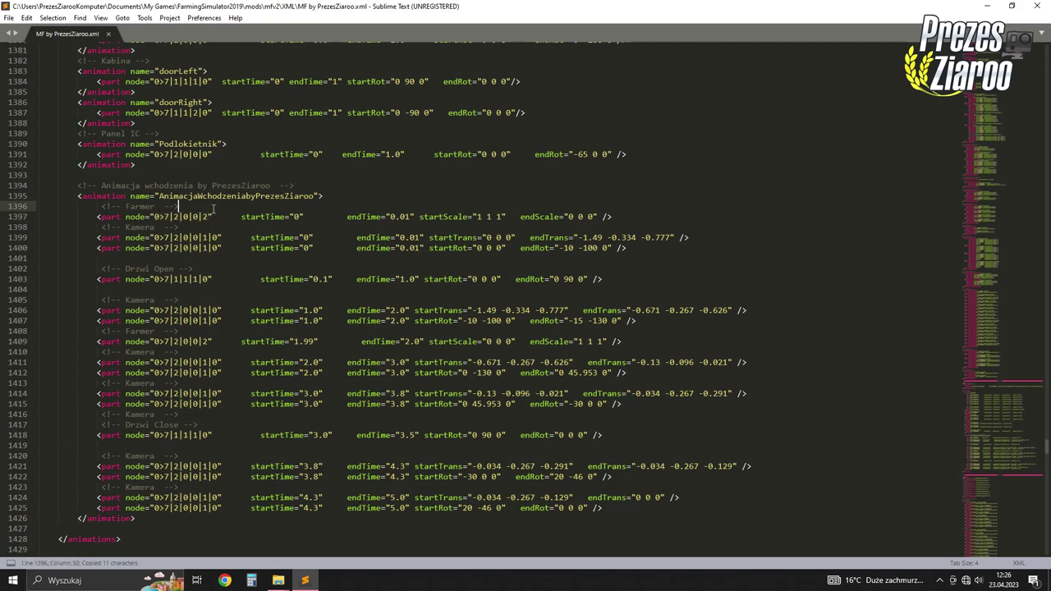
{"action": "key", "text": "ctrl+f"}
{"action": "key", "text": "ctrl+v"}
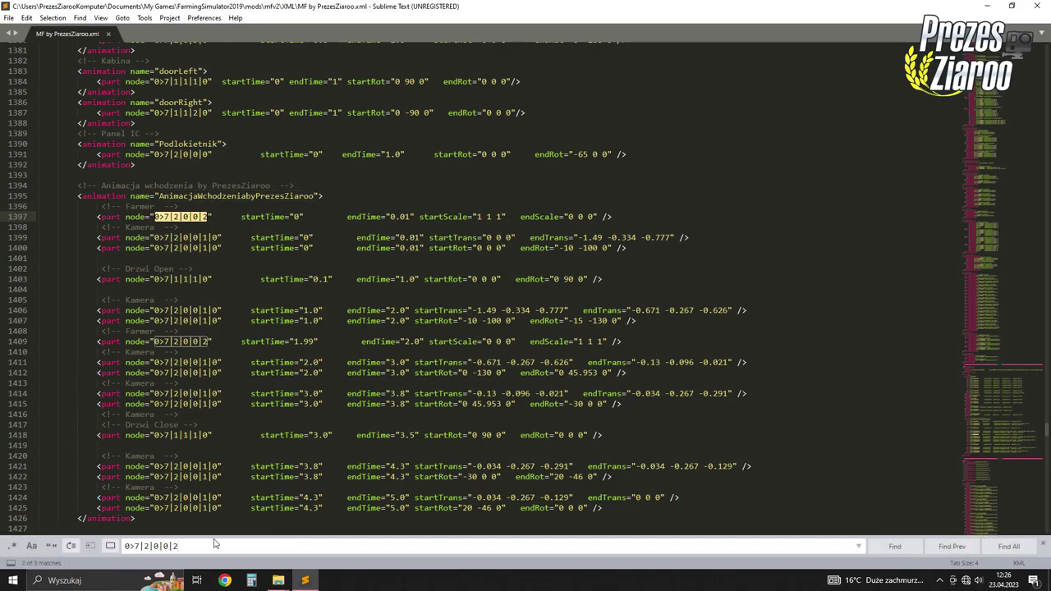
{"action": "key", "text": "Return"}
{"action": "key", "text": "Return"}
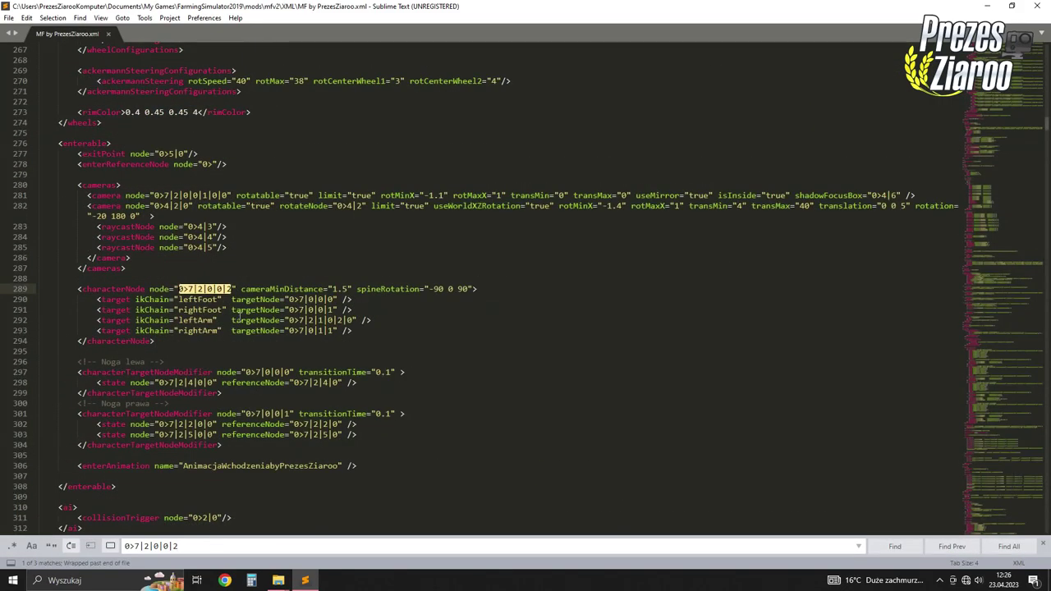
{"action": "key", "text": "Return"}
Open 40stka by PrezesZiaroo.xml from the FS19_URSUS_4cyl_Pack_CzarnoZielony_by_PrezesZiaroo mod folder for comparison
{"action": "left_click", "coordinate": [305, 580]}
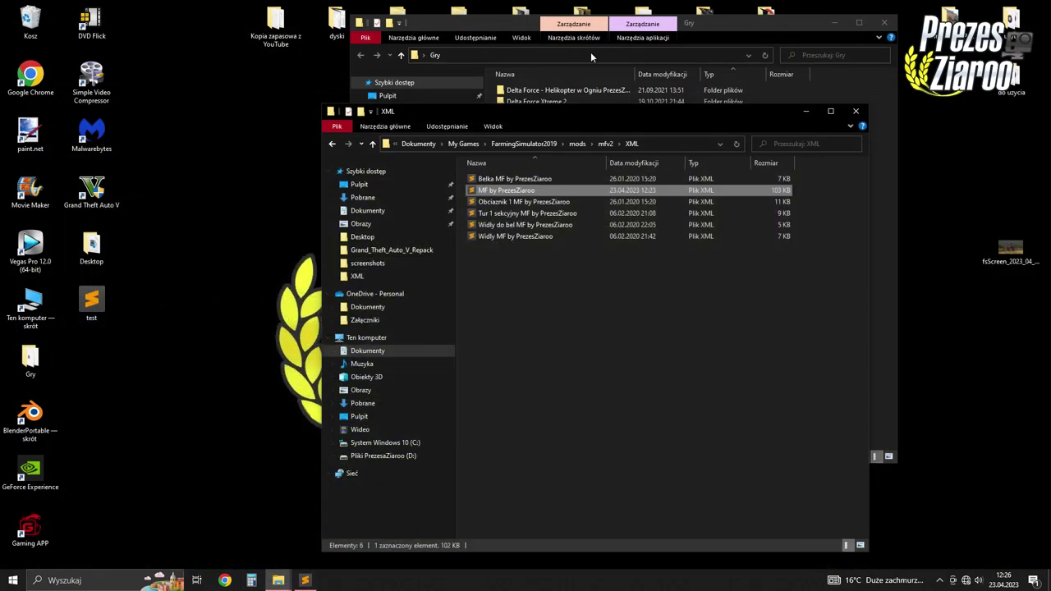
{"action": "left_click", "coordinate": [333, 144]}
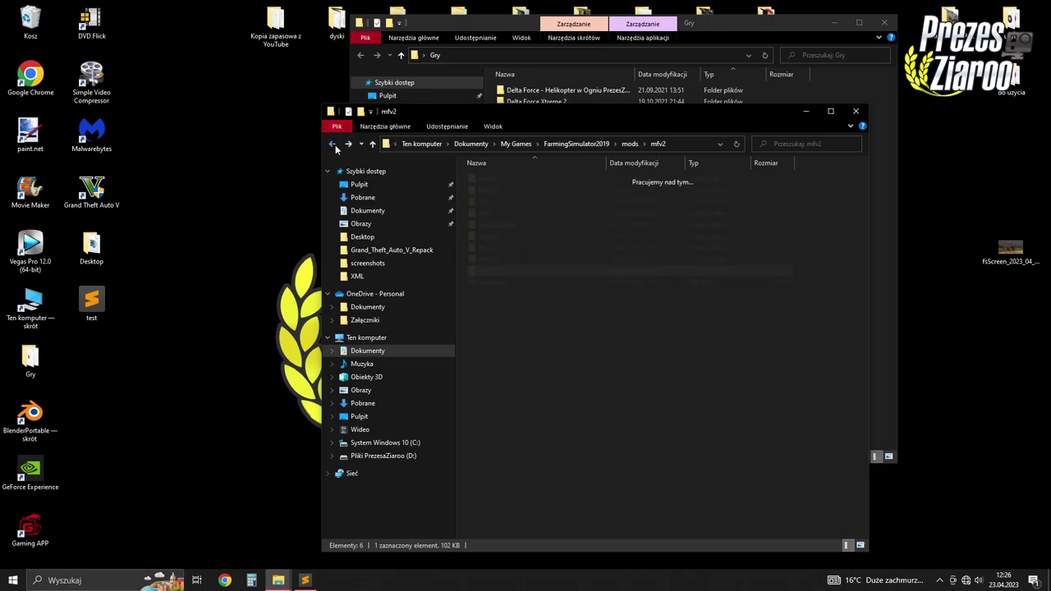
{"action": "left_click", "coordinate": [333, 144]}
{"action": "double_click", "coordinate": [492, 178]}
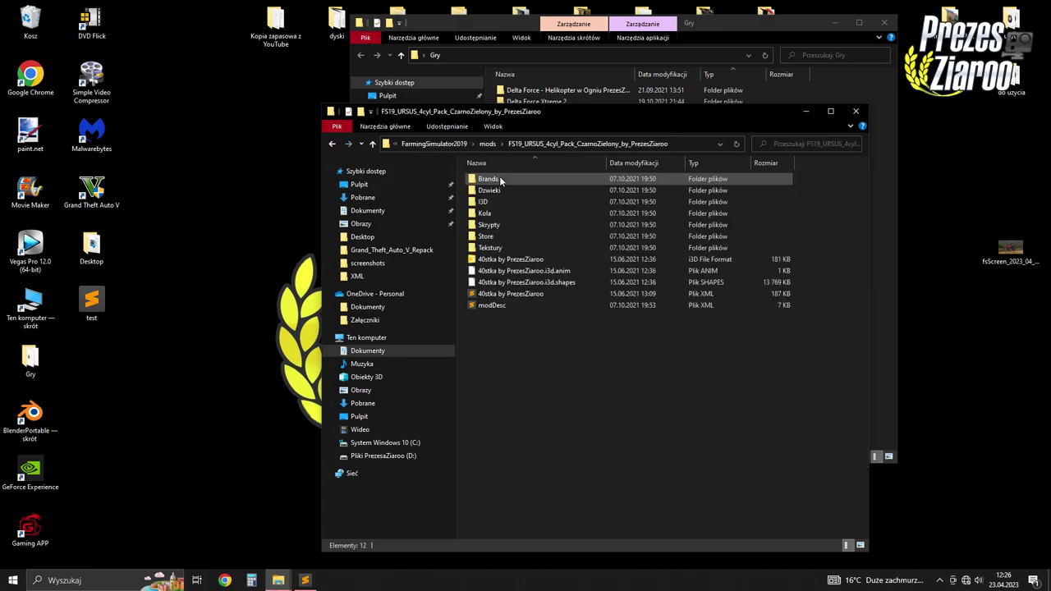
{"action": "double_click", "coordinate": [502, 293]}
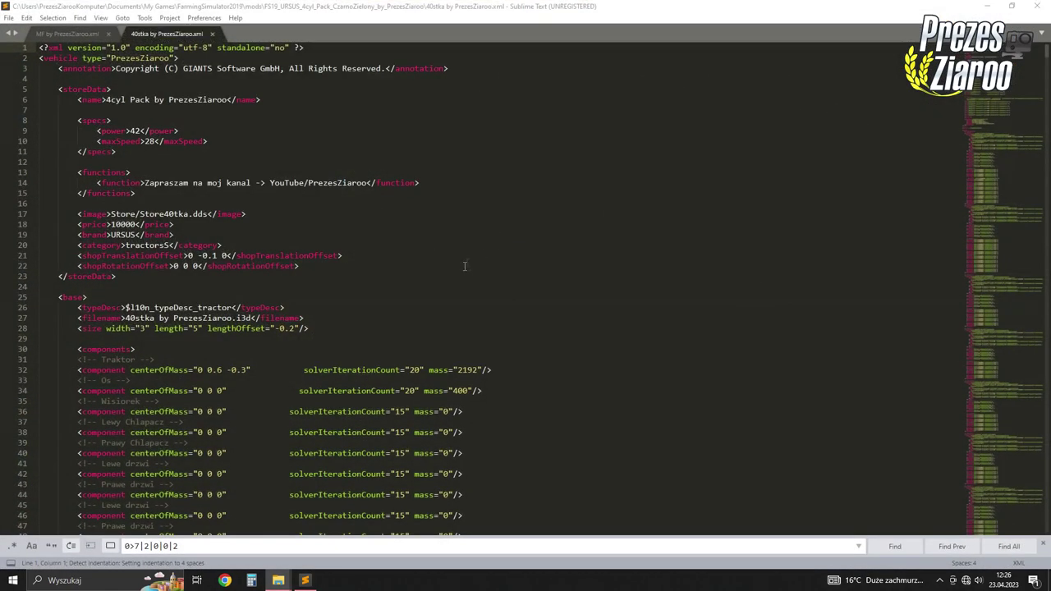
Look through the Ursus XML file for its AnimacjaWchodzeniabyPrezesZiaroo animation
{"action": "scroll", "coordinate": [1008, 488], "scroll_direction": "down", "scroll_amount": 20}
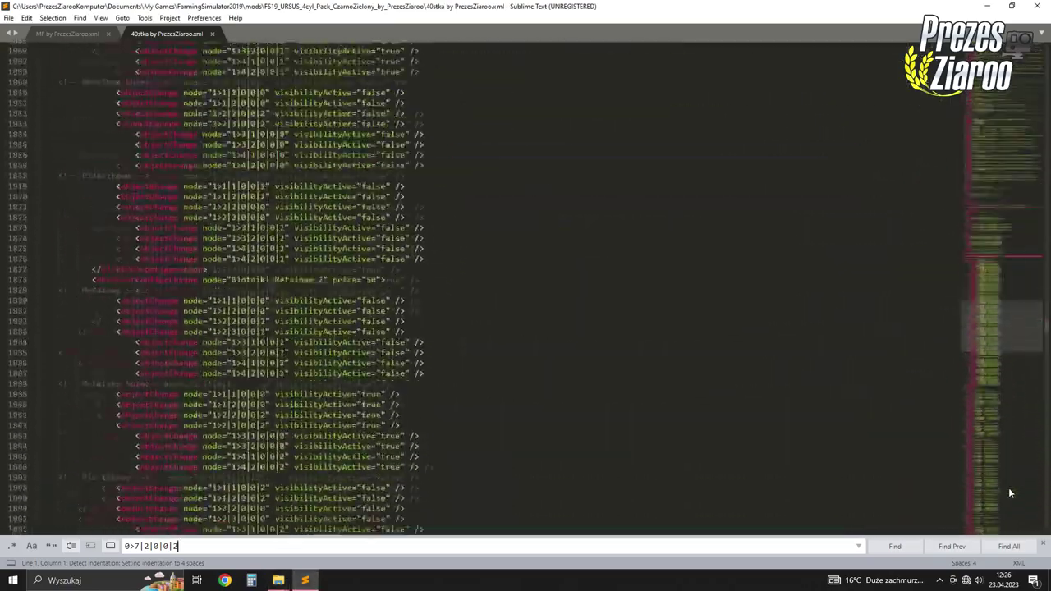
{"action": "scroll", "coordinate": [1009, 493], "scroll_direction": "down", "scroll_amount": 15}
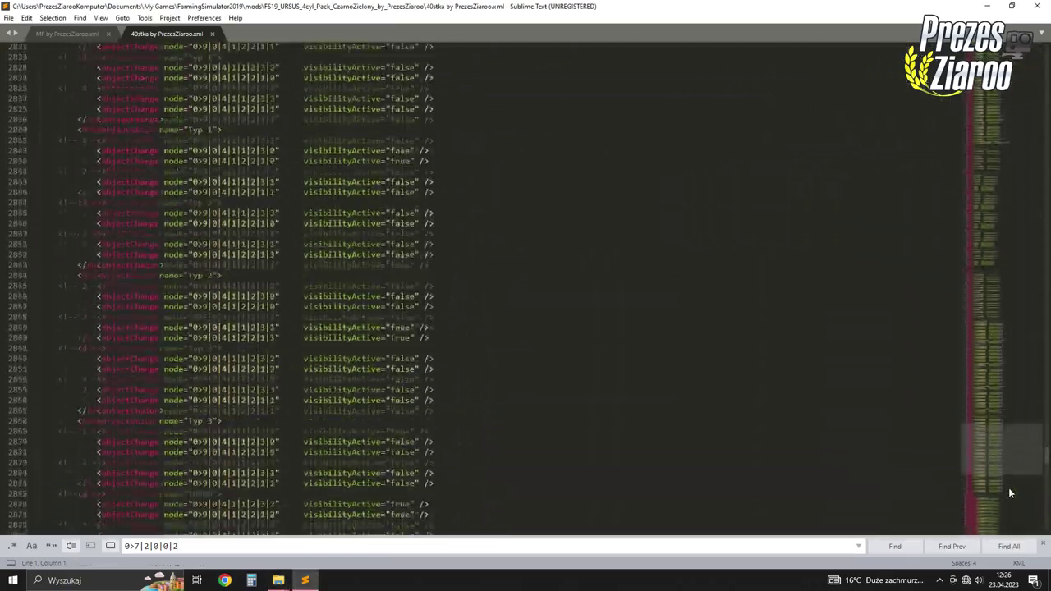
{"action": "scroll", "coordinate": [1010, 514], "scroll_direction": "down", "scroll_amount": 5}
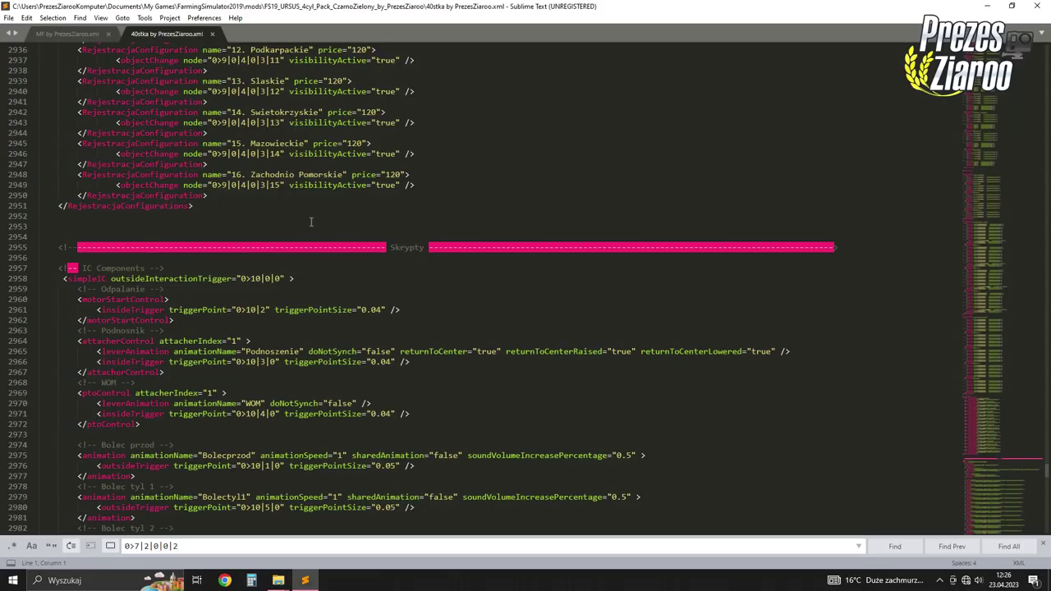
{"action": "scroll", "coordinate": [309, 216], "scroll_direction": "down", "scroll_amount": 15}
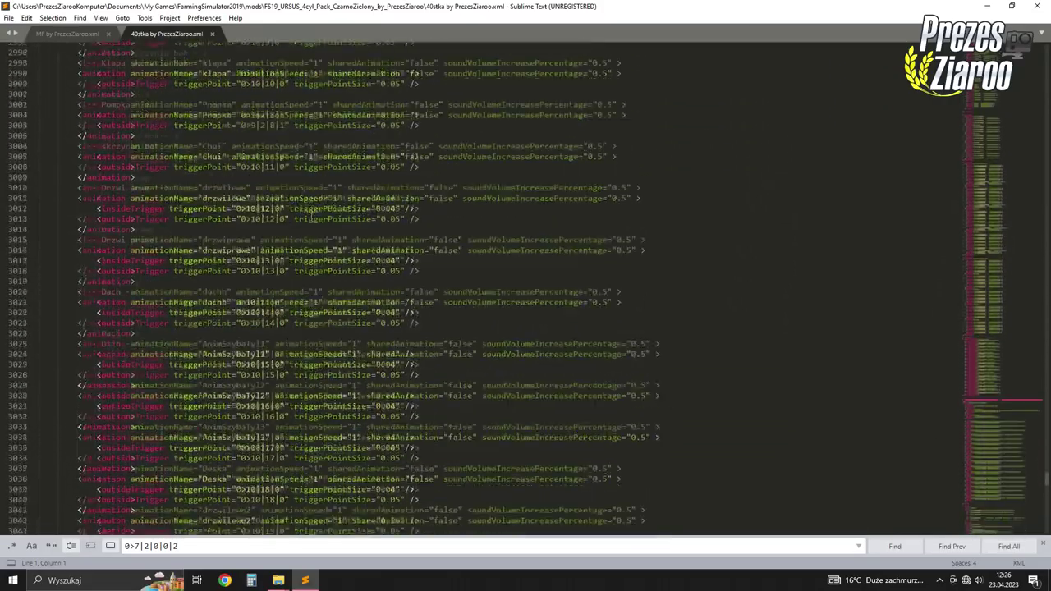
{"action": "scroll", "coordinate": [309, 216], "scroll_direction": "down", "scroll_amount": 15}
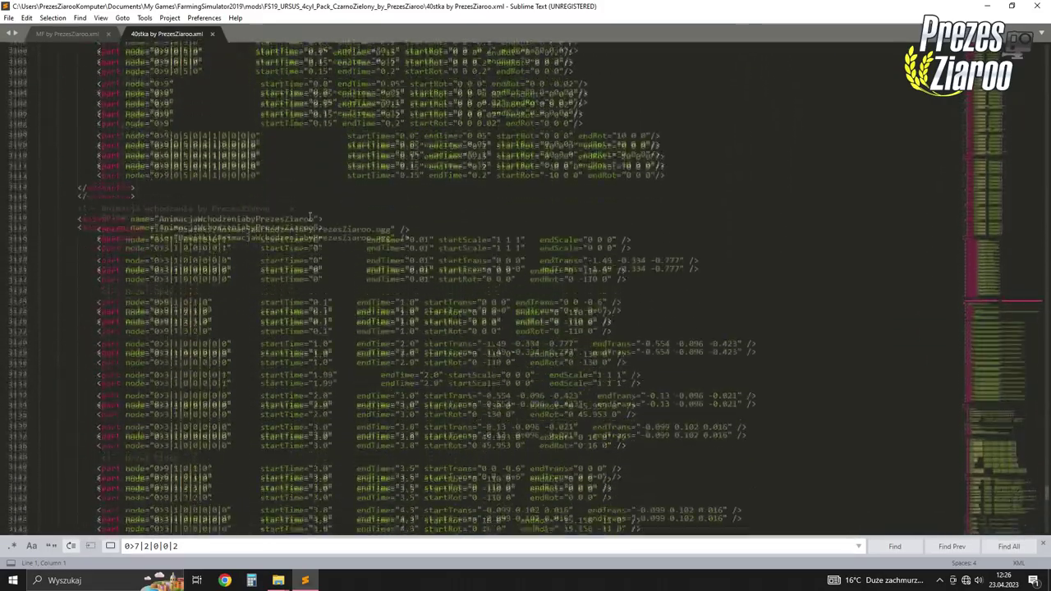
{"action": "scroll", "coordinate": [310, 215], "scroll_direction": "down", "scroll_amount": 6}
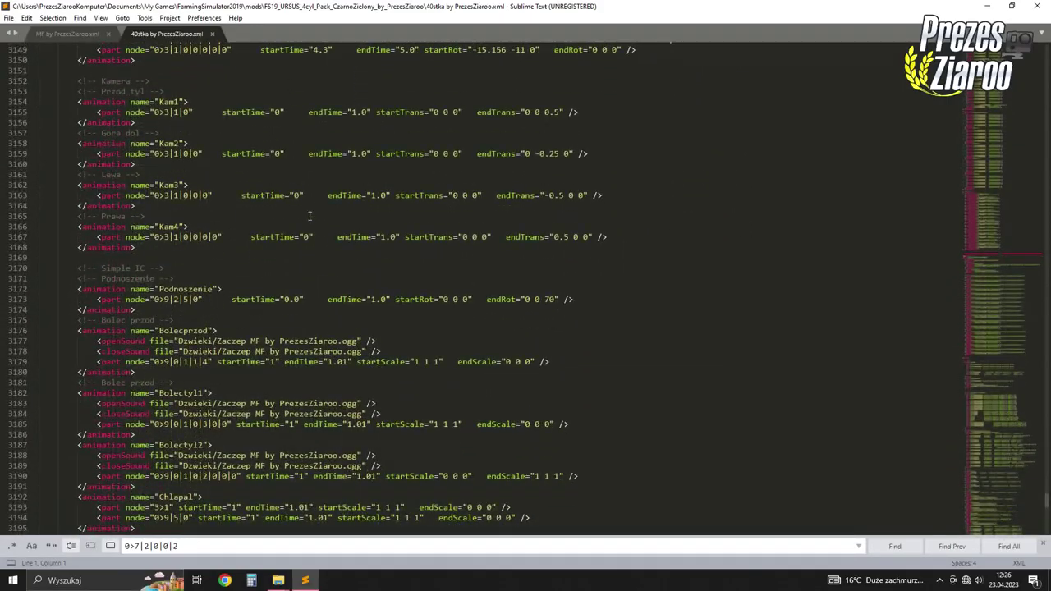
{"action": "scroll", "coordinate": [310, 215], "scroll_direction": "down", "scroll_amount": 18}
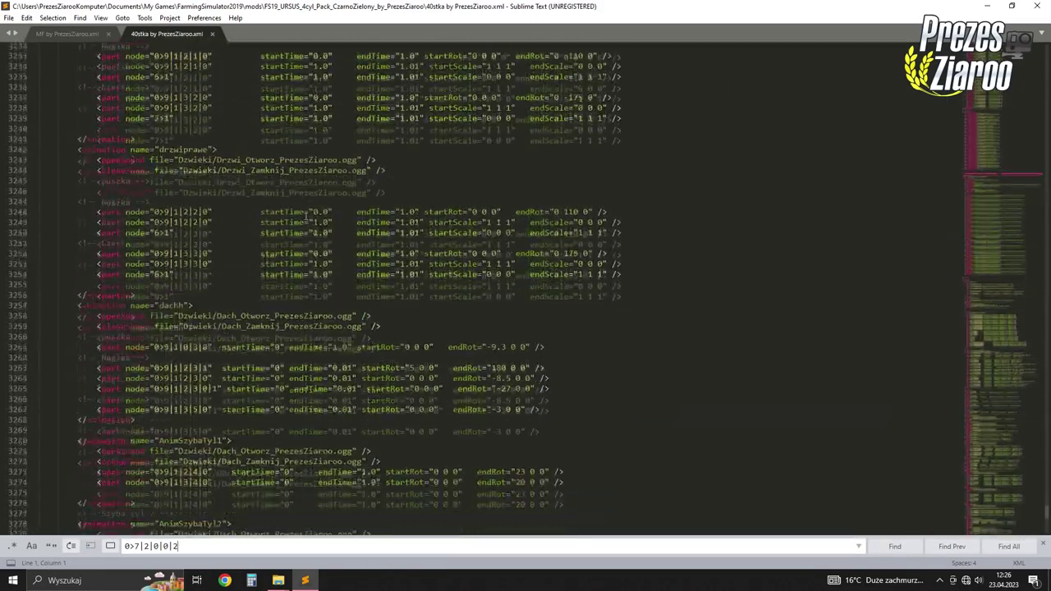
{"action": "scroll", "coordinate": [304, 216], "scroll_direction": "down", "scroll_amount": 8}
{"action": "scroll", "coordinate": [304, 217], "scroll_direction": "up", "scroll_amount": 10}
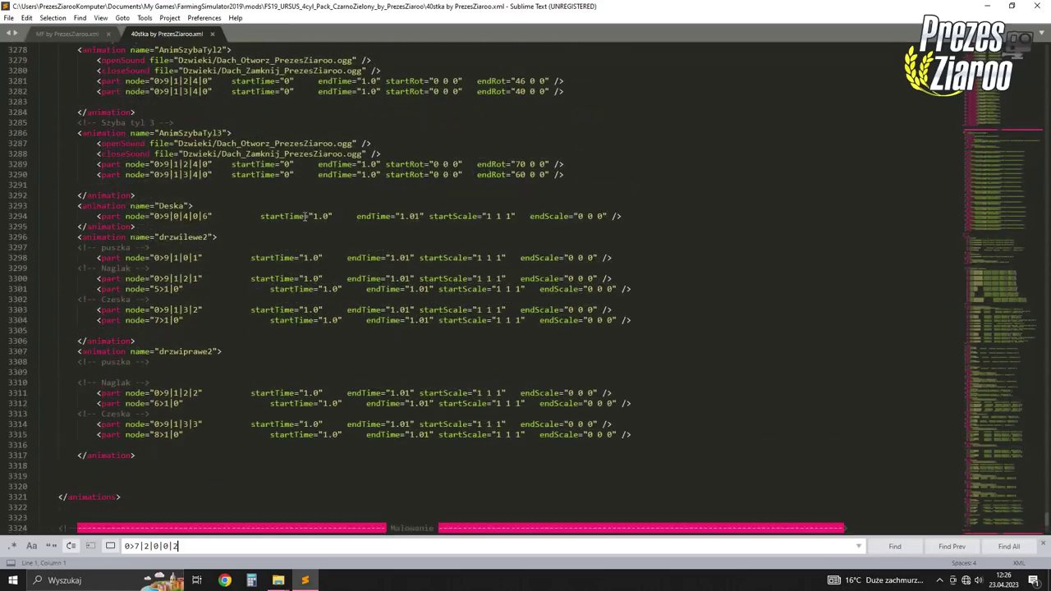
{"action": "scroll", "coordinate": [306, 218], "scroll_direction": "up", "scroll_amount": 12}
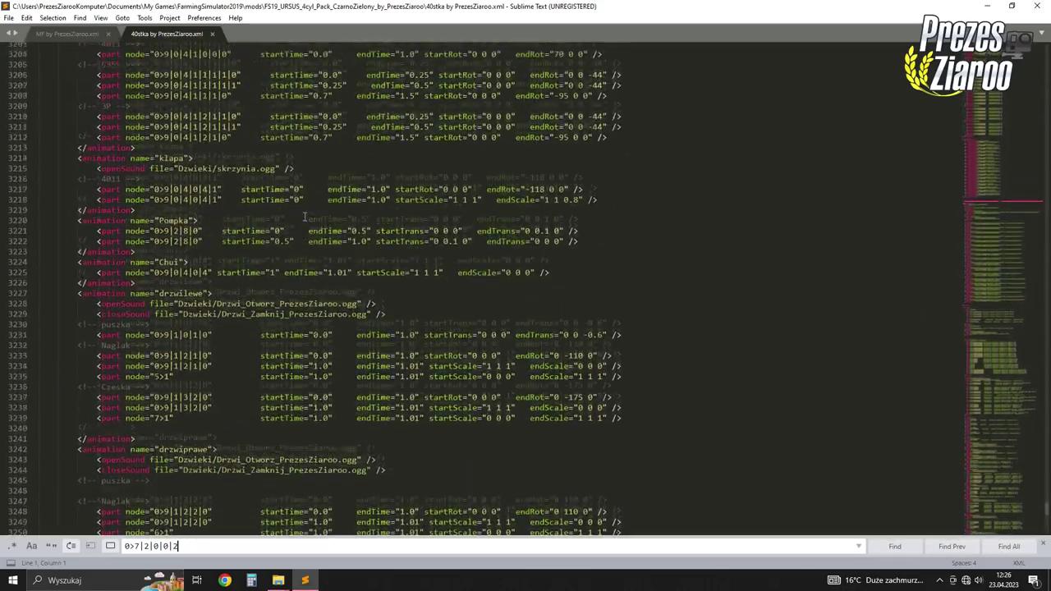
{"action": "scroll", "coordinate": [305, 216], "scroll_direction": "up", "scroll_amount": 8}
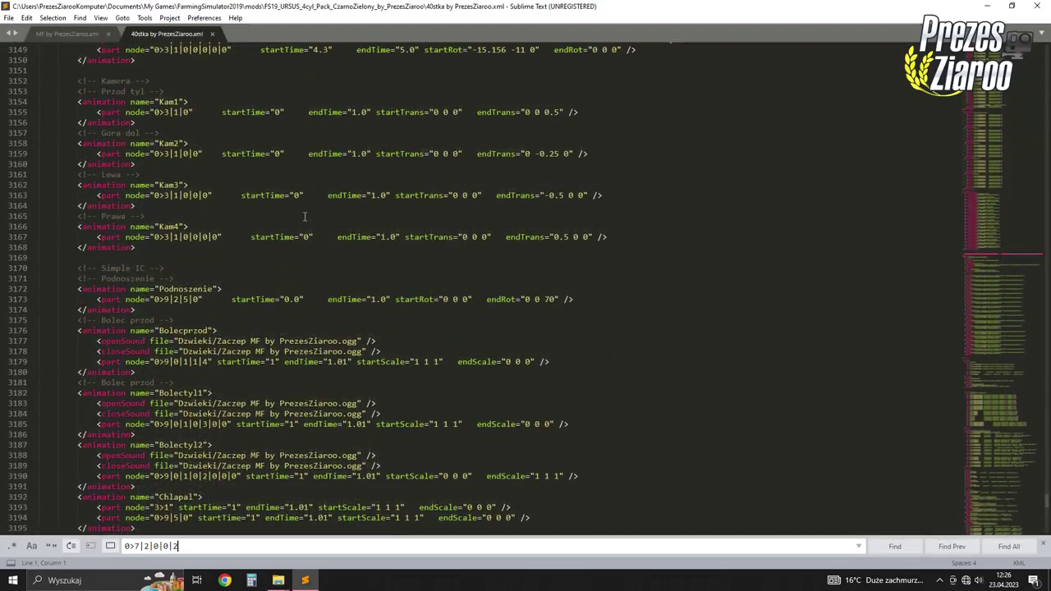
{"action": "scroll", "coordinate": [303, 216], "scroll_direction": "up", "scroll_amount": 12}
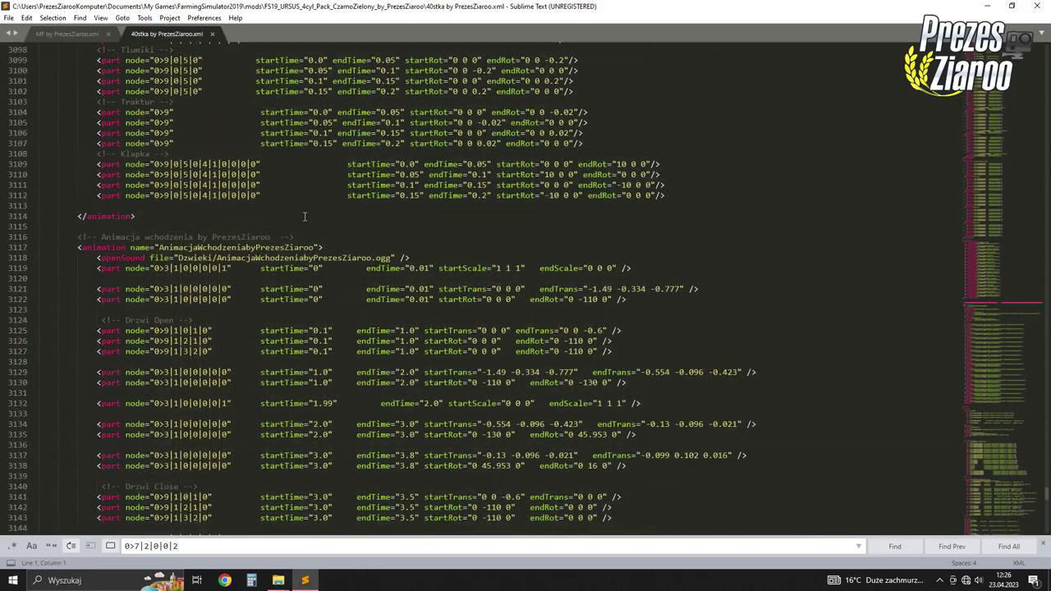
{"action": "scroll", "coordinate": [195, 225], "scroll_direction": "down", "scroll_amount": 3}
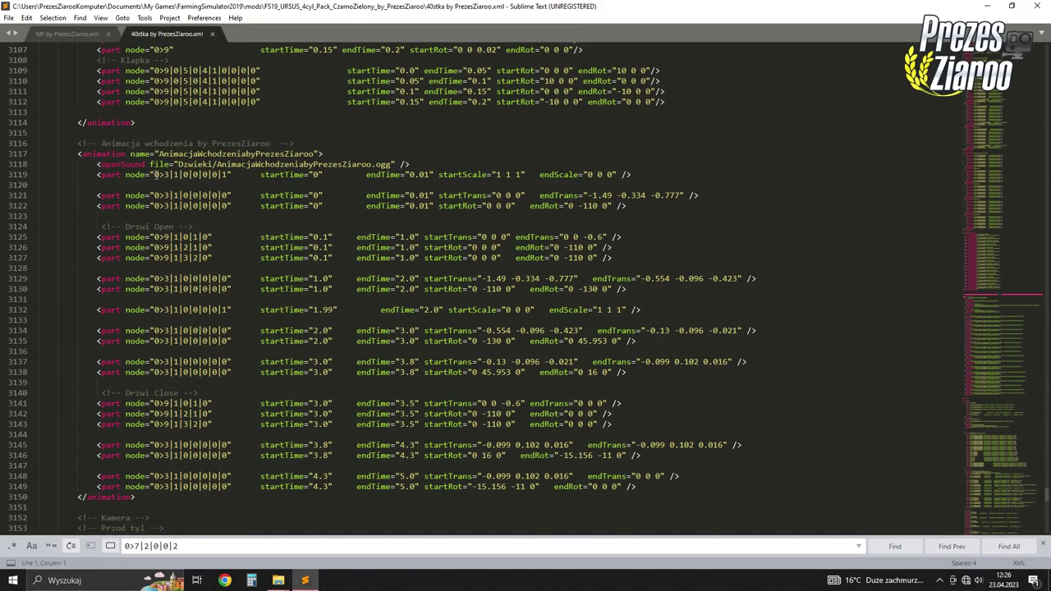
Copy the Ursus entry animation's first part node 0>3|1|0|0|0|0|1 and search the file for it
{"action": "left_click_drag", "start_coordinate": [153, 174], "coordinate": [214, 174]}
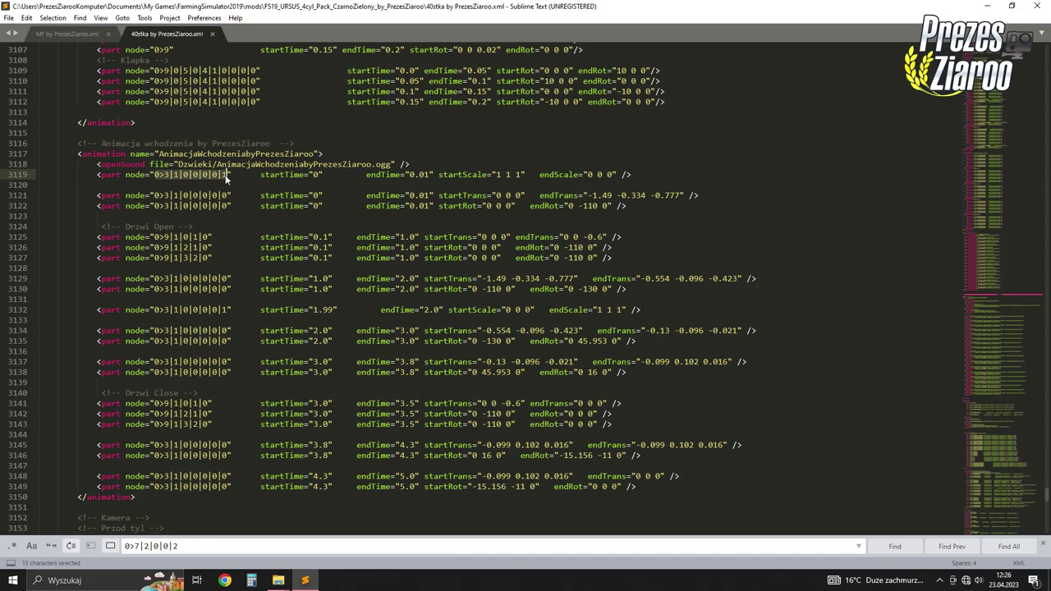
{"action": "key", "text": "ctrl+c"}
{"action": "left_click_drag", "start_coordinate": [188, 546], "coordinate": [135, 546]}
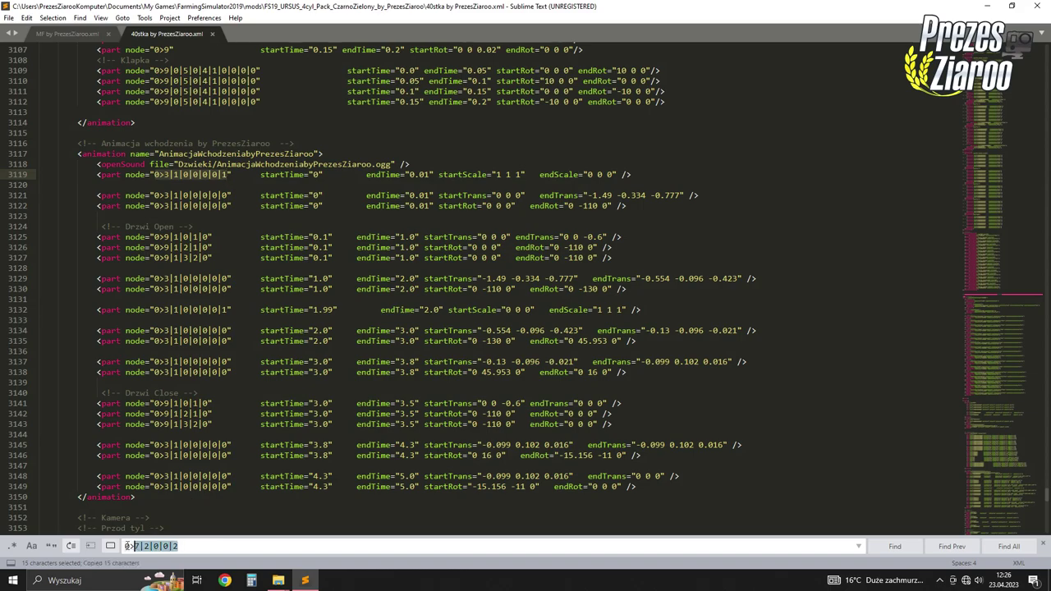
{"action": "key", "text": "ctrl+v"}
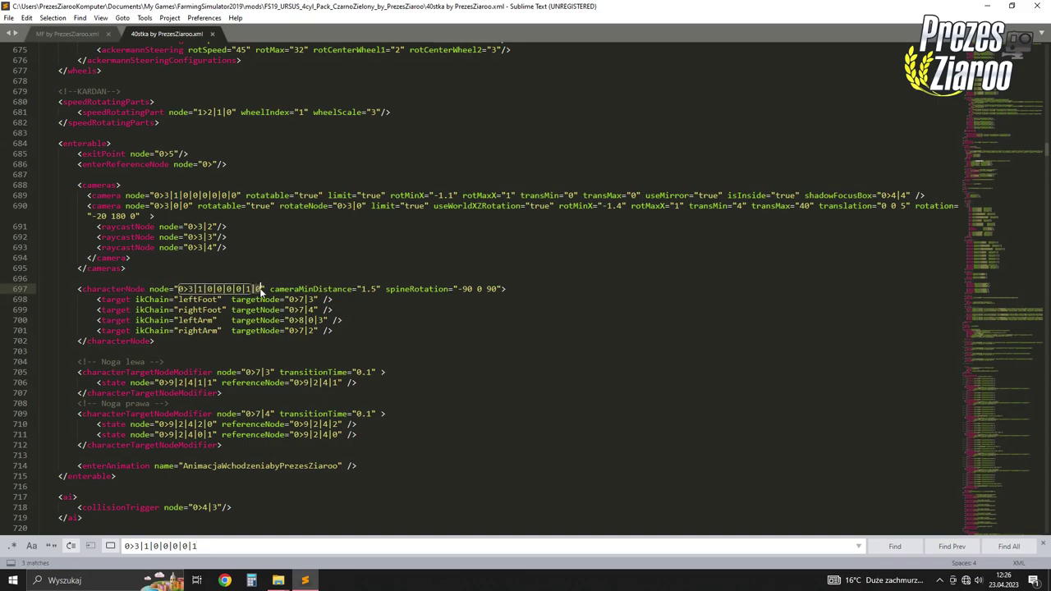
In the MF tractor XML, copy the entry animation's Farmer node 0>7|2|0|0|2 and search for it up to the characterNode entry
{"action": "left_click", "coordinate": [67, 34]}
{"action": "left_click", "coordinate": [215, 545]}
{"action": "key", "text": "Return"}
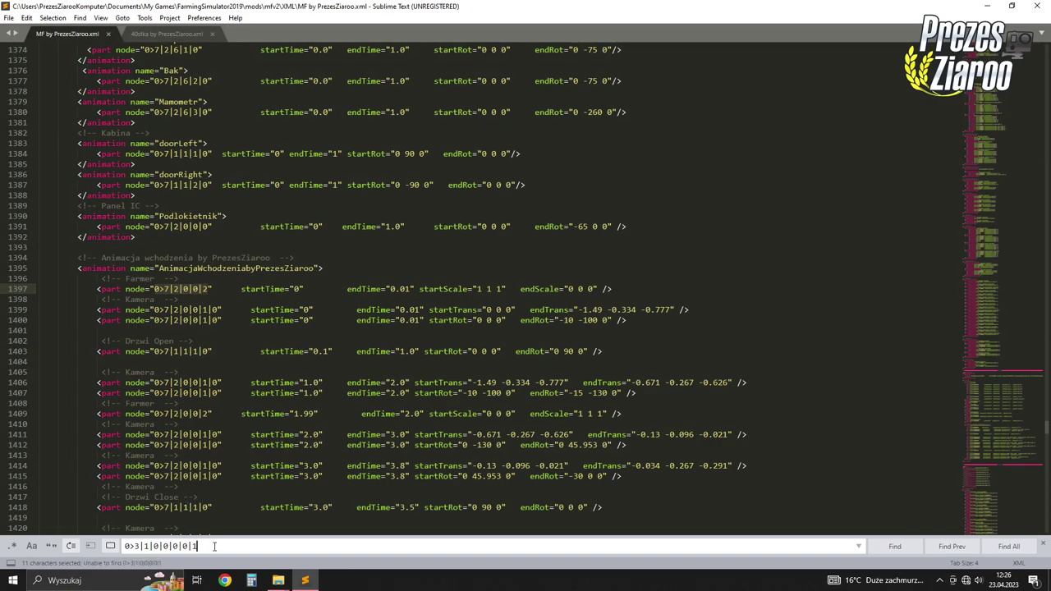
{"action": "right_click", "coordinate": [165, 288]}
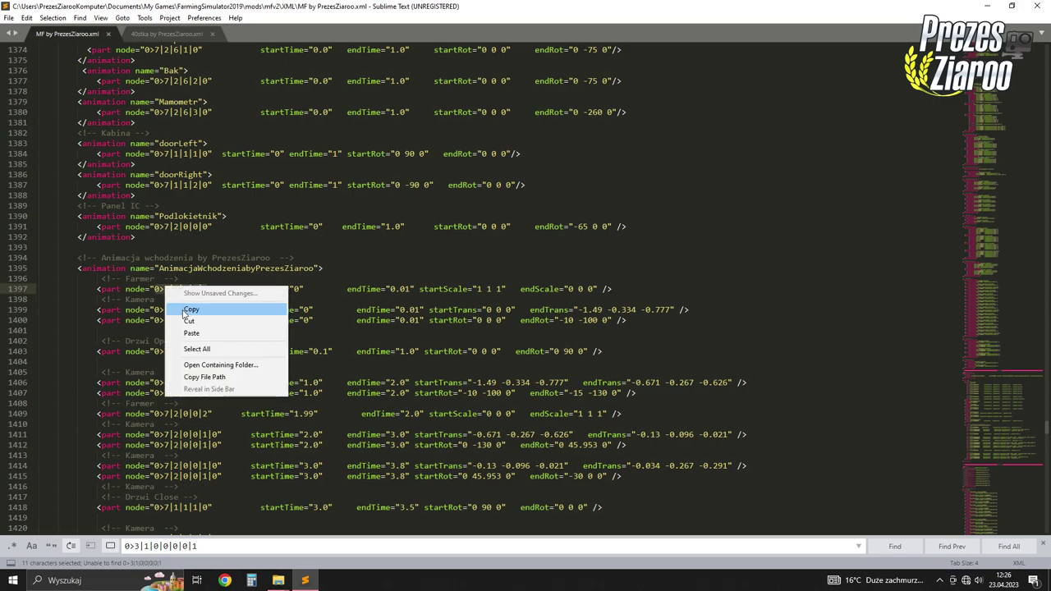
{"action": "left_click", "coordinate": [193, 310]}
{"action": "left_click_drag", "start_coordinate": [198, 546], "coordinate": [123, 546]}
{"action": "right_click", "coordinate": [132, 546]}
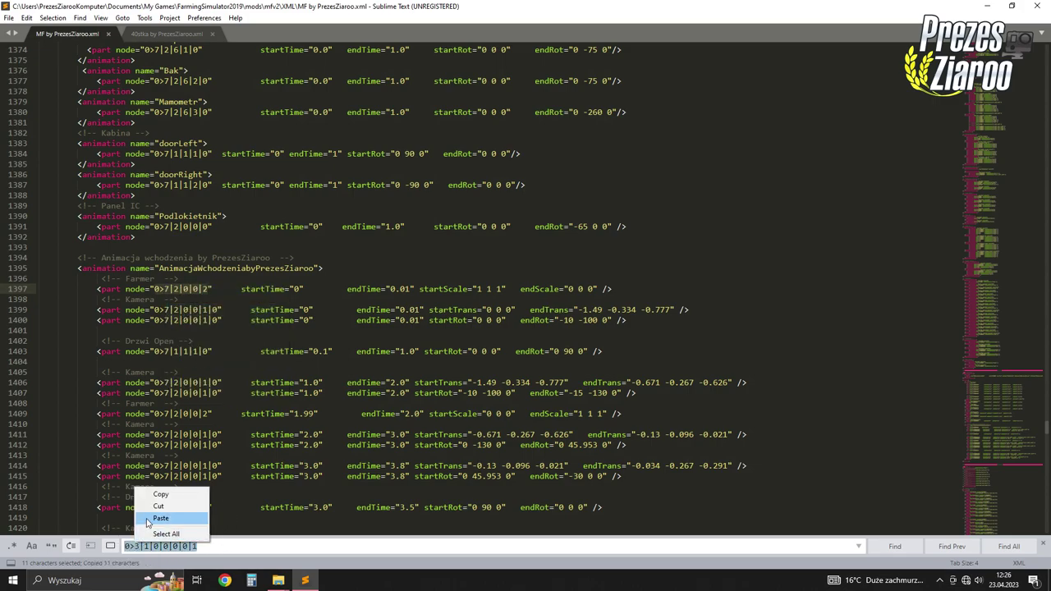
{"action": "left_click", "coordinate": [151, 523]}
{"action": "key", "text": "Return"}
{"action": "key", "text": "Return"}
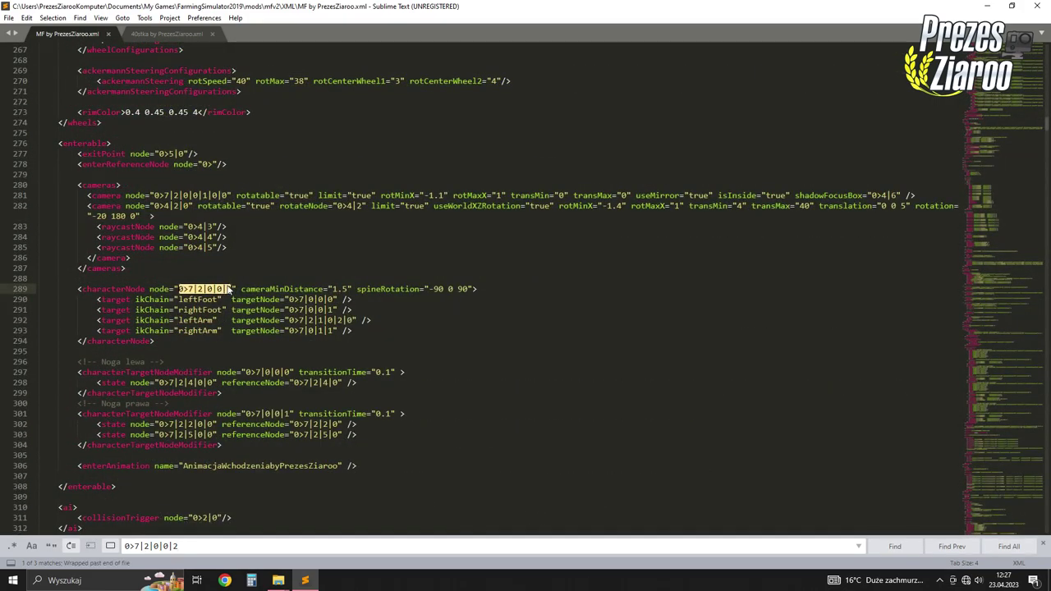
{"action": "left_click", "coordinate": [231, 289]}
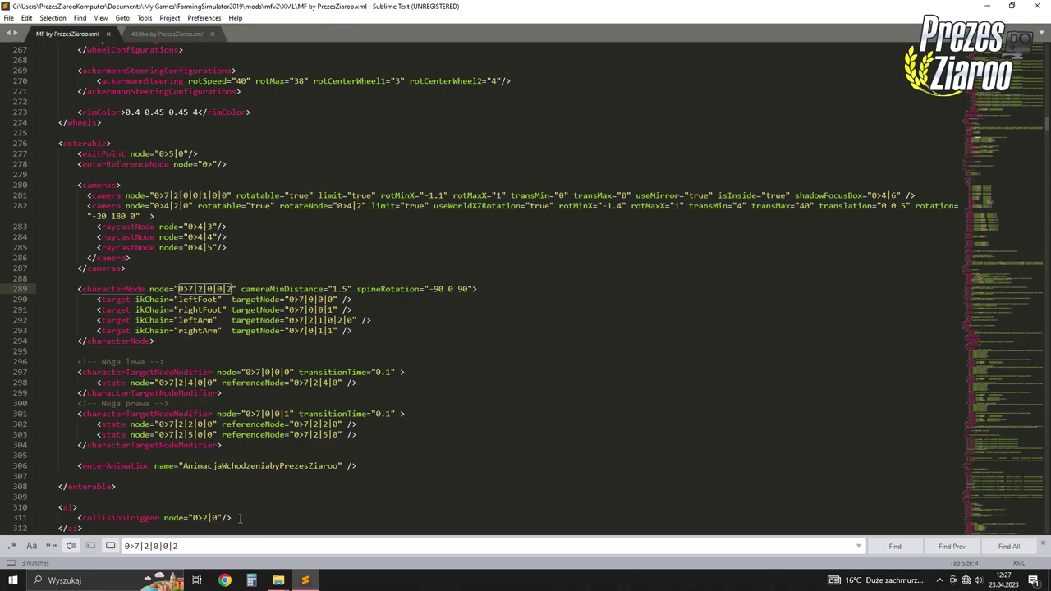
Open the MF by PrezesZiaroo i3d model from the mfv2 mod's I3D folder in GIANTS Editor 8.1.0
{"action": "left_click", "coordinate": [305, 580]}
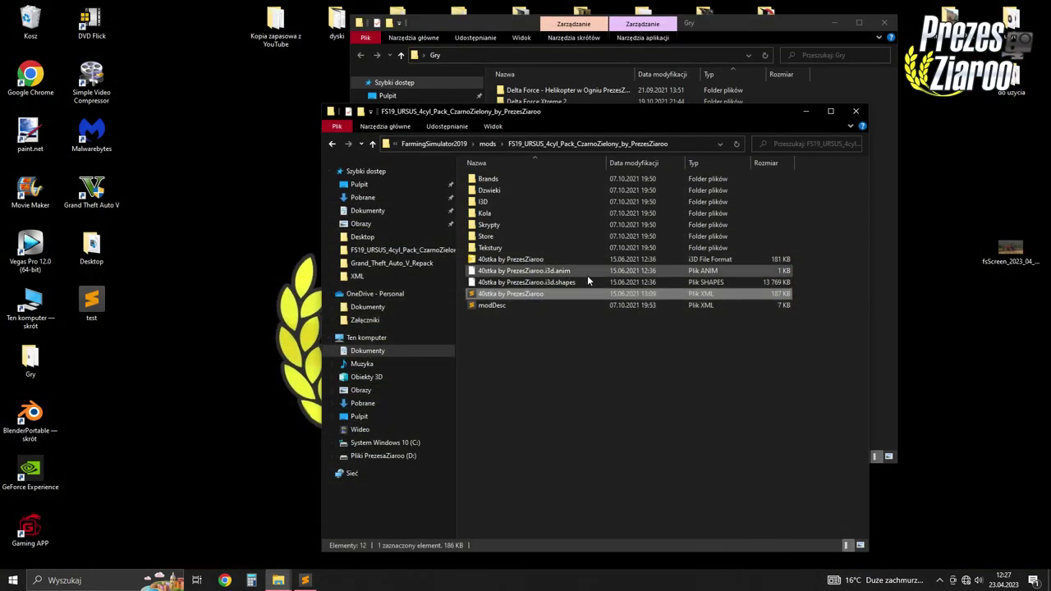
{"action": "left_click", "coordinate": [857, 113]}
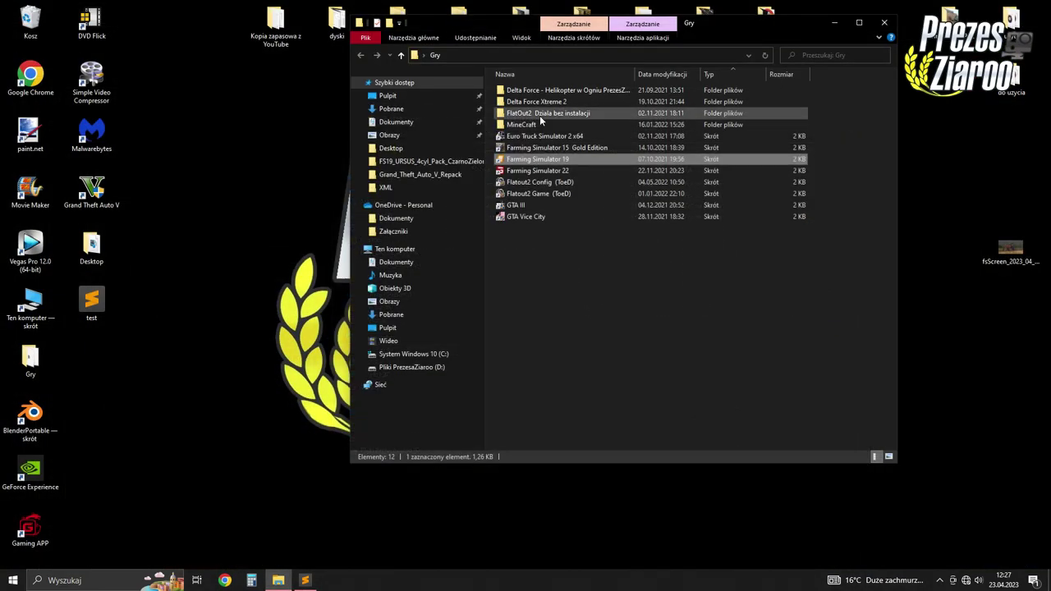
{"action": "left_click", "coordinate": [396, 262]}
{"action": "double_click", "coordinate": [722, 102]}
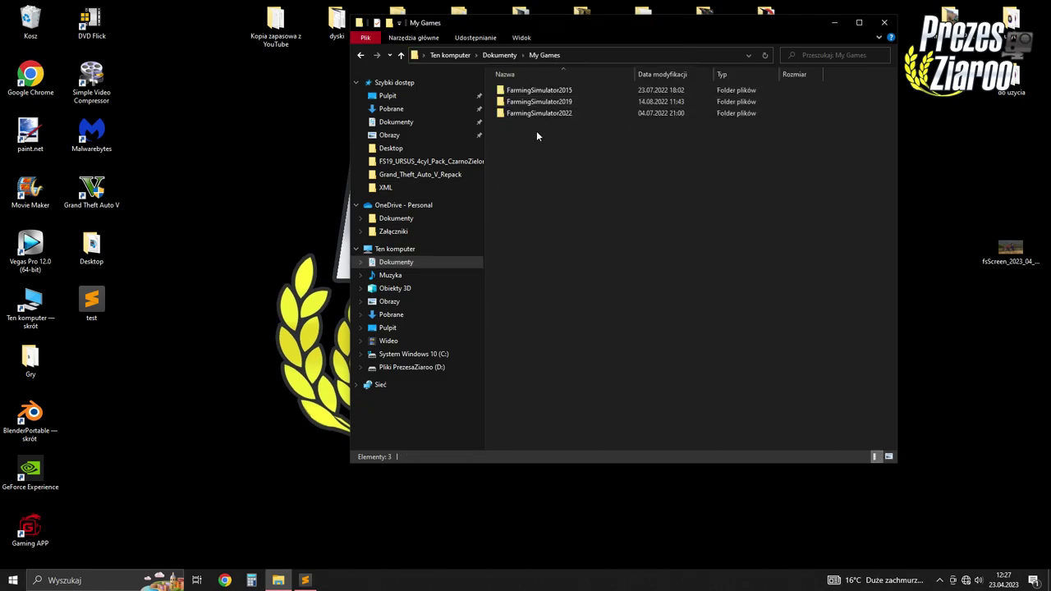
{"action": "double_click", "coordinate": [570, 101]}
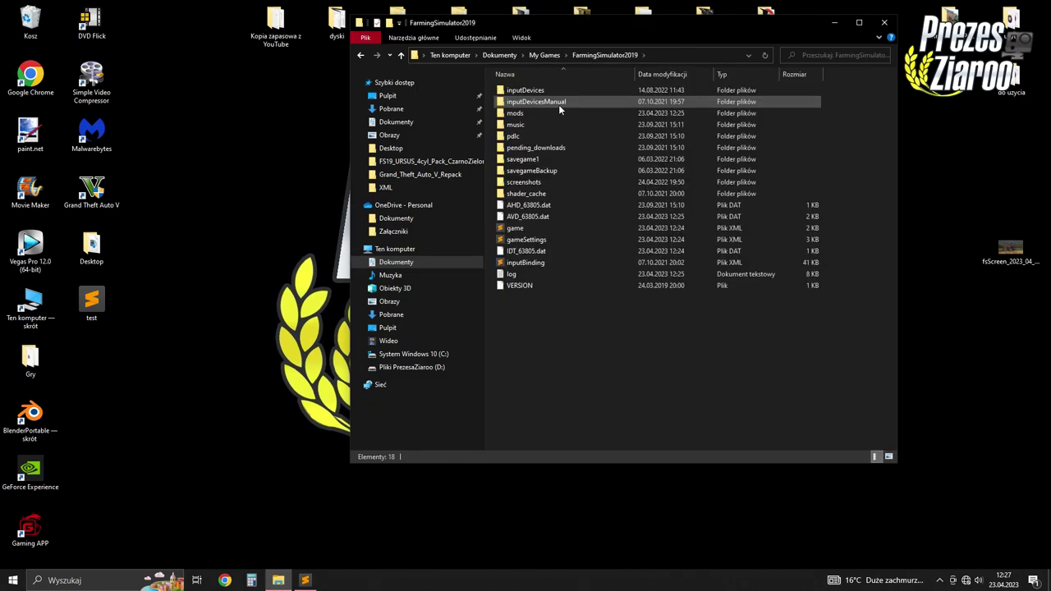
{"action": "double_click", "coordinate": [558, 103]}
{"action": "double_click", "coordinate": [551, 99]}
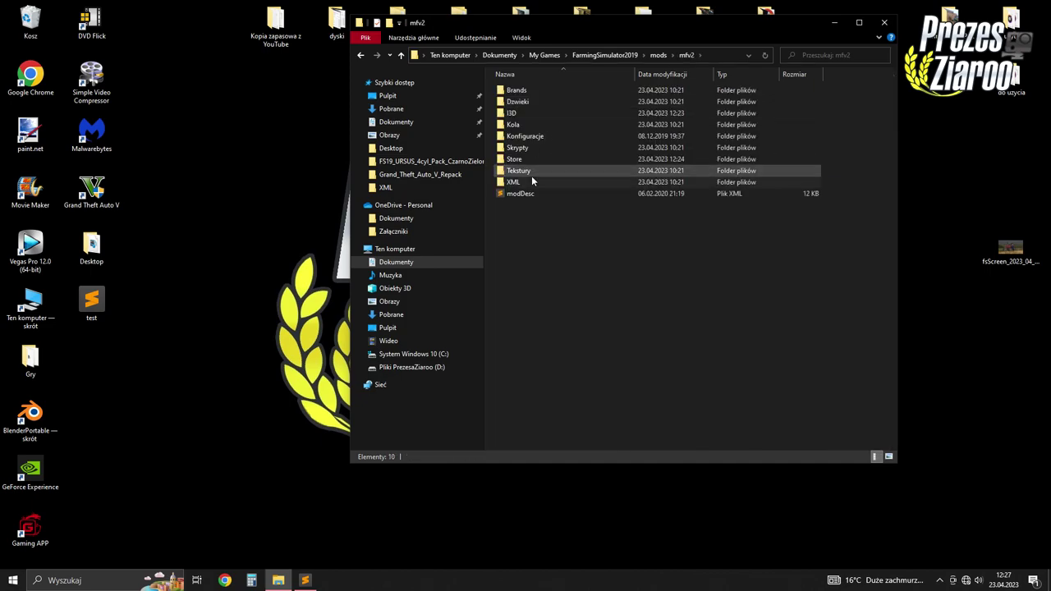
{"action": "left_click", "coordinate": [540, 112]}
{"action": "double_click", "coordinate": [539, 113]}
{"action": "double_click", "coordinate": [539, 113]}
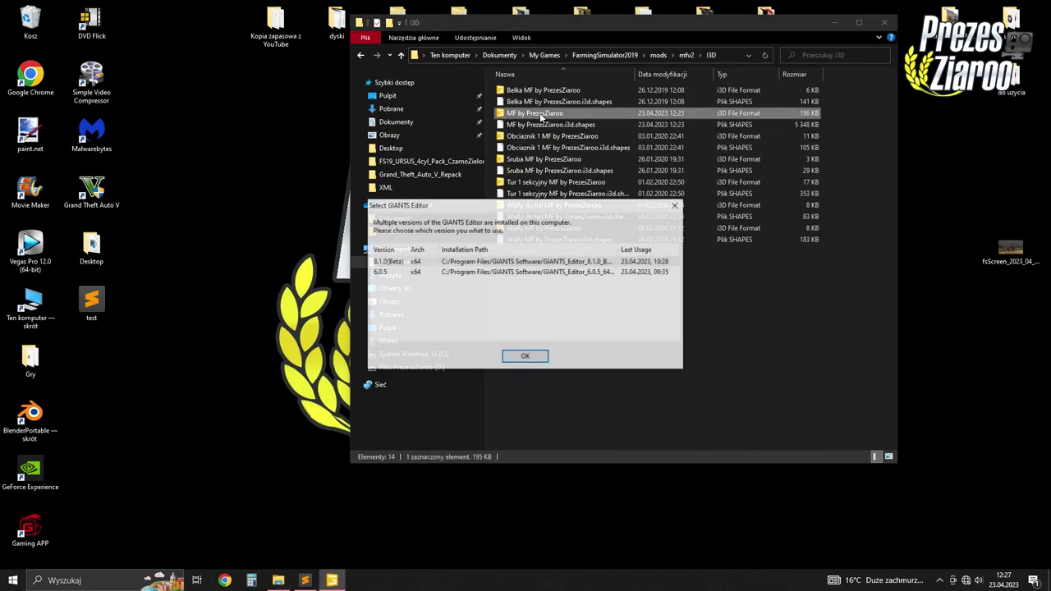
{"action": "left_click", "coordinate": [515, 355]}
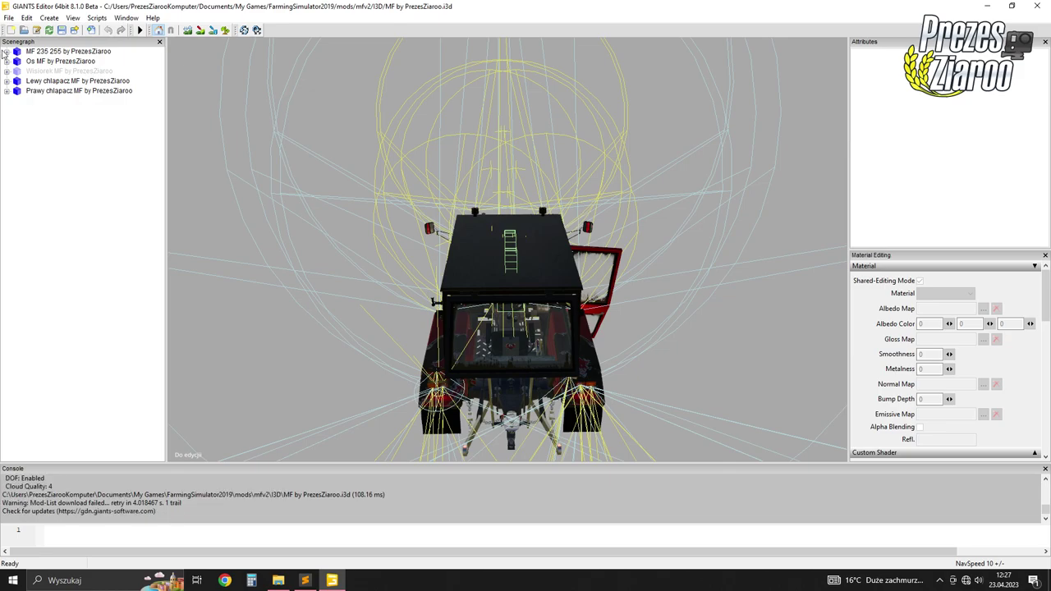
Expand the tractor's Korpus MF, Ruchome elementy and Siedzenia groups and select the Farmer PrezesZiaroo node inside Siedzenie
{"action": "left_click", "coordinate": [7, 52]}
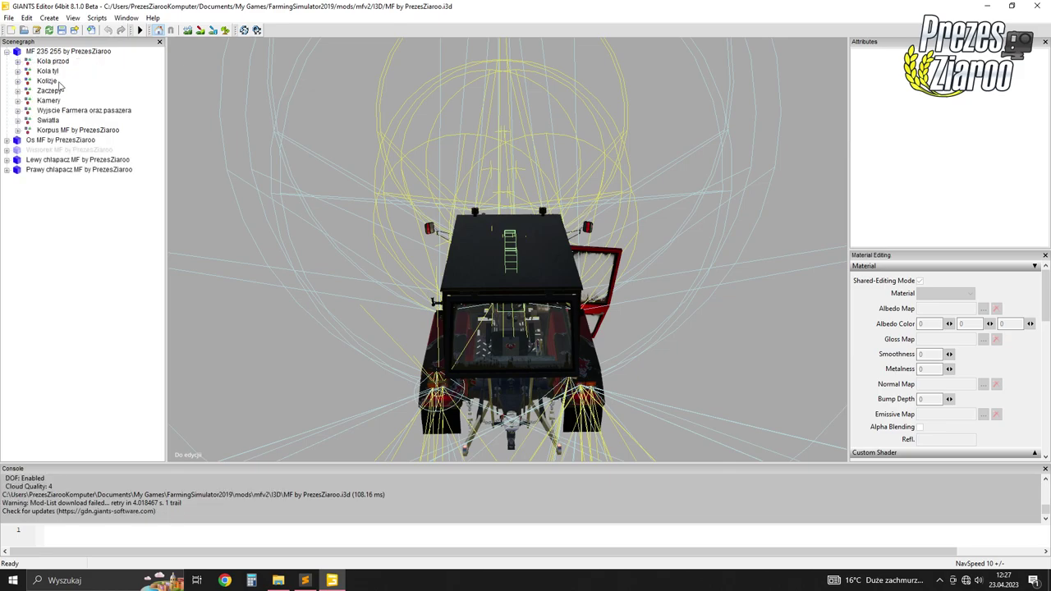
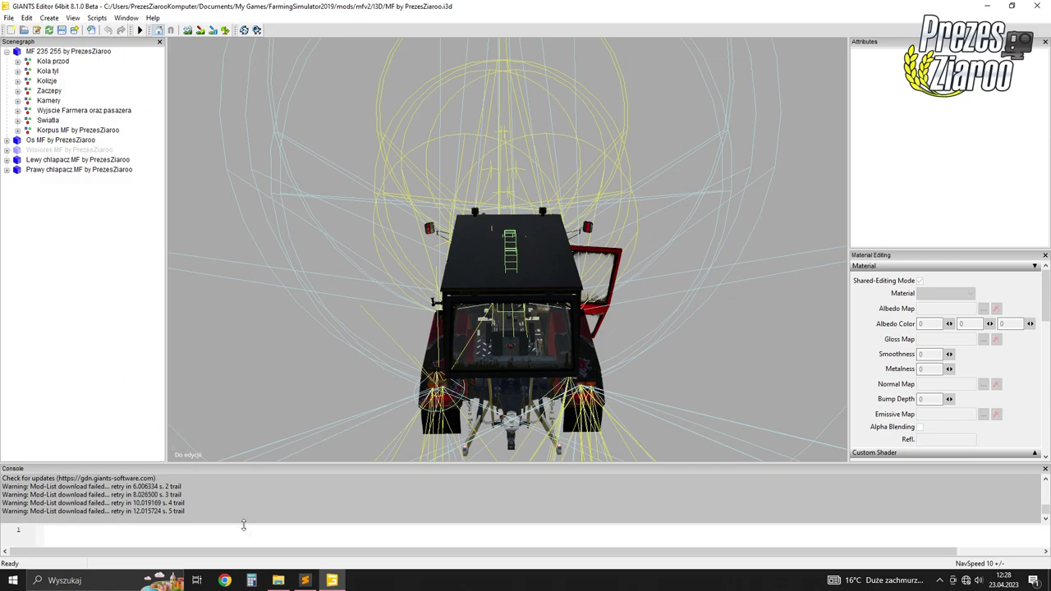
{"action": "key", "text": "alt+Tab"}
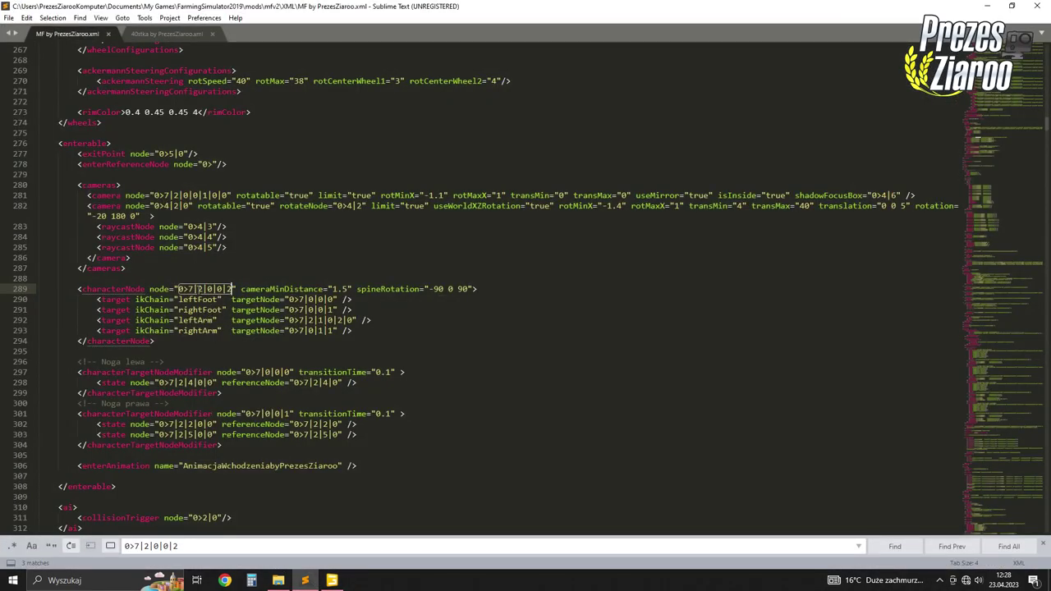
{"action": "key", "text": "alt+Tab"}
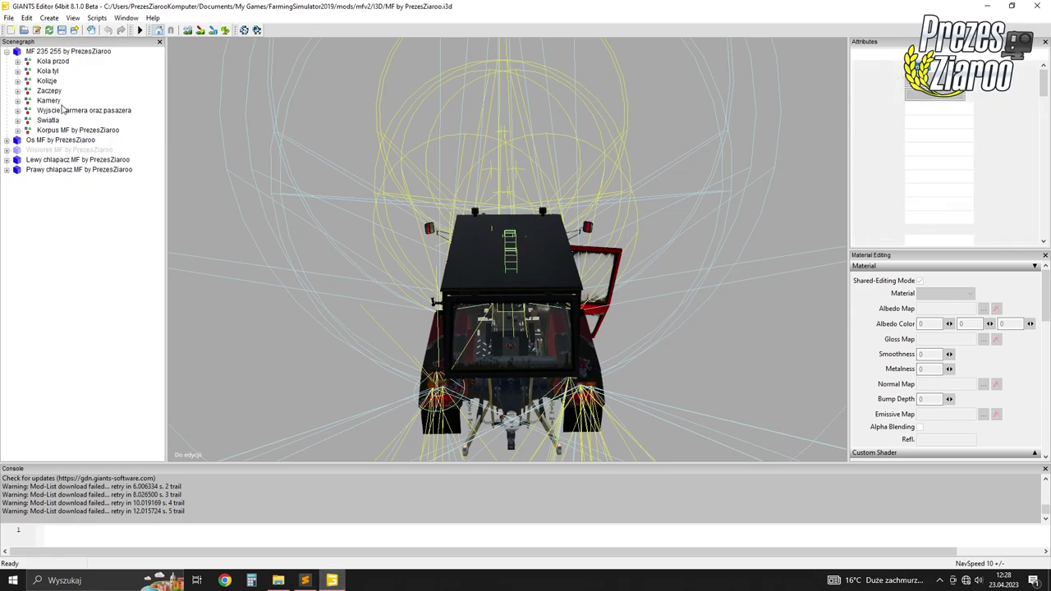
{"action": "left_click", "coordinate": [50, 132]}
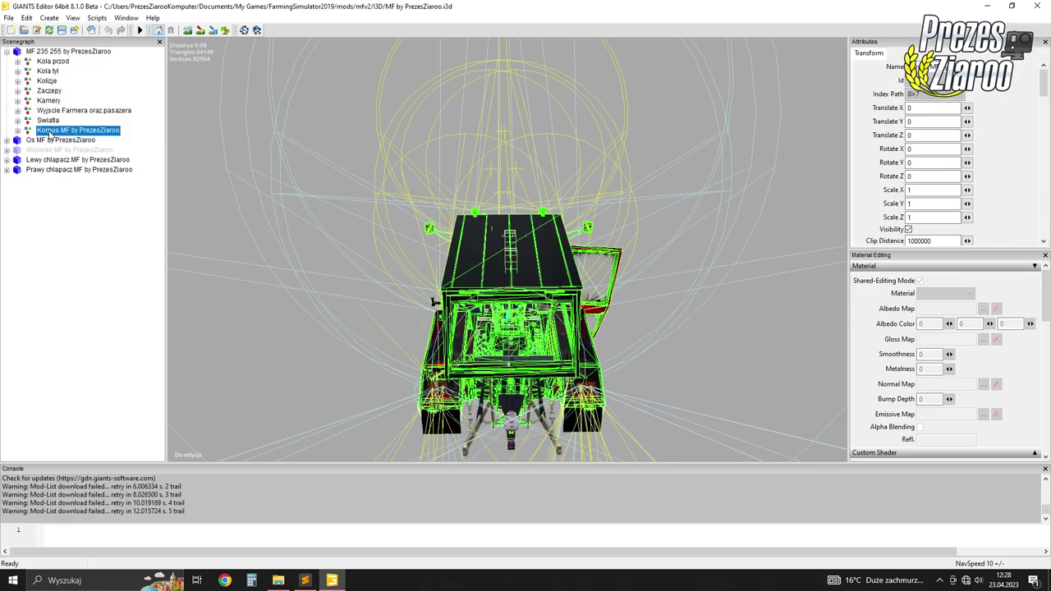
{"action": "left_click", "coordinate": [18, 130]}
{"action": "left_click", "coordinate": [72, 161]}
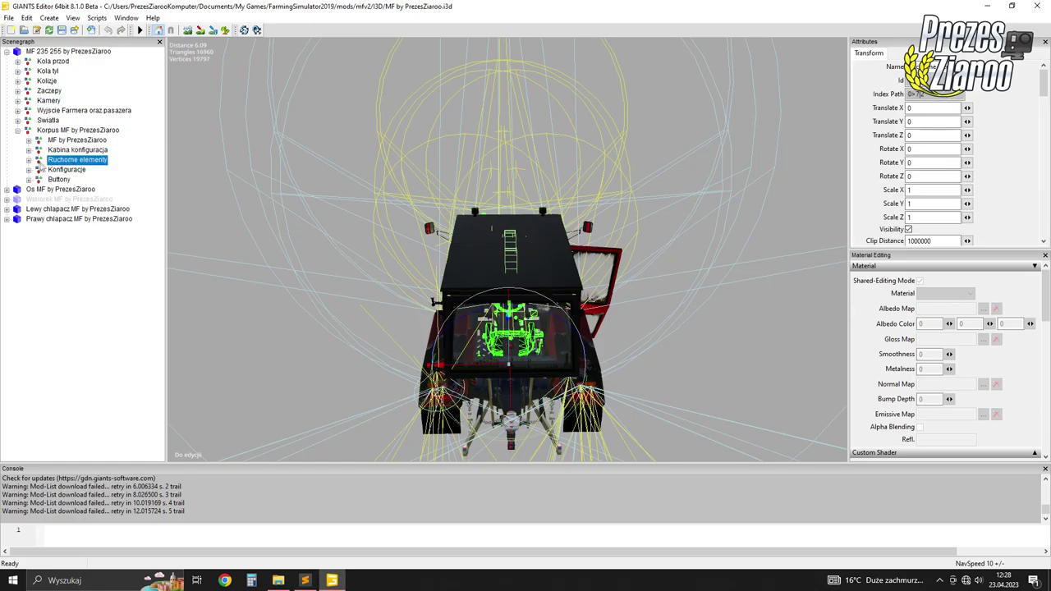
{"action": "left_click", "coordinate": [29, 160]}
{"action": "left_click", "coordinate": [64, 170]}
{"action": "left_click", "coordinate": [39, 170]}
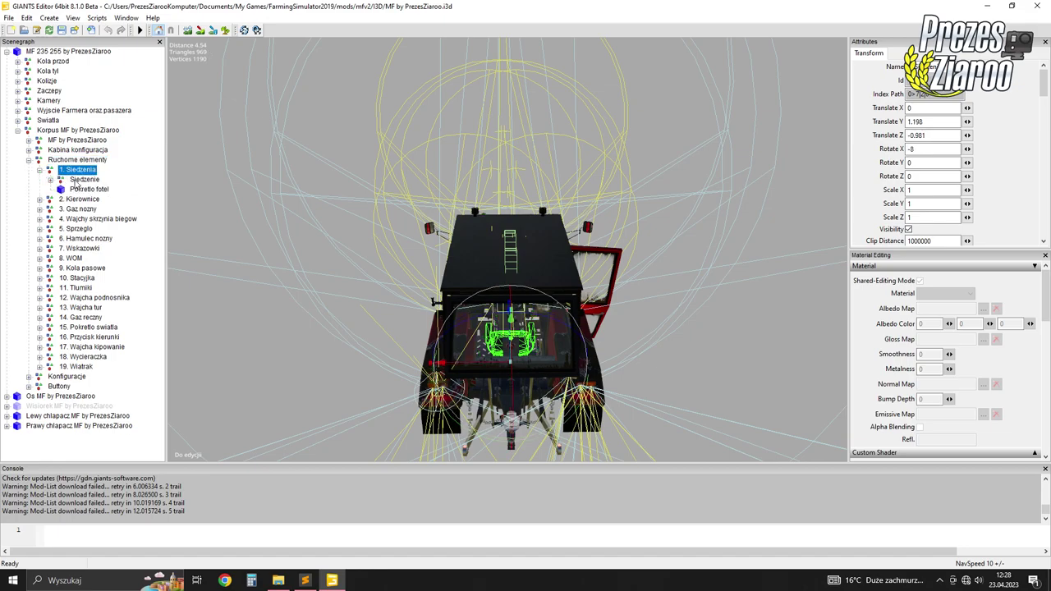
{"action": "left_click", "coordinate": [82, 179]}
{"action": "left_click", "coordinate": [50, 179]}
{"action": "left_click", "coordinate": [95, 188]}
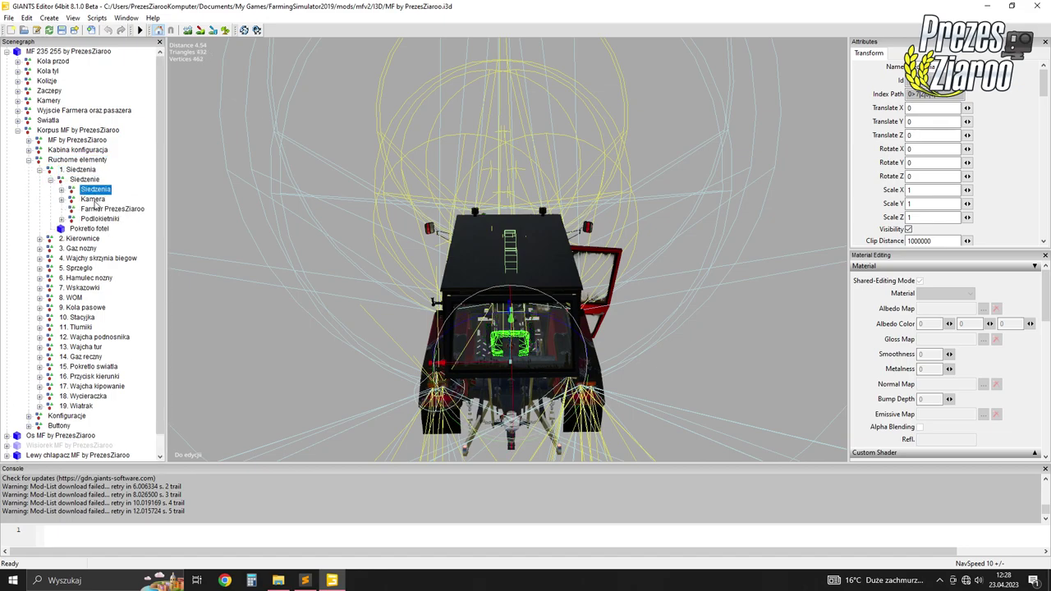
{"action": "left_click", "coordinate": [97, 210]}
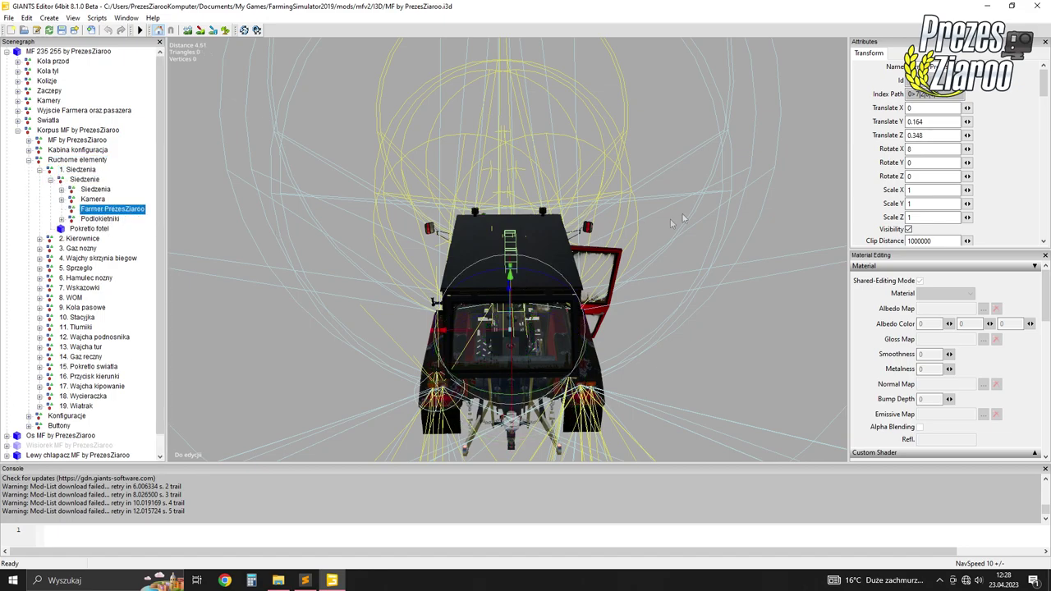
Paste a copy of the Farmer PrezesZiaroo node inside itself and set the copy's translations and X rotation to 0
{"action": "left_click", "coordinate": [306, 580]}
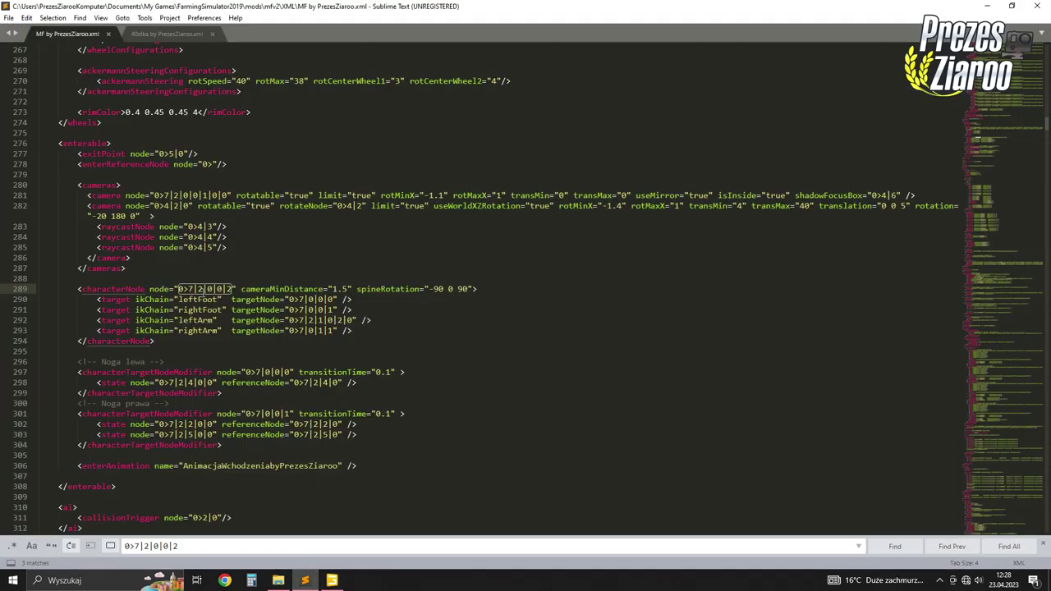
{"action": "left_click", "coordinate": [331, 581]}
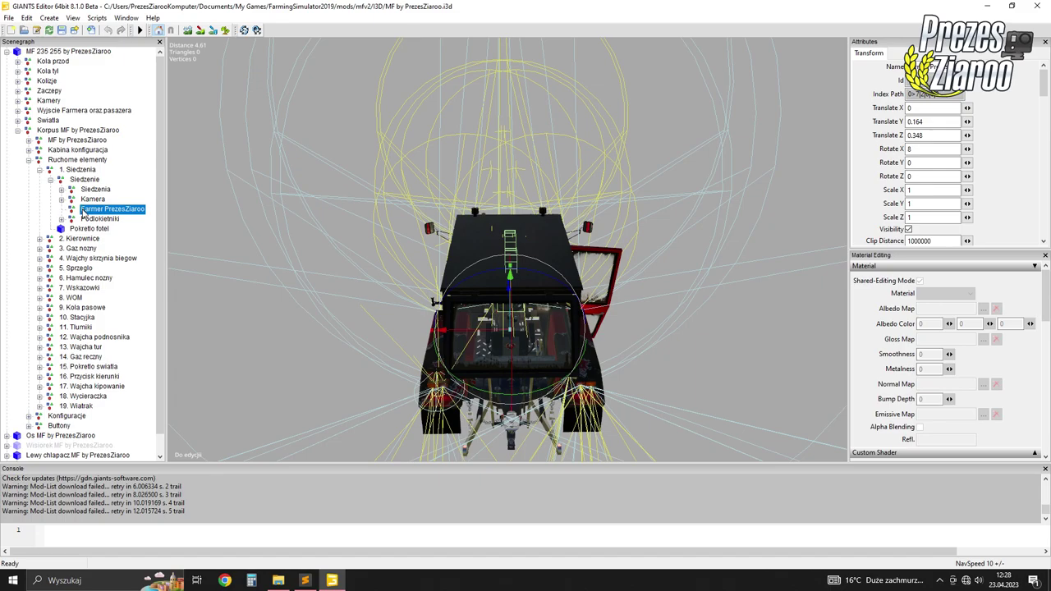
{"action": "key", "text": "ctrl+v"}
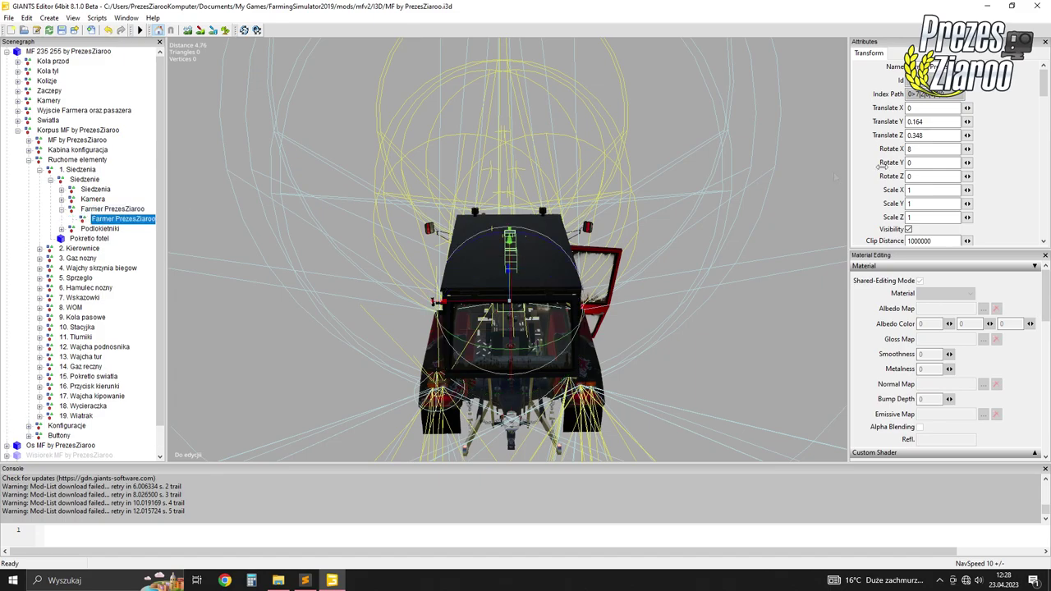
{"action": "triple_click", "coordinate": [938, 122]}
{"action": "type", "text": "0"}
{"action": "key", "text": "Tab"}
{"action": "key", "text": "BackSpace"}
{"action": "type", "text": "0"}
{"action": "key", "text": "Tab"}
{"action": "type", "text": "0"}
{"action": "key", "text": "Tab"}
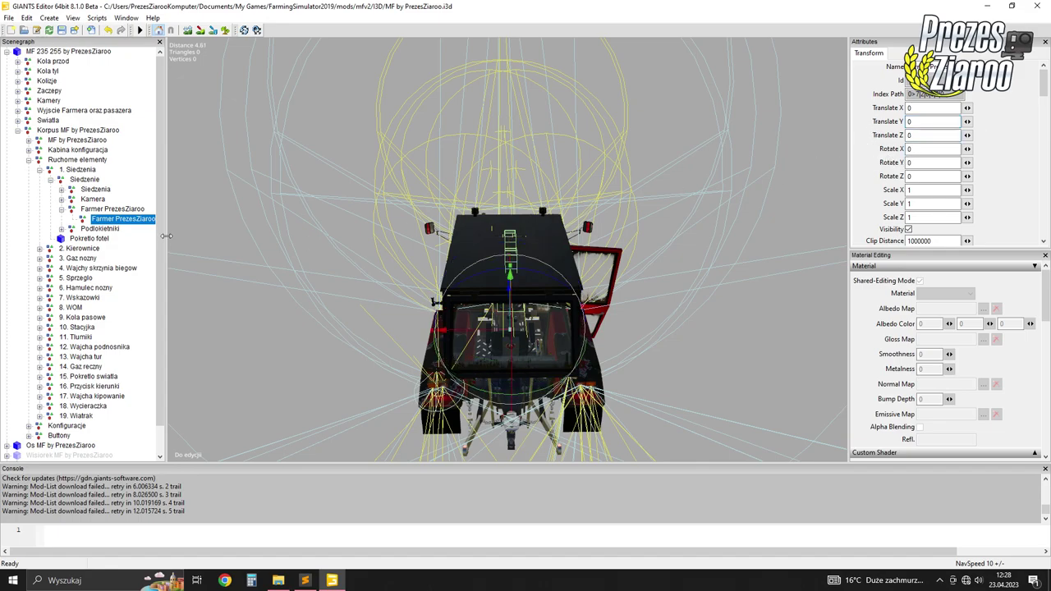
Set the characterNode's node in the MF XML to the nested Farmer's index path 0>7|2|0|0|2|0 and save the file
{"action": "left_click", "coordinate": [112, 209]}
{"action": "middle_click_drag", "start_coordinate": [456, 227], "coordinate": [493, 242]}
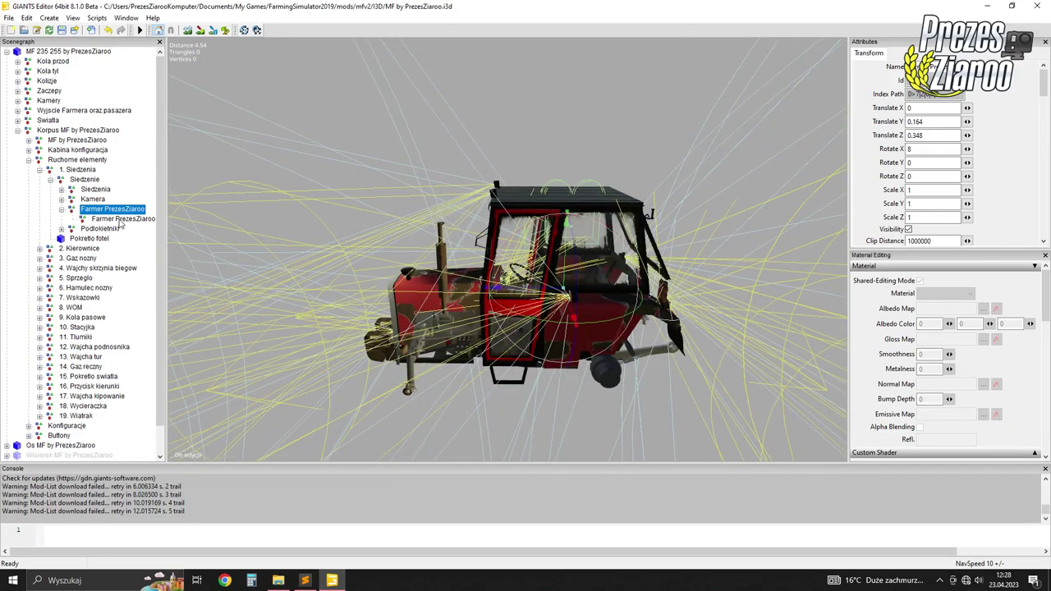
{"action": "left_click", "coordinate": [121, 219]}
{"action": "left_click_drag", "start_coordinate": [956, 95], "coordinate": [880, 96]}
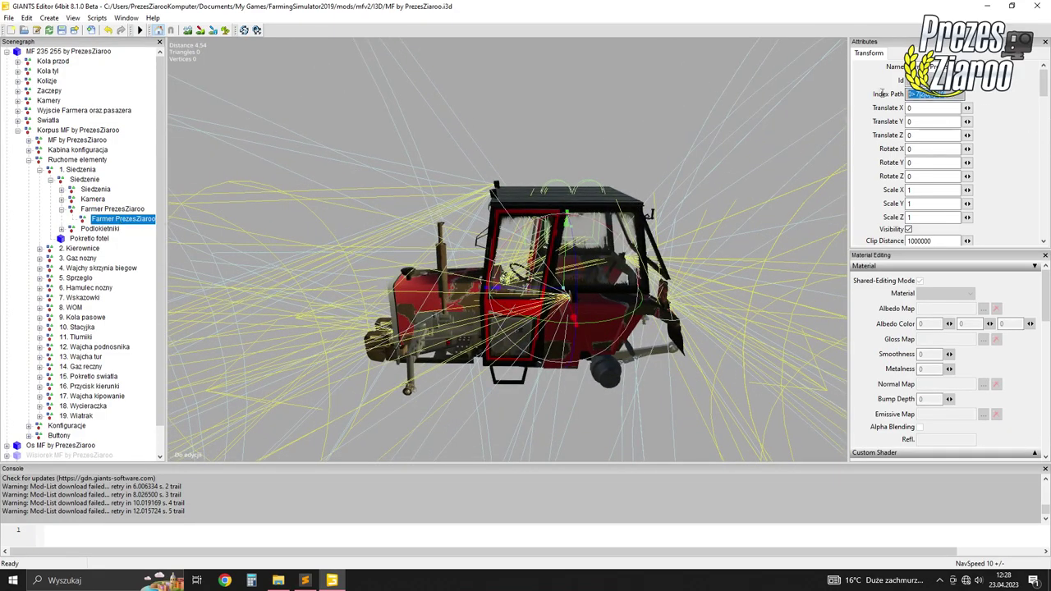
{"action": "left_click", "coordinate": [305, 580]}
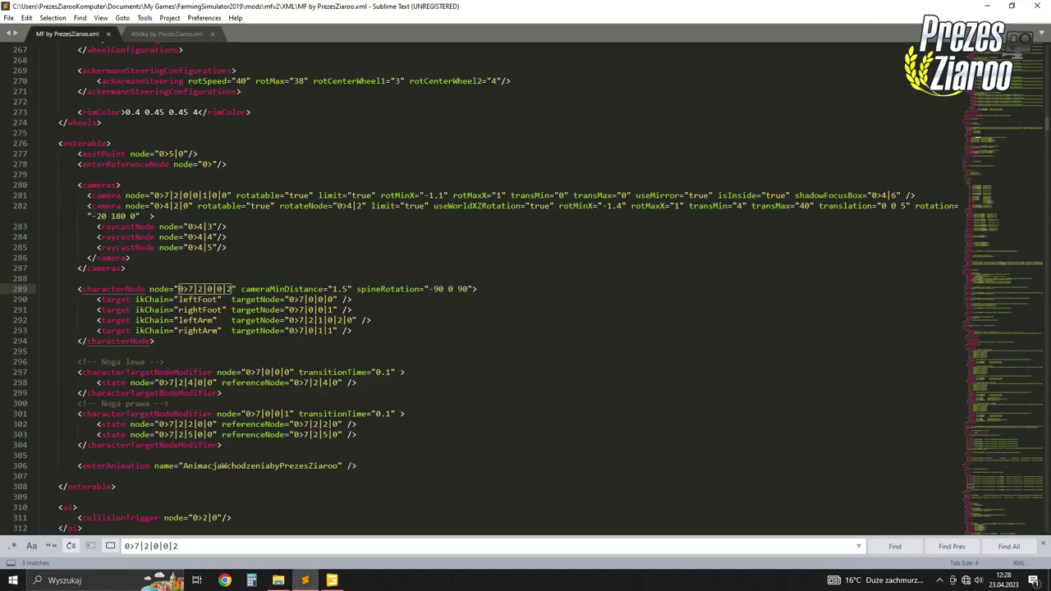
{"action": "left_click_drag", "start_coordinate": [179, 288], "coordinate": [232, 289]}
{"action": "type", "text": "0>7|2|0|0|2|0"}
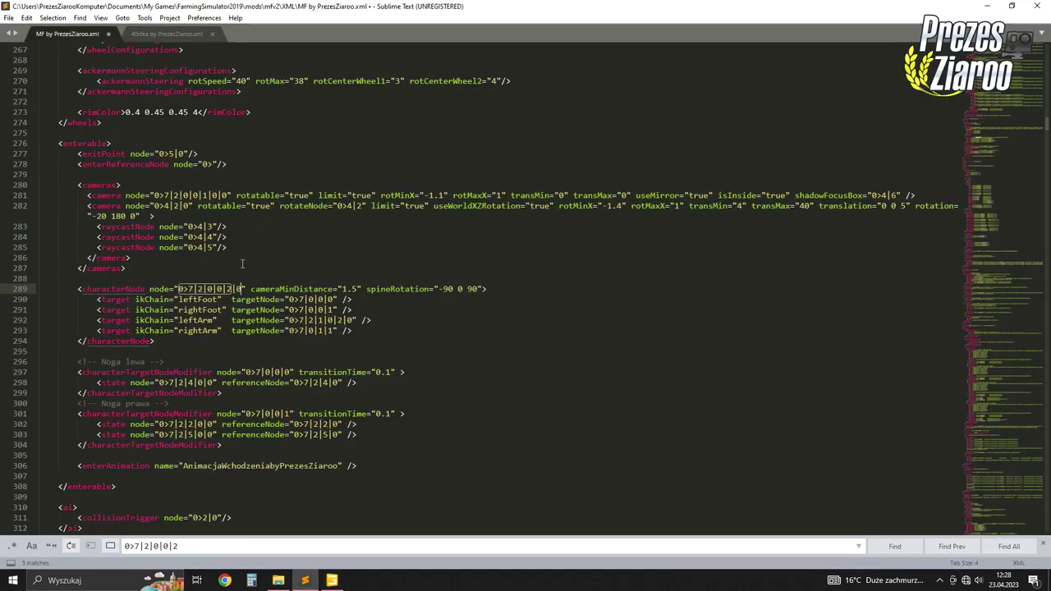
{"action": "key", "text": "ctrl+s"}
Copy the Ursus characterNode's parent path 0>3|1|0|0|0|0|1 and search the Ursus XML for its use in the entry animation
{"action": "left_click", "coordinate": [151, 33]}
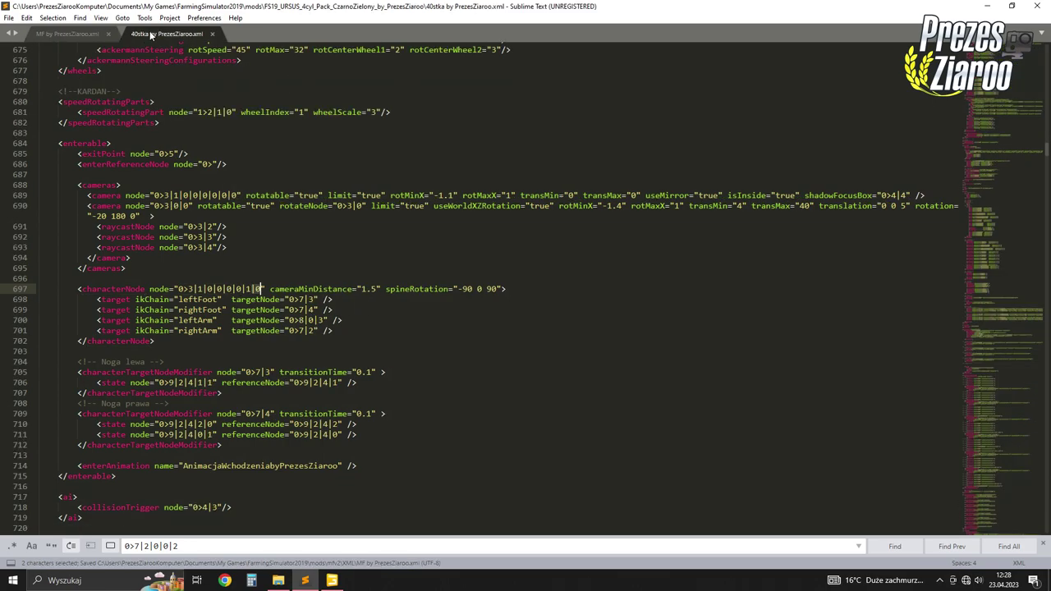
{"action": "left_click", "coordinate": [210, 289]}
{"action": "left_click_drag", "start_coordinate": [178, 289], "coordinate": [253, 289]}
{"action": "key", "text": "ctrl+c"}
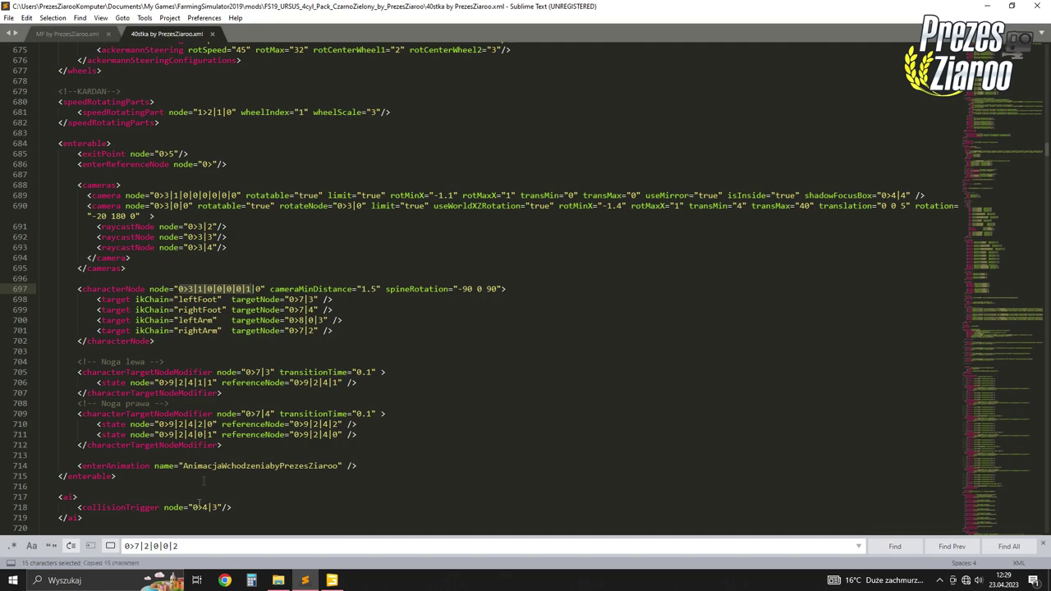
{"action": "key", "text": "ctrl+a"}
{"action": "key", "text": "ctrl+v"}
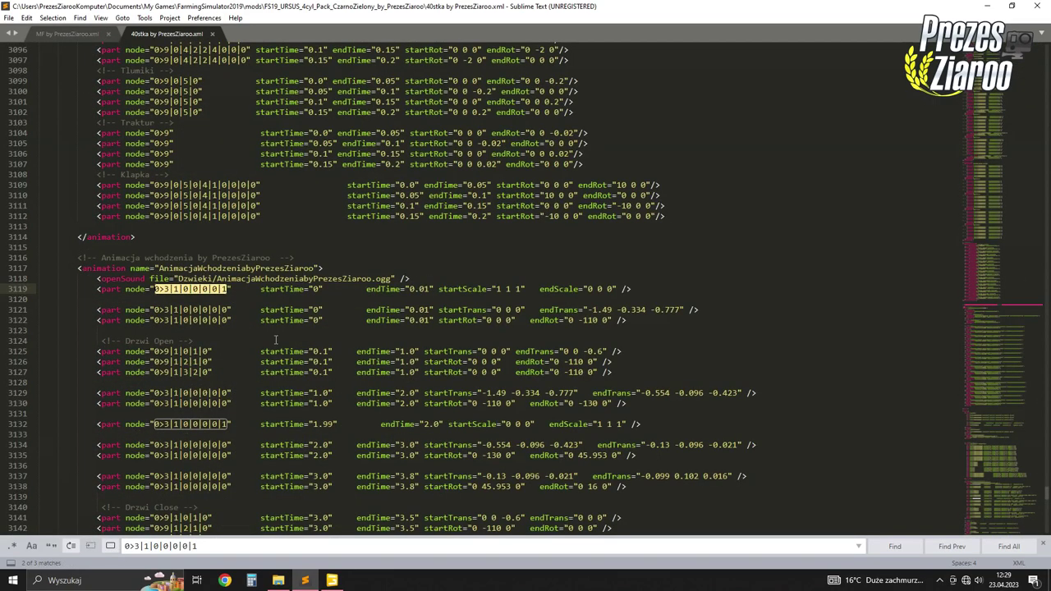
Copy the Ursus entry animation's camera node 0>3|1|0|0|0|0|0 and go through its occurrences up to the cameras section
{"action": "left_click_drag", "start_coordinate": [155, 310], "coordinate": [227, 310]}
{"action": "key", "text": "ctrl+c"}
{"action": "left_click_drag", "start_coordinate": [200, 546], "coordinate": [123, 545]}
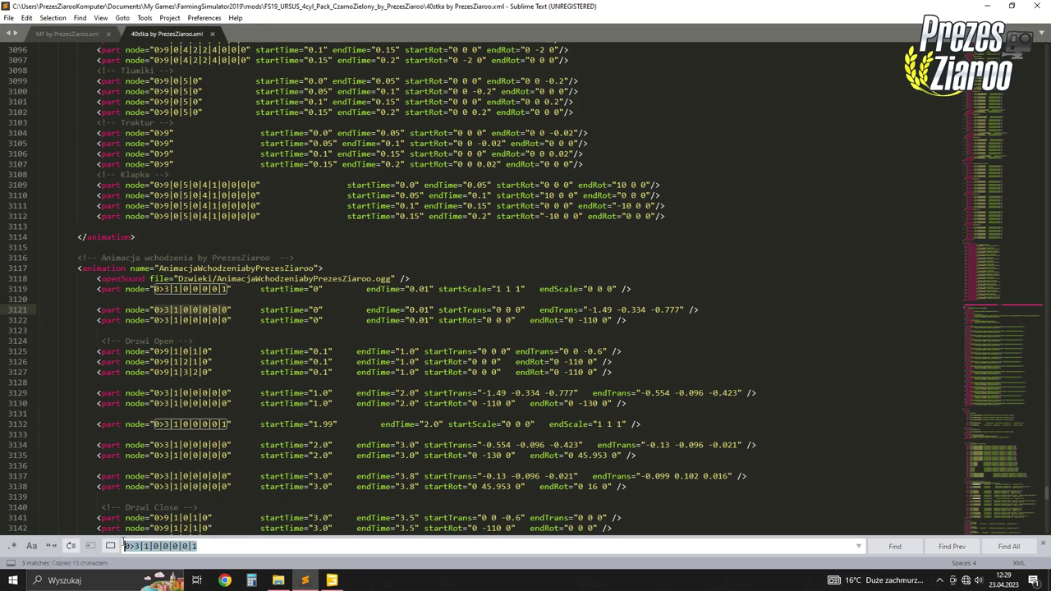
{"action": "key", "text": "ctrl+v"}
{"action": "key", "text": "Return"}
{"action": "key", "text": "Return"}
{"action": "key", "text": "Return"}
{"action": "key", "text": "Return"}
{"action": "key", "text": "Return"}
{"action": "key", "text": "Return"}
{"action": "key", "text": "Return"}
{"action": "key", "text": "Return"}
{"action": "key", "text": "Return"}
{"action": "key", "text": "Return"}
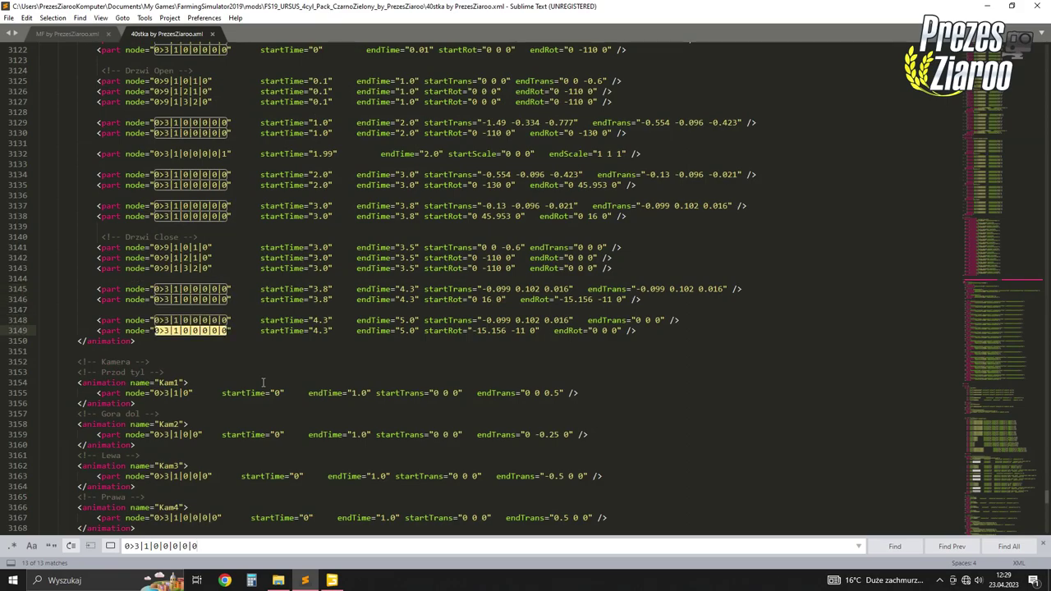
{"action": "key", "text": "Return"}
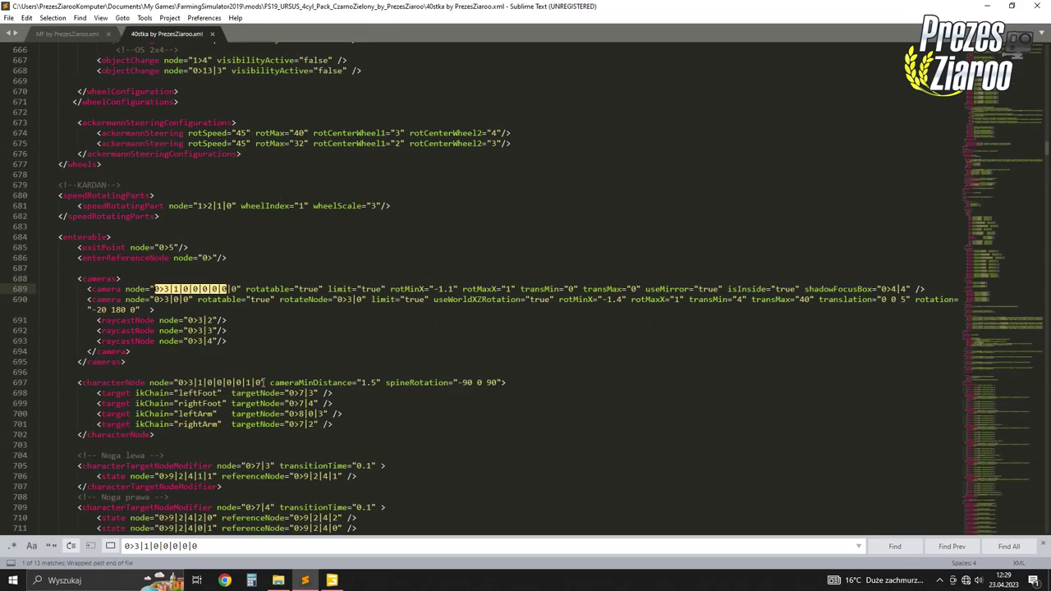
Close the Ursus XML, save the MF by PrezesZiaroo XML and close it as well
{"action": "left_click", "coordinate": [235, 288]}
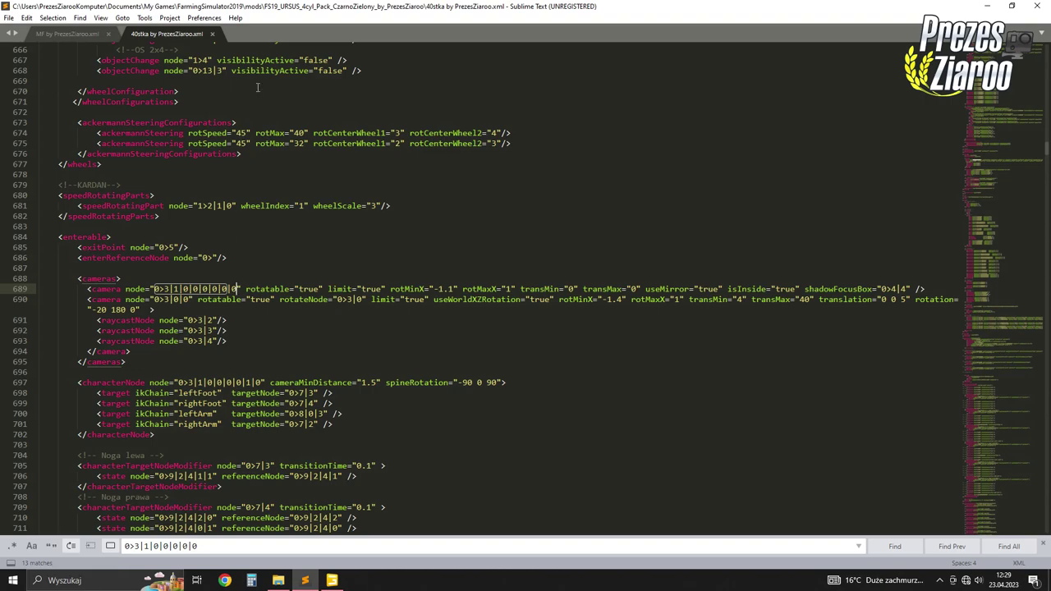
{"action": "left_click", "coordinate": [212, 34]}
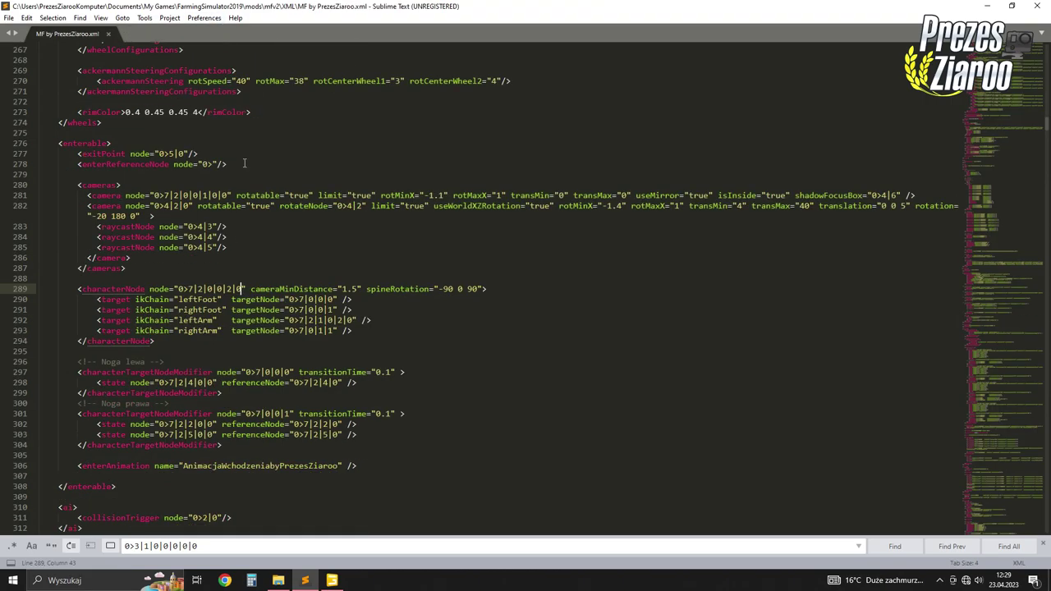
{"action": "left_click", "coordinate": [165, 165]}
{"action": "key", "text": "ctrl+s"}
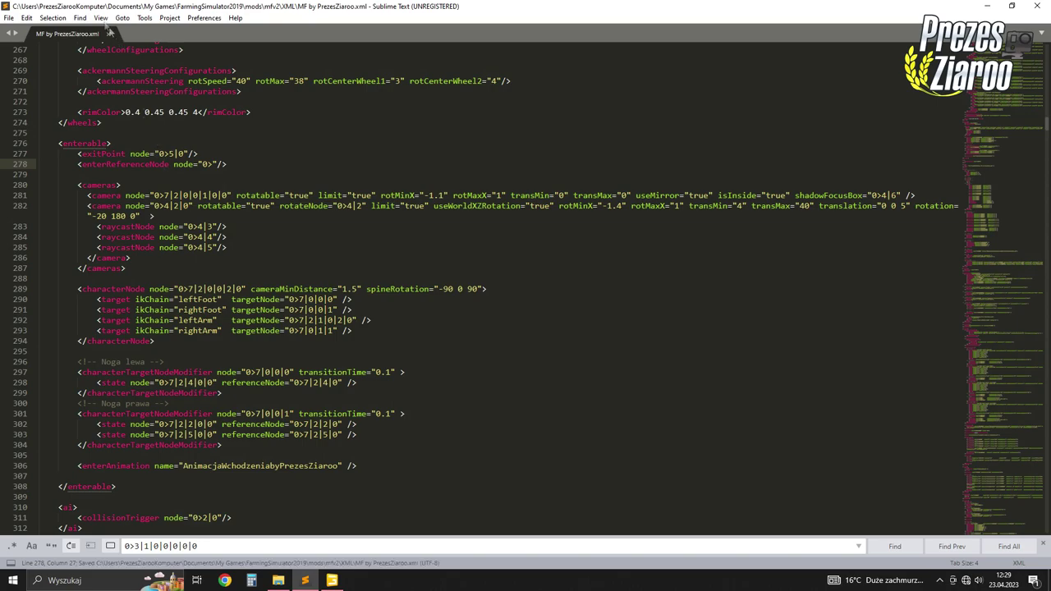
{"action": "left_click", "coordinate": [135, 70]}
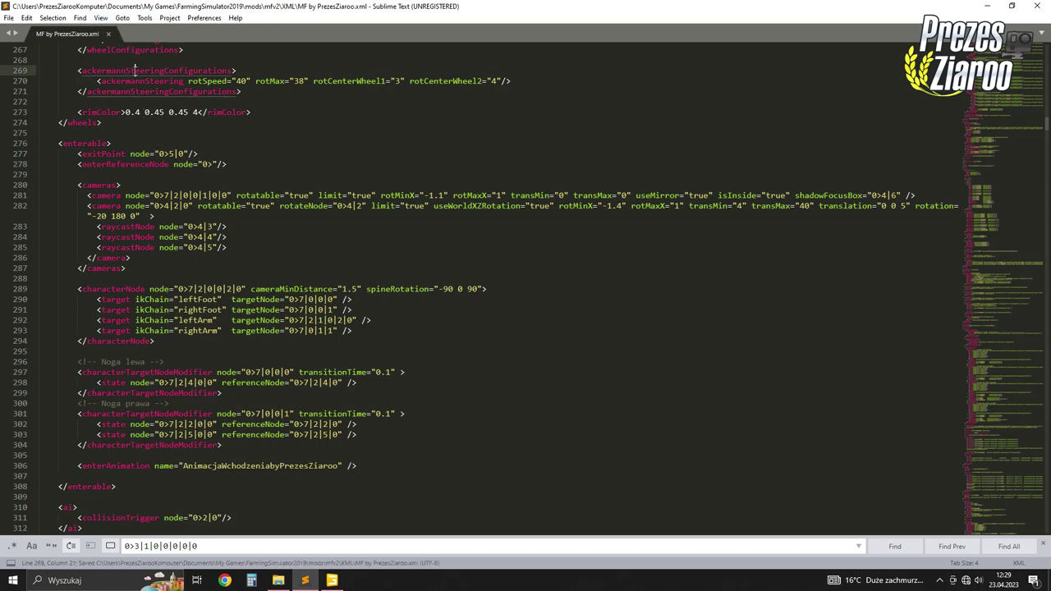
{"action": "left_click", "coordinate": [107, 36]}
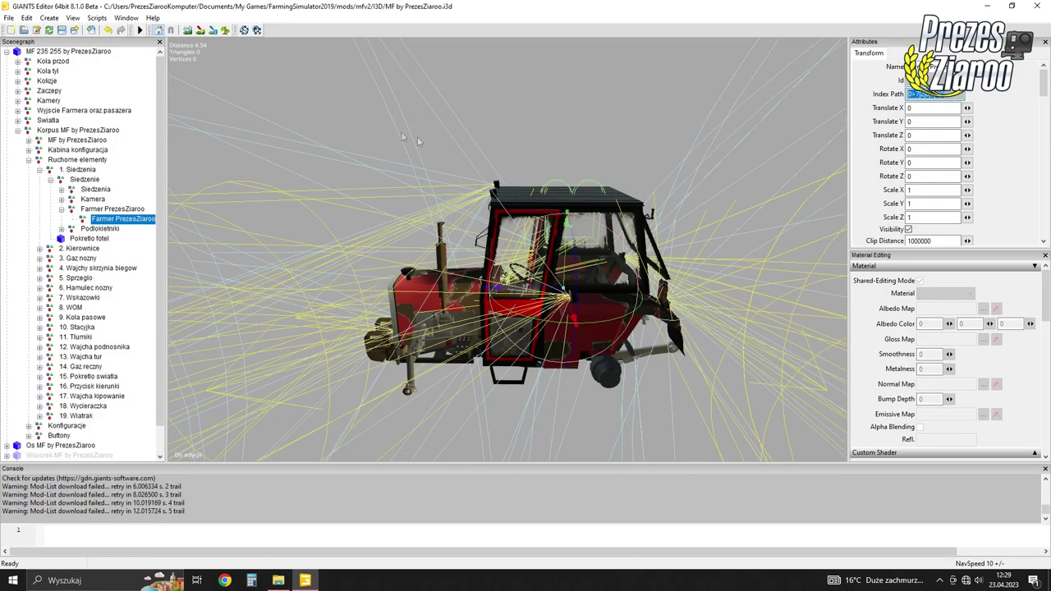
In GIANTS Editor, collapse the MF 235 255 scenegraph node, then close the editor and save the changes to MF by PrezesZiaroo.i3d
{"action": "left_click", "coordinate": [7, 51]}
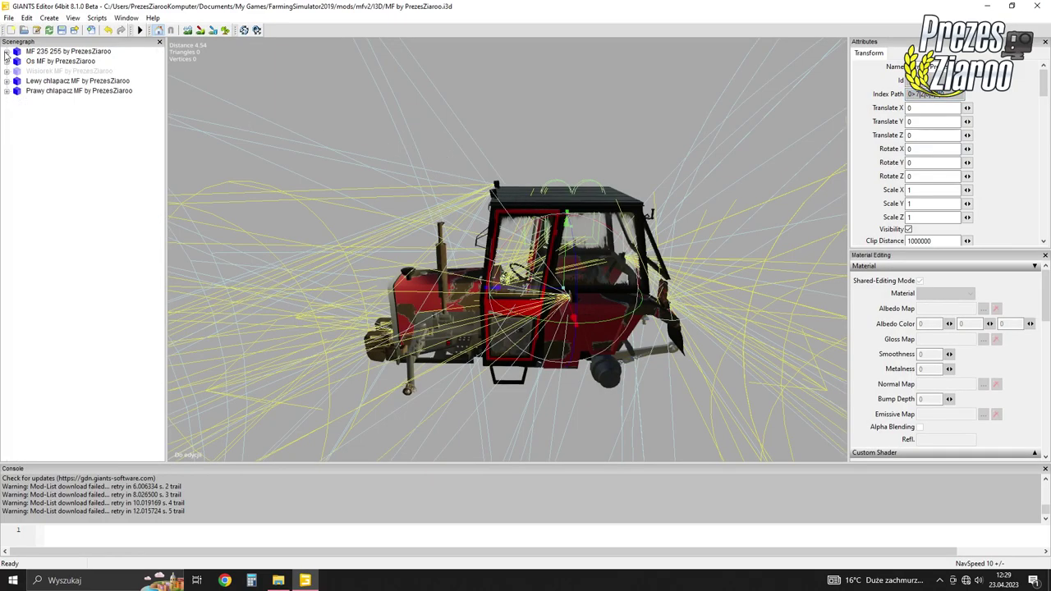
{"action": "middle_click_drag", "start_coordinate": [519, 158], "coordinate": [305, 201]}
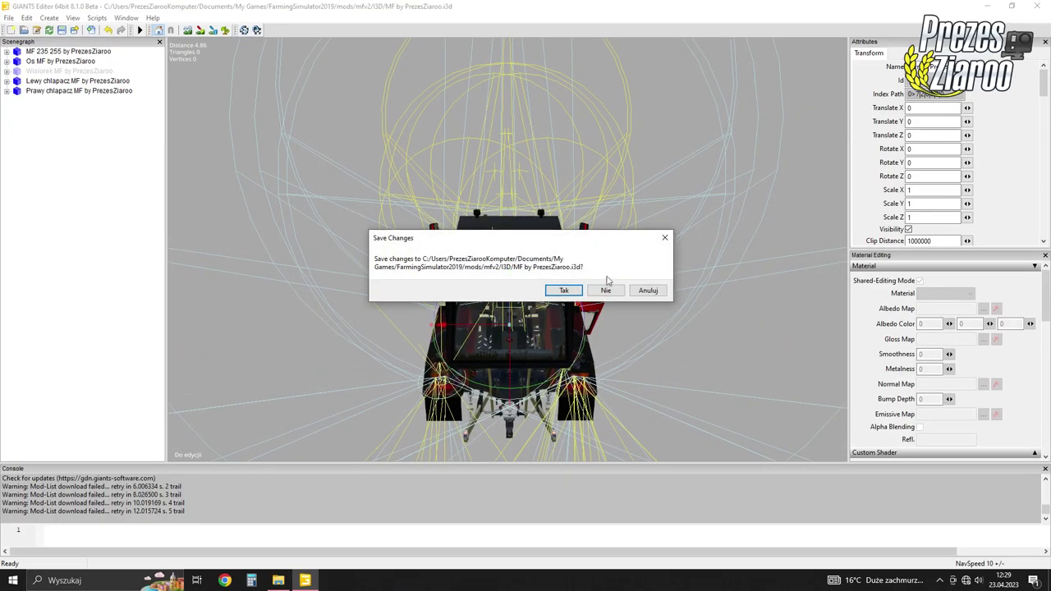
{"action": "left_click", "coordinate": [665, 239]}
{"action": "right_click", "coordinate": [670, 94]}
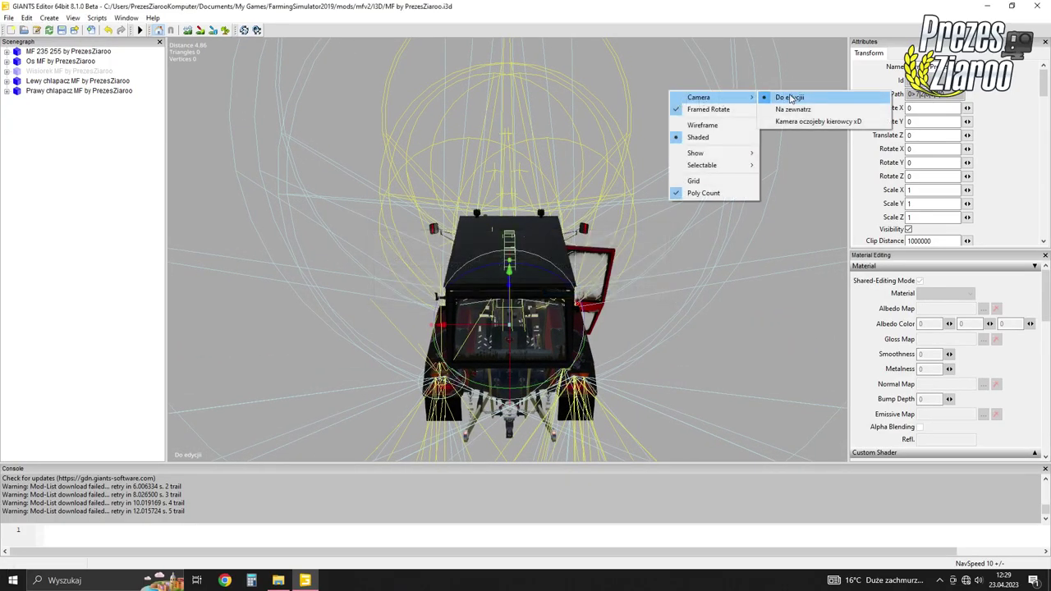
{"action": "middle_click_drag", "start_coordinate": [432, 179], "coordinate": [710, 152]}
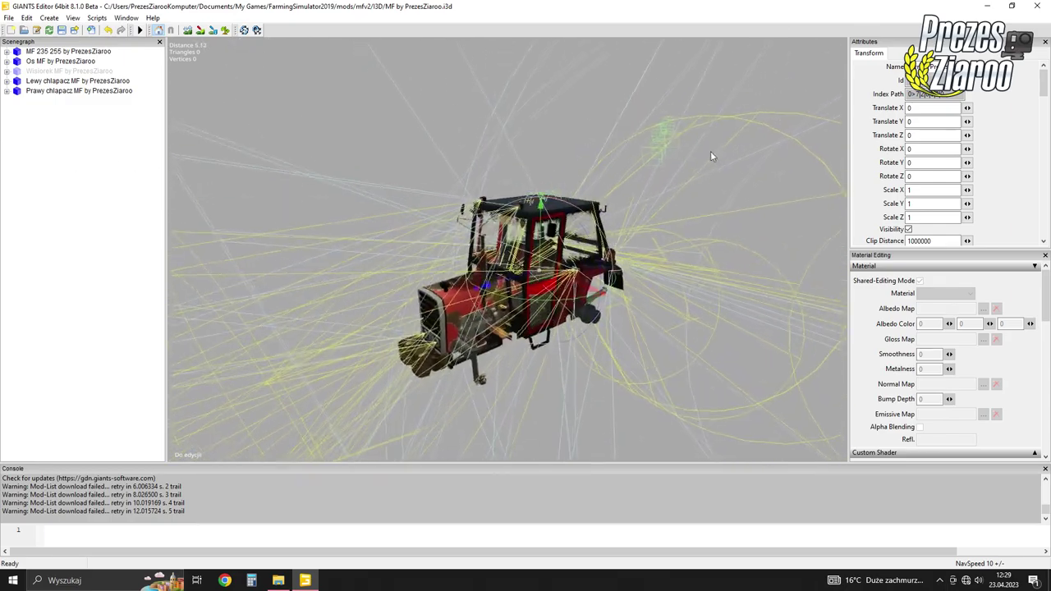
{"action": "left_click", "coordinate": [564, 290]}
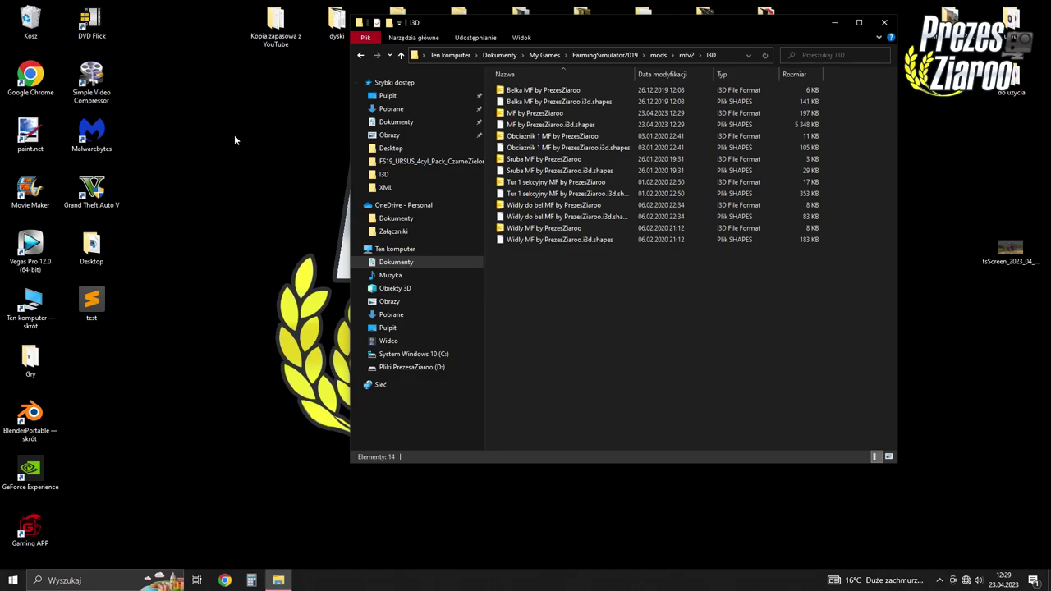
Launch Farming Simulator 19 from the Gry folder and start the Felsbrunn career with the Massey Ferguson 235/255 pack mod selected
{"action": "double_click", "coordinate": [31, 359]}
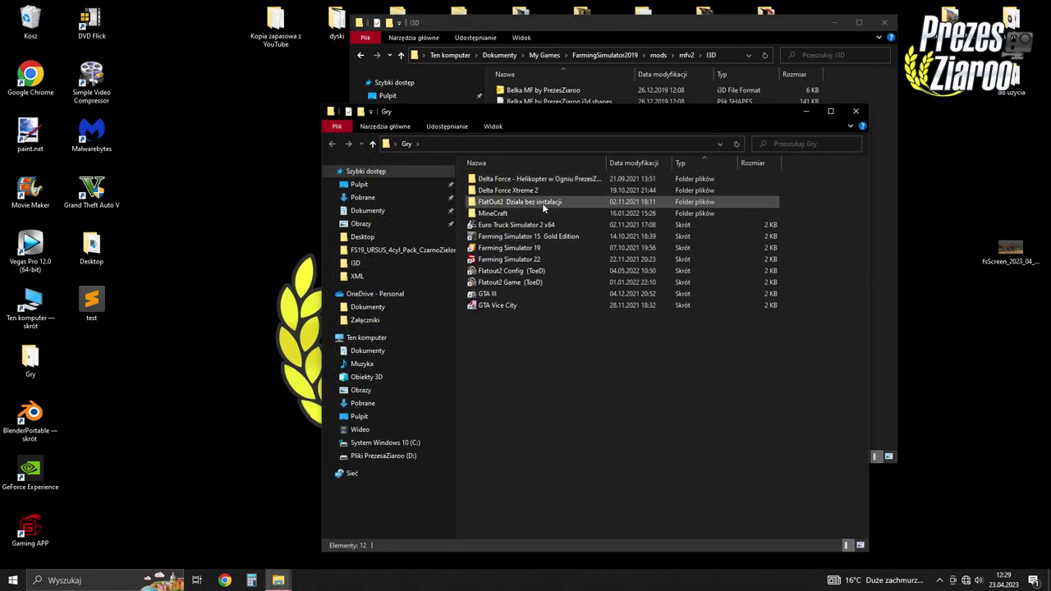
{"action": "double_click", "coordinate": [509, 247]}
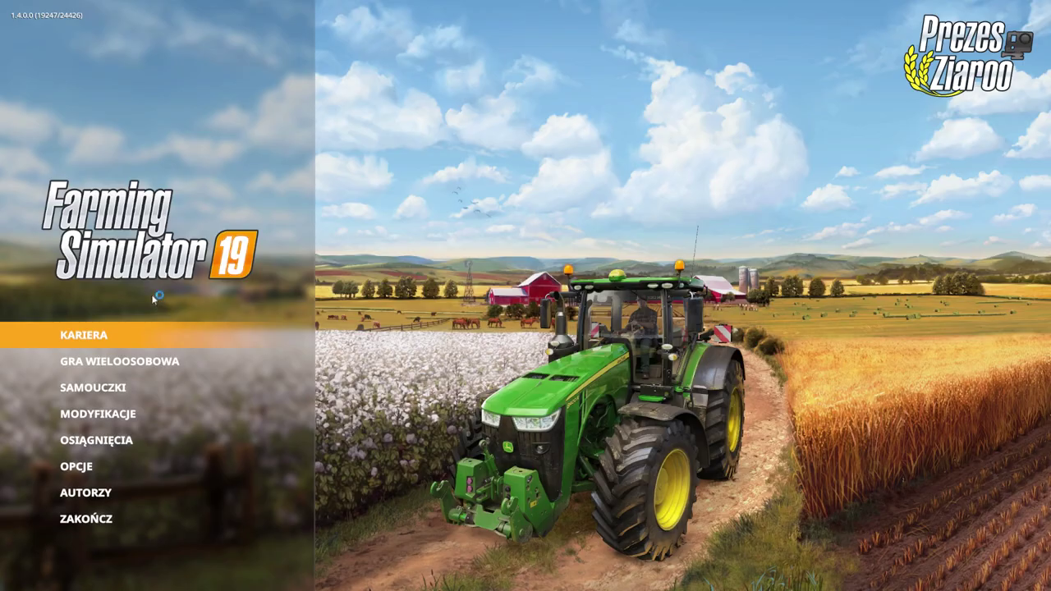
{"action": "left_click", "coordinate": [132, 335]}
{"action": "left_click", "coordinate": [226, 261]}
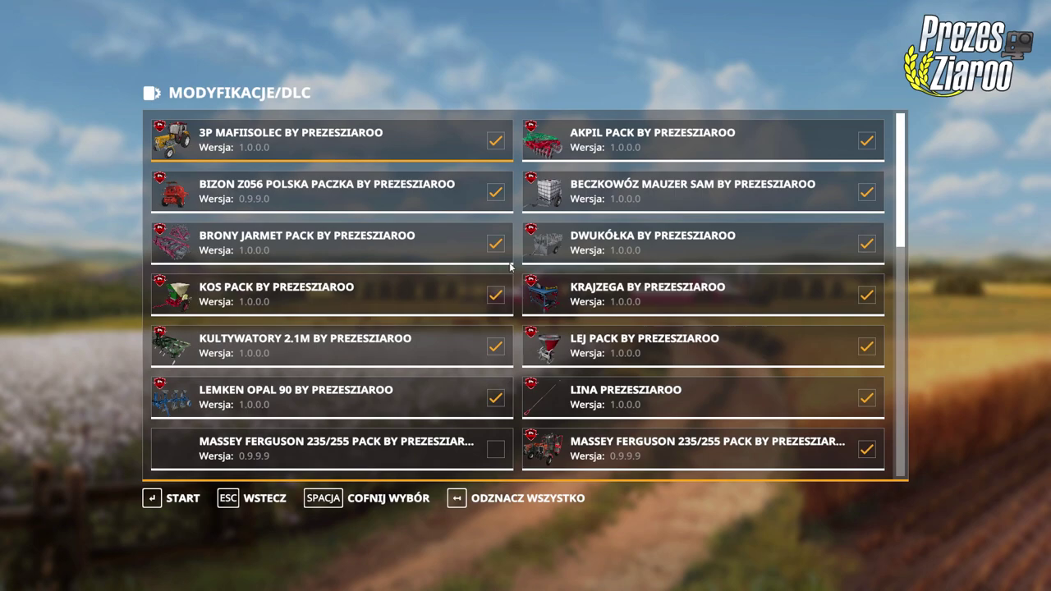
{"action": "left_click", "coordinate": [496, 449]}
{"action": "key", "text": "Return"}
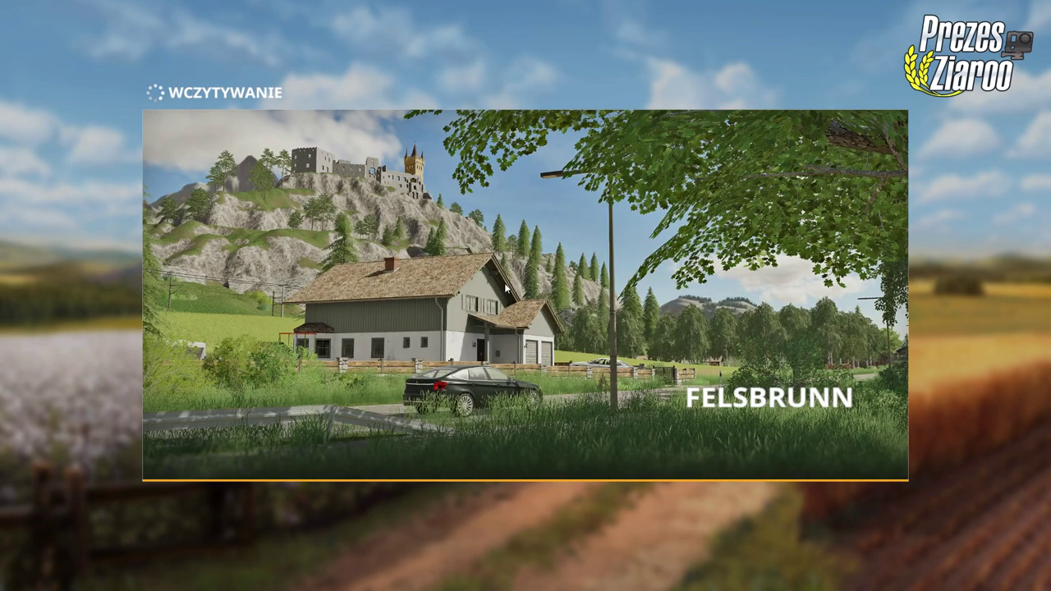